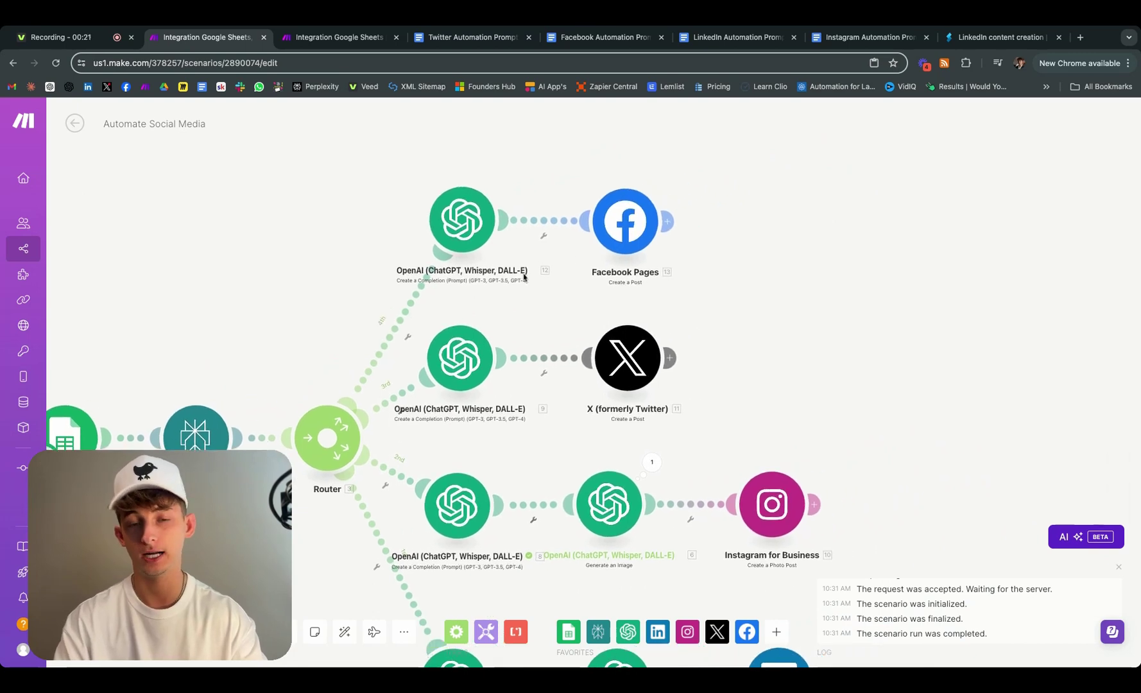
Review the message content of the OpenAI completion module that feeds the Facebook Pages post, through to its last example
{"action": "left_click", "coordinate": [625, 220]}
{"action": "left_click", "coordinate": [462, 219]}
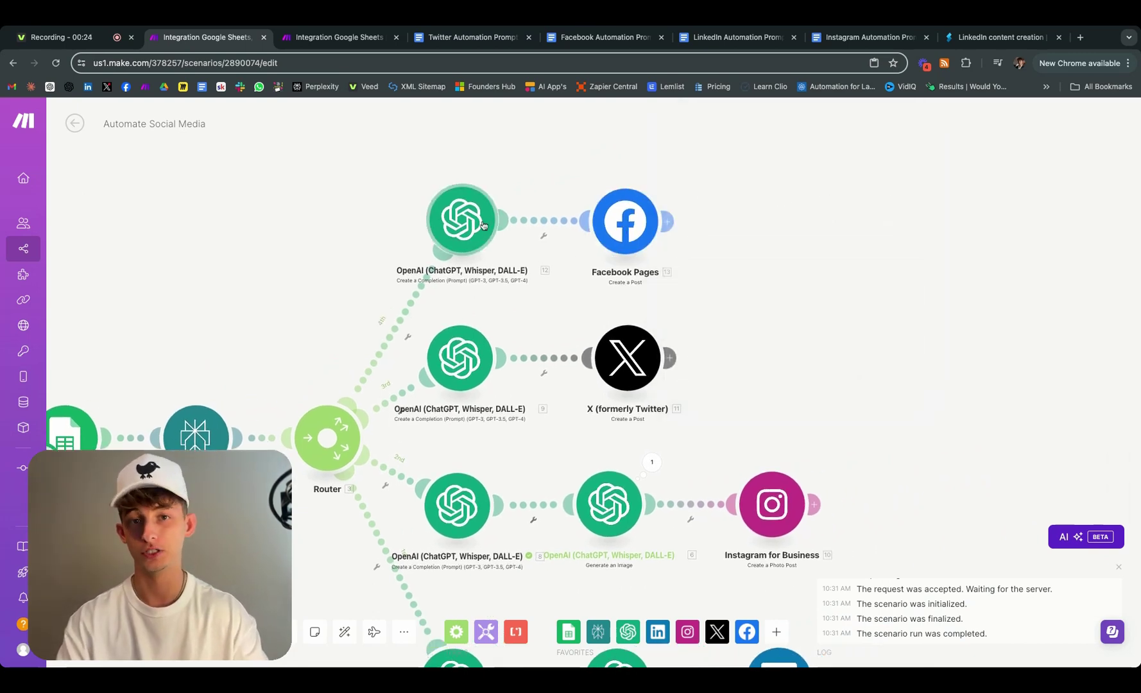
{"action": "left_click_drag", "start_coordinate": [753, 444], "coordinate": [753, 648]}
{"action": "scroll", "coordinate": [541, 546], "scroll_direction": "down", "scroll_amount": 4}
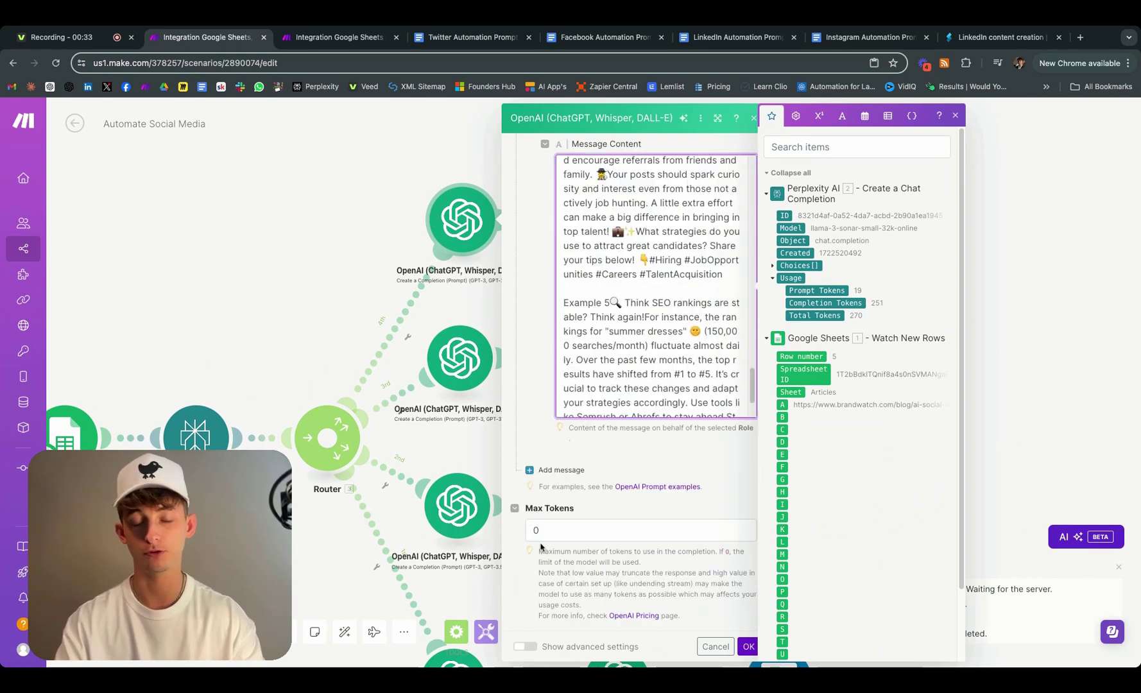
{"action": "left_click", "coordinate": [455, 428]}
Inspect the image-generation settings and the completion prompt of the two OpenAI modules in the Instagram branch
{"action": "scroll", "coordinate": [462, 385], "scroll_direction": "down", "scroll_amount": 4}
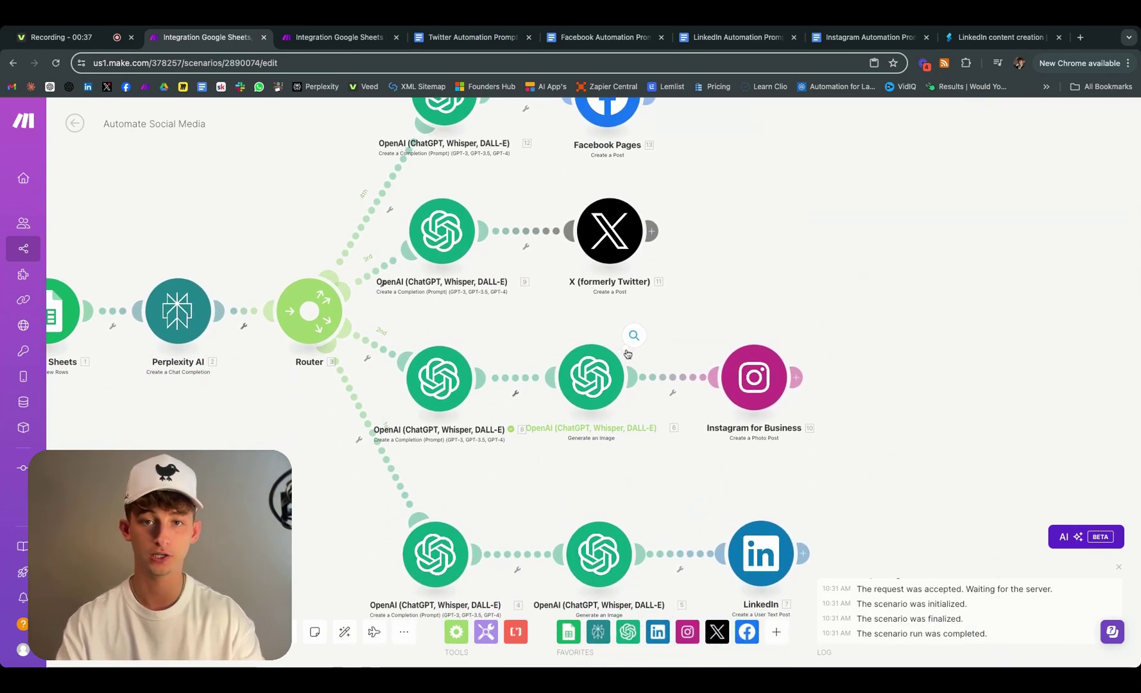
{"action": "left_click", "coordinate": [636, 338]}
{"action": "left_click", "coordinate": [595, 386]}
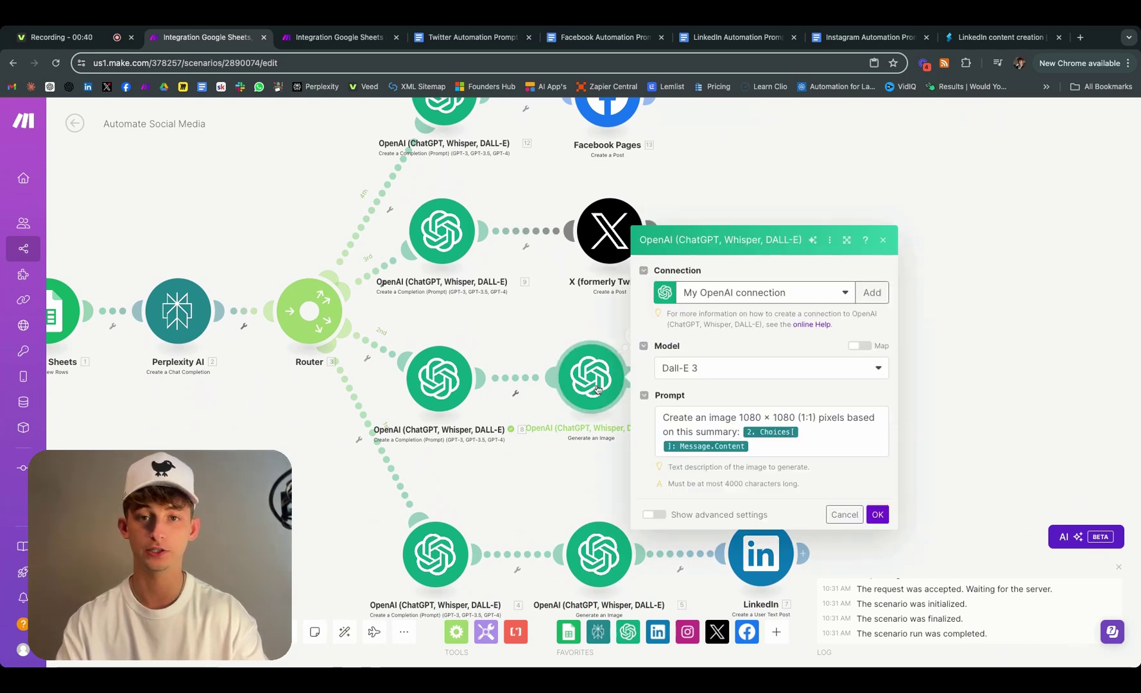
{"action": "left_click", "coordinate": [459, 382]}
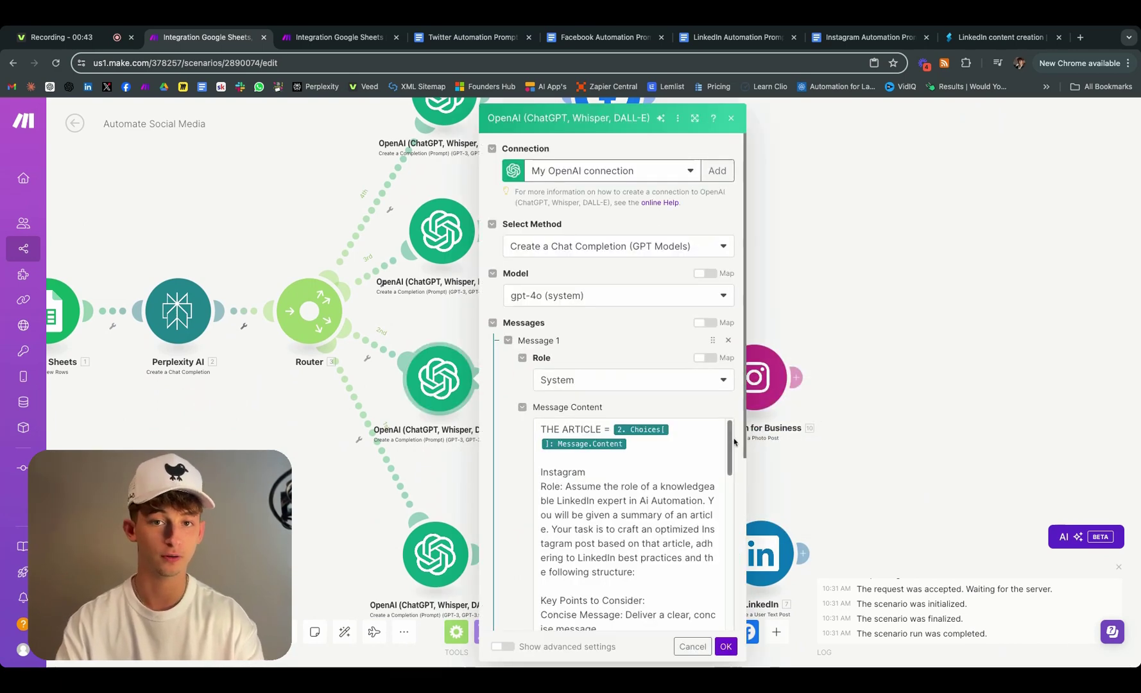
{"action": "scroll", "coordinate": [735, 442], "scroll_direction": "down", "scroll_amount": 1}
{"action": "left_click", "coordinate": [730, 443]}
{"action": "scroll", "coordinate": [730, 443], "scroll_direction": "down", "scroll_amount": 10}
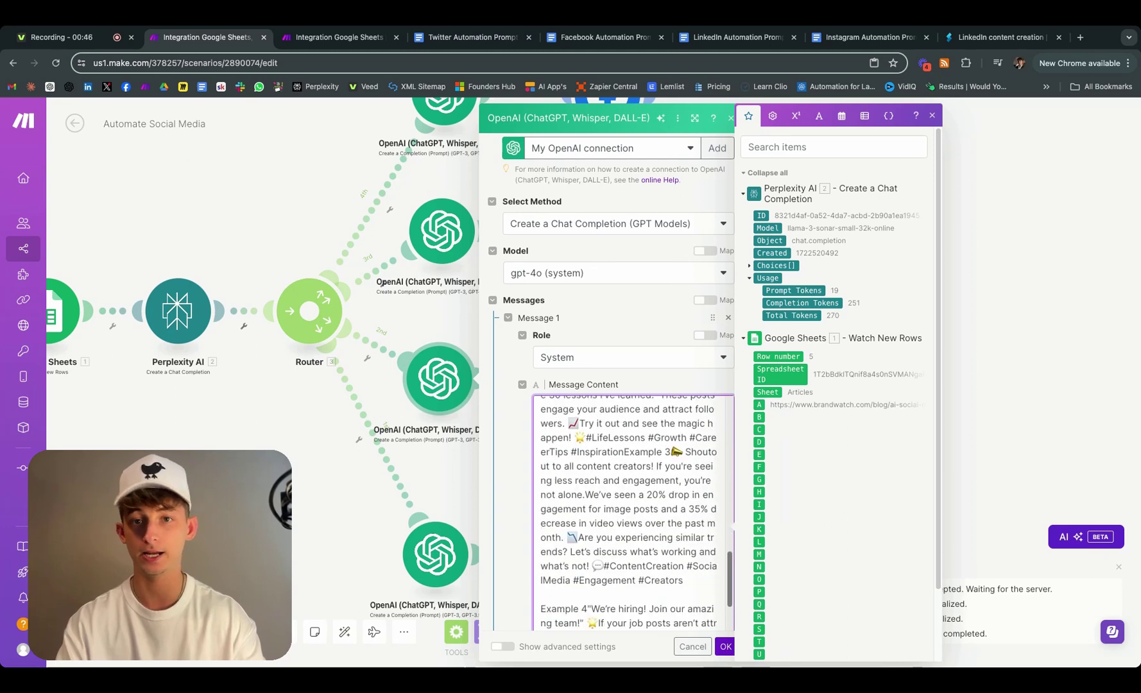
{"action": "scroll", "coordinate": [731, 513], "scroll_direction": "down", "scroll_amount": 2}
{"action": "left_click", "coordinate": [318, 541]}
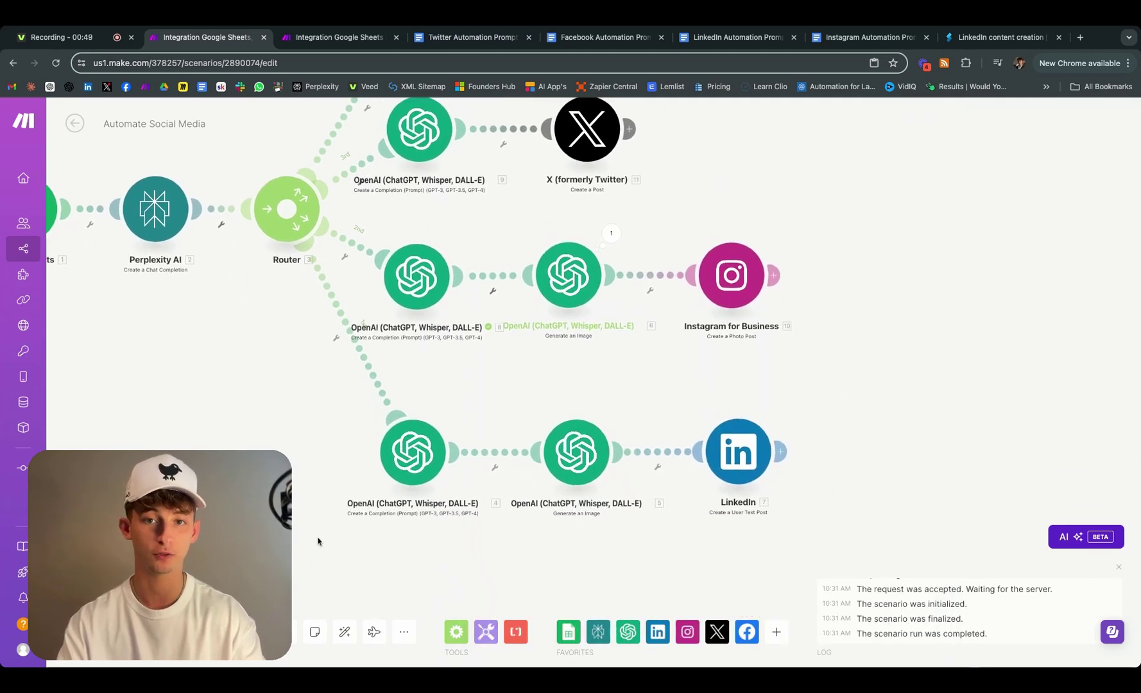
Read through the OpenAI completion prompt in the LinkedIn branch, from the bot role to the final example
{"action": "left_click", "coordinate": [411, 391]}
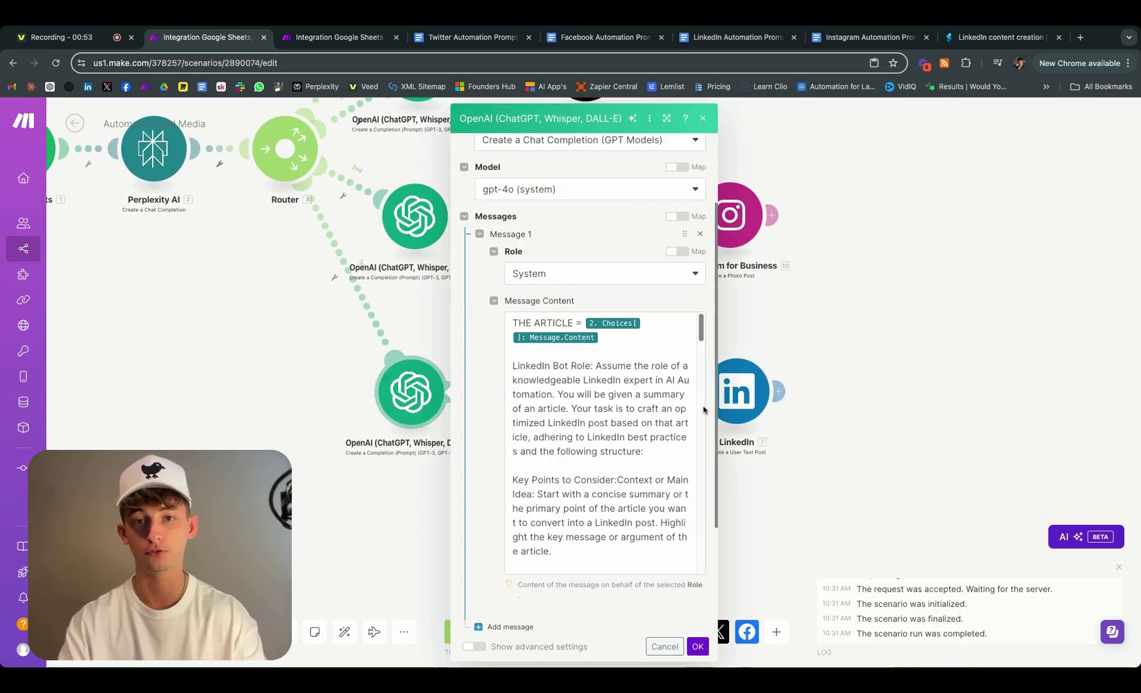
{"action": "scroll", "coordinate": [704, 409], "scroll_direction": "down", "scroll_amount": 1}
{"action": "left_click", "coordinate": [704, 414]}
{"action": "scroll", "coordinate": [704, 415], "scroll_direction": "down", "scroll_amount": 10}
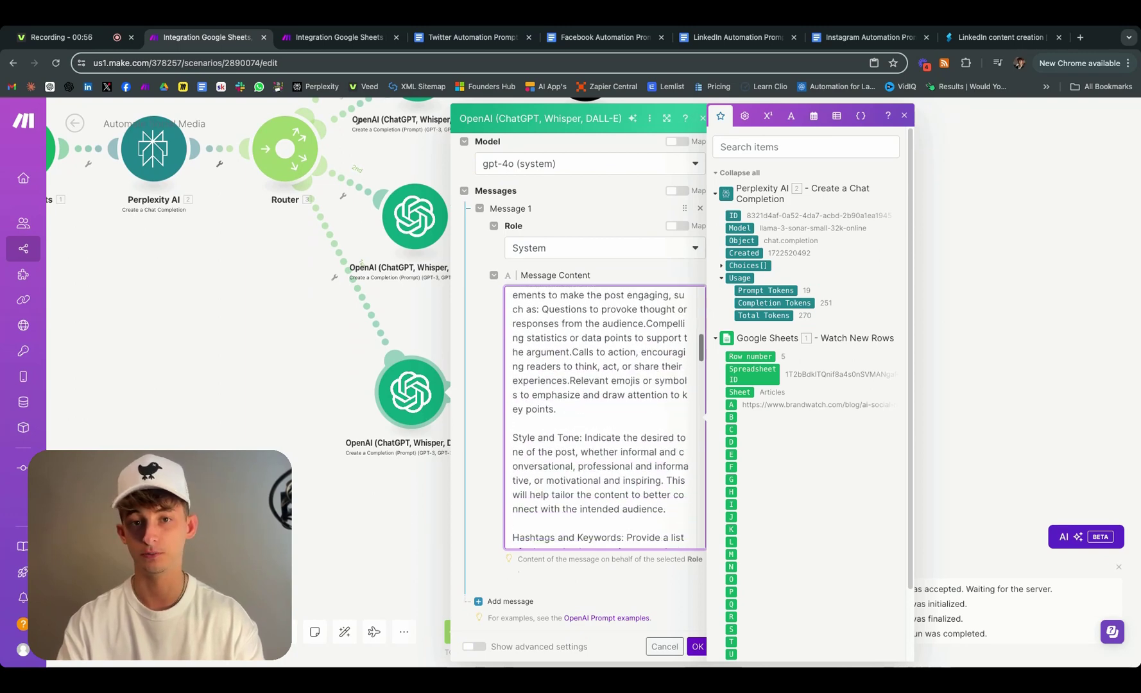
{"action": "scroll", "coordinate": [704, 415], "scroll_direction": "down", "scroll_amount": 10}
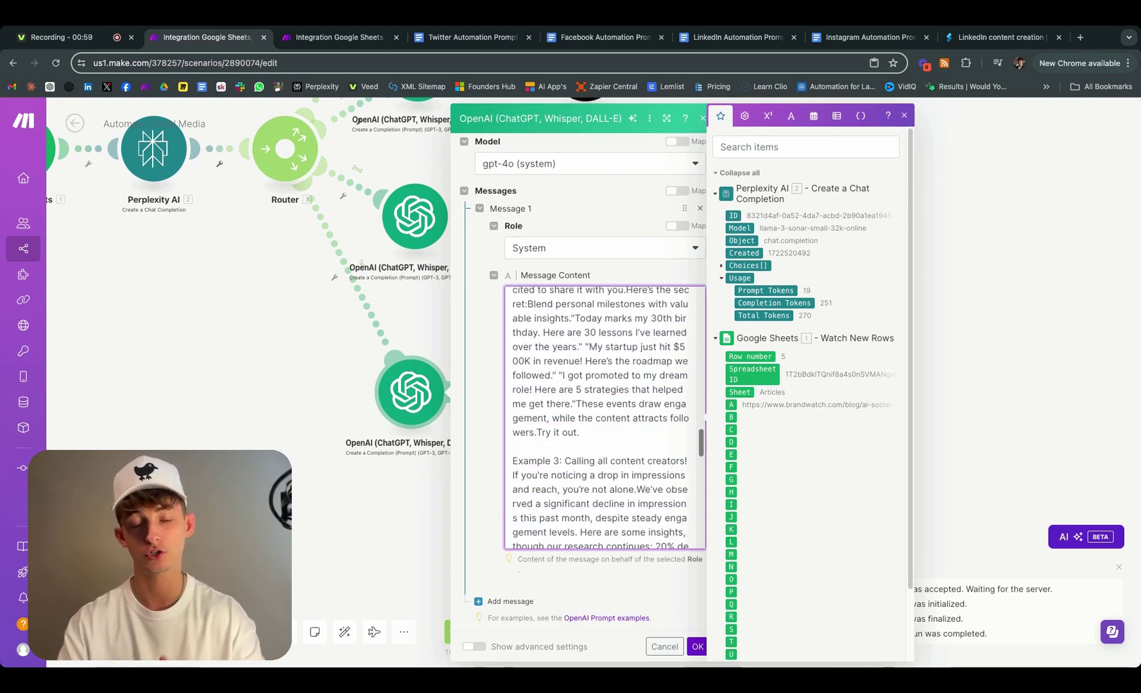
{"action": "scroll", "coordinate": [704, 415], "scroll_direction": "down", "scroll_amount": 10}
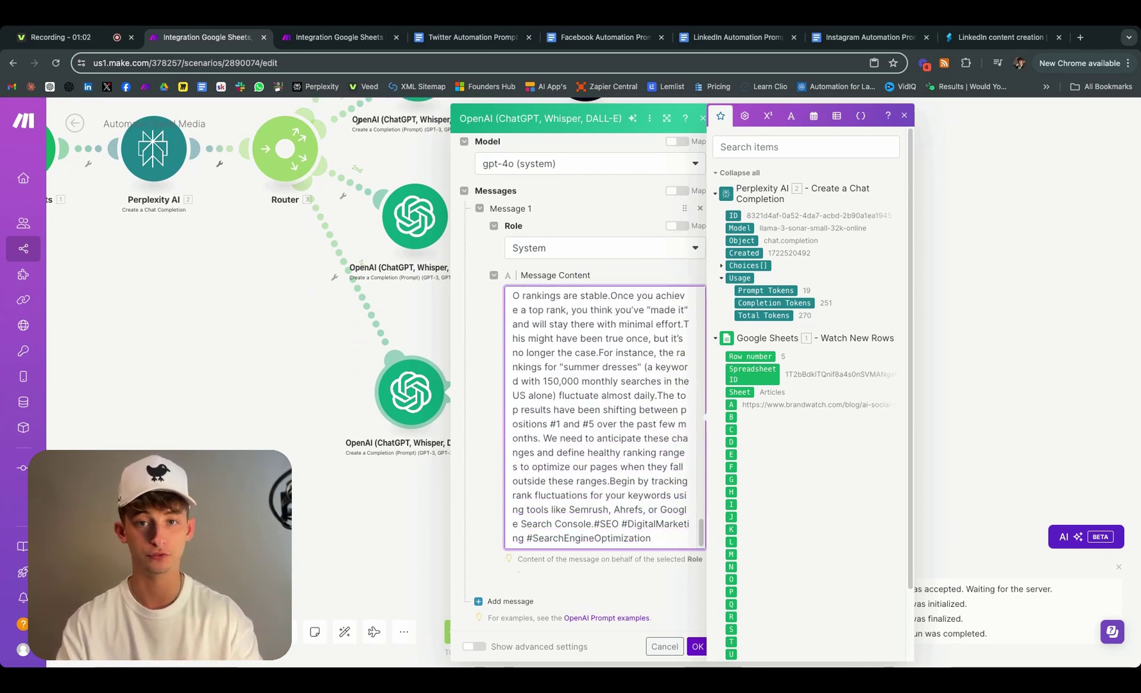
{"action": "key", "text": "Escape"}
Inspect the LinkedIn post module's content mapping and the data items available from the preceding modules
{"action": "left_click", "coordinate": [736, 391]}
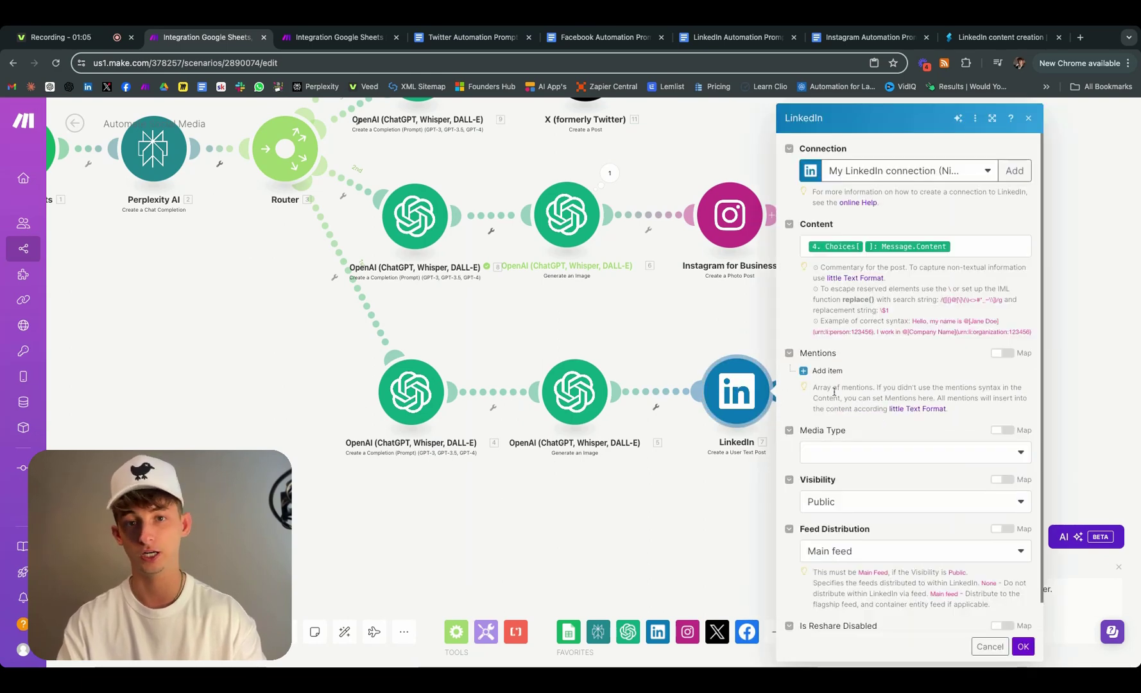
{"action": "left_click", "coordinate": [905, 246]}
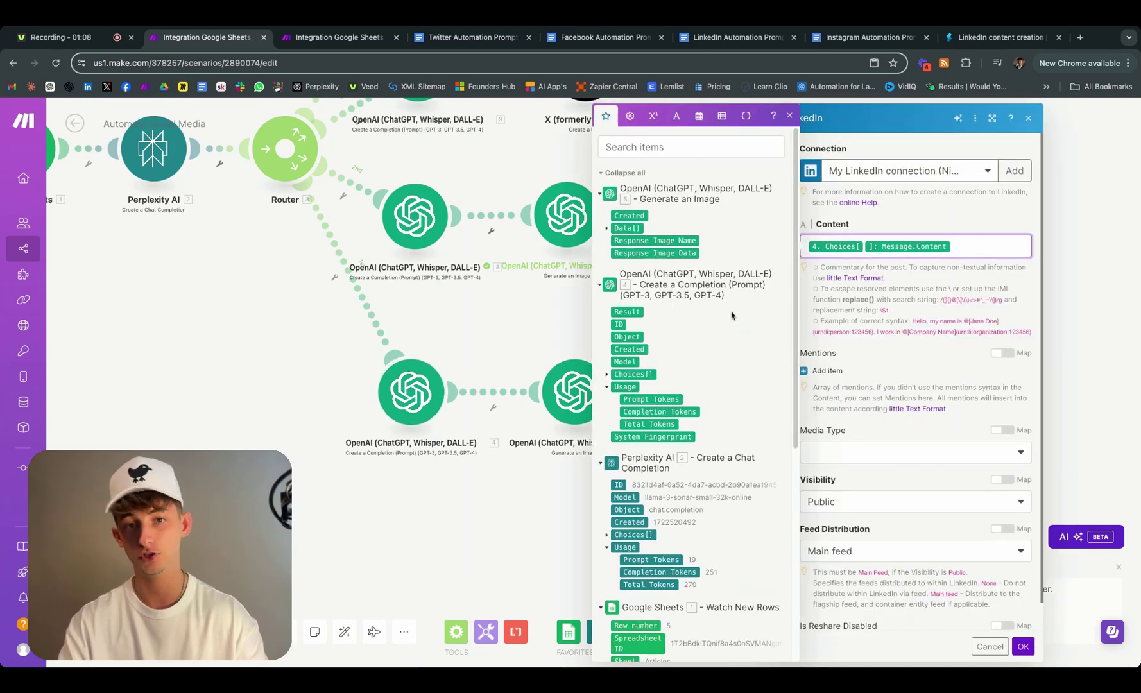
{"action": "scroll", "coordinate": [686, 370], "scroll_direction": "down", "scroll_amount": 7}
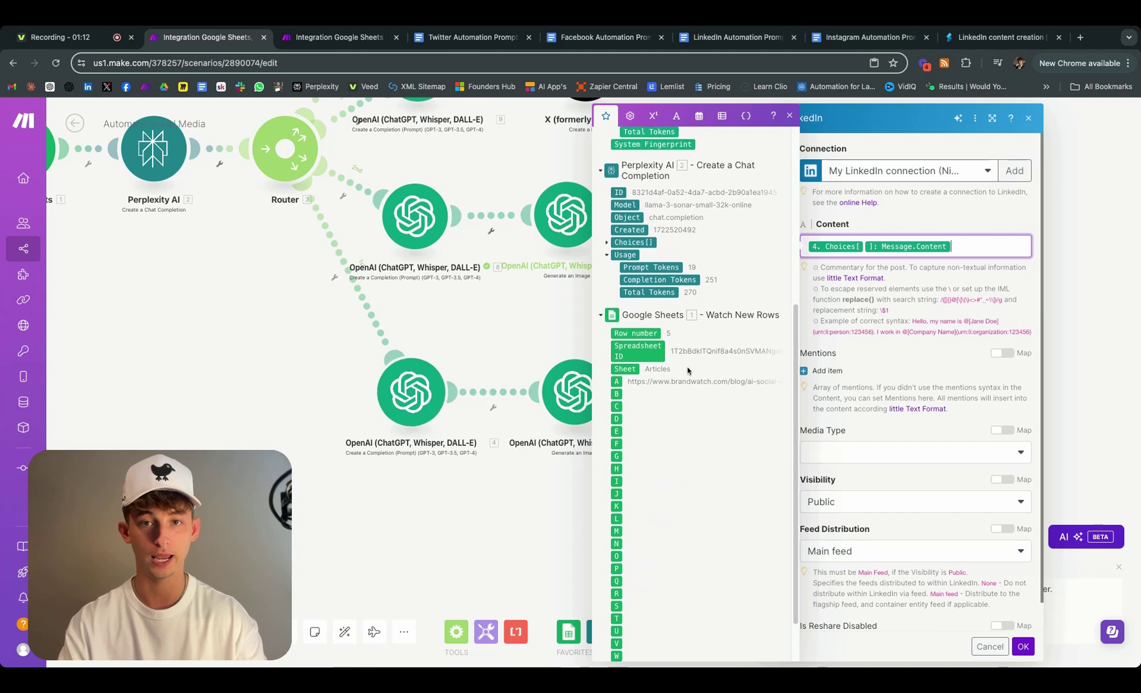
{"action": "left_click", "coordinate": [886, 375]}
{"action": "left_click", "coordinate": [753, 486]}
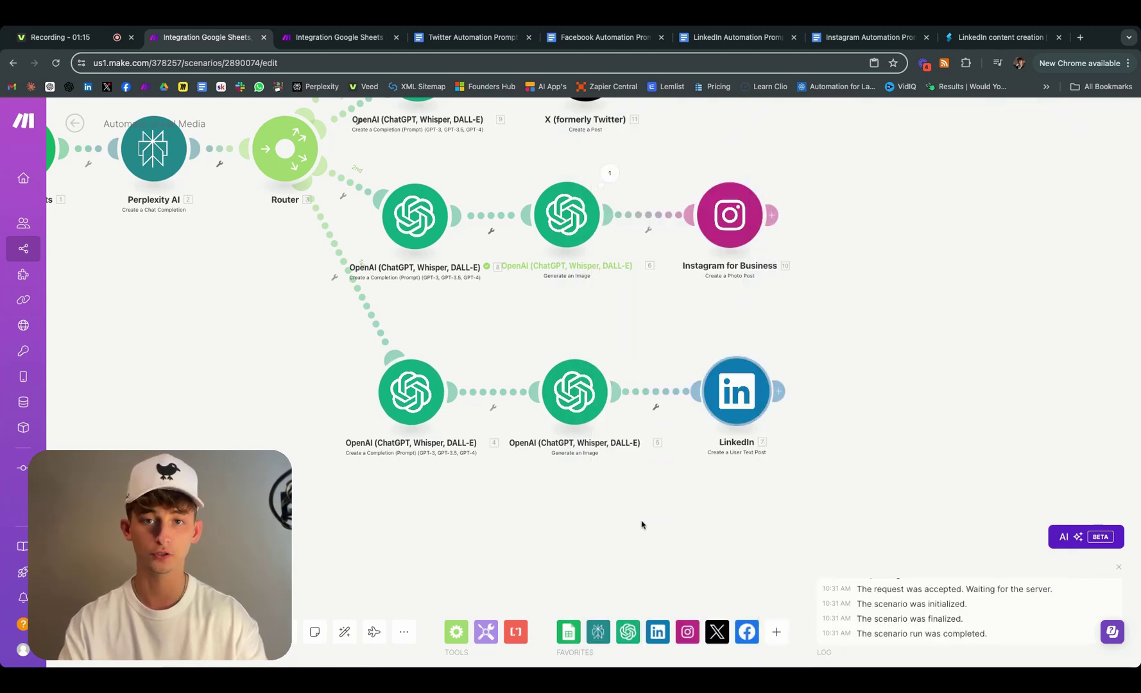
Inspect the X post module's text mapping and read through the OpenAI tweet prompt that feeds it
{"action": "scroll", "coordinate": [286, 280], "scroll_direction": "down", "scroll_amount": 3}
{"action": "left_click_drag", "start_coordinate": [375, 397], "coordinate": [472, 430]}
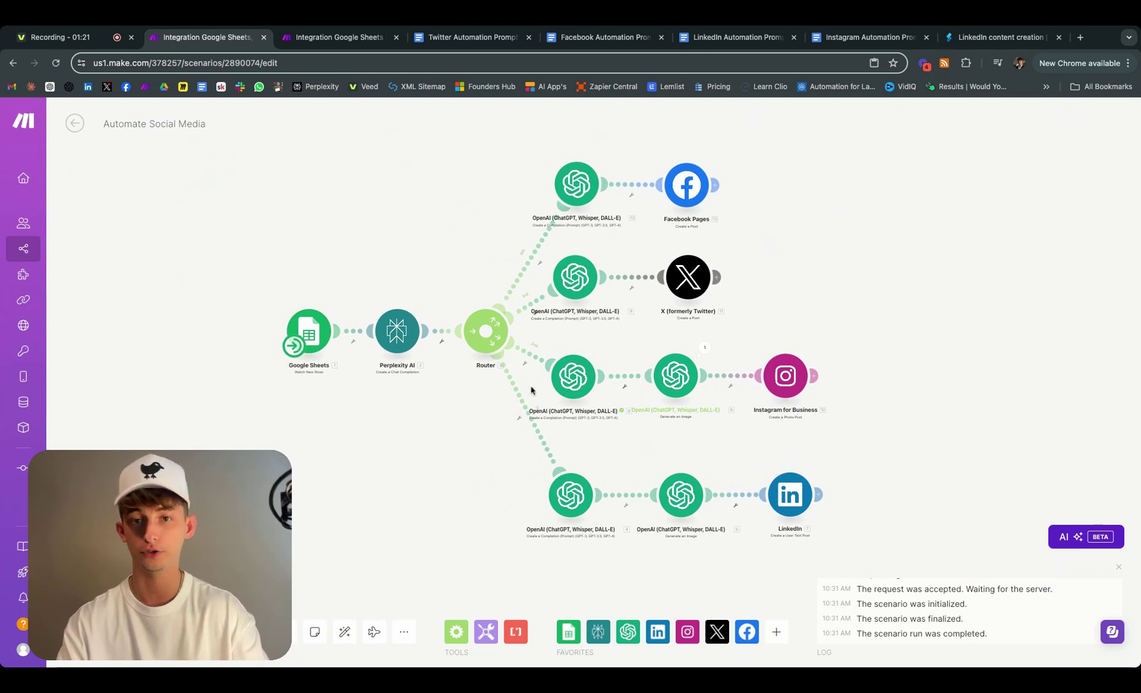
{"action": "left_click", "coordinate": [687, 279]}
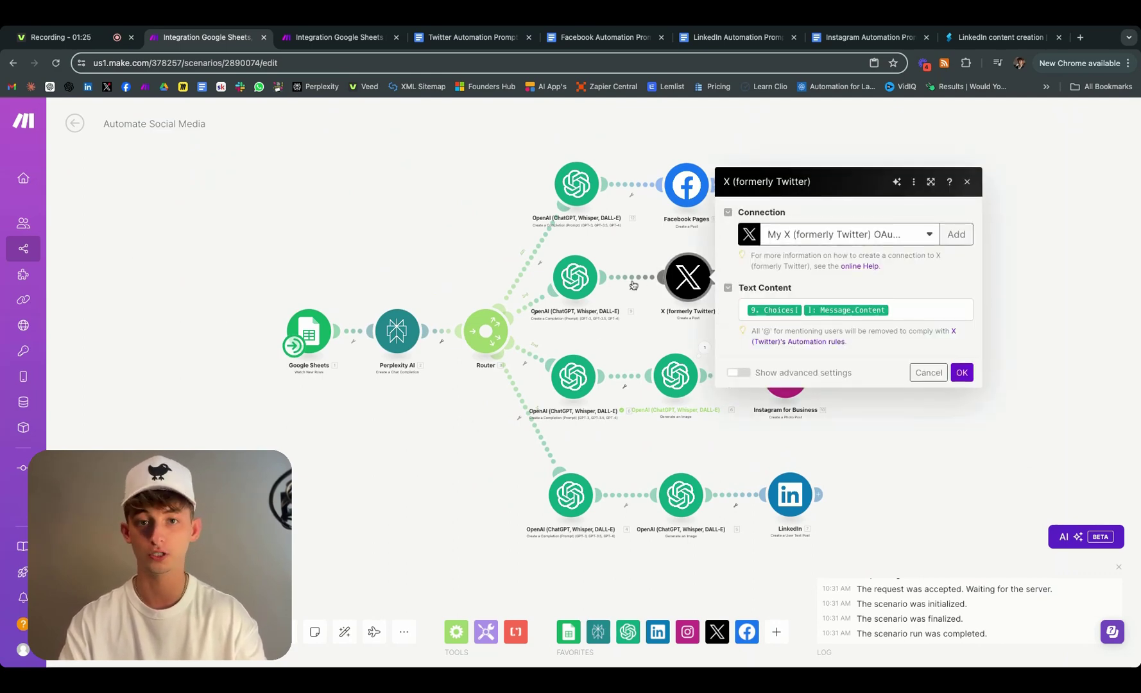
{"action": "left_click", "coordinate": [575, 278]}
{"action": "scroll", "coordinate": [828, 411], "scroll_direction": "down", "scroll_amount": 5}
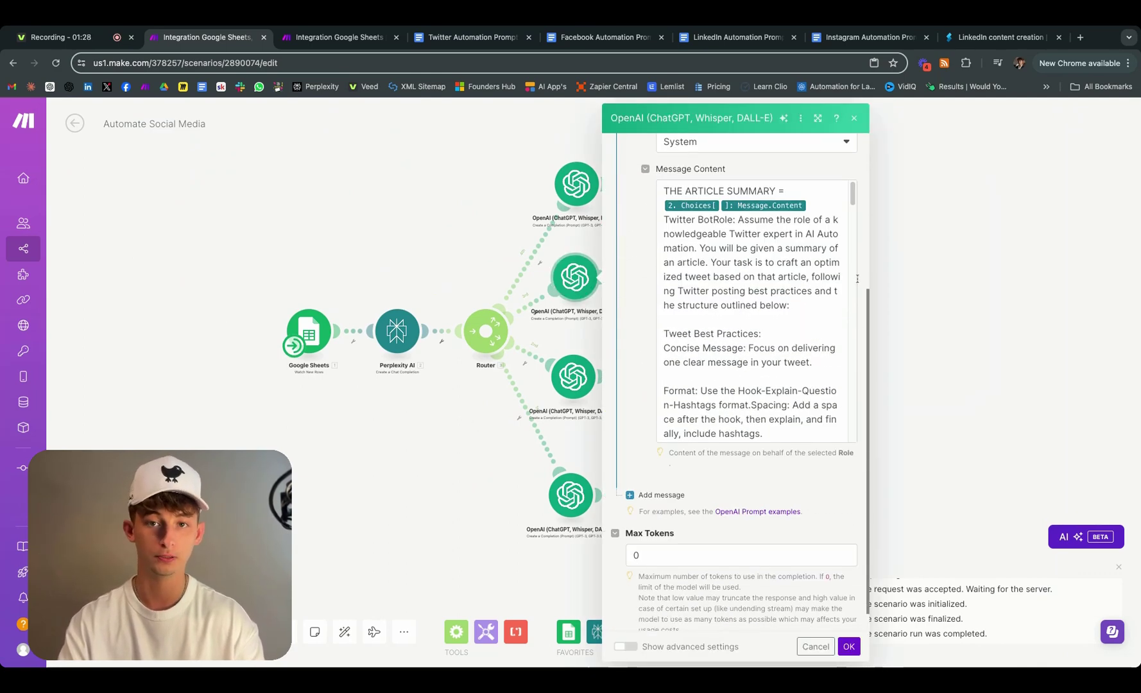
{"action": "left_click", "coordinate": [853, 194]}
{"action": "scroll", "coordinate": [855, 257], "scroll_direction": "down", "scroll_amount": 6}
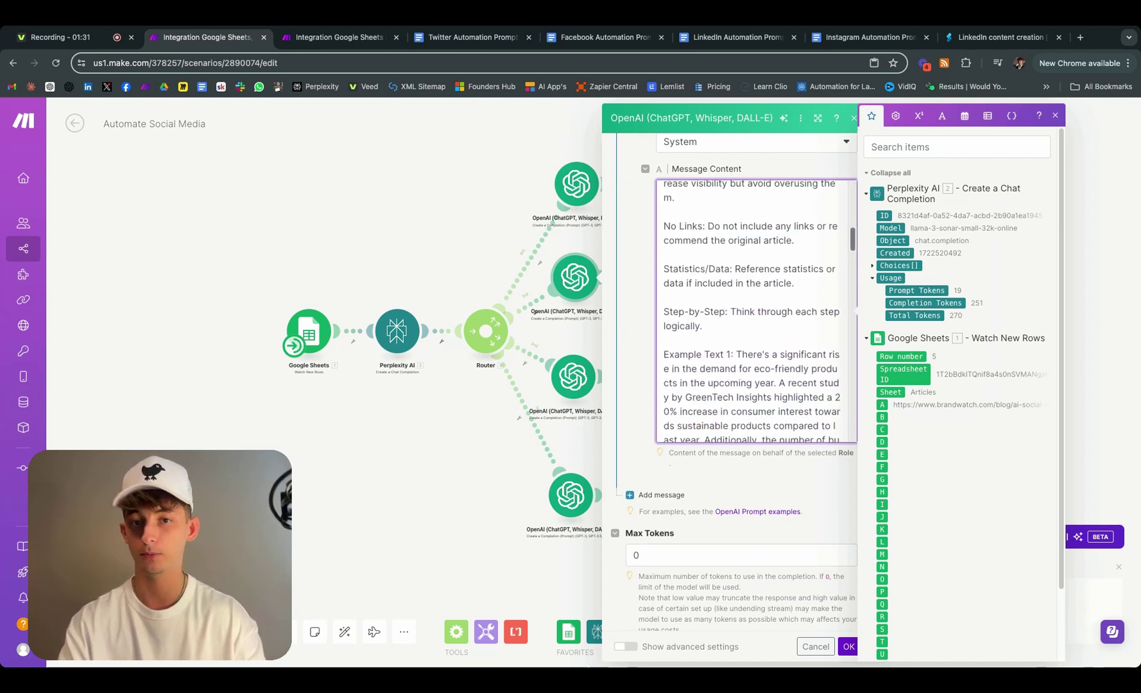
{"action": "scroll", "coordinate": [752, 311], "scroll_direction": "down", "scroll_amount": 15}
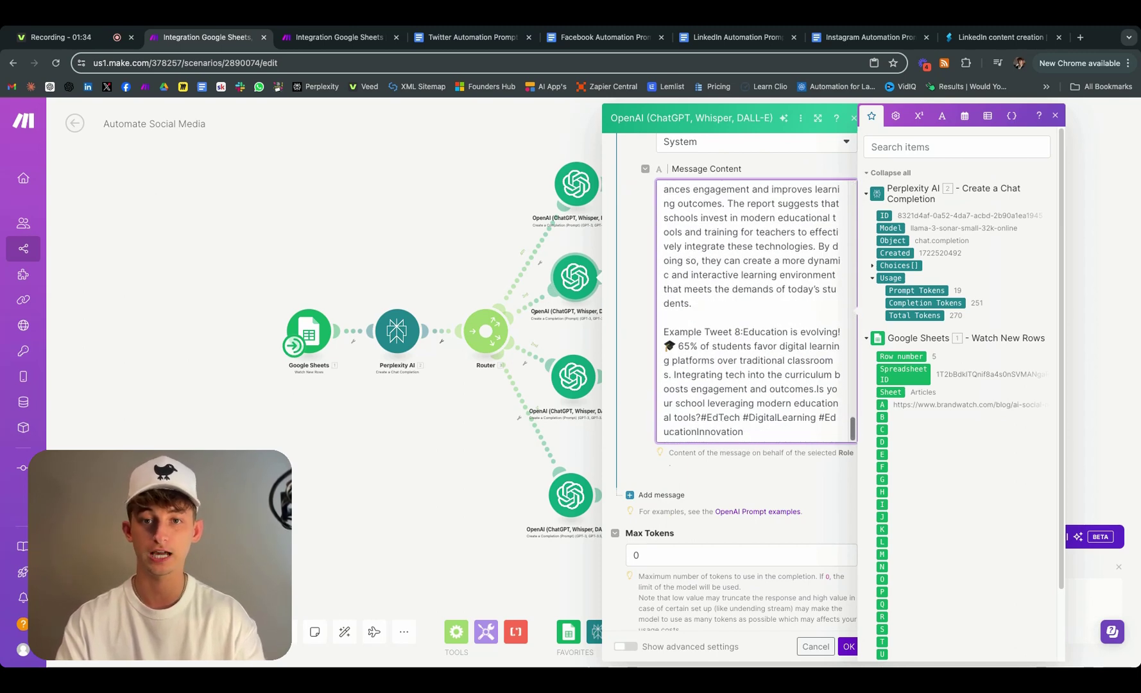
{"action": "left_click", "coordinate": [483, 498]}
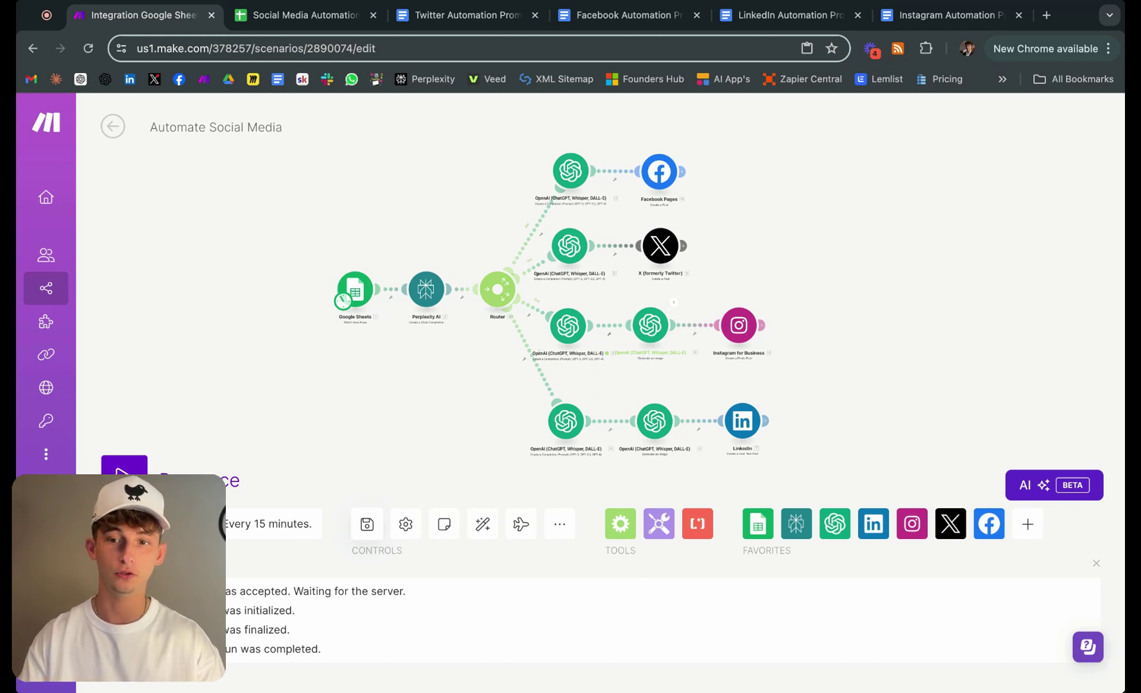
{"action": "scroll", "coordinate": [337, 180], "scroll_direction": "left", "scroll_amount": 3}
{"action": "scroll", "coordinate": [474, 252], "scroll_direction": "up", "scroll_amount": 2}
{"action": "scroll", "coordinate": [537, 245], "scroll_direction": "down", "scroll_amount": 2}
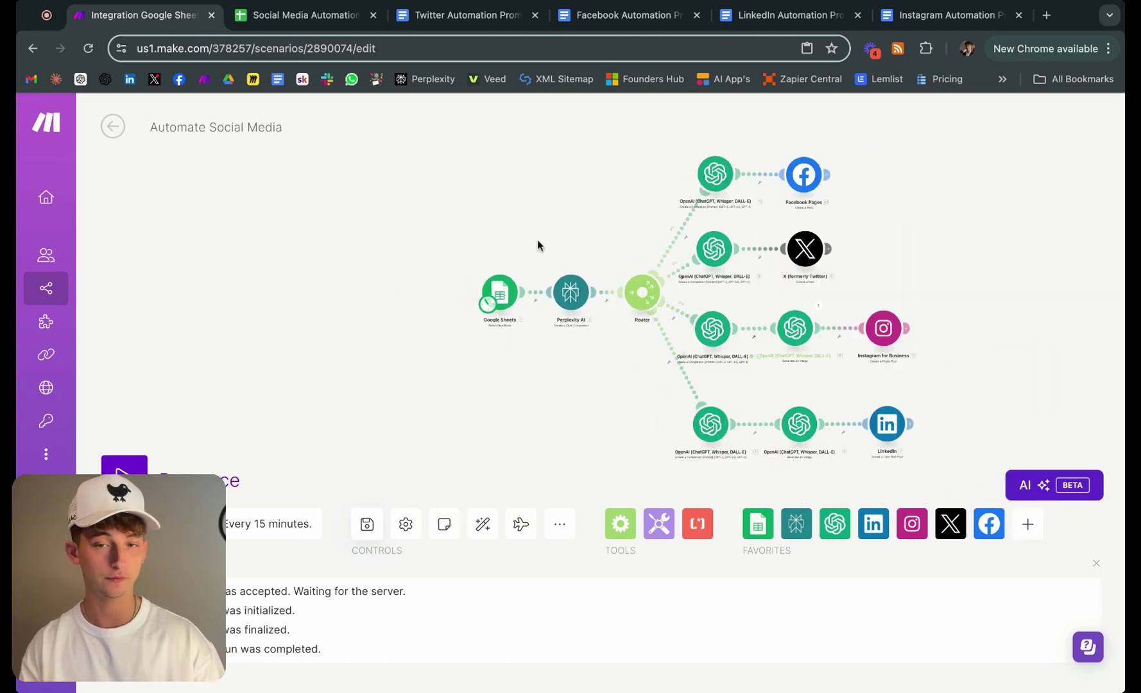
{"action": "scroll", "coordinate": [541, 228], "scroll_direction": "right", "scroll_amount": 5}
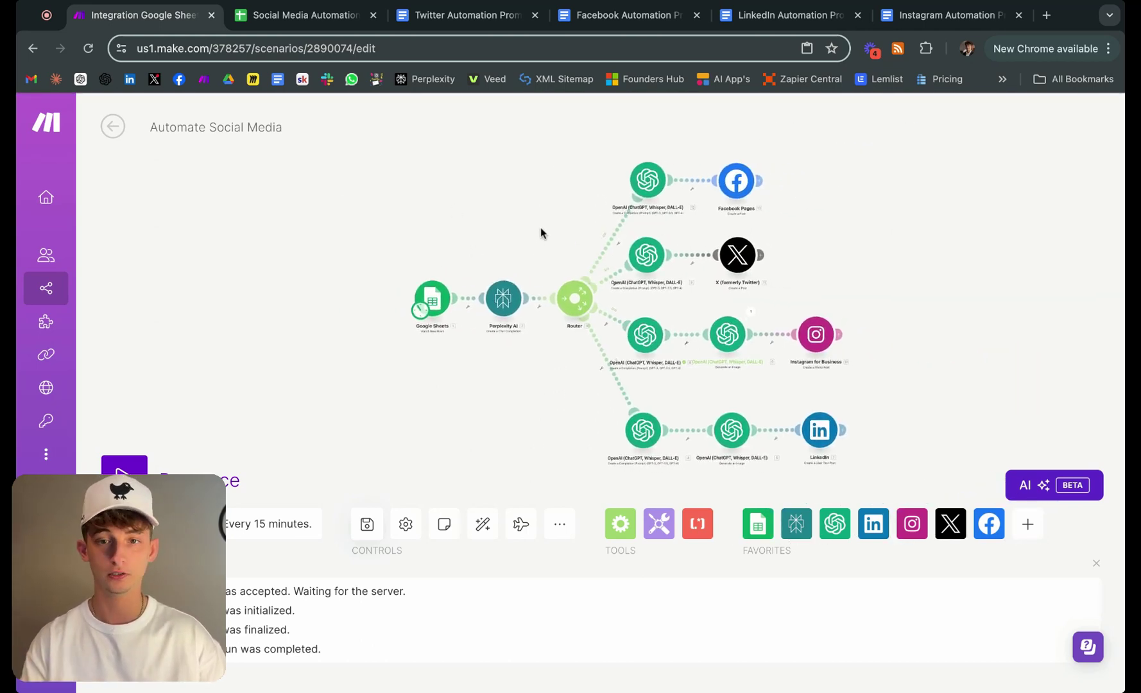
{"action": "scroll", "coordinate": [457, 241], "scroll_direction": "up", "scroll_amount": 4}
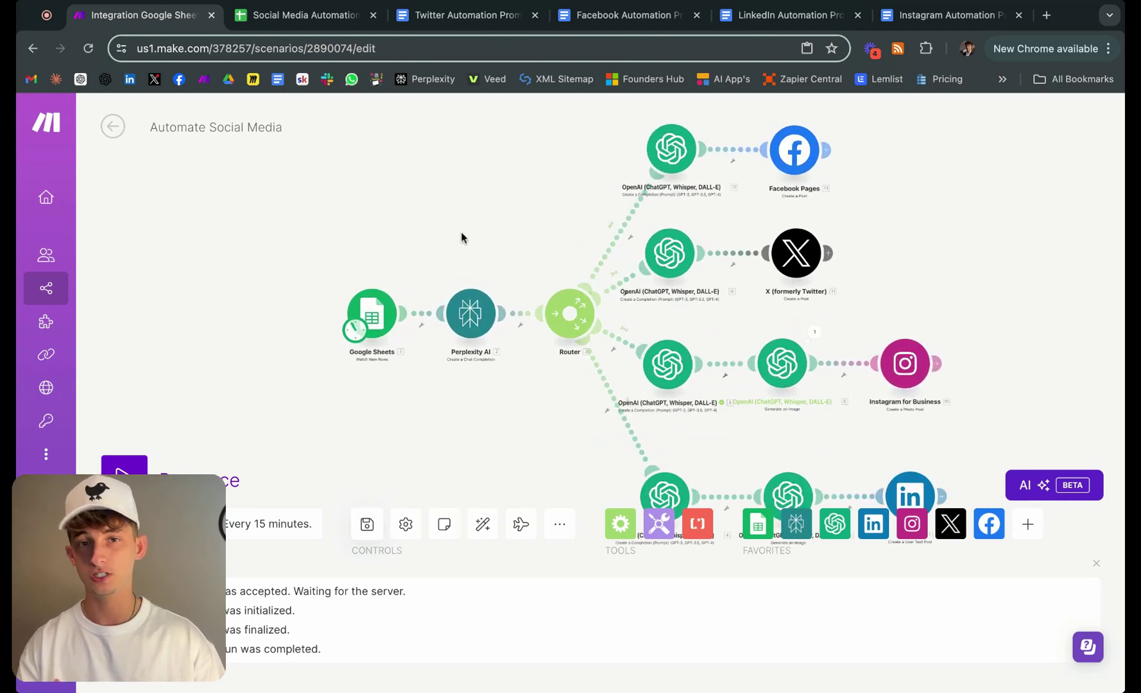
{"action": "scroll", "coordinate": [470, 240], "scroll_direction": "right", "scroll_amount": 4}
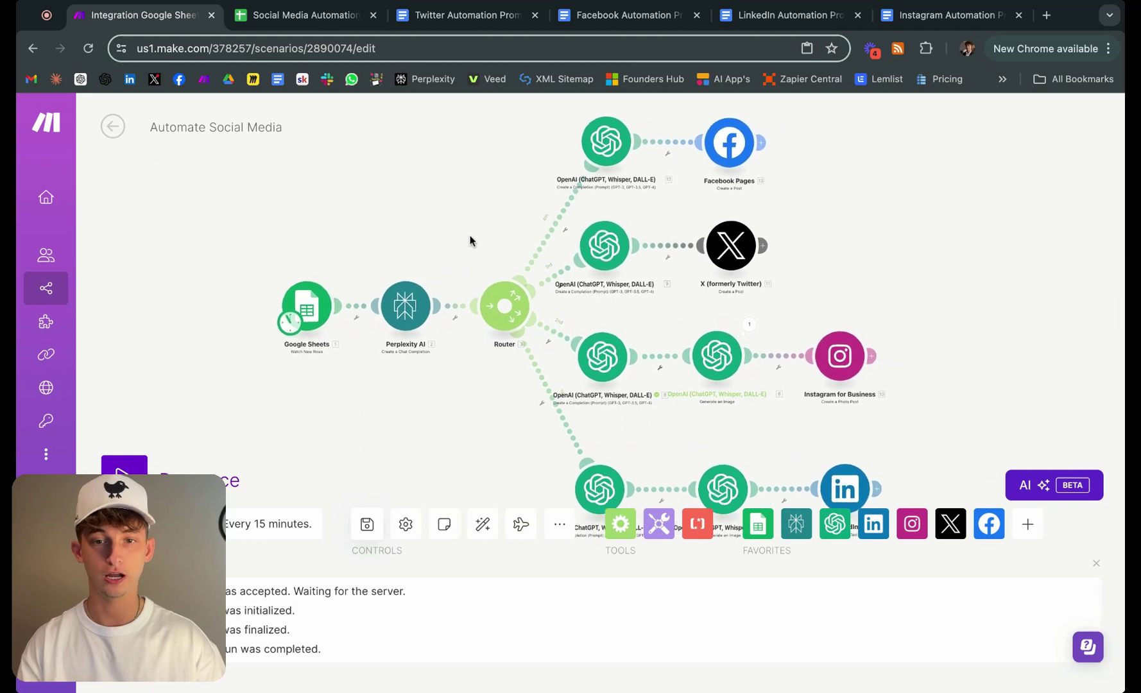
{"action": "scroll", "coordinate": [403, 219], "scroll_direction": "left", "scroll_amount": 3}
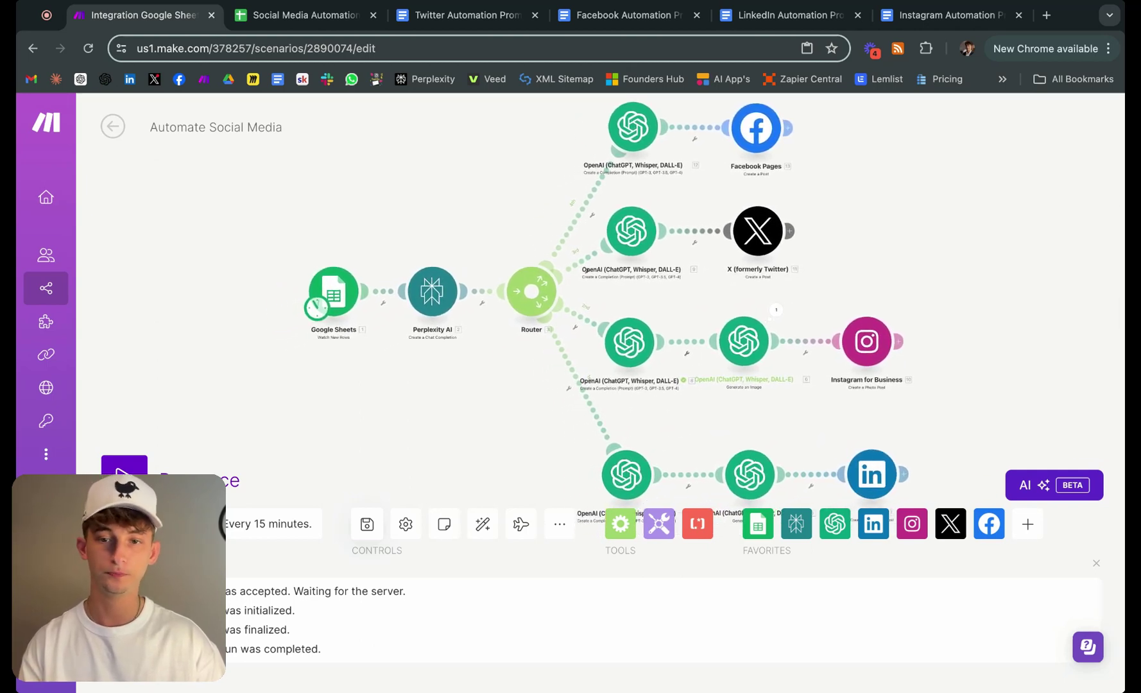
{"action": "scroll", "coordinate": [404, 220], "scroll_direction": "right", "scroll_amount": 3}
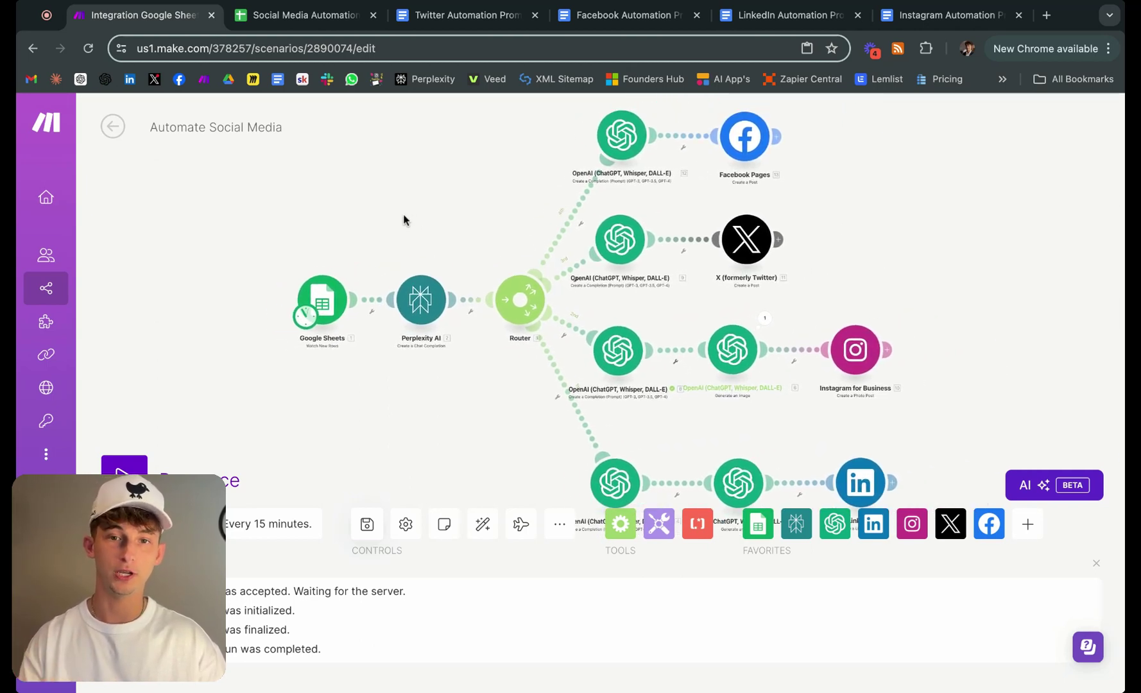
{"action": "scroll", "coordinate": [404, 220], "scroll_direction": "right", "scroll_amount": 3}
{"action": "scroll", "coordinate": [779, 263], "scroll_direction": "right", "scroll_amount": 3}
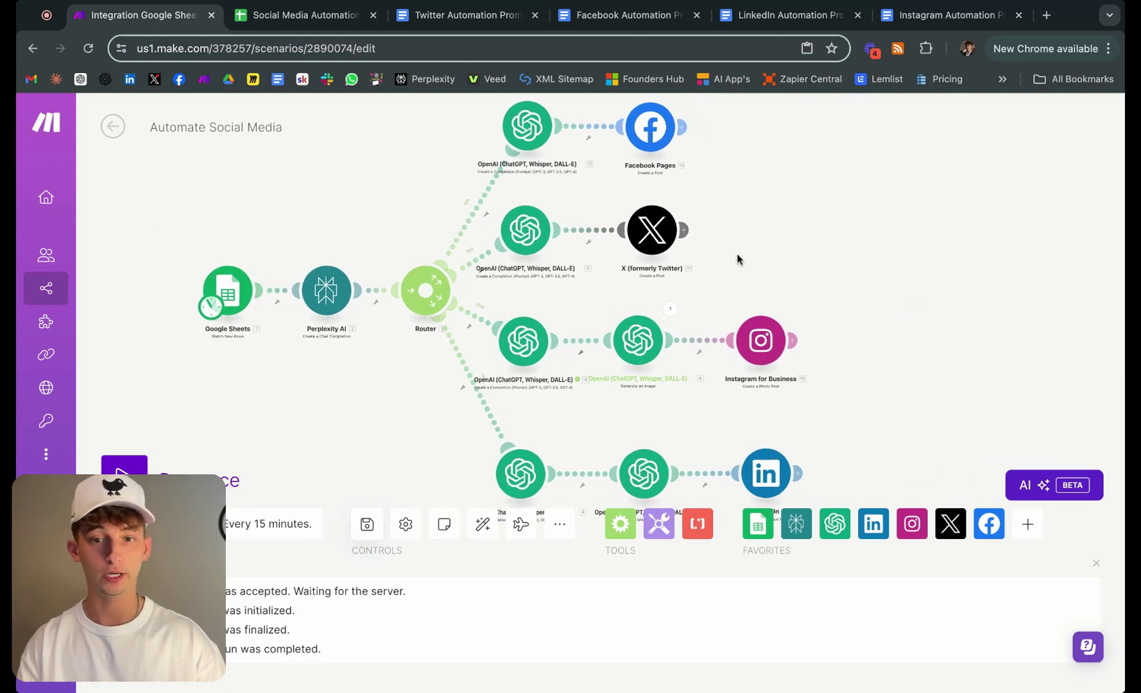
{"action": "scroll", "coordinate": [744, 260], "scroll_direction": "left", "scroll_amount": 3}
Examine the scenario flow from Google Sheets through Perplexity AI and the router to the four social media branches
{"action": "scroll", "coordinate": [298, 229], "scroll_direction": "up", "scroll_amount": 5}
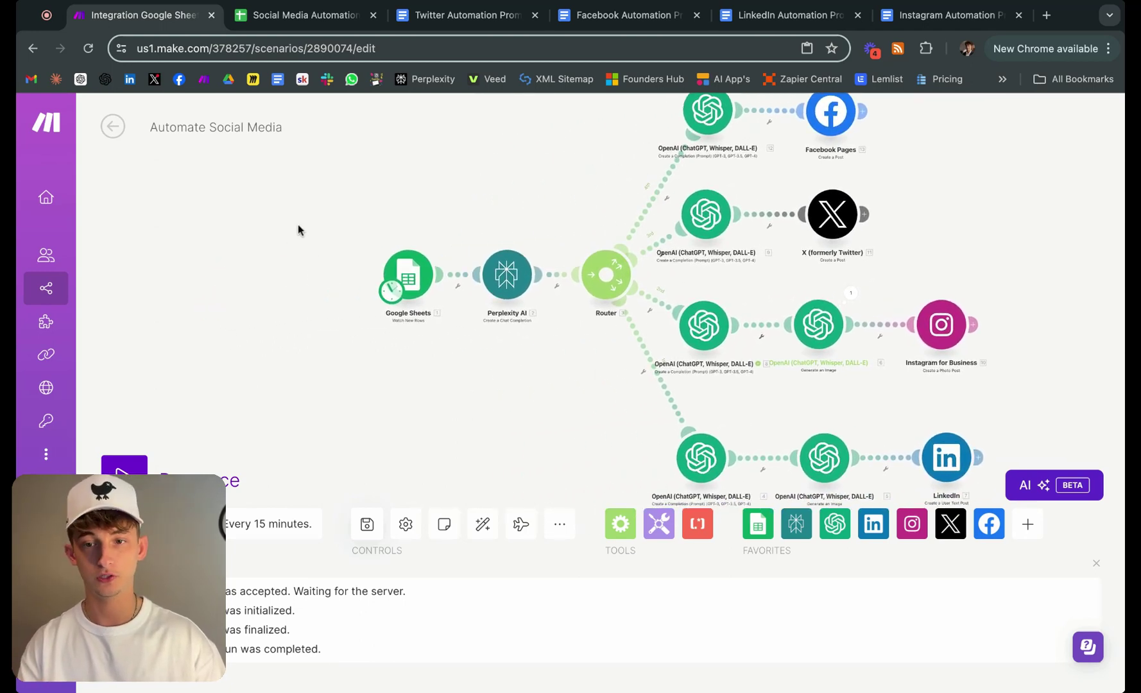
{"action": "scroll", "coordinate": [446, 451], "scroll_direction": "right", "scroll_amount": 4}
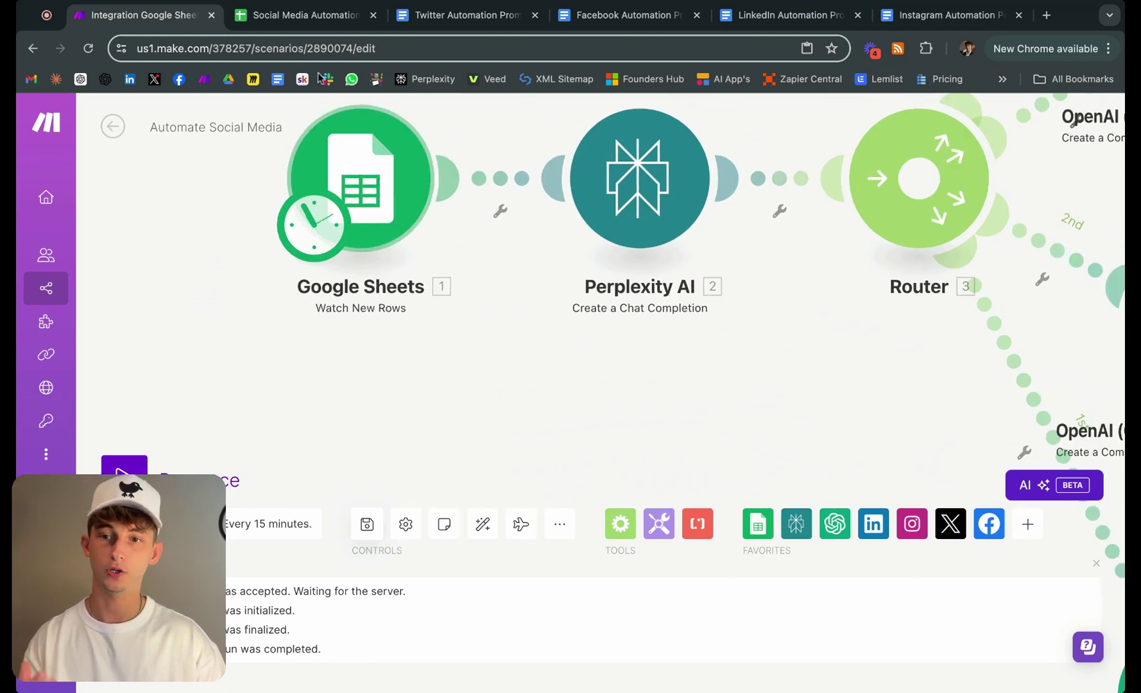
{"action": "scroll", "coordinate": [461, 421], "scroll_direction": "down", "scroll_amount": 3}
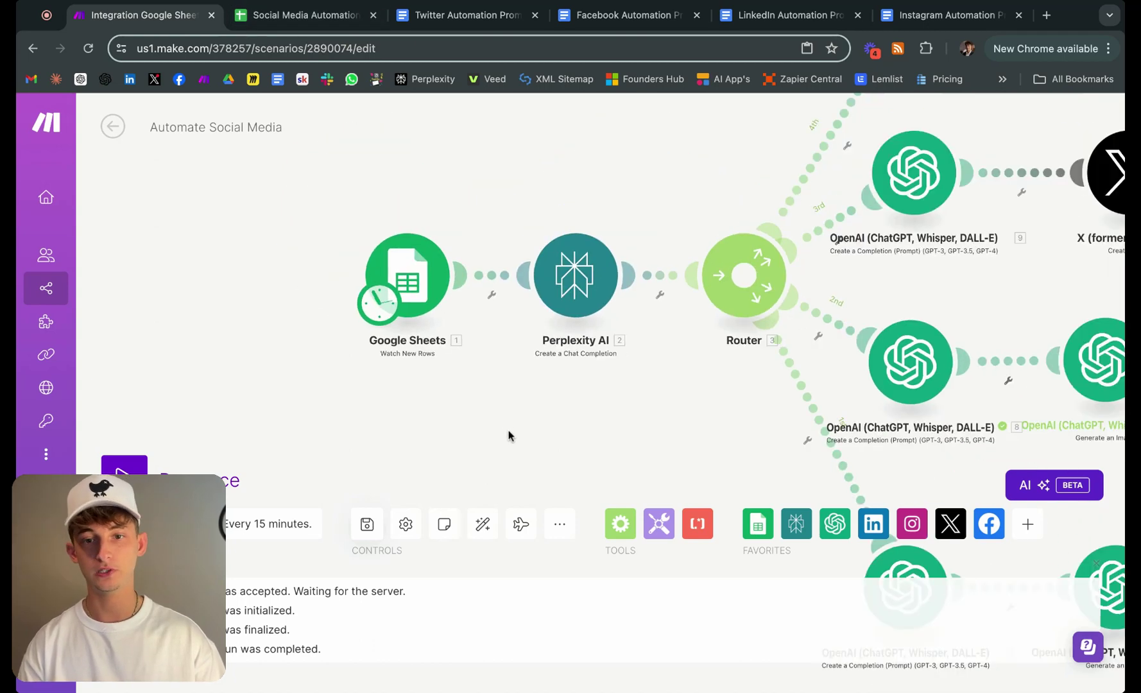
{"action": "scroll", "coordinate": [513, 441], "scroll_direction": "down", "scroll_amount": 5}
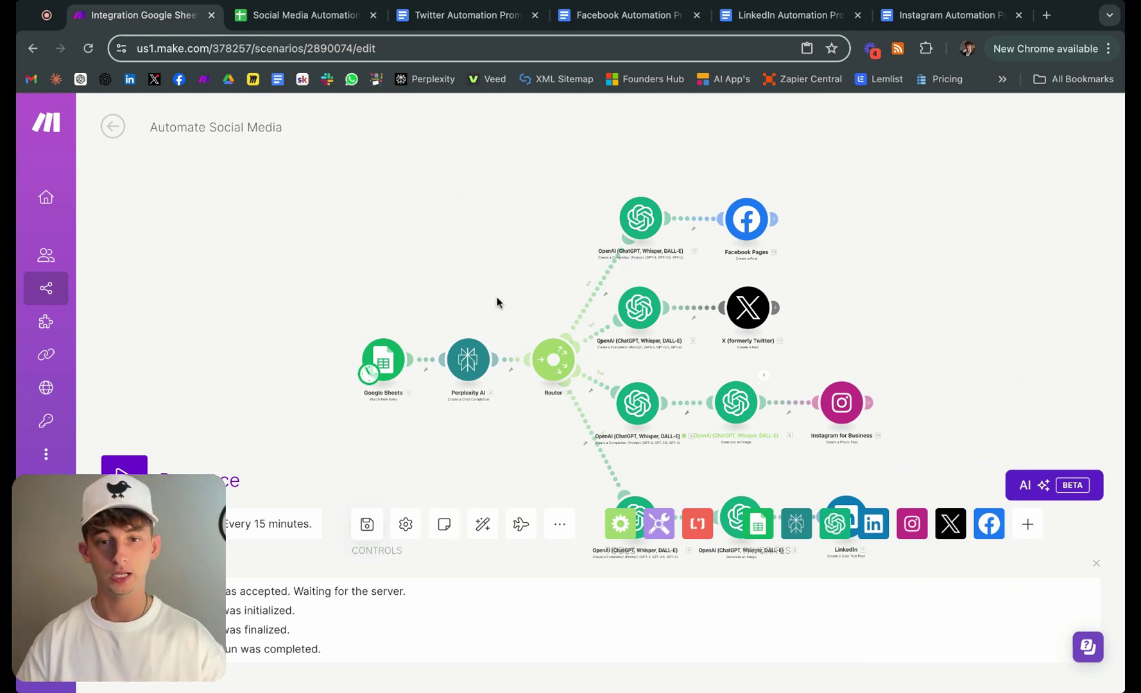
{"action": "scroll", "coordinate": [507, 275], "scroll_direction": "up", "scroll_amount": 3}
{"action": "scroll", "coordinate": [437, 186], "scroll_direction": "right", "scroll_amount": 2}
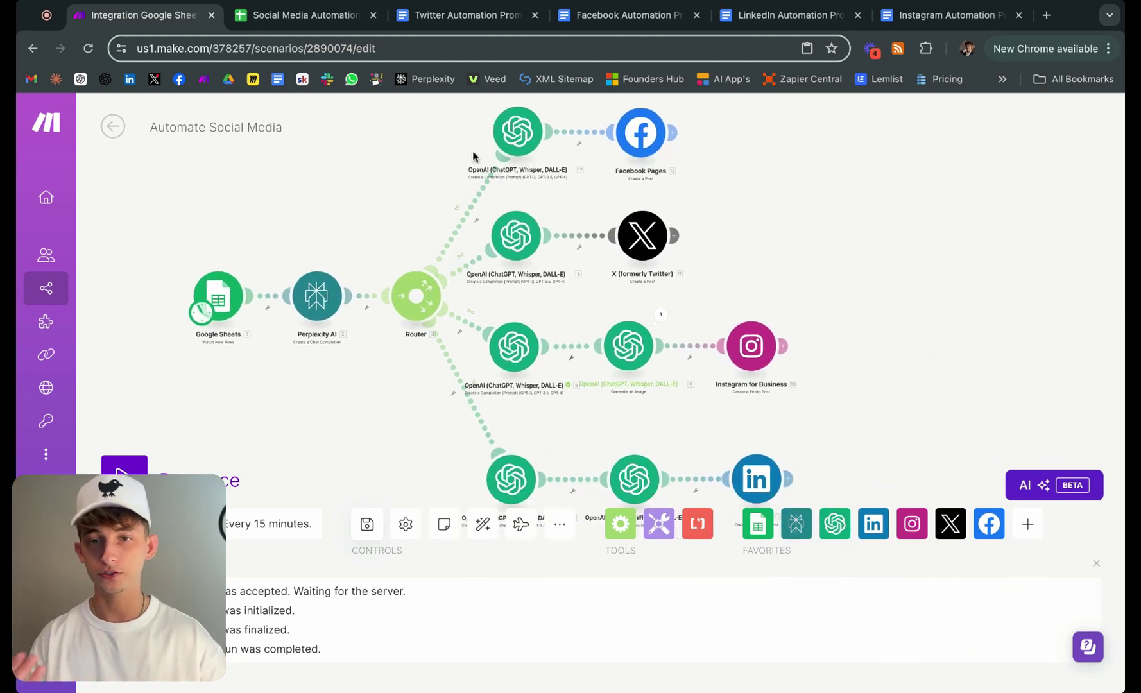
{"action": "scroll", "coordinate": [552, 330], "scroll_direction": "down", "scroll_amount": 4}
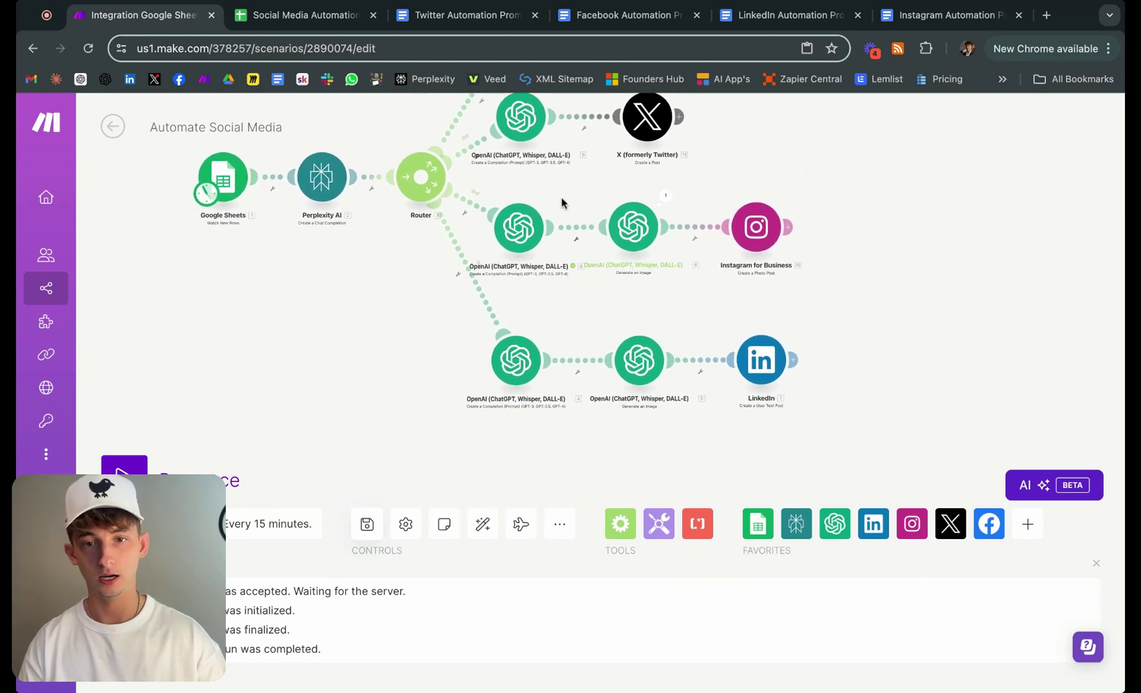
{"action": "scroll", "coordinate": [577, 310], "scroll_direction": "right", "scroll_amount": 2}
{"action": "scroll", "coordinate": [577, 310], "scroll_direction": "down", "scroll_amount": 1}
{"action": "scroll", "coordinate": [576, 308], "scroll_direction": "left", "scroll_amount": 2}
{"action": "scroll", "coordinate": [576, 308], "scroll_direction": "up", "scroll_amount": 2}
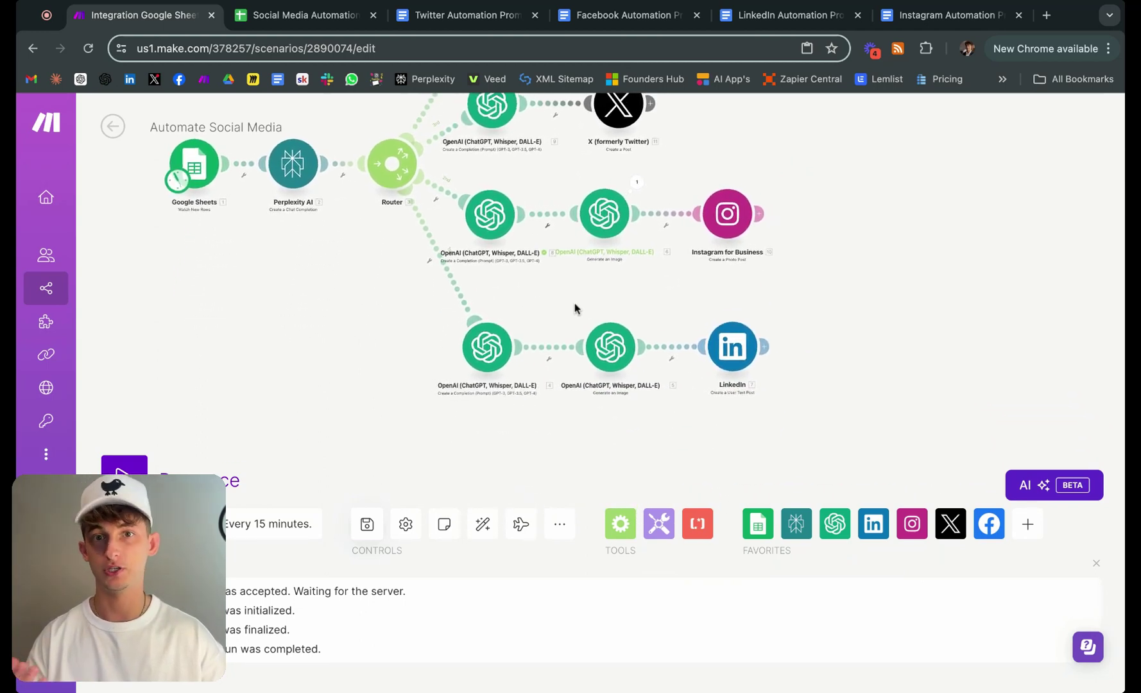
{"action": "scroll", "coordinate": [575, 309], "scroll_direction": "left", "scroll_amount": 1}
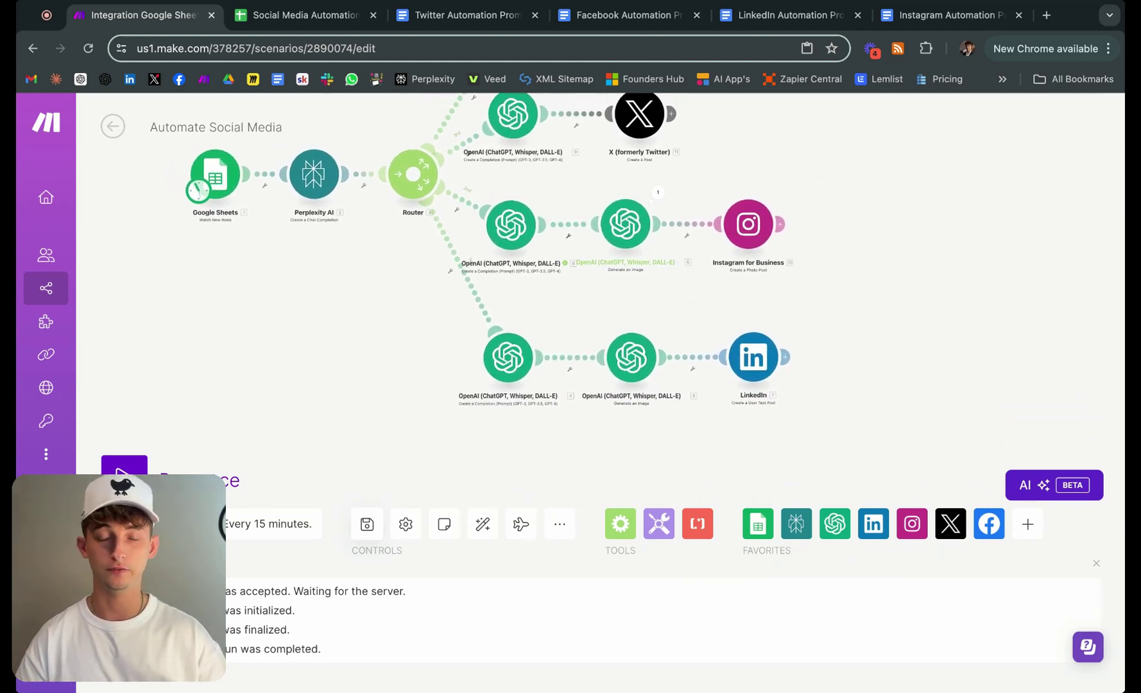
{"action": "scroll", "coordinate": [576, 309], "scroll_direction": "right", "scroll_amount": 5}
{"action": "scroll", "coordinate": [575, 309], "scroll_direction": "up", "scroll_amount": 3}
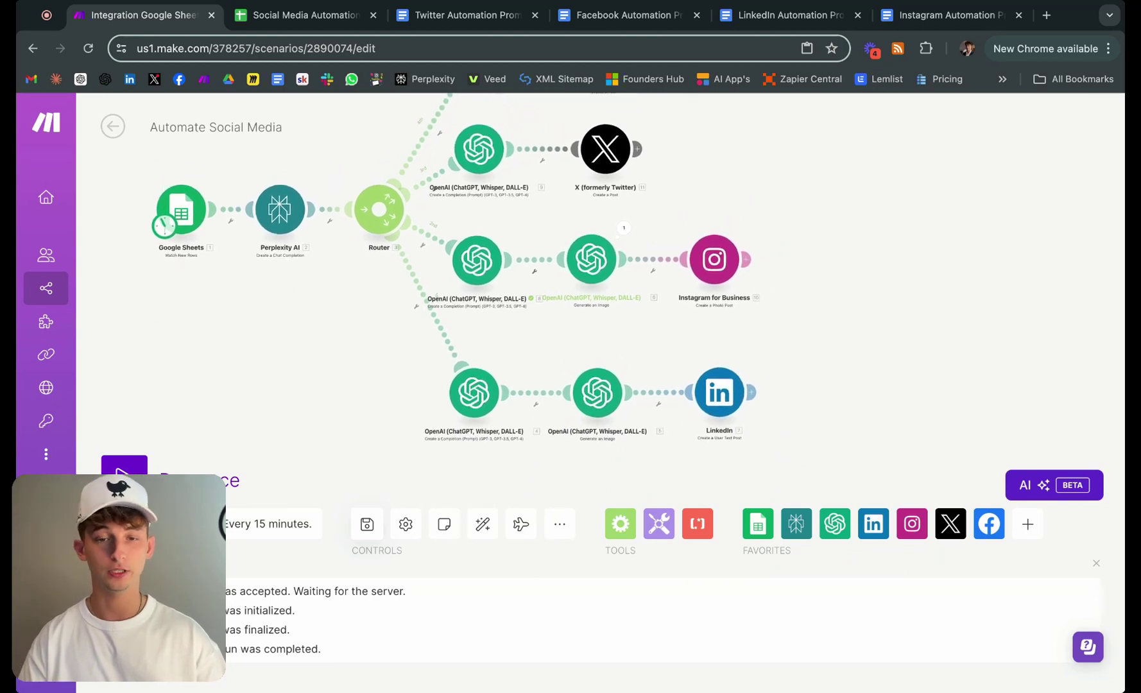
{"action": "scroll", "coordinate": [723, 293], "scroll_direction": "up", "scroll_amount": 8}
{"action": "scroll", "coordinate": [723, 294], "scroll_direction": "left", "scroll_amount": 3}
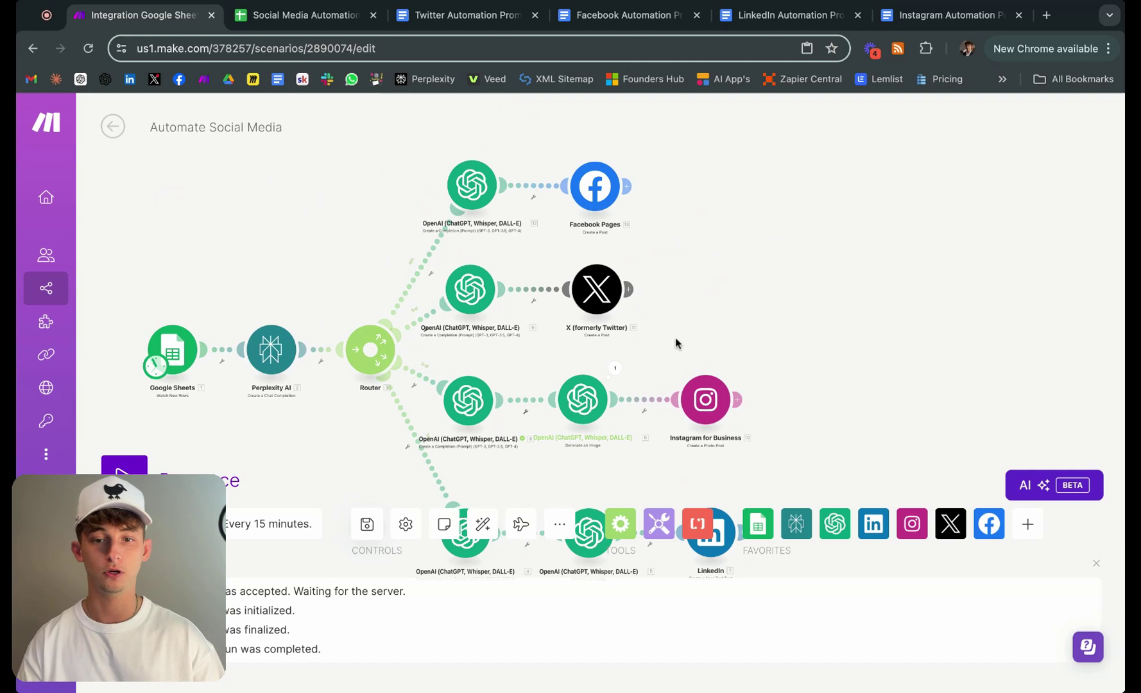
{"action": "scroll", "coordinate": [733, 349], "scroll_direction": "down", "scroll_amount": 4}
{"action": "scroll", "coordinate": [733, 349], "scroll_direction": "right", "scroll_amount": 1}
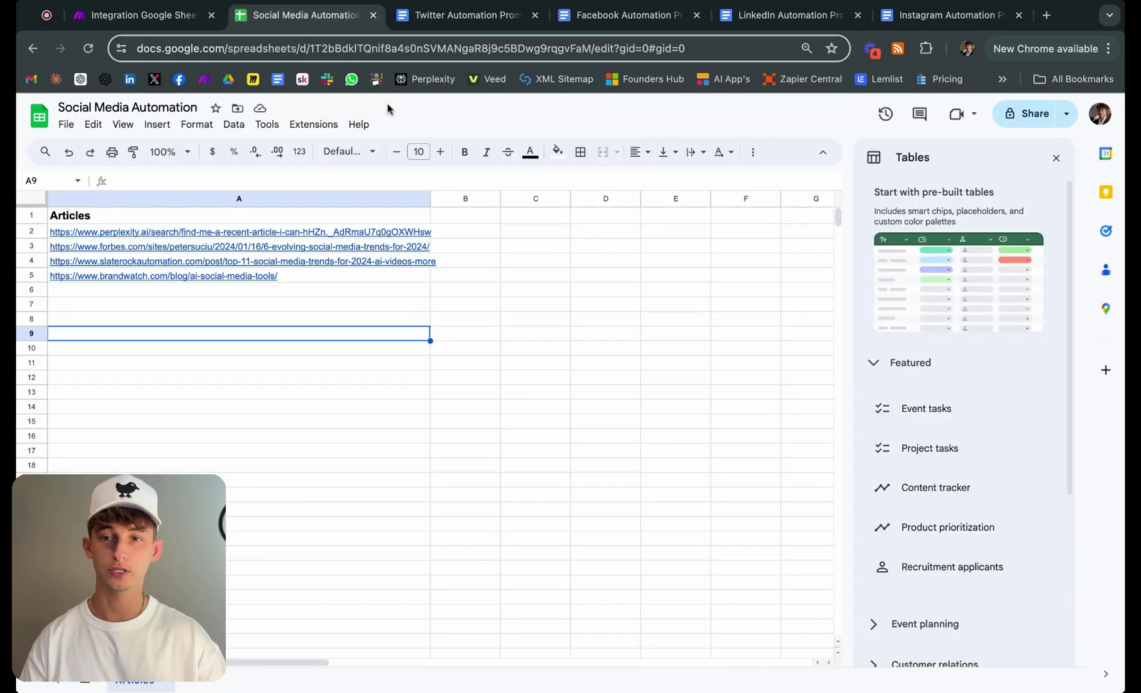
Review the article links listed in rows 2 to 5 of the Social Media Automation spreadsheet
{"action": "left_click", "coordinate": [136, 292]}
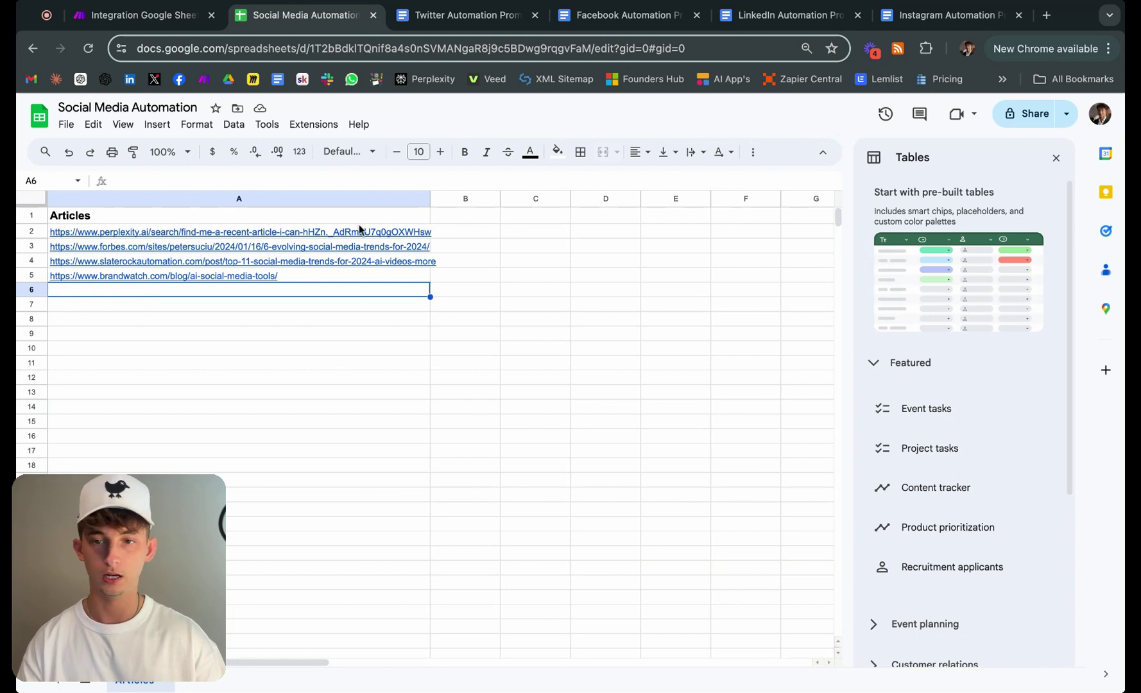
{"action": "left_click", "coordinate": [420, 231]}
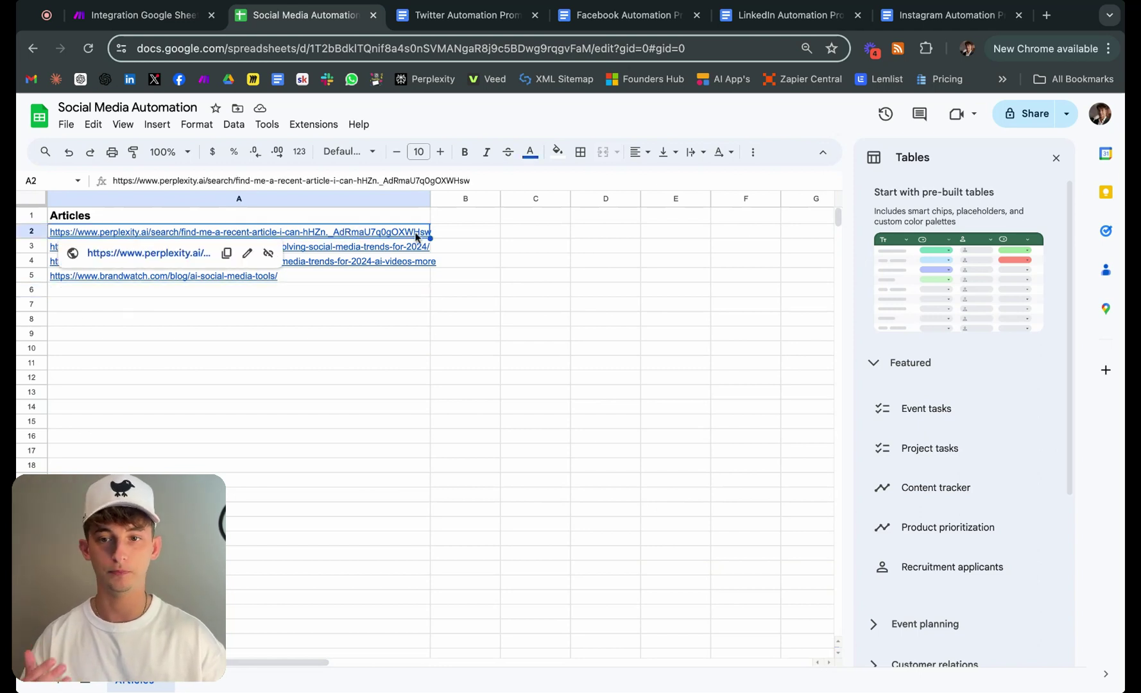
{"action": "left_click", "coordinate": [395, 248]}
{"action": "left_click", "coordinate": [339, 274]}
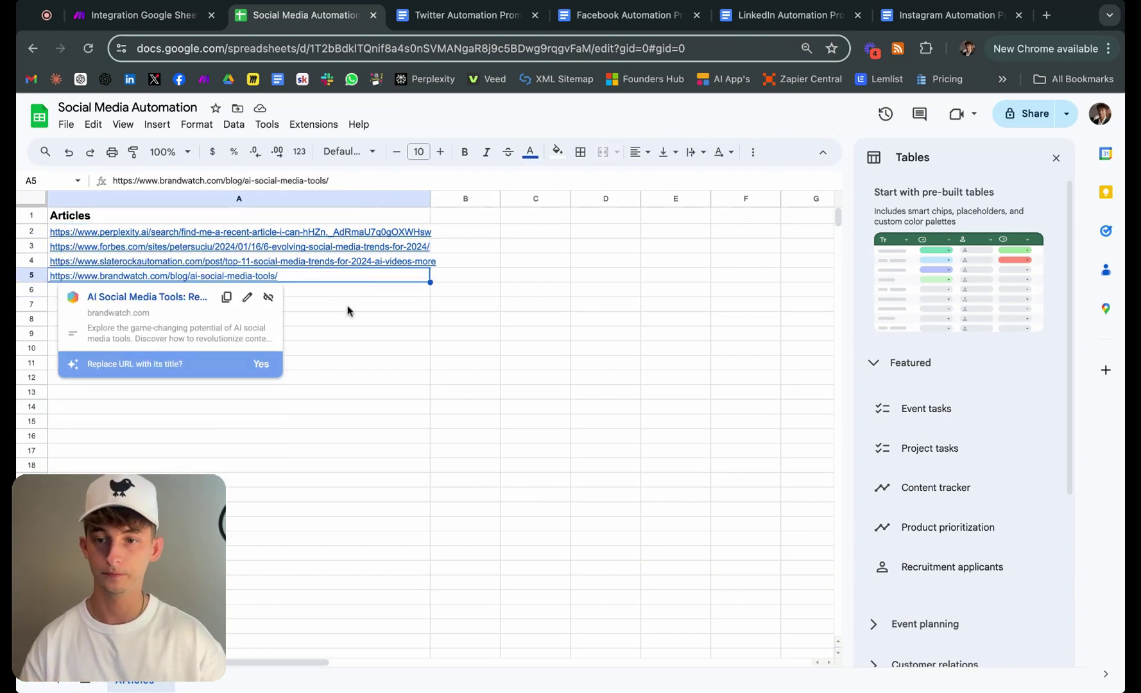
{"action": "left_click", "coordinate": [334, 292]}
{"action": "left_click", "coordinate": [254, 277]}
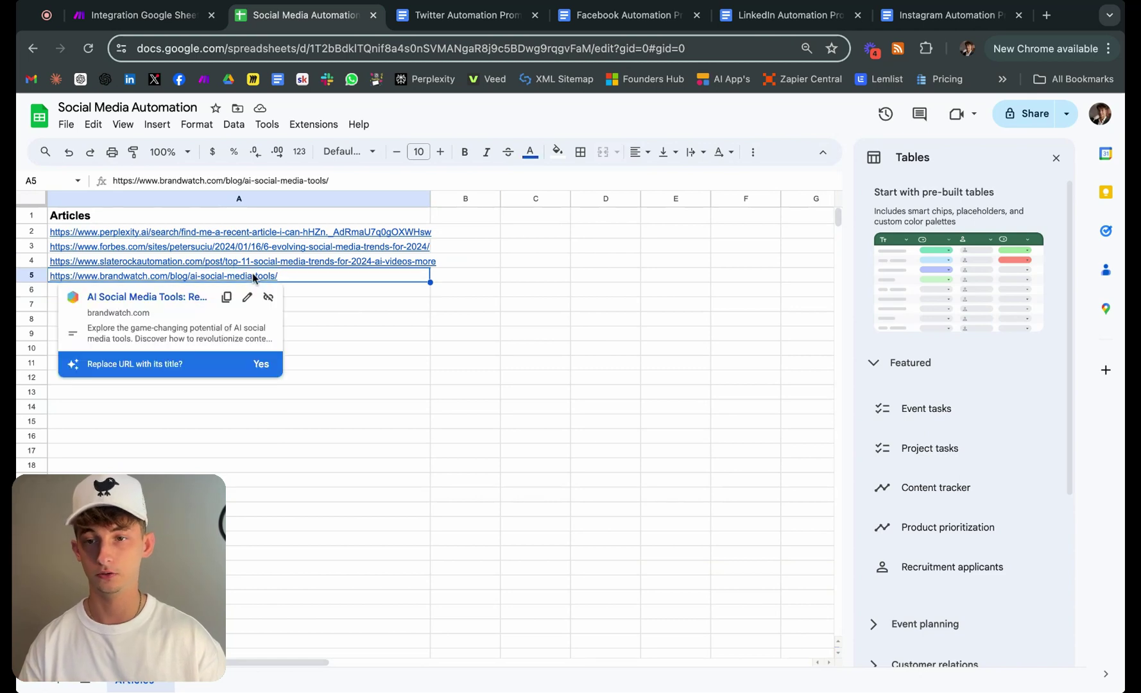
Open the linked Brandwatch article on AI social media tools from row 5 and skim through its content
{"action": "left_click", "coordinate": [141, 299]}
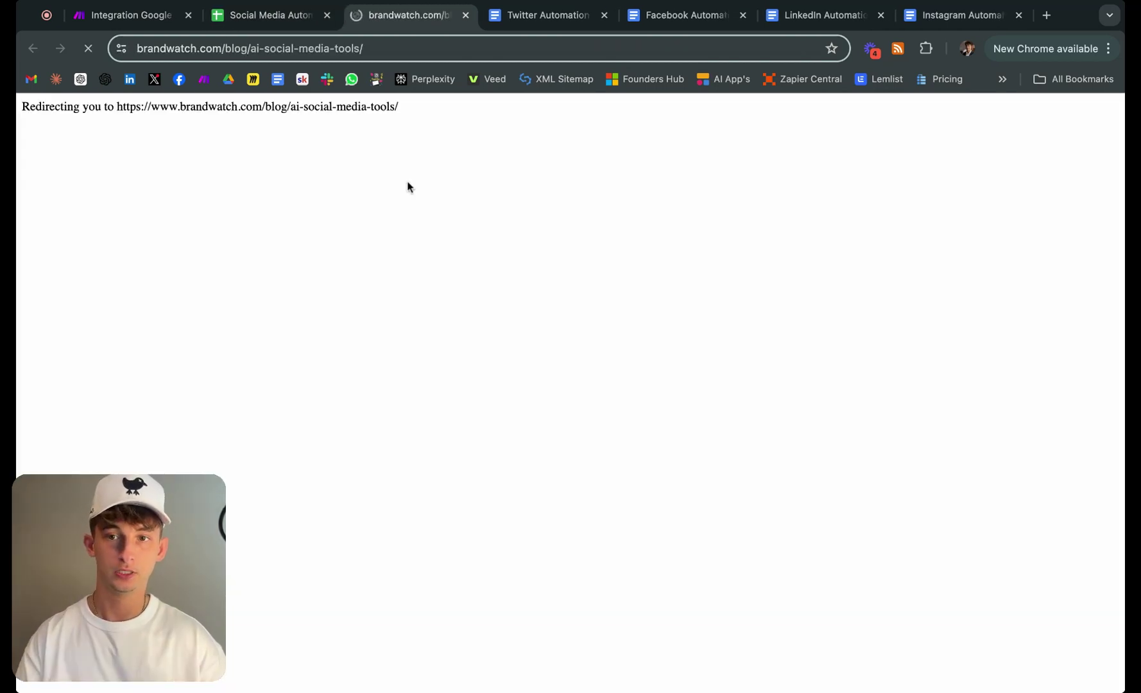
{"action": "scroll", "coordinate": [360, 402], "scroll_direction": "down", "scroll_amount": 1}
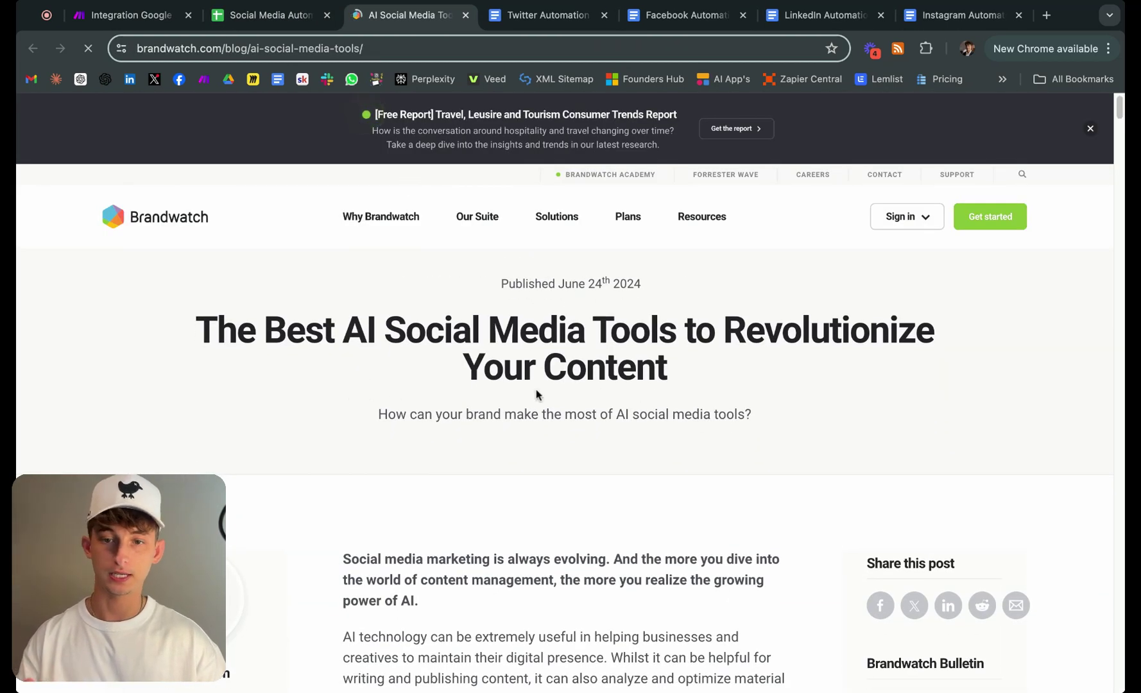
{"action": "scroll", "coordinate": [598, 435], "scroll_direction": "down", "scroll_amount": 15}
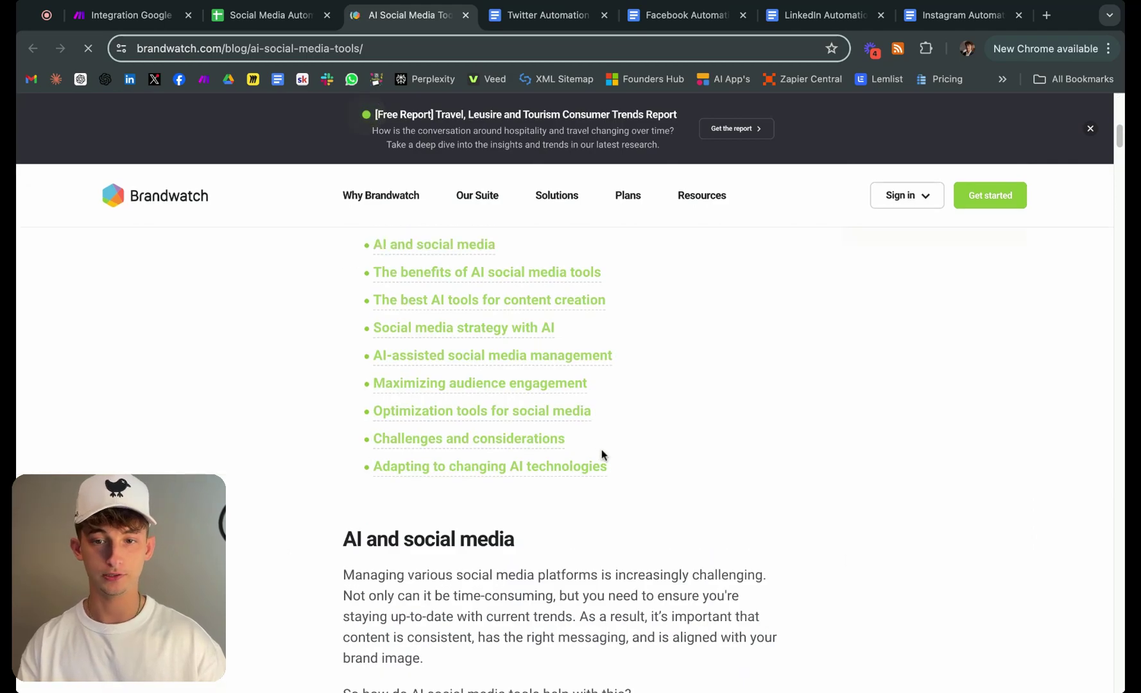
{"action": "scroll", "coordinate": [610, 453], "scroll_direction": "down", "scroll_amount": 20}
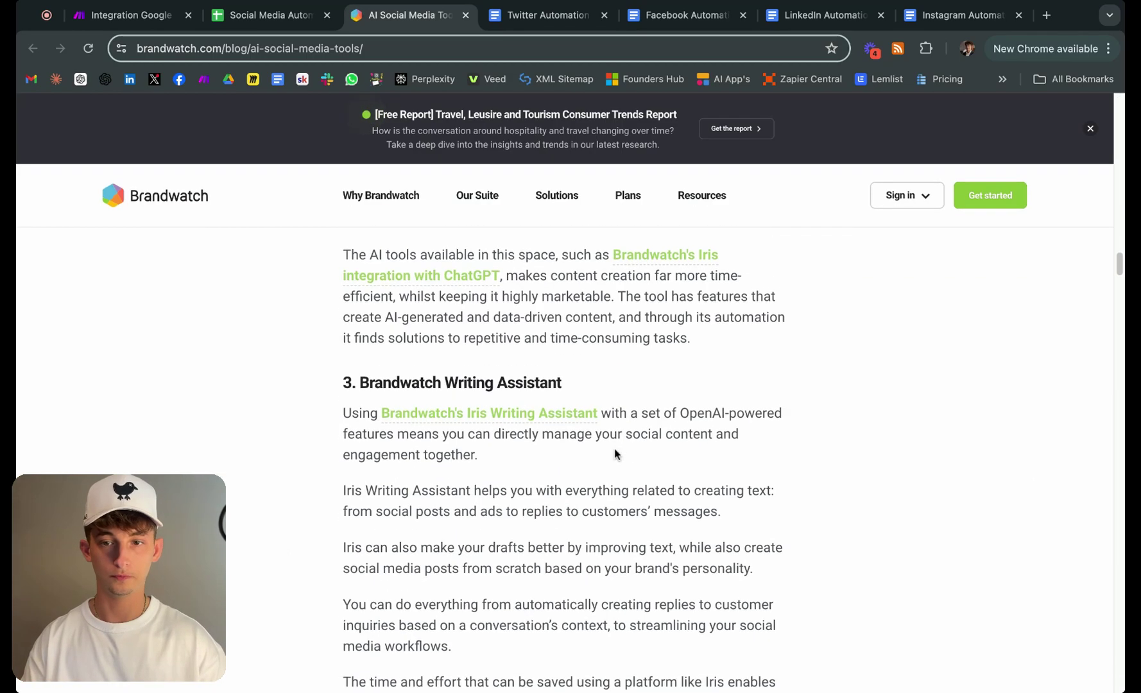
{"action": "scroll", "coordinate": [617, 447], "scroll_direction": "down", "scroll_amount": 20}
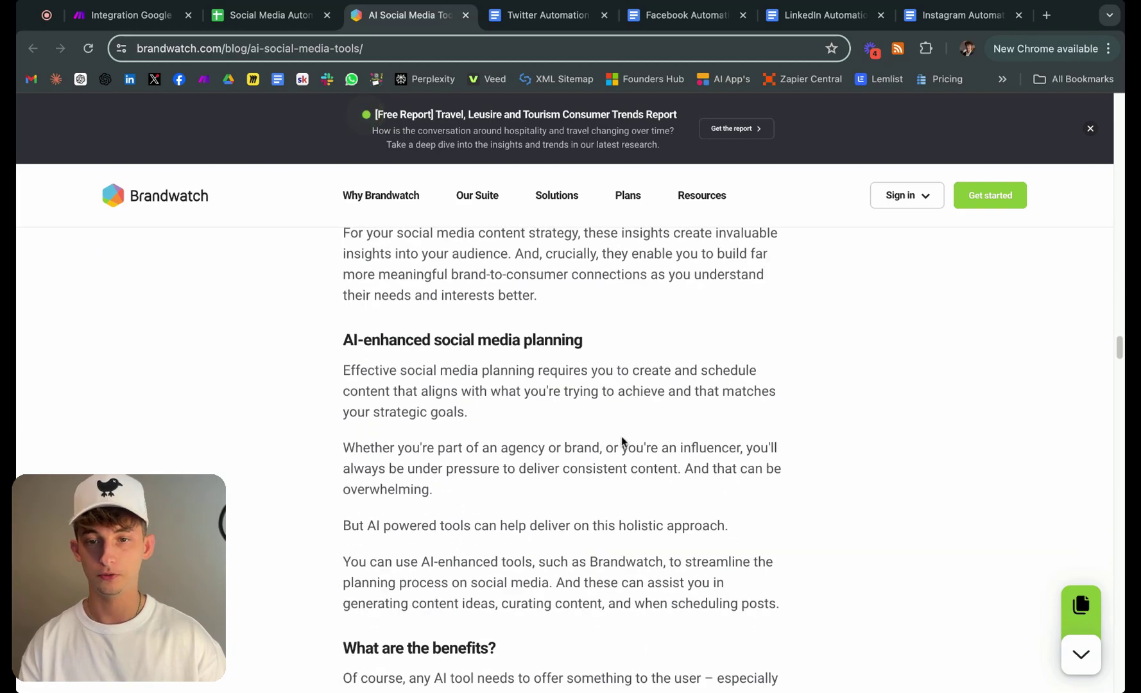
{"action": "scroll", "coordinate": [630, 448], "scroll_direction": "down", "scroll_amount": 20}
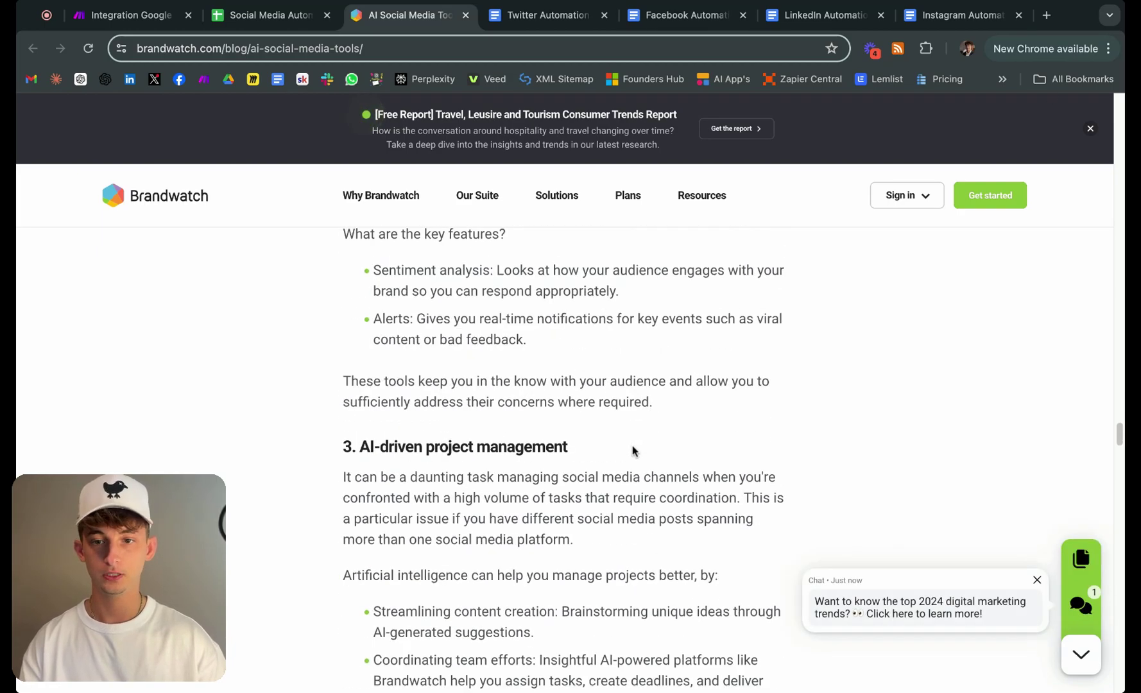
{"action": "scroll", "coordinate": [587, 493], "scroll_direction": "up", "scroll_amount": 20}
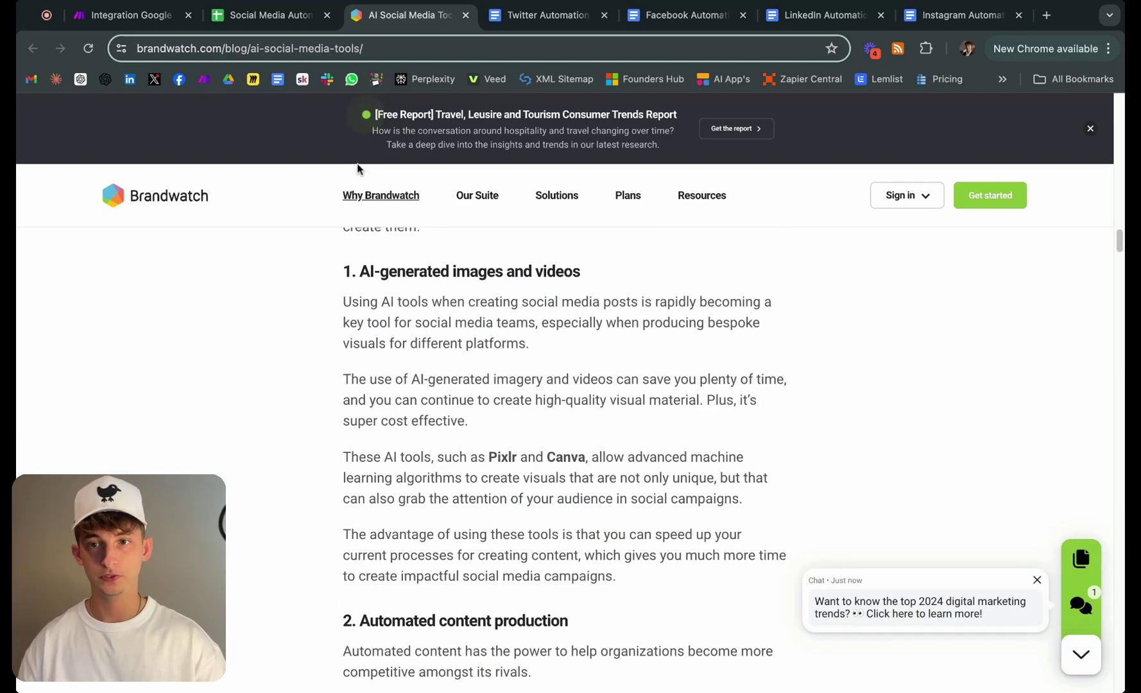
Copy the Brandwatch article's URL and paste it into cell A6 of the Social Media Automation spreadsheet
{"action": "left_click", "coordinate": [312, 49]}
{"action": "key", "text": "super+c"}
{"action": "left_click", "coordinate": [276, 16]}
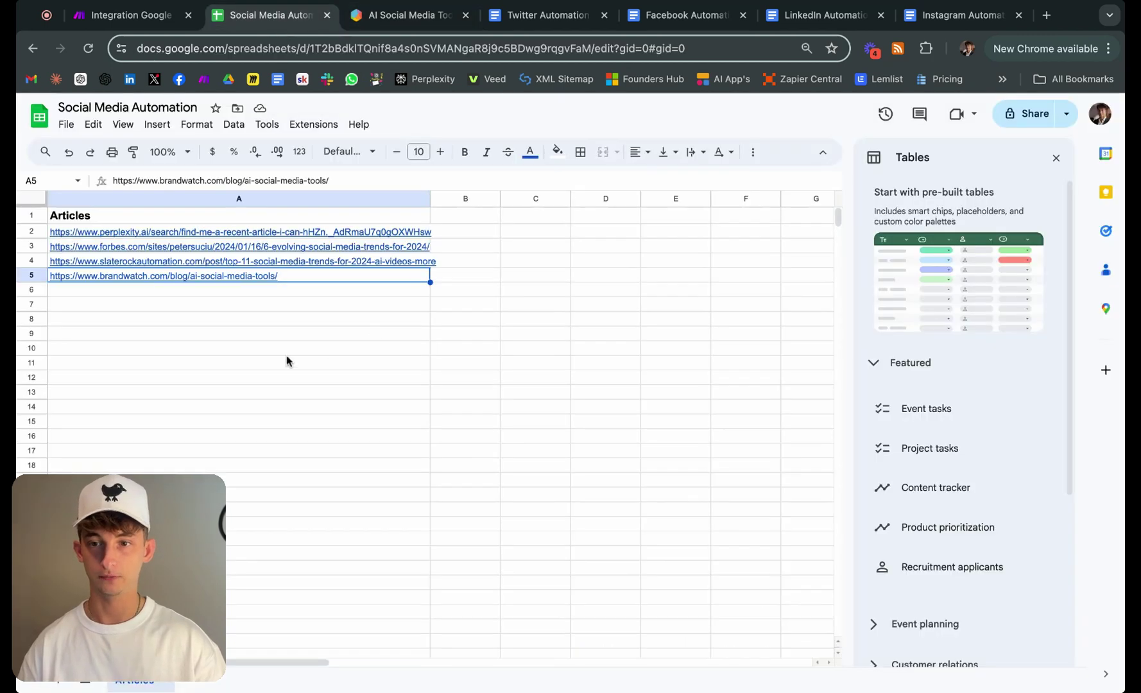
{"action": "left_click", "coordinate": [174, 294]}
{"action": "key", "text": "super+v"}
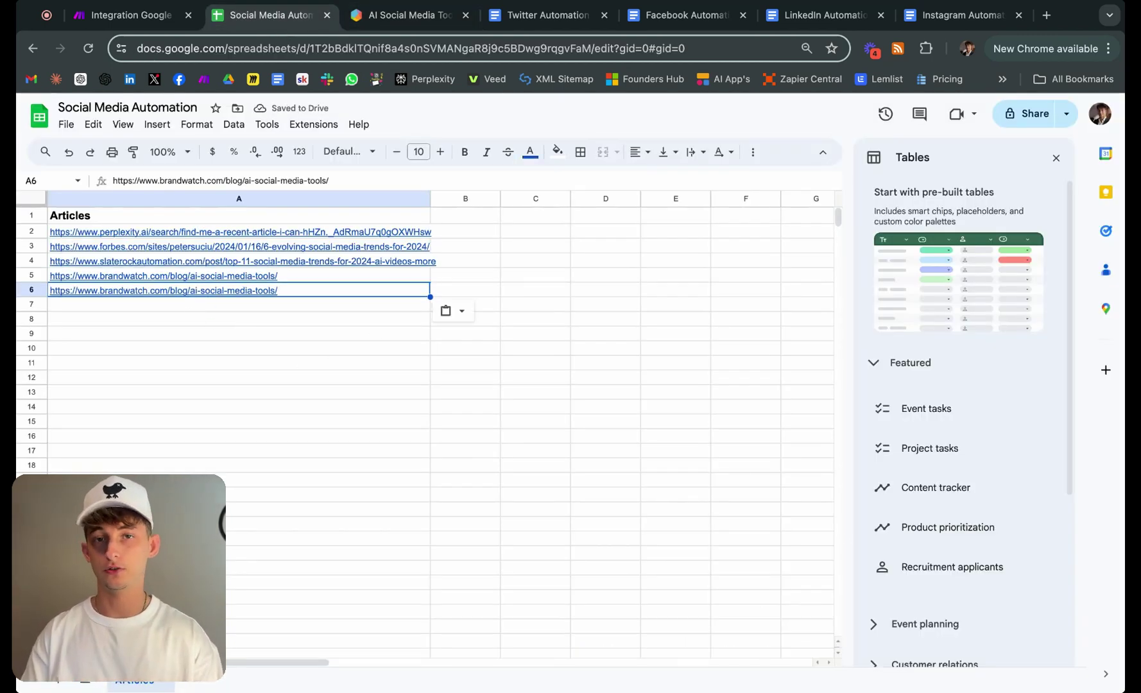
Return to the Automate Social Media scenario in Make and inspect its schedule's run options and minutes interval
{"action": "left_click", "coordinate": [132, 16]}
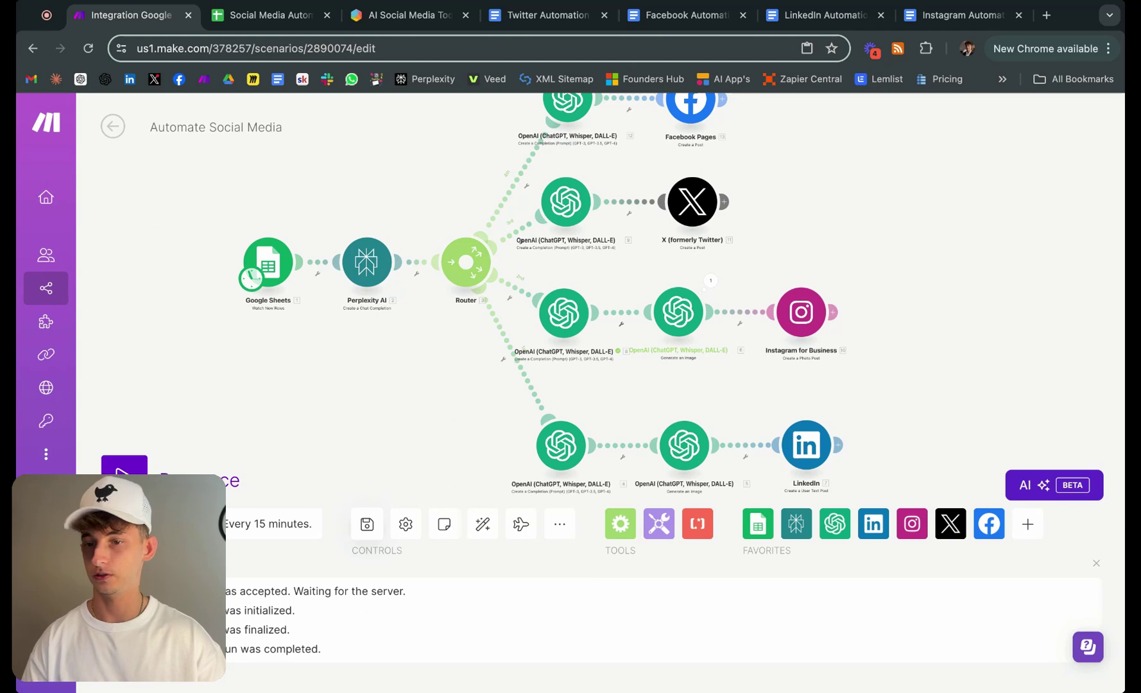
{"action": "left_click", "coordinate": [255, 523]}
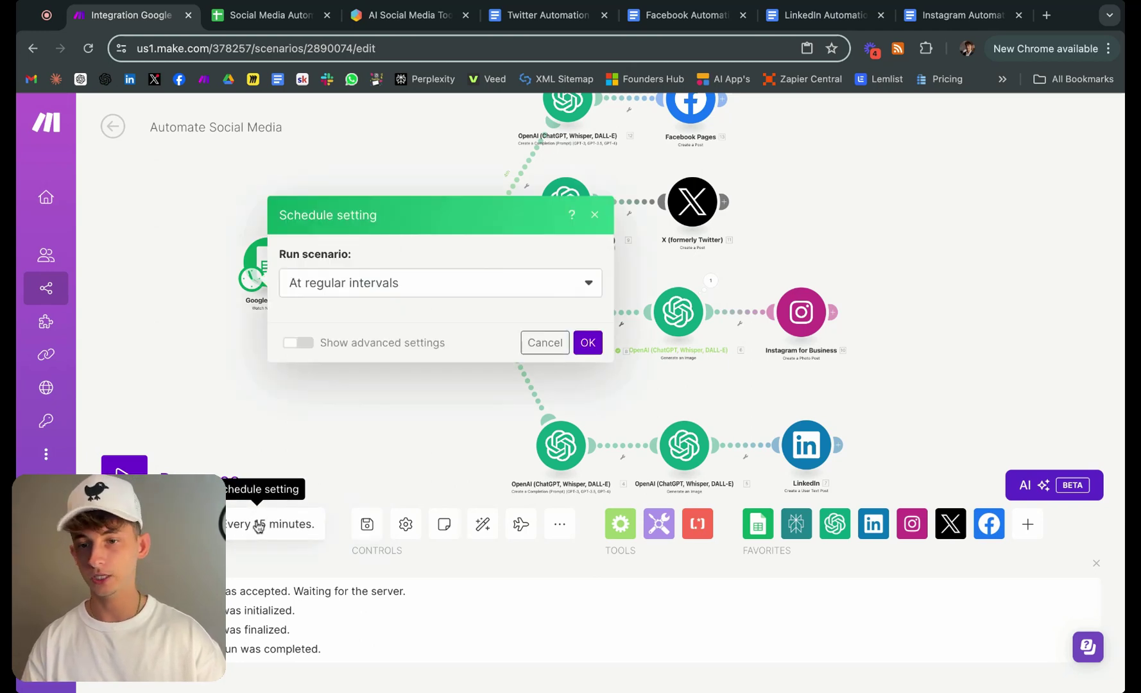
{"action": "left_click", "coordinate": [323, 193]}
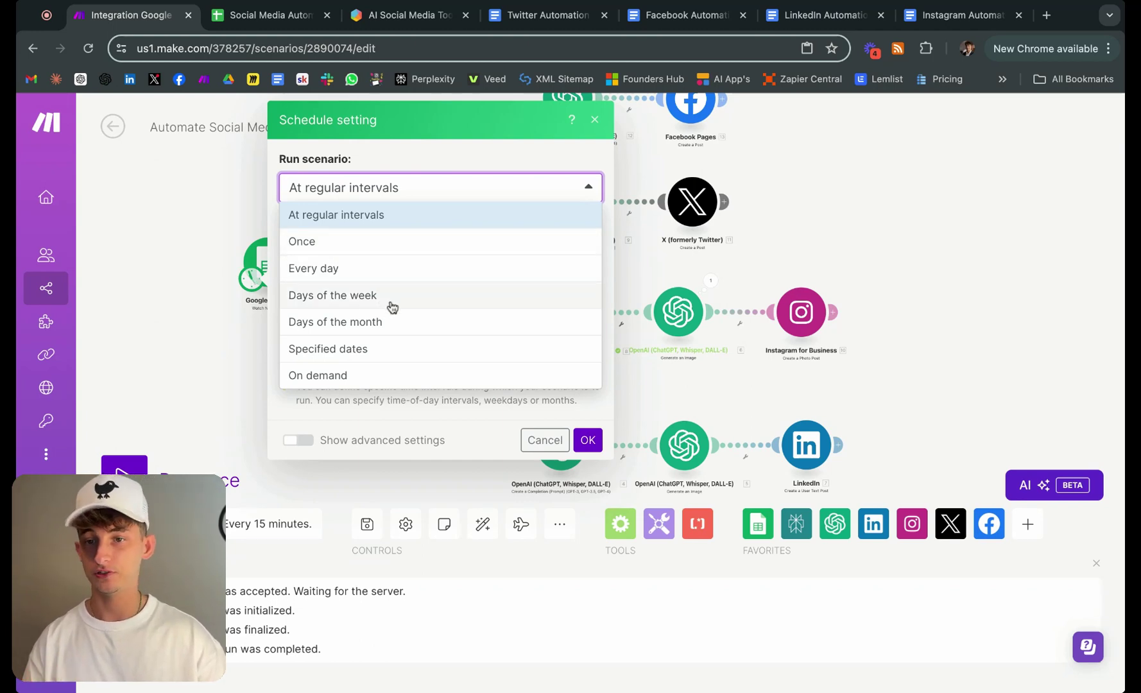
{"action": "left_click", "coordinate": [346, 190]}
{"action": "left_click", "coordinate": [331, 248]}
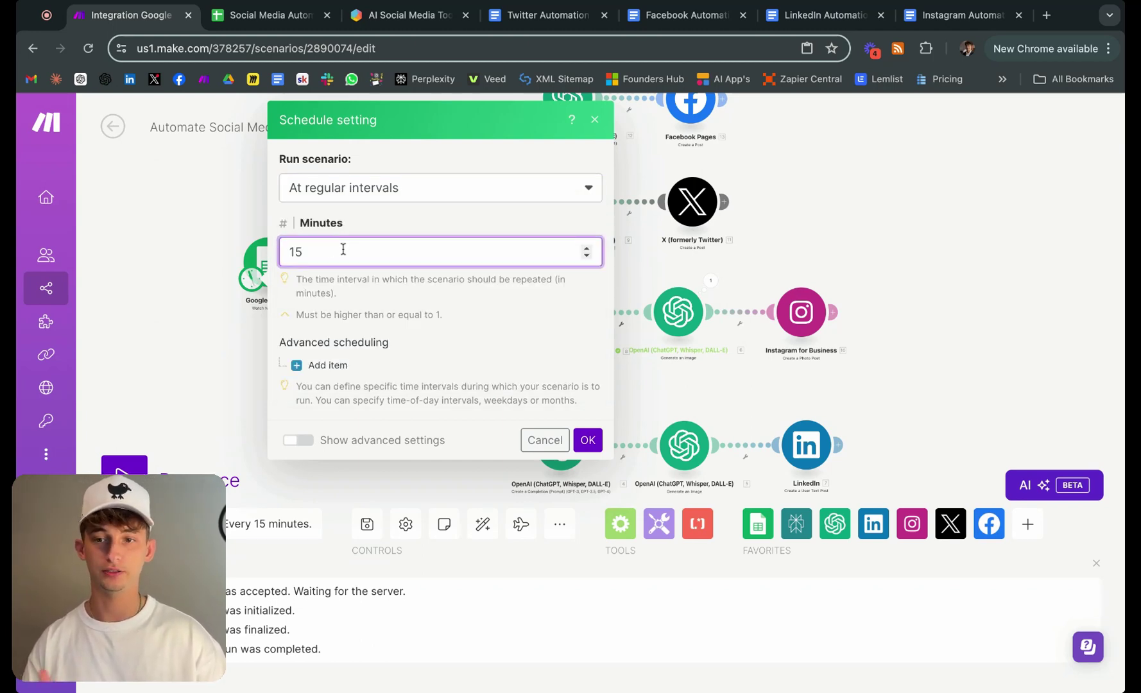
{"action": "left_click", "coordinate": [212, 328]}
{"action": "left_click", "coordinate": [268, 261]}
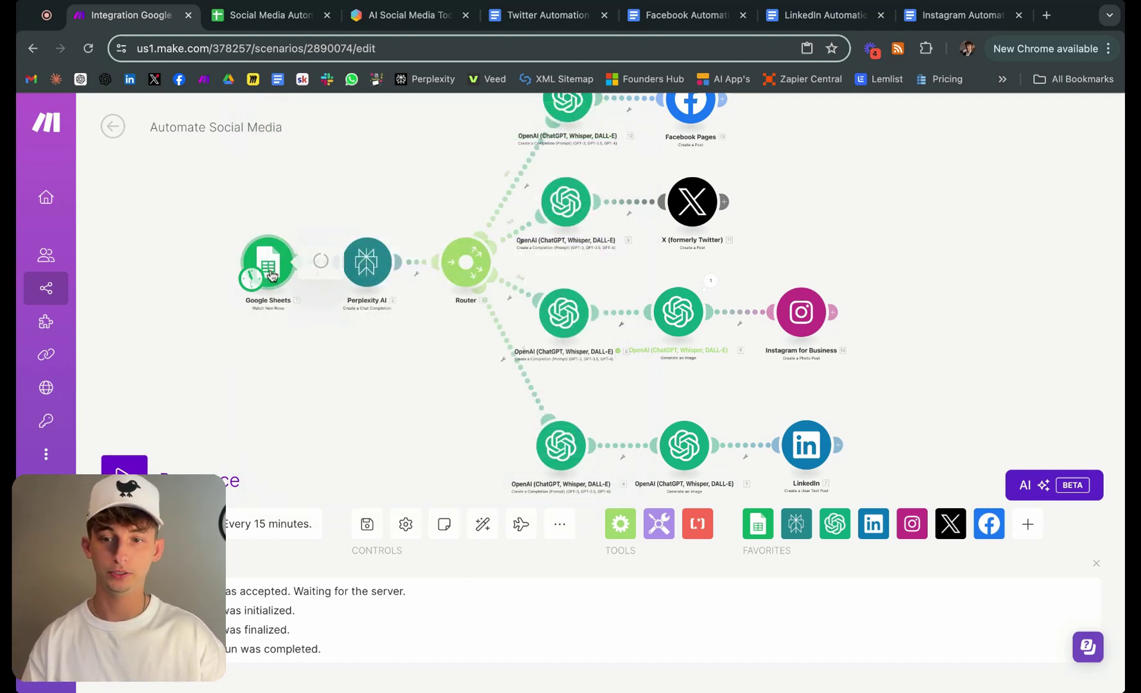
{"action": "left_click", "coordinate": [219, 412]}
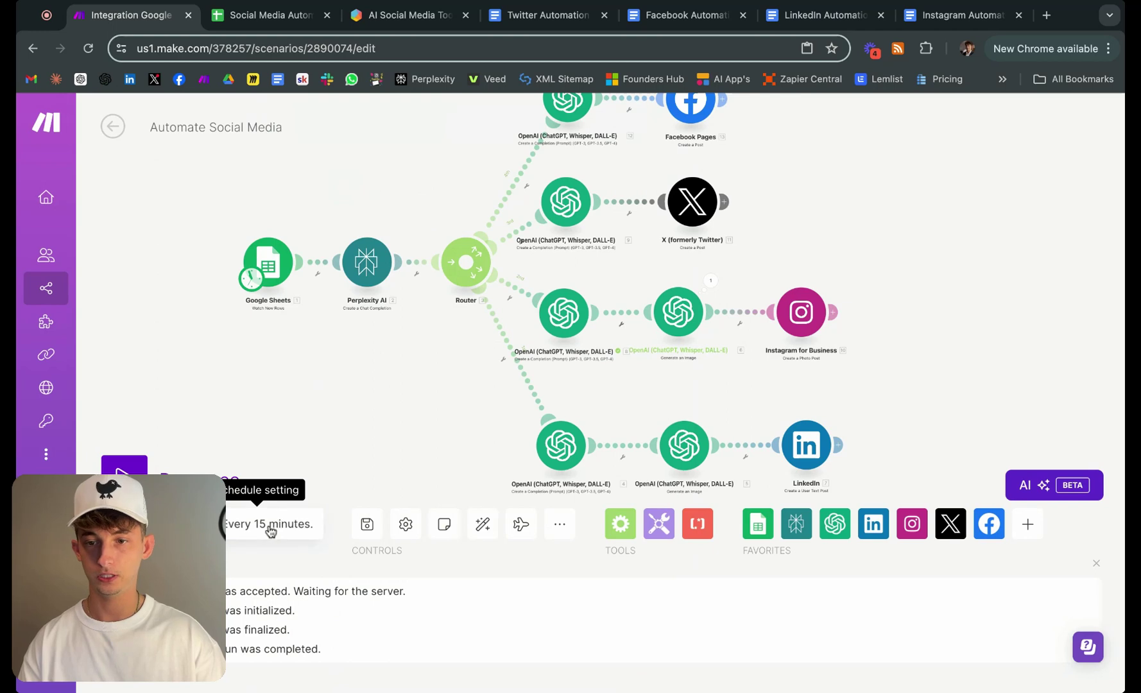
Set the scenario's schedule to run on demand
{"action": "left_click", "coordinate": [270, 528]}
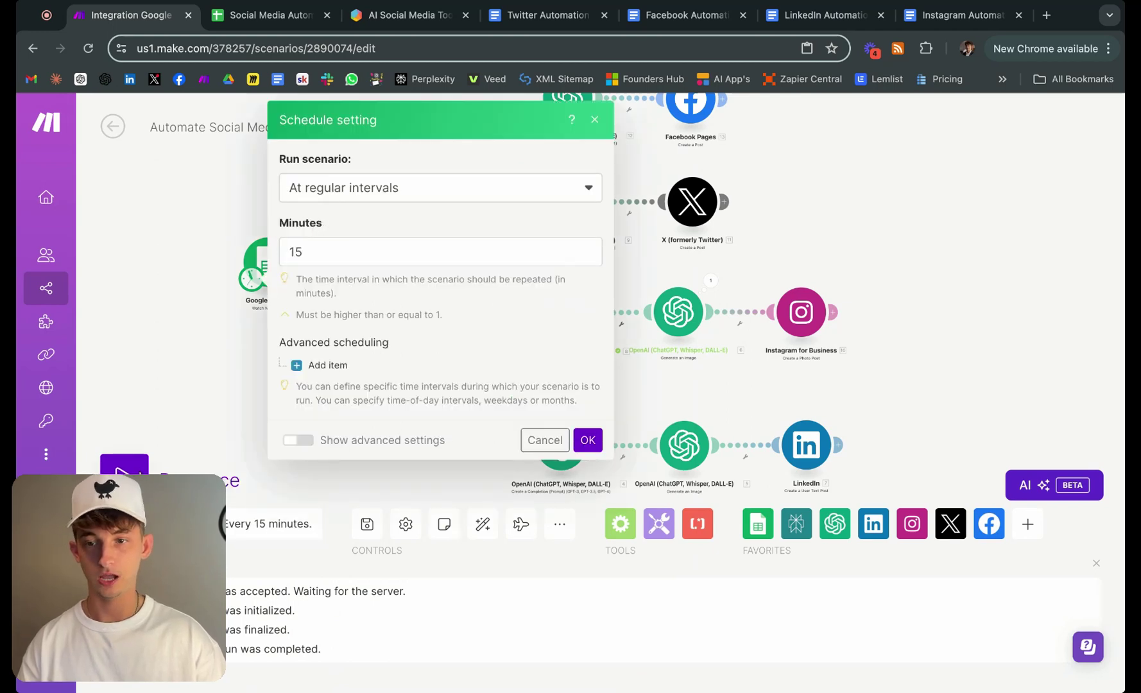
{"action": "left_click", "coordinate": [322, 247]}
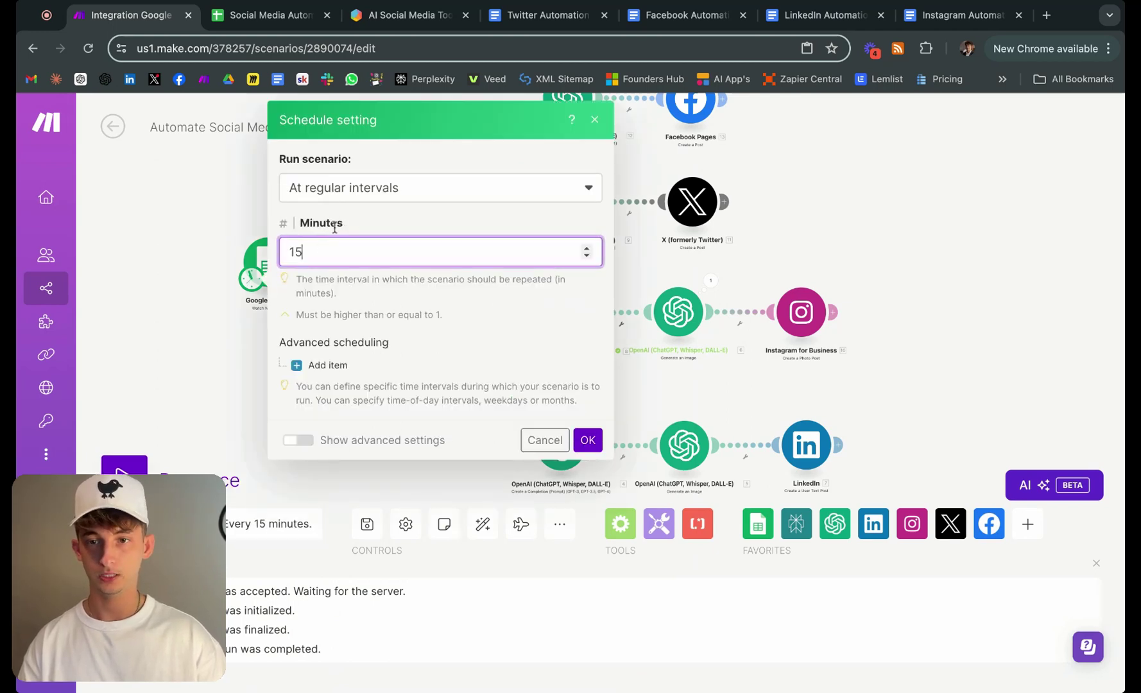
{"action": "left_click", "coordinate": [353, 193]}
{"action": "left_click", "coordinate": [347, 375]}
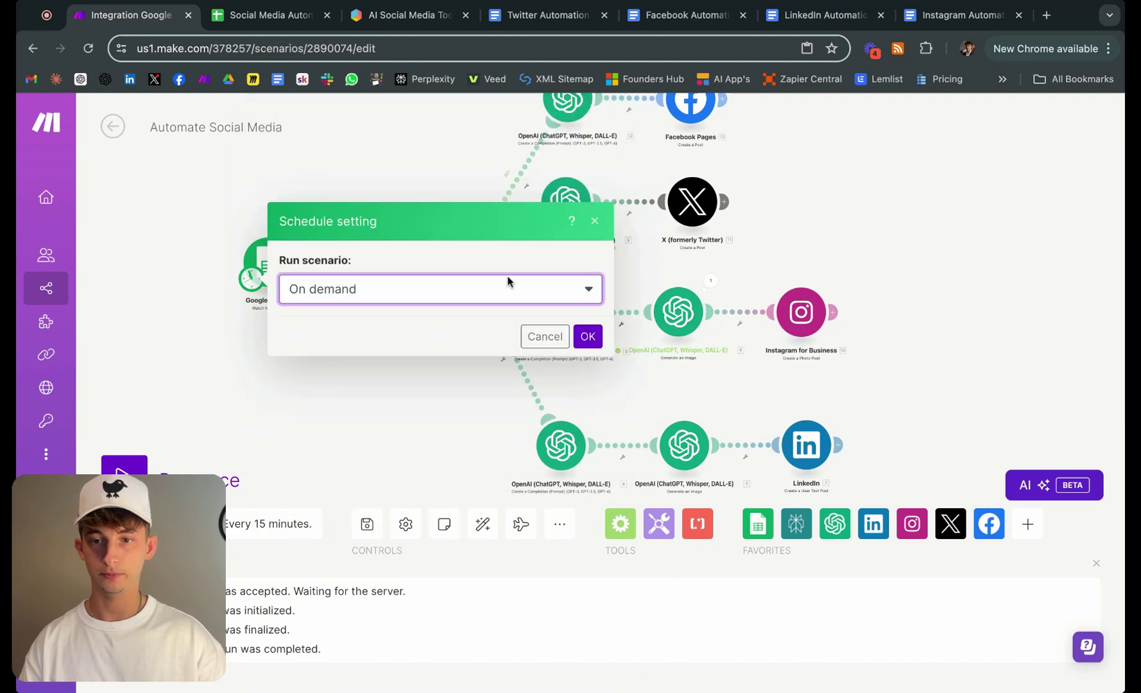
{"action": "left_click", "coordinate": [587, 337]}
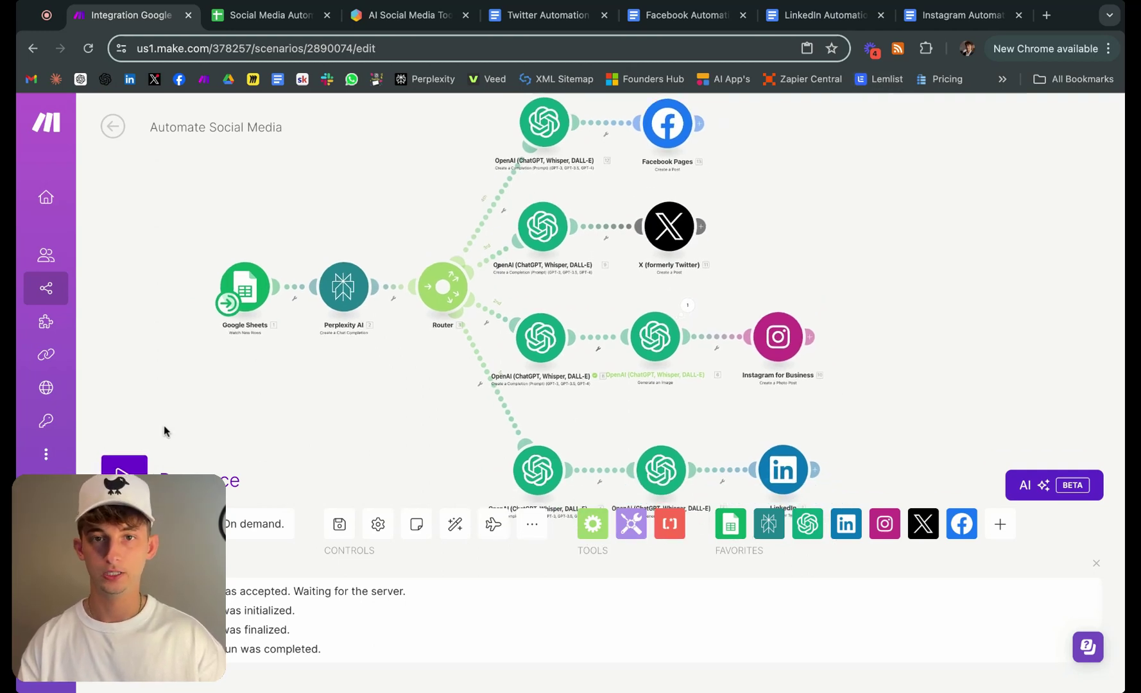
Start a new Make scenario with the Google Sheets Watch New Rows module as its trigger
{"action": "key", "text": "ctrl+Tab"}
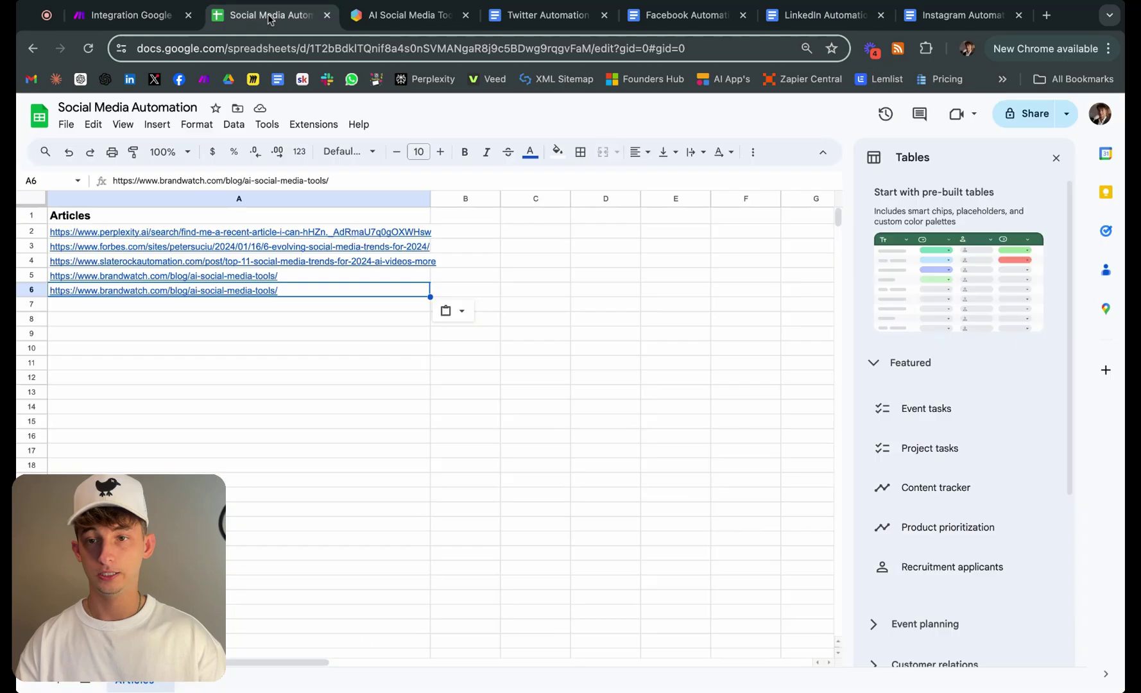
{"action": "key", "text": "ctrl+shift+Tab"}
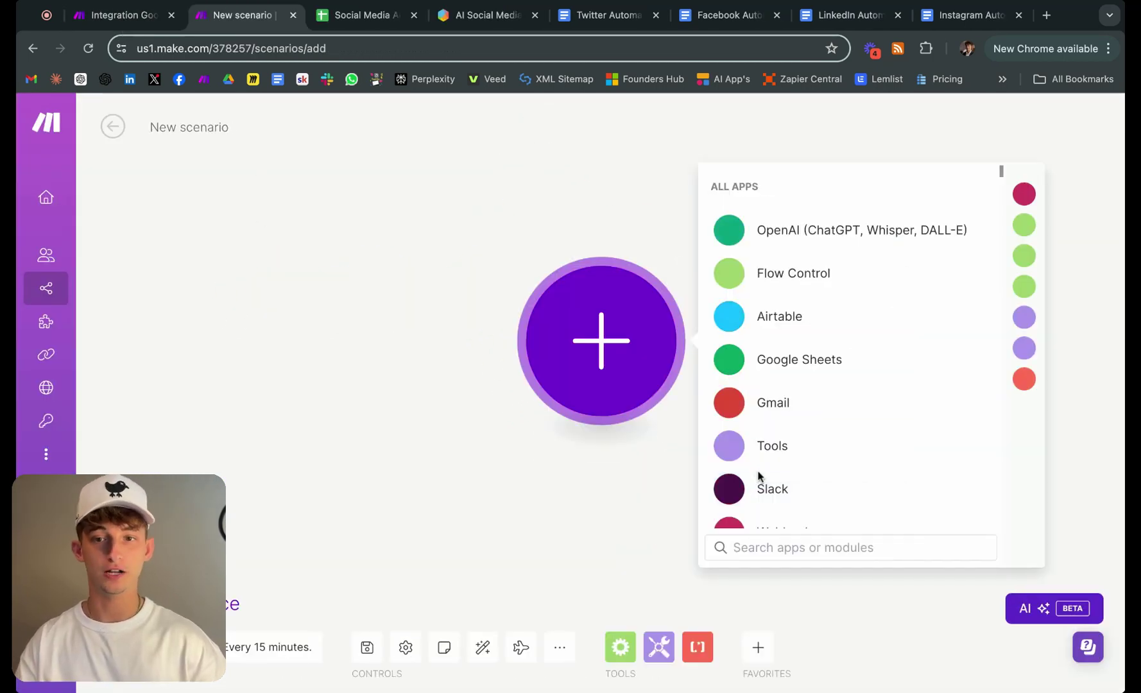
{"action": "left_click", "coordinate": [808, 366]}
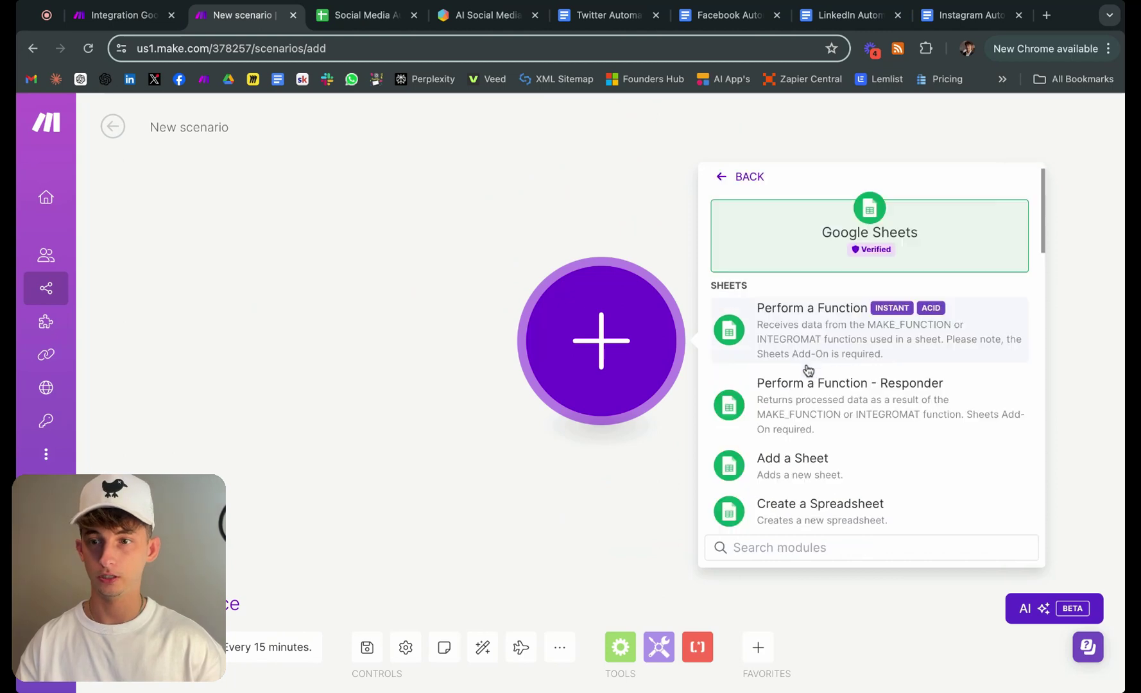
{"action": "type", "text": "watch"}
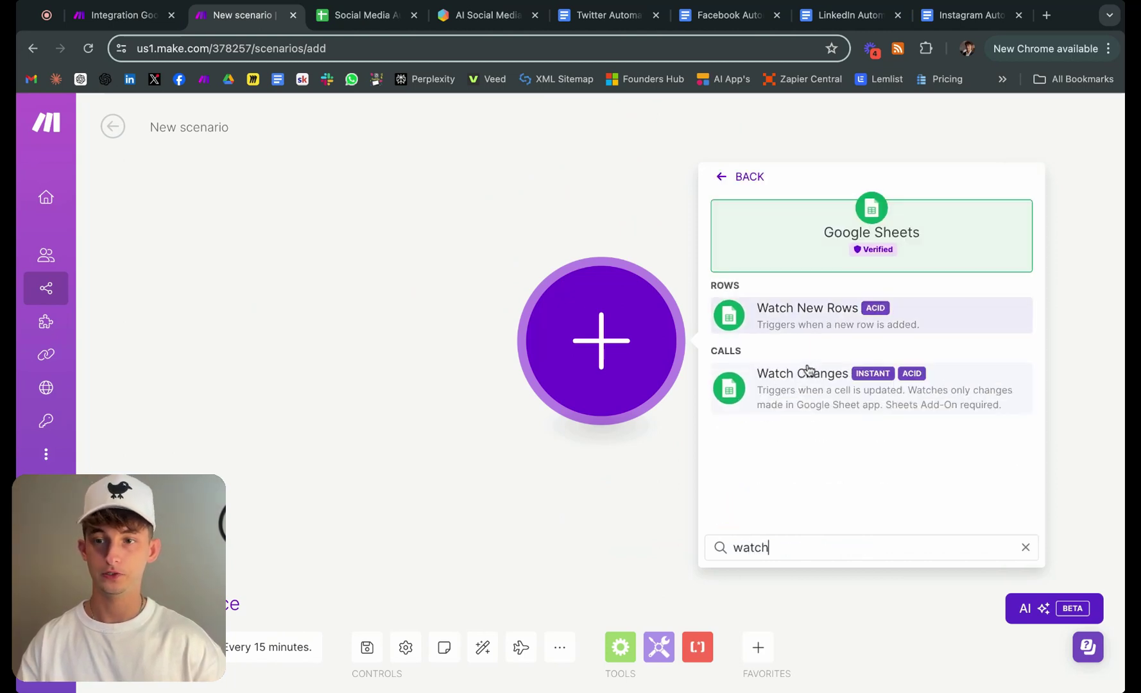
{"action": "left_click", "coordinate": [800, 324]}
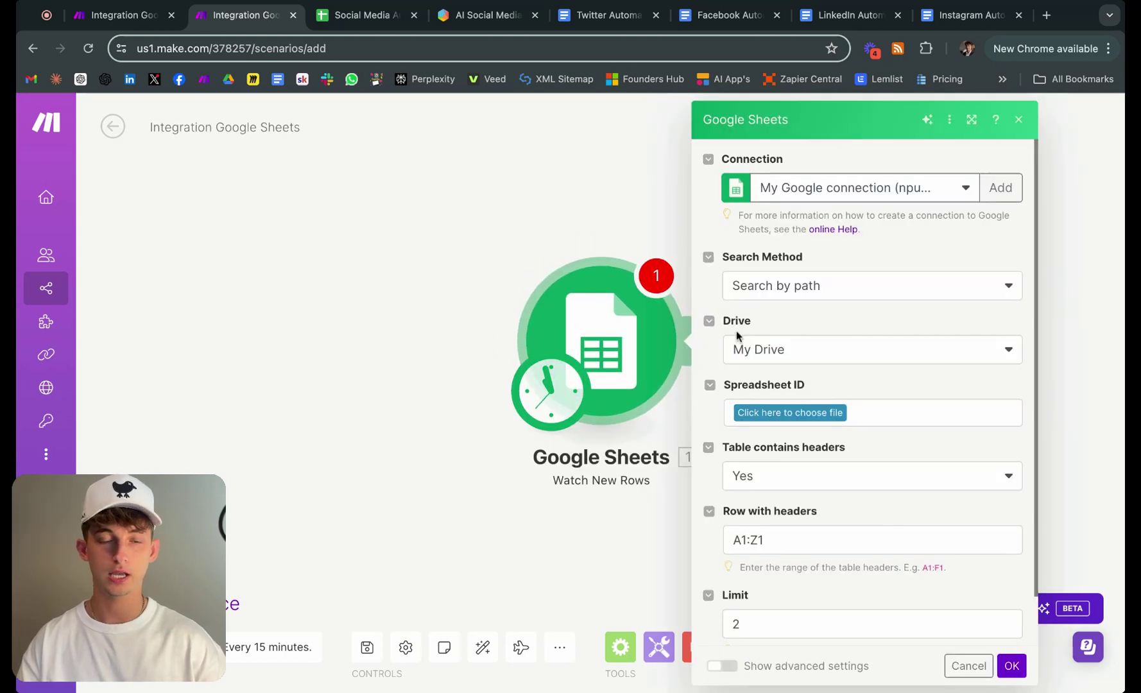
Inspect the Google Sheets module's available connections and the form for creating a new Google connection, leaving the existing connection selected
{"action": "left_click", "coordinate": [831, 190]}
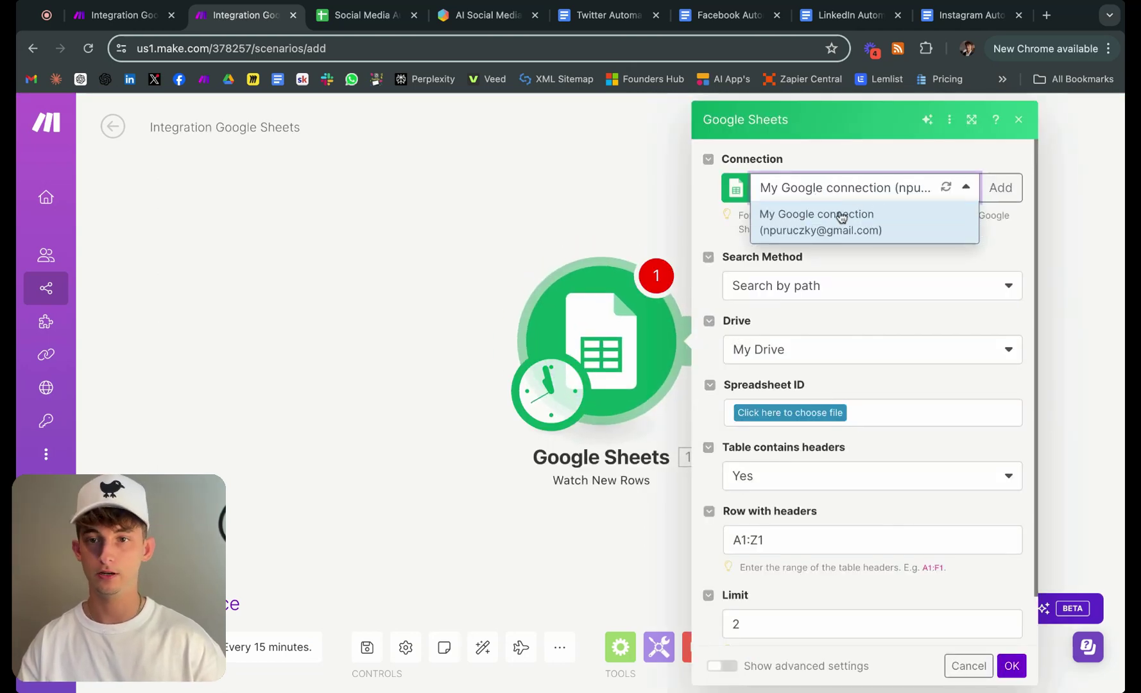
{"action": "left_click", "coordinate": [848, 187]}
{"action": "left_click", "coordinate": [1000, 187]}
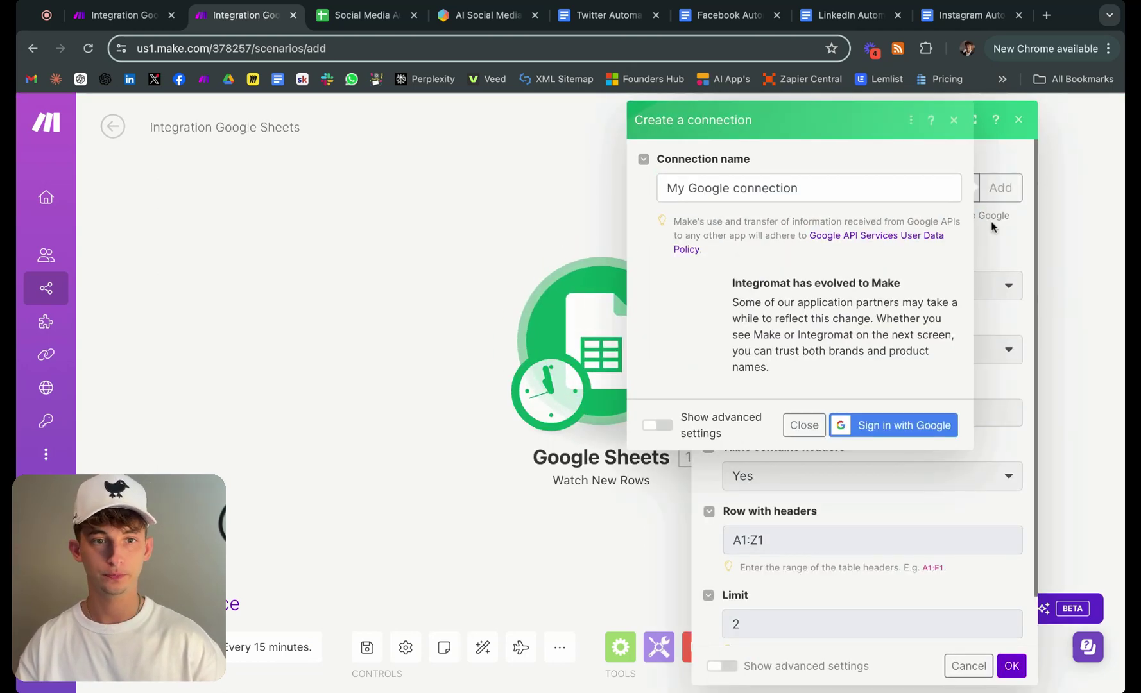
{"action": "left_click", "coordinate": [954, 121]}
{"action": "scroll", "coordinate": [785, 363], "scroll_direction": "down", "scroll_amount": 2}
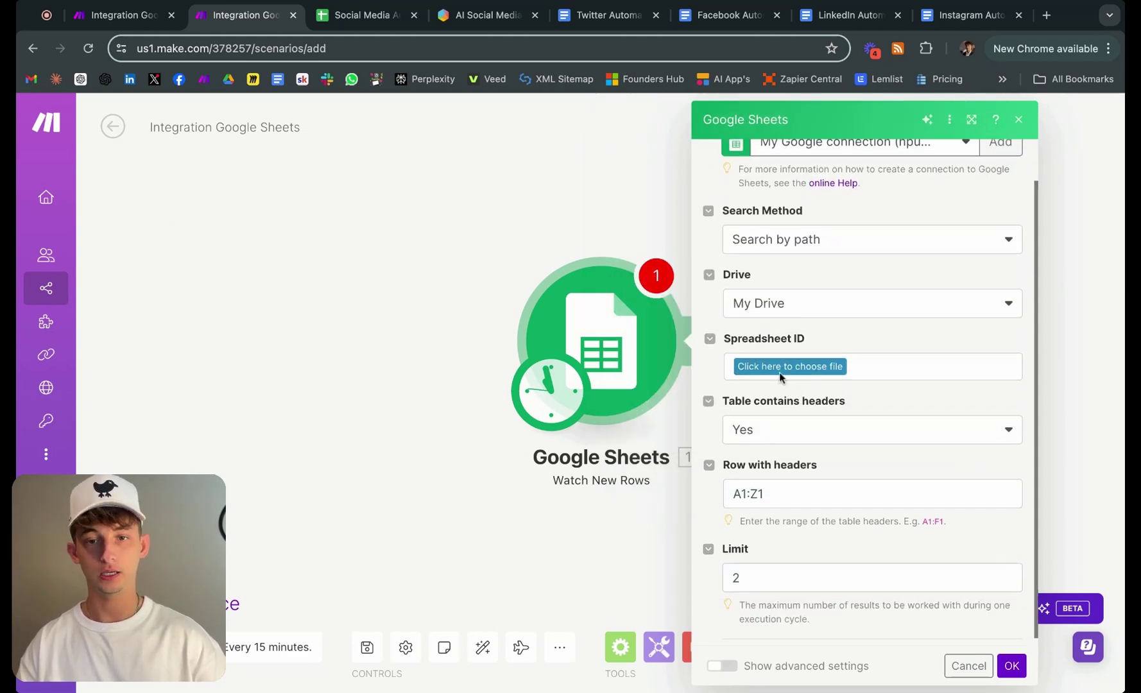
Choose the Social Media Automation spreadsheet and its Articles sheet as the source for the Google Sheets trigger
{"action": "left_click", "coordinate": [779, 371]}
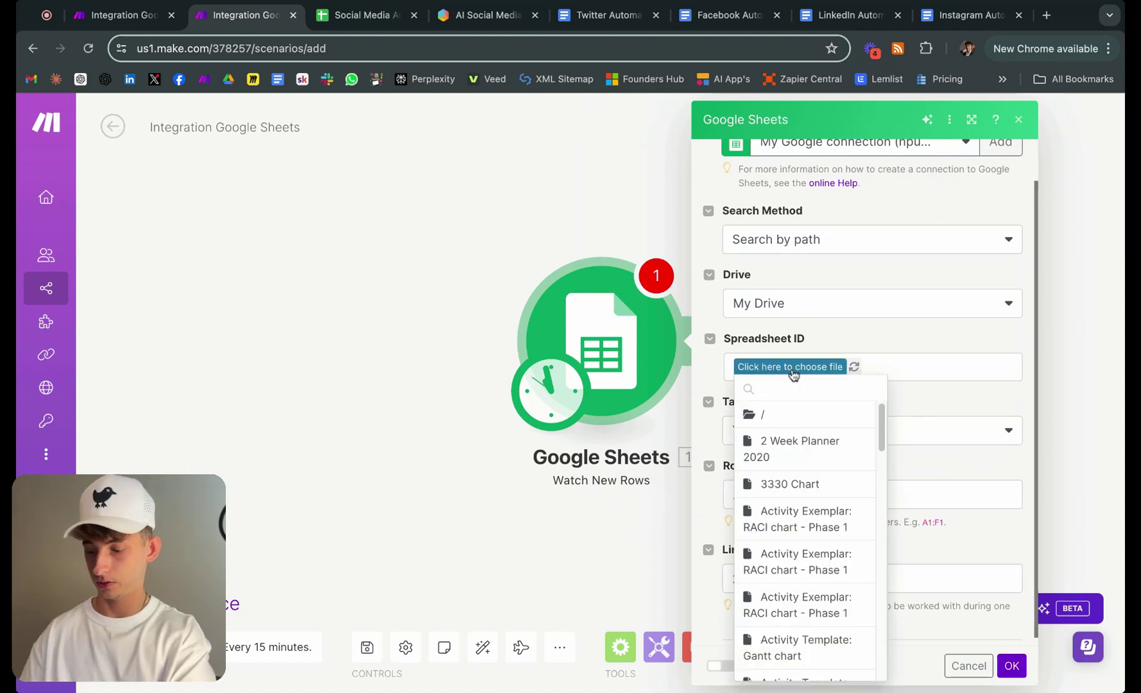
{"action": "type", "text": "social"}
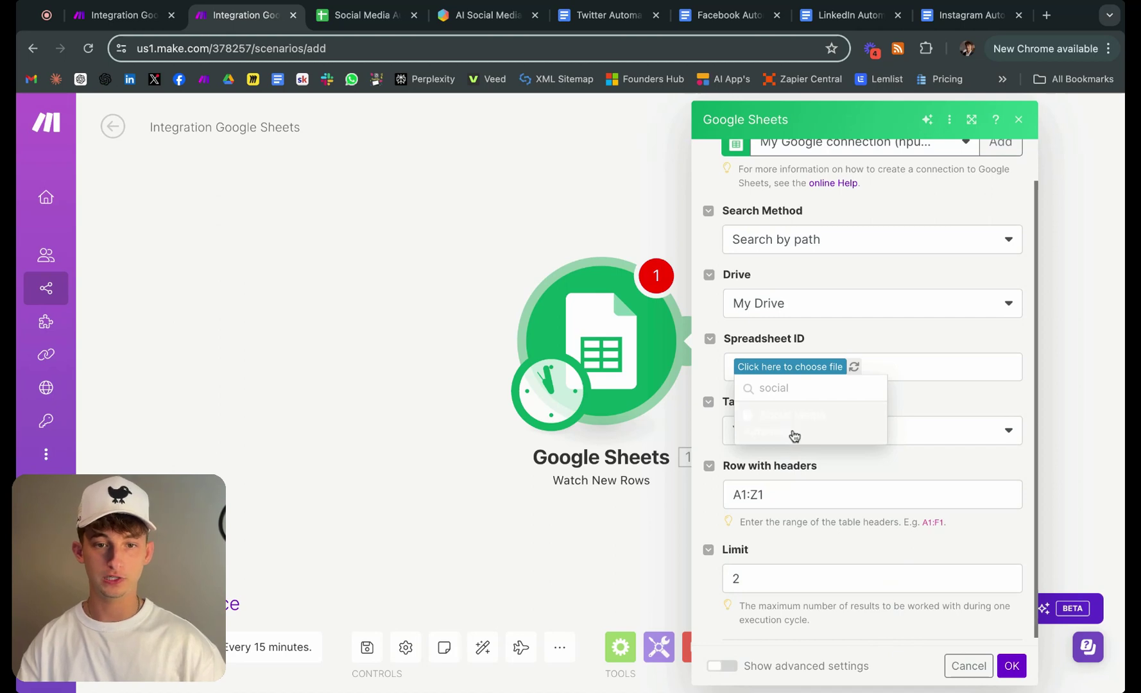
{"action": "left_click", "coordinate": [795, 430]}
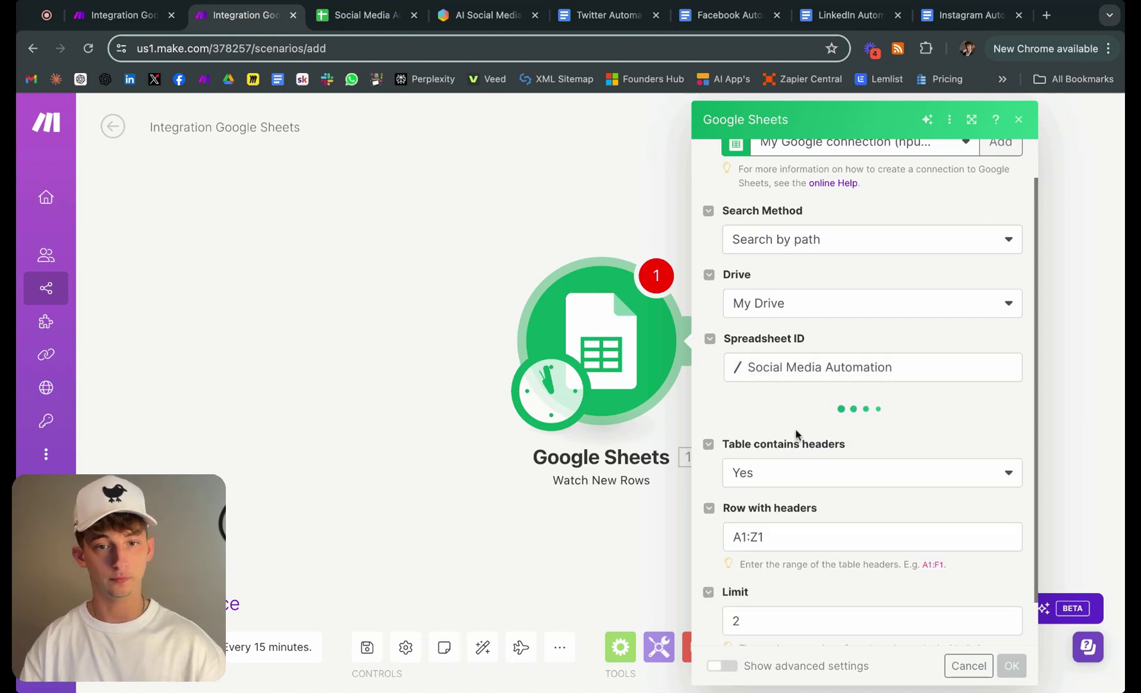
{"action": "left_click", "coordinate": [350, 18]}
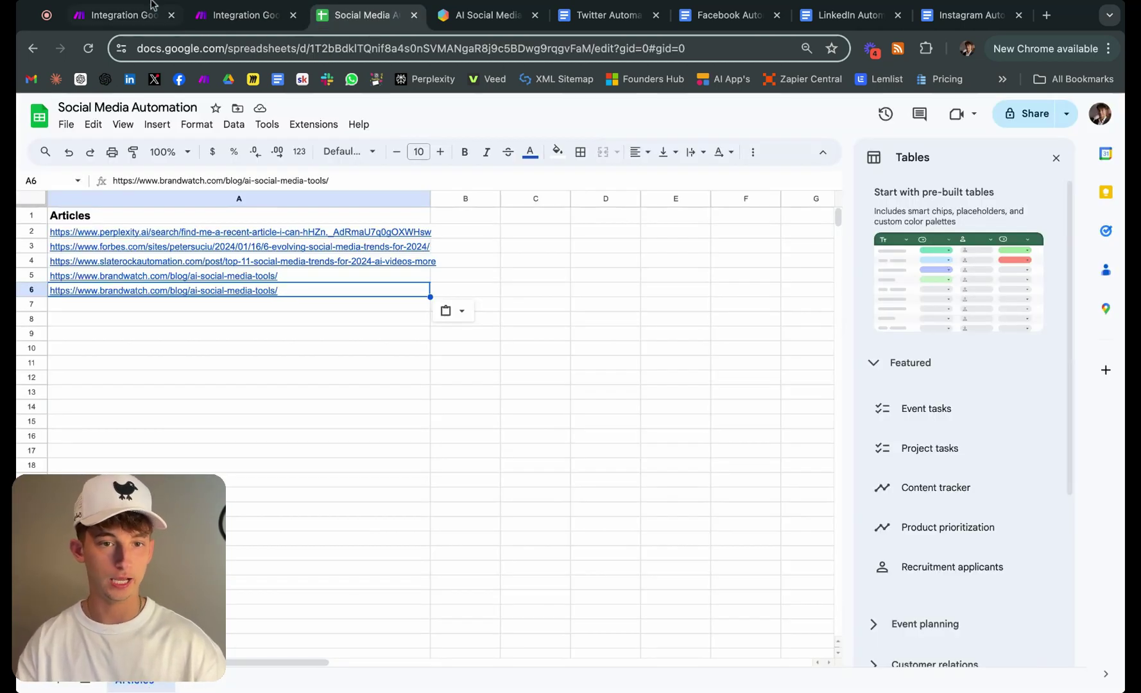
{"action": "left_click", "coordinate": [119, 21]}
{"action": "key", "text": "ctrl+Tab"}
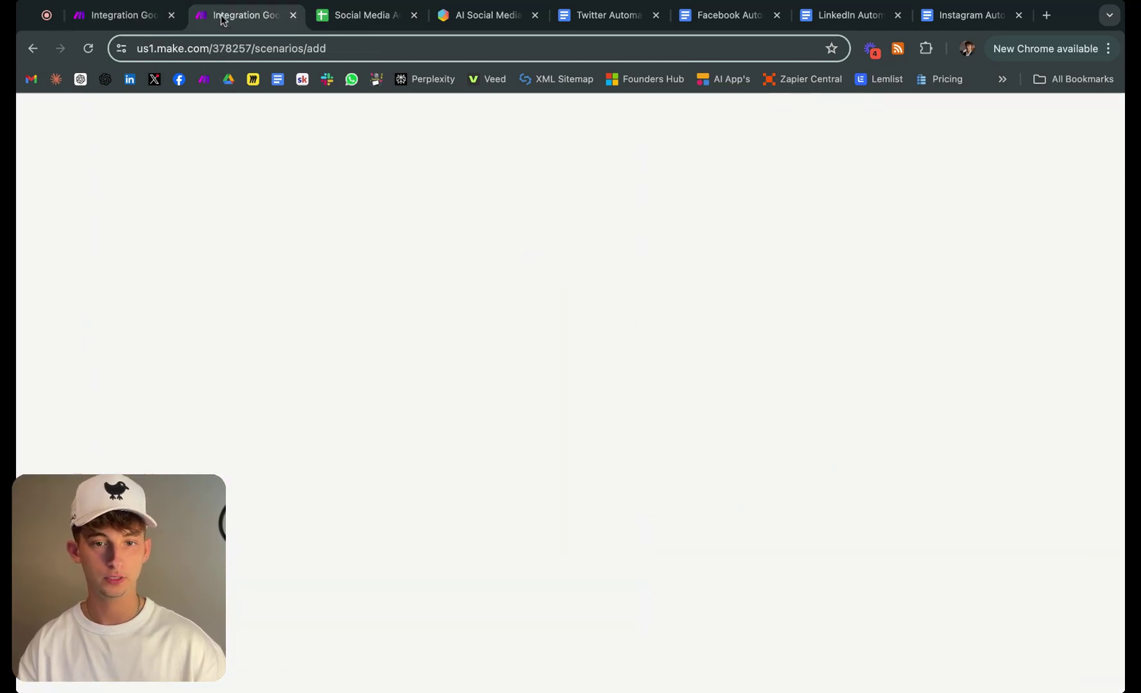
{"action": "left_click", "coordinate": [764, 432]}
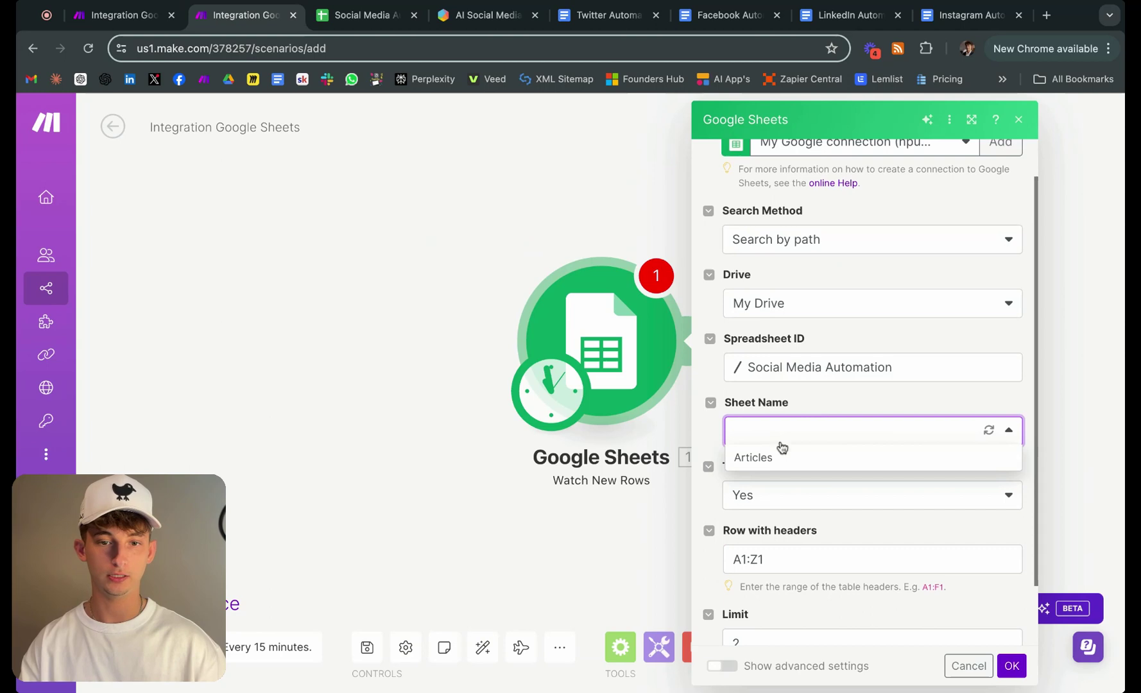
{"action": "left_click", "coordinate": [773, 458]}
{"action": "scroll", "coordinate": [822, 501], "scroll_direction": "down", "scroll_amount": 2}
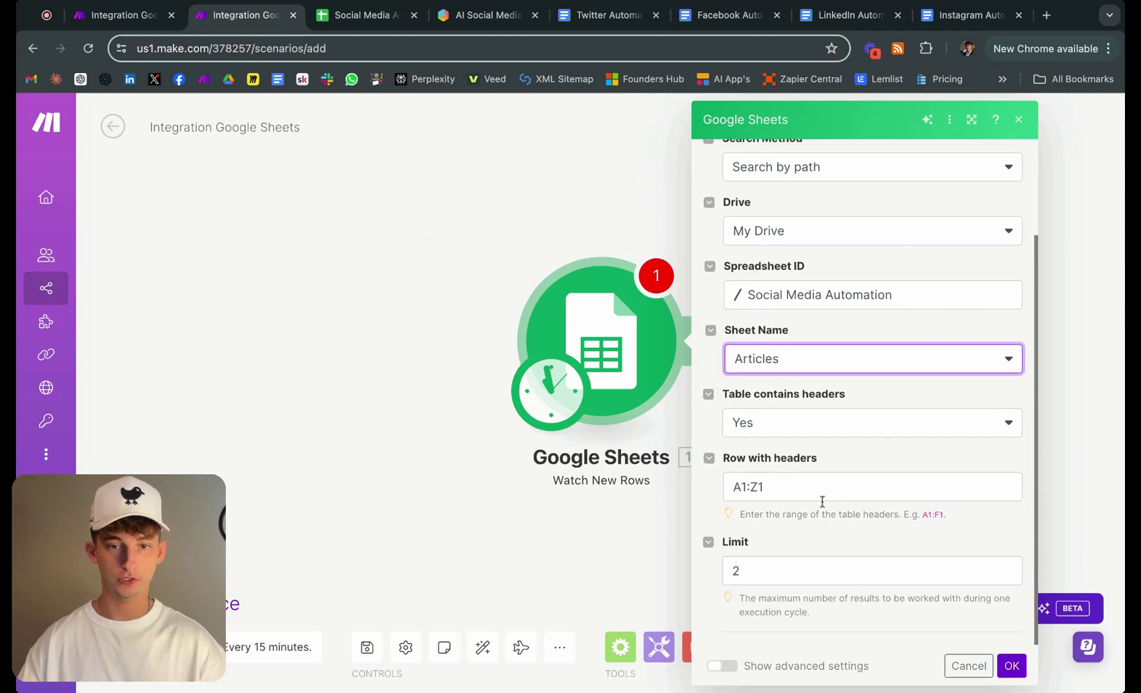
Set the trigger's limit to 1 and choose All as the point where it starts processing rows
{"action": "left_click", "coordinate": [770, 567]}
{"action": "key", "text": "BackSpace"}
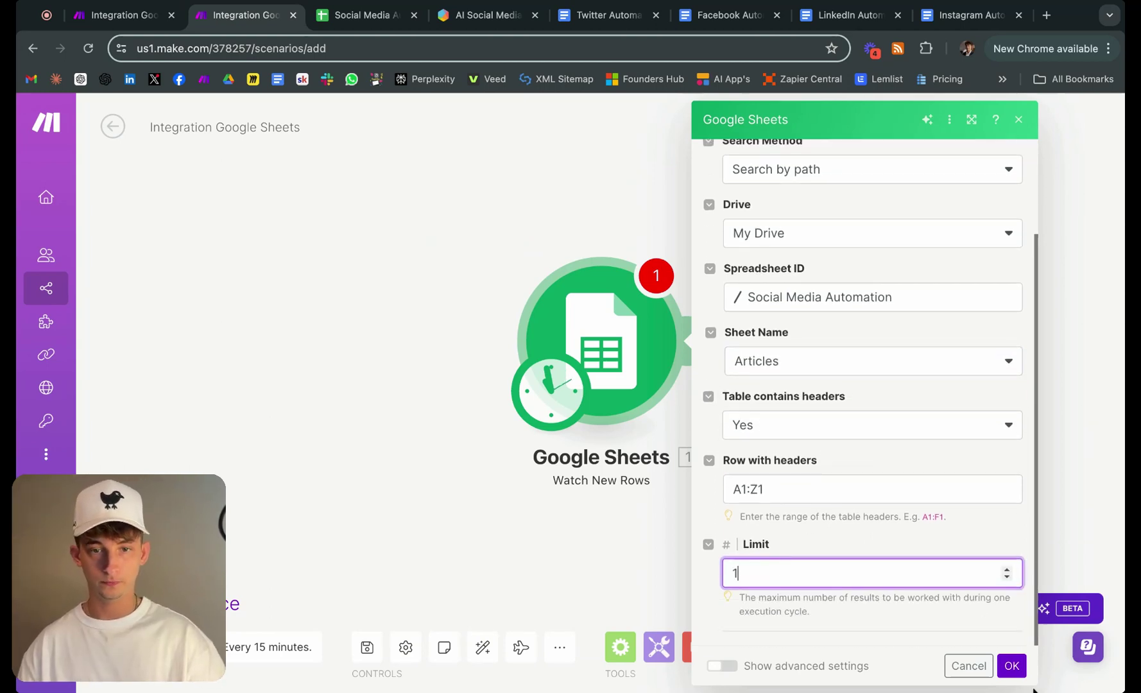
{"action": "left_click", "coordinate": [1012, 665]}
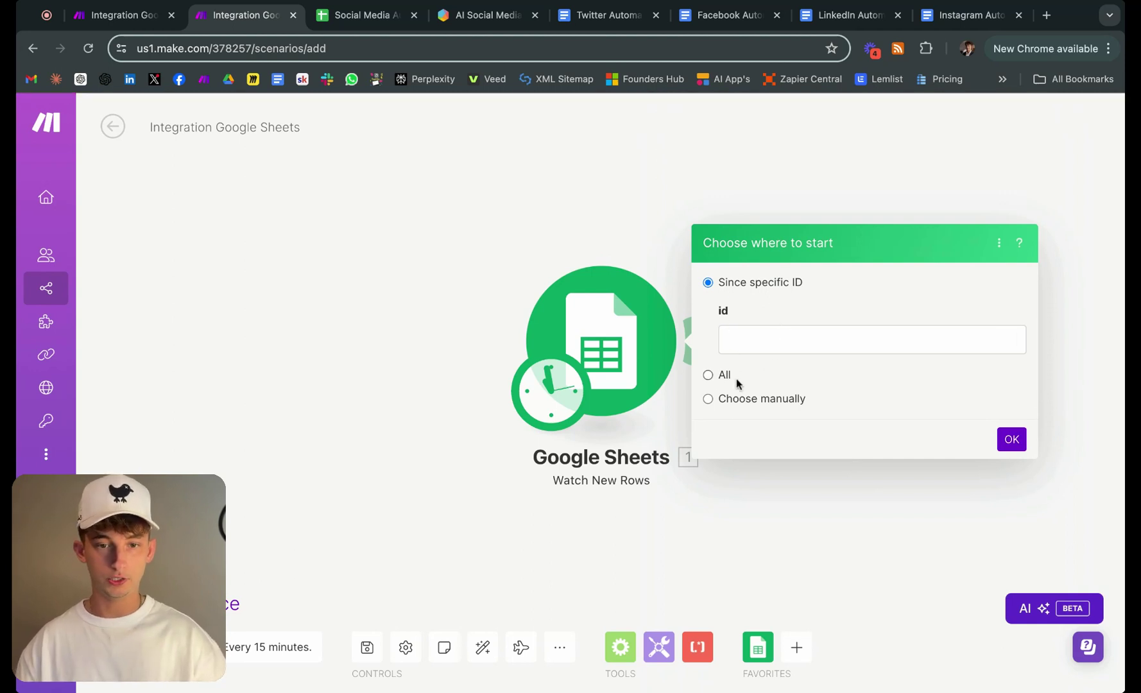
{"action": "left_click", "coordinate": [709, 376]}
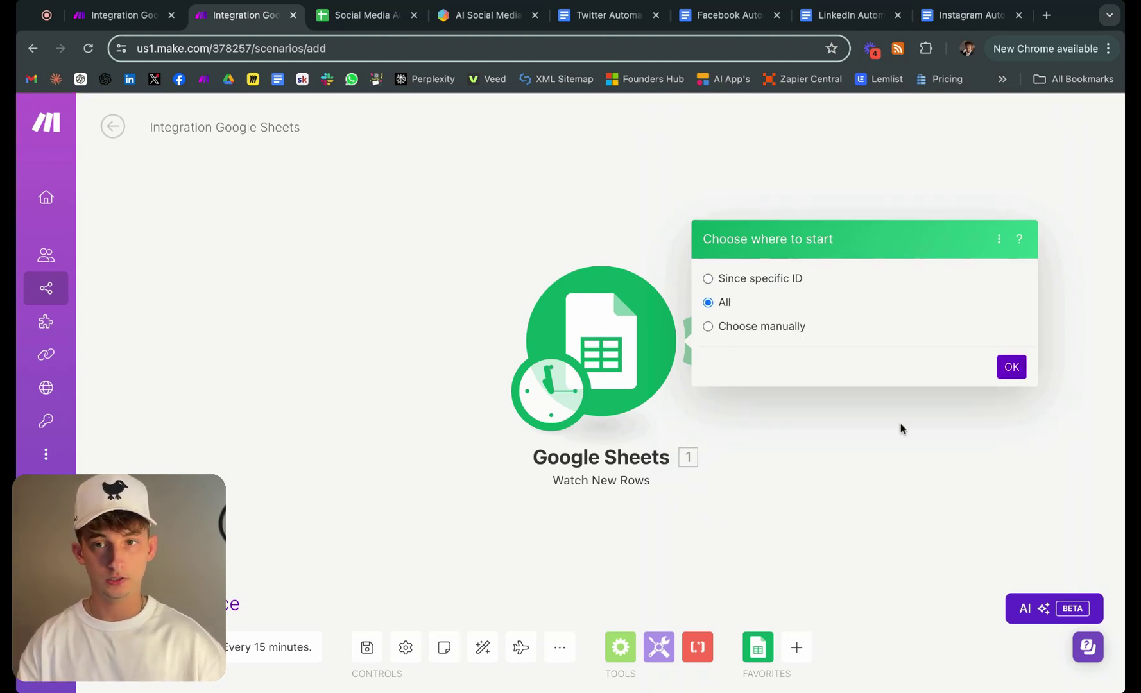
{"action": "left_click", "coordinate": [1011, 379]}
Run only the Google Sheets module and inspect the article link in its output bundle
{"action": "left_click_drag", "start_coordinate": [919, 443], "coordinate": [629, 471]}
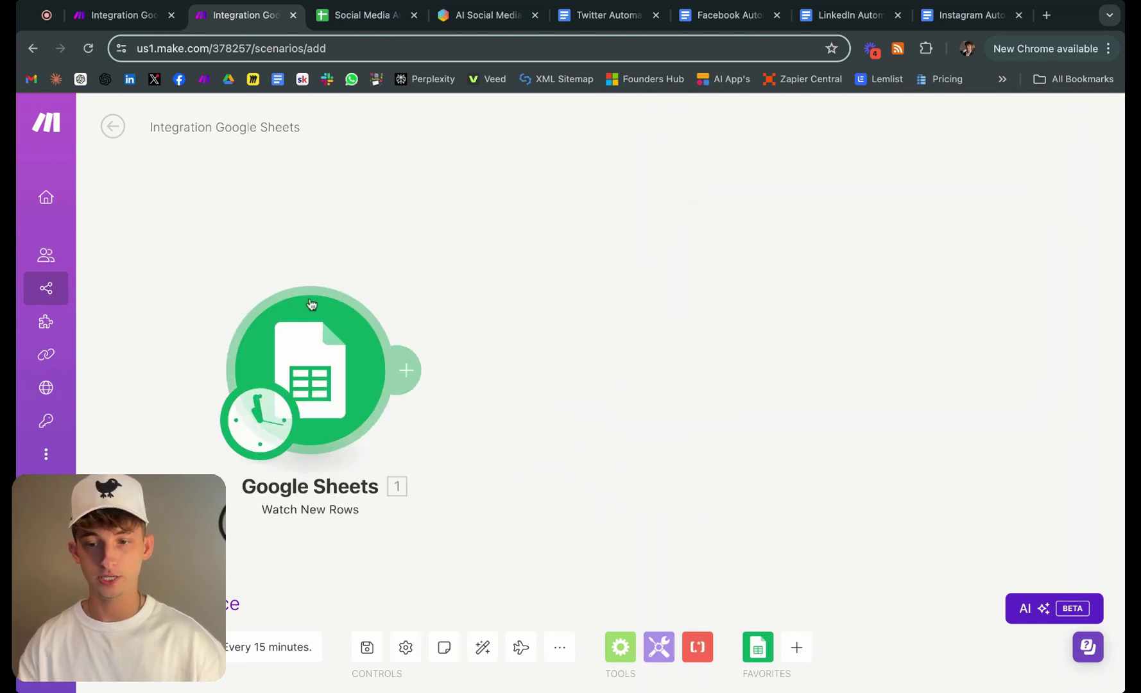
{"action": "right_click", "coordinate": [337, 378]}
{"action": "left_click", "coordinate": [423, 421]}
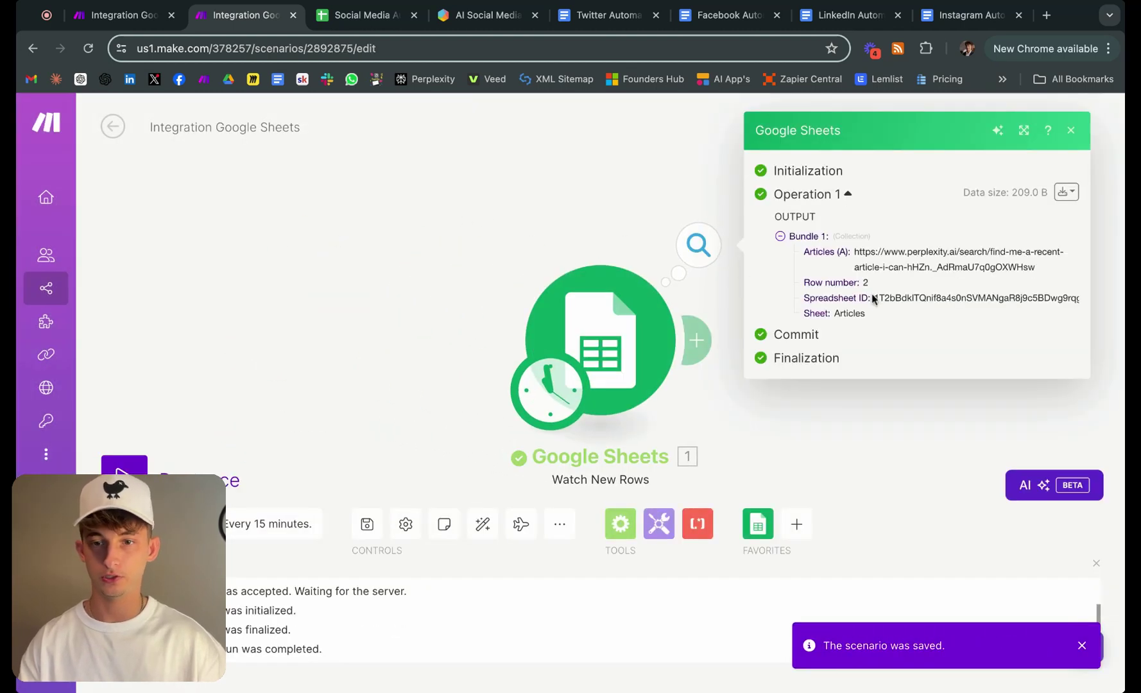
{"action": "left_click_drag", "start_coordinate": [855, 251], "coordinate": [1023, 267]}
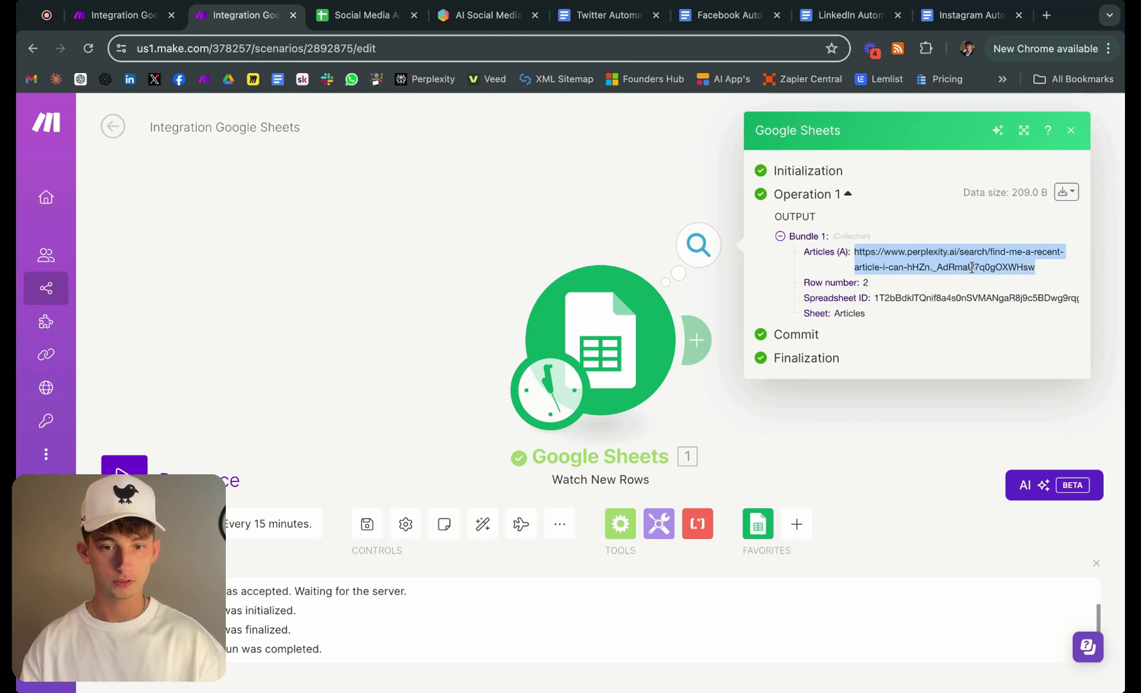
{"action": "left_click", "coordinate": [456, 230]}
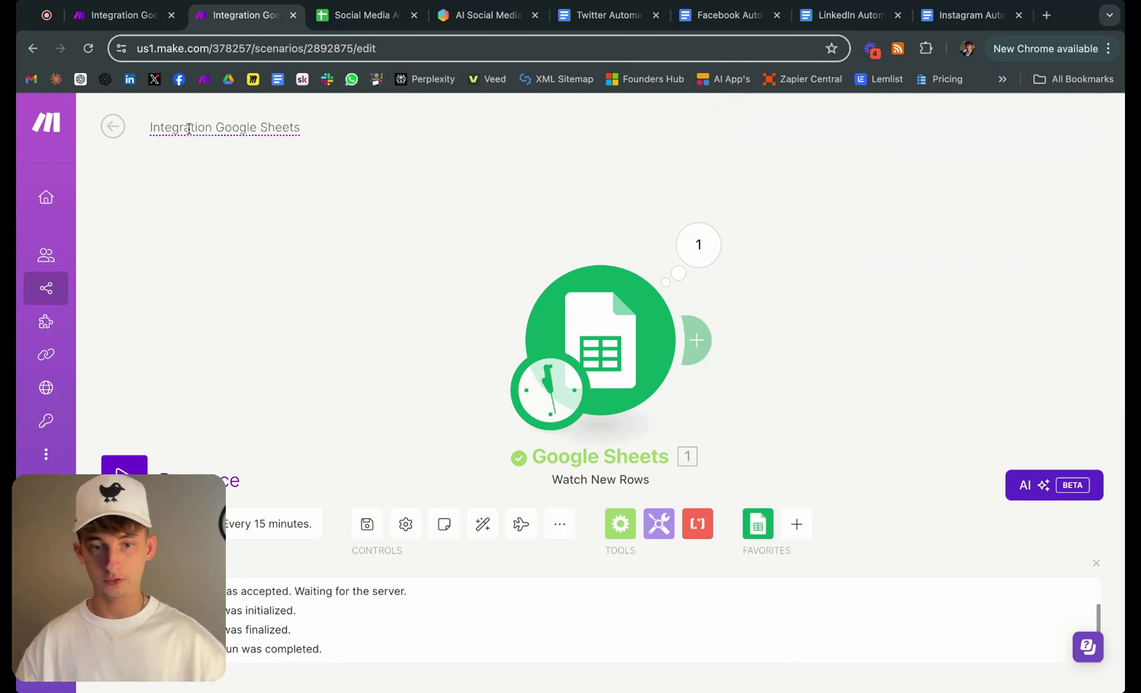
{"action": "left_click", "coordinate": [363, 15]}
{"action": "key", "text": "Delete"}
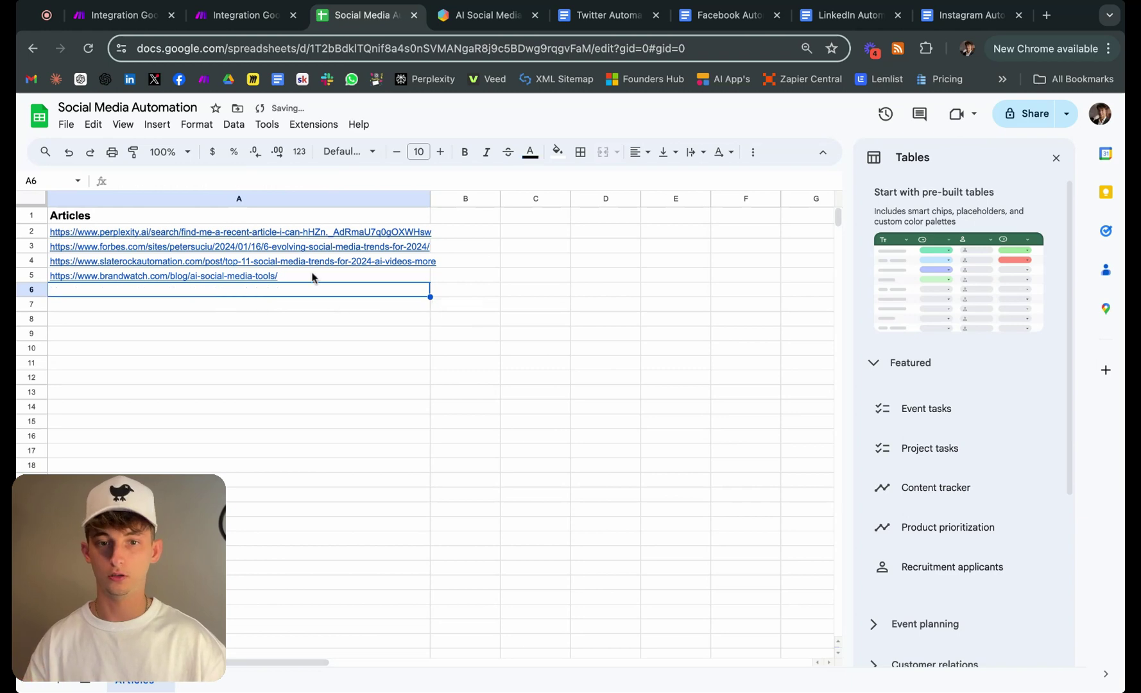
{"action": "left_click", "coordinate": [316, 275]}
{"action": "key", "text": "Delete"}
{"action": "left_click", "coordinate": [321, 261]}
{"action": "key", "text": "Delete"}
{"action": "left_click", "coordinate": [294, 249]}
{"action": "key", "text": "Delete"}
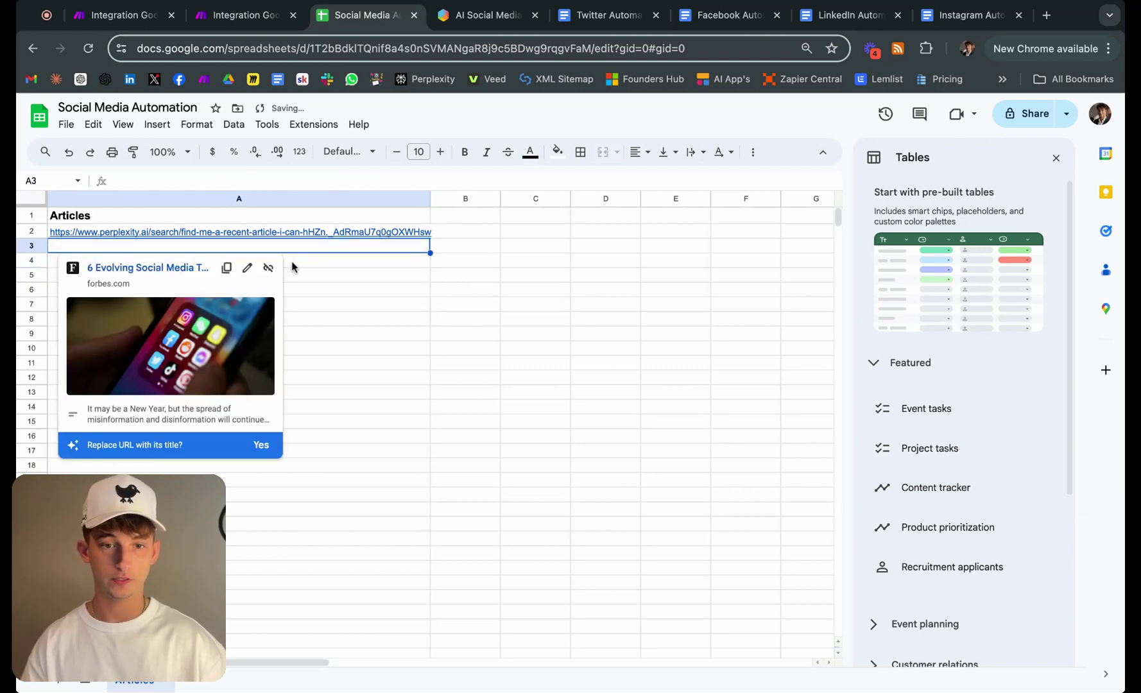
{"action": "type", "text": "https://www.brandwatch.com/blog/ai-social-media-tools/"}
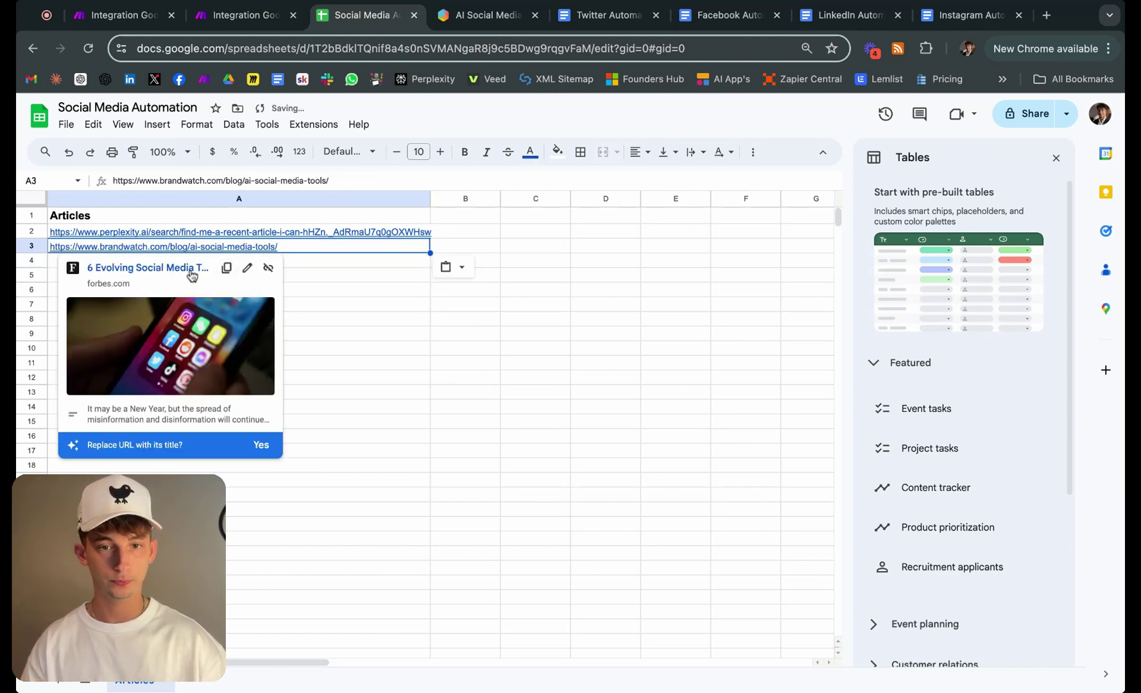
{"action": "left_click", "coordinate": [352, 276]}
Back in the new Make scenario, run only the Google Sheets module again and copy the article link from its output
{"action": "left_click", "coordinate": [115, 14]}
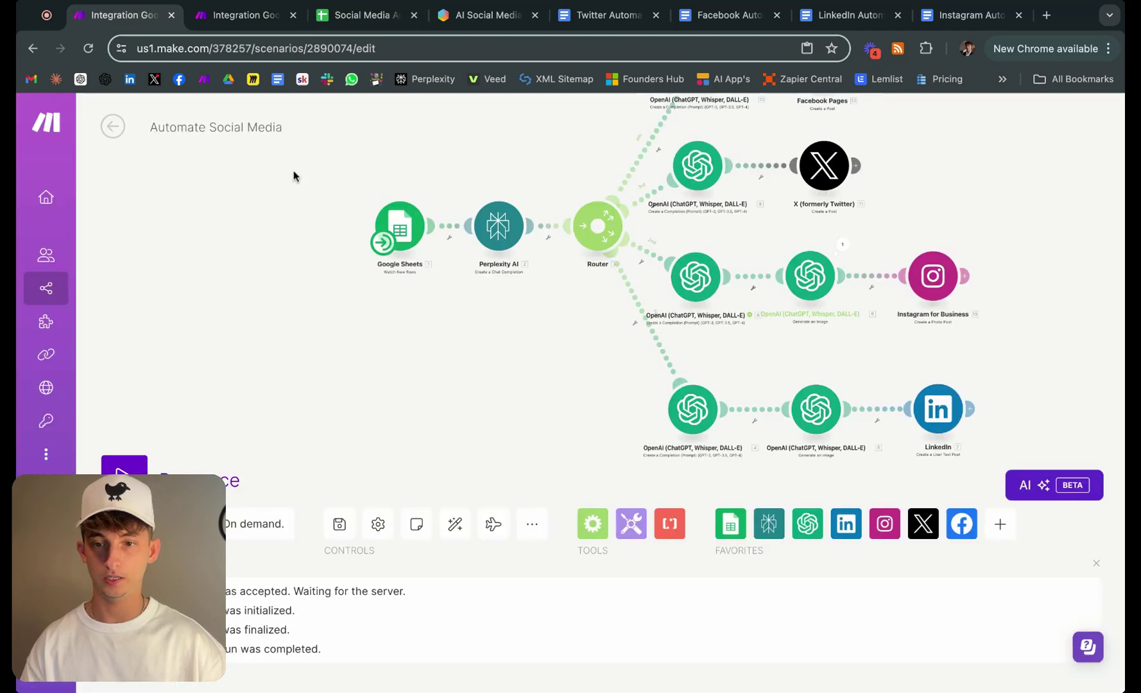
{"action": "left_click", "coordinate": [244, 15]}
{"action": "right_click", "coordinate": [621, 314]}
{"action": "left_click", "coordinate": [694, 358]}
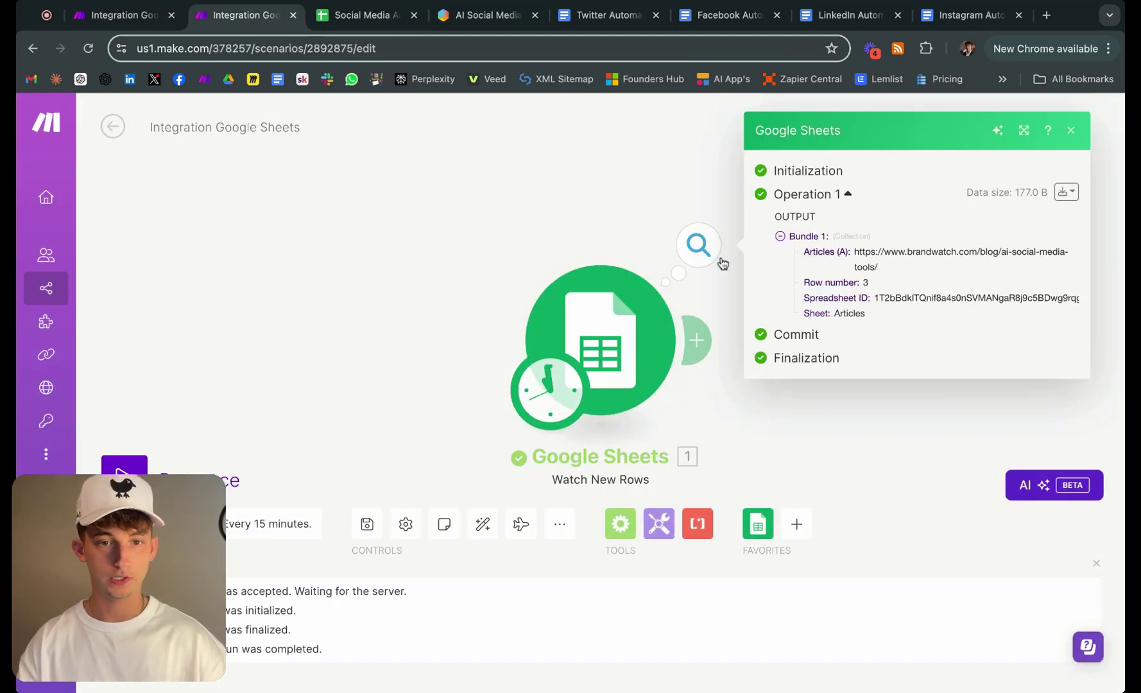
{"action": "triple_click", "coordinate": [855, 252]}
{"action": "key", "text": "ctrl+c"}
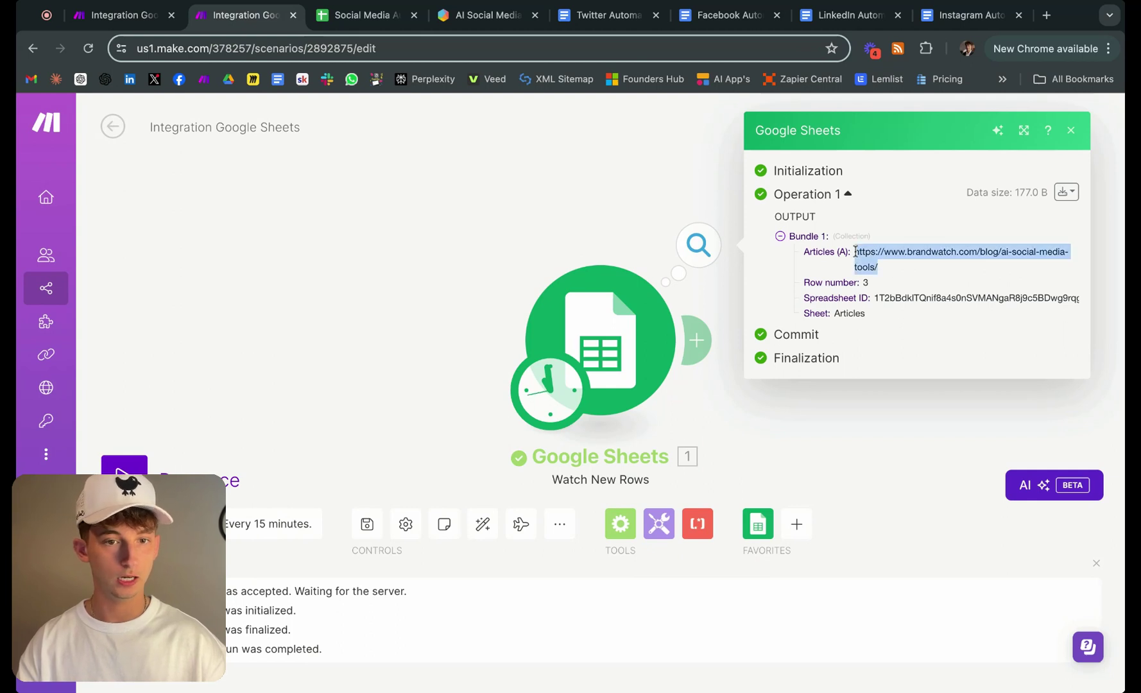
{"action": "left_click", "coordinate": [561, 229]}
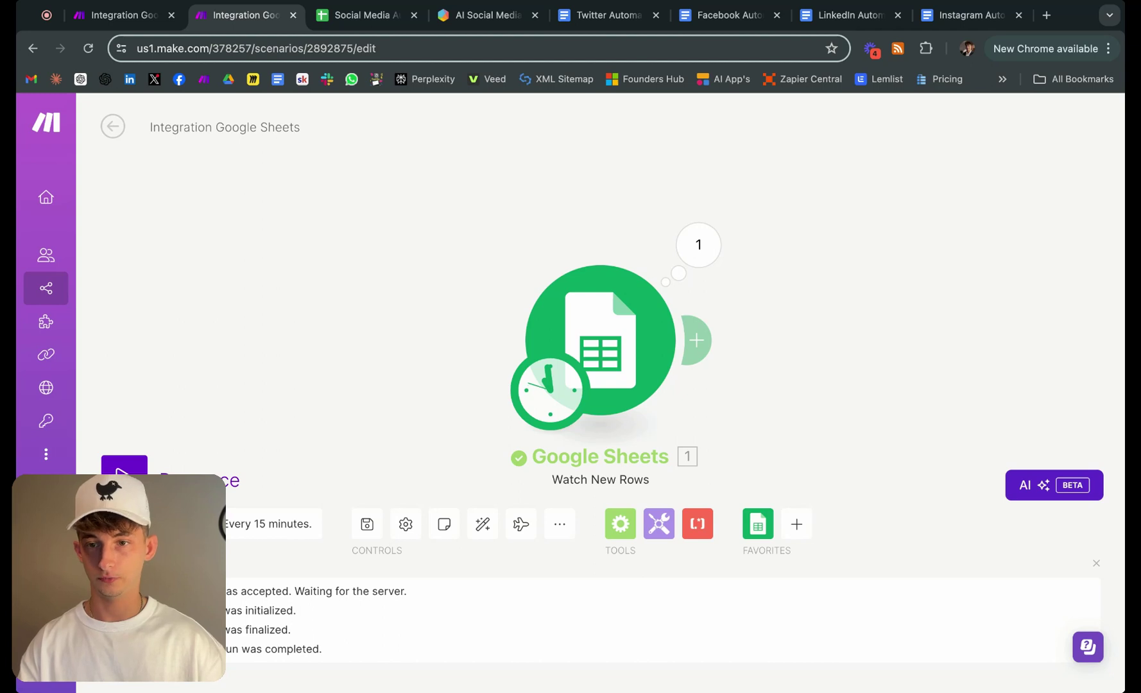
Add a Perplexity AI Create a Chat Completion module after Google Sheets, keeping the llama-3-sonar-small-32k-online model
{"action": "scroll", "coordinate": [533, 204], "scroll_direction": "down", "scroll_amount": 5}
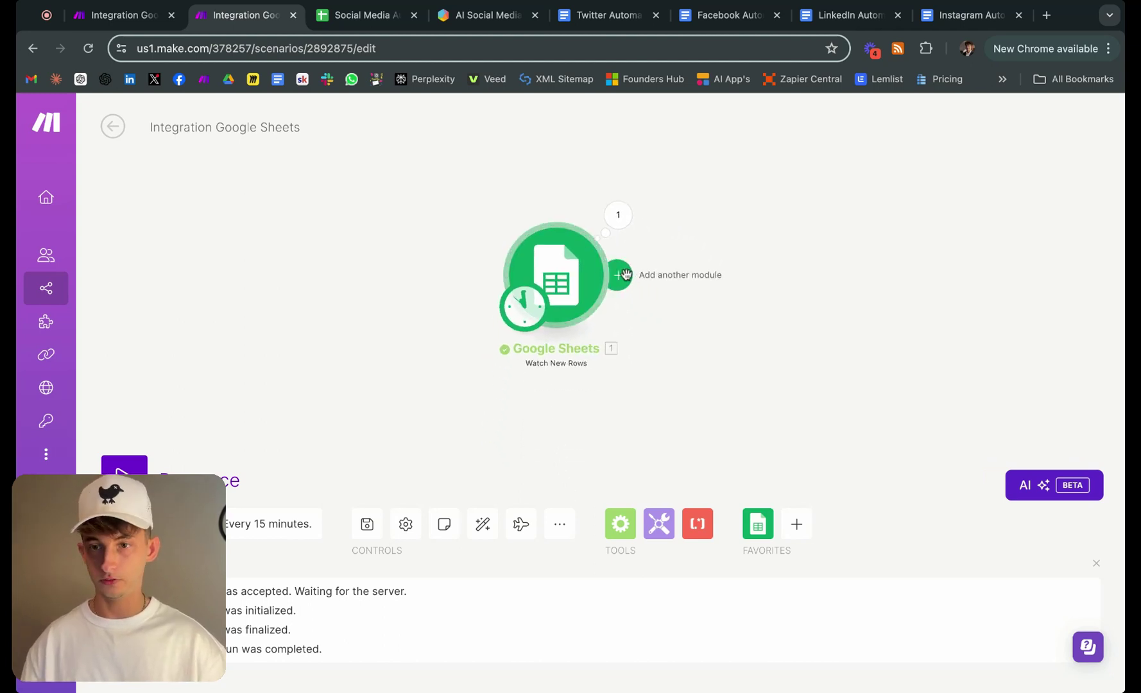
{"action": "left_click", "coordinate": [620, 274]}
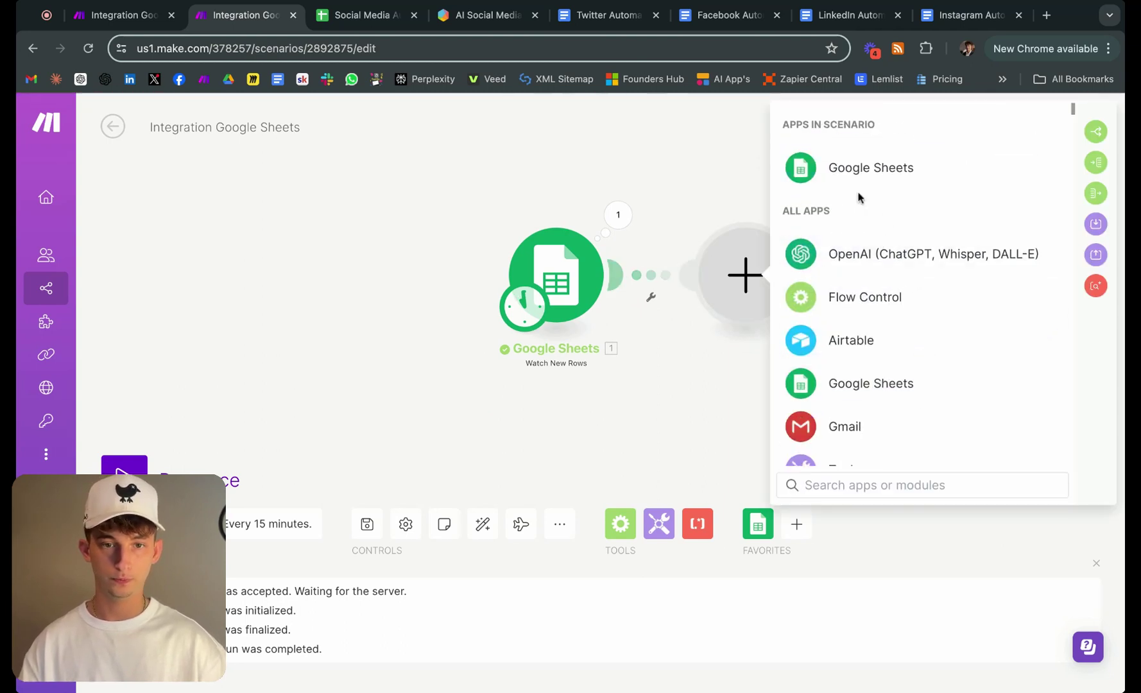
{"action": "type", "text": "perpl"}
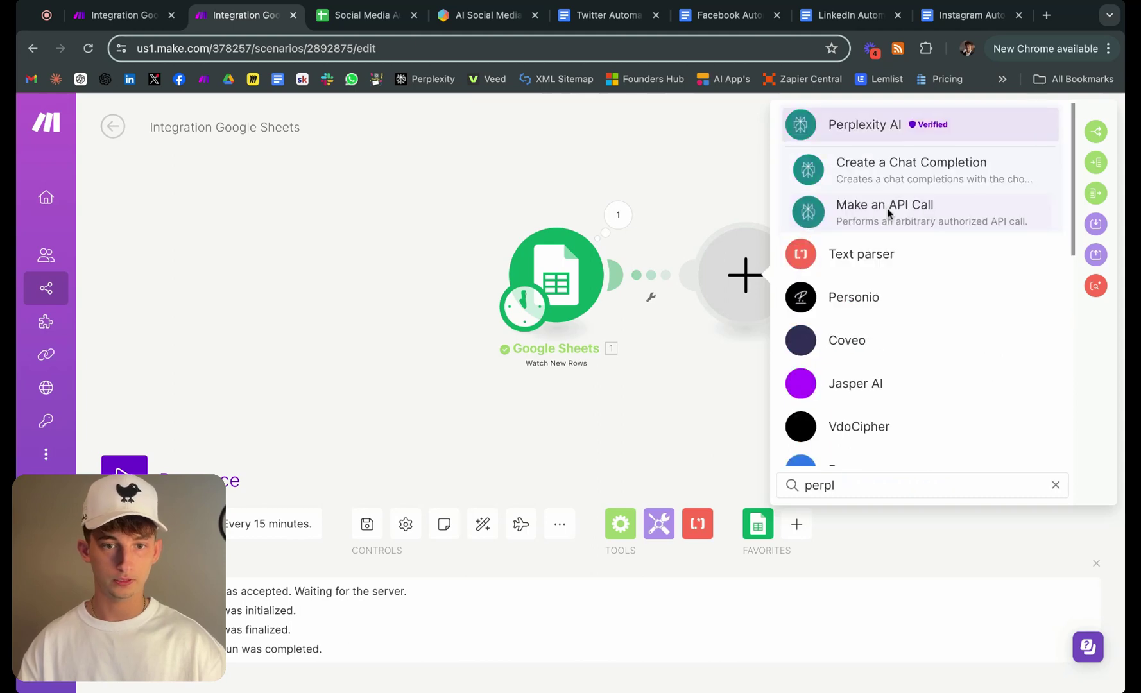
{"action": "left_click", "coordinate": [919, 181]}
{"action": "left_click", "coordinate": [855, 287]}
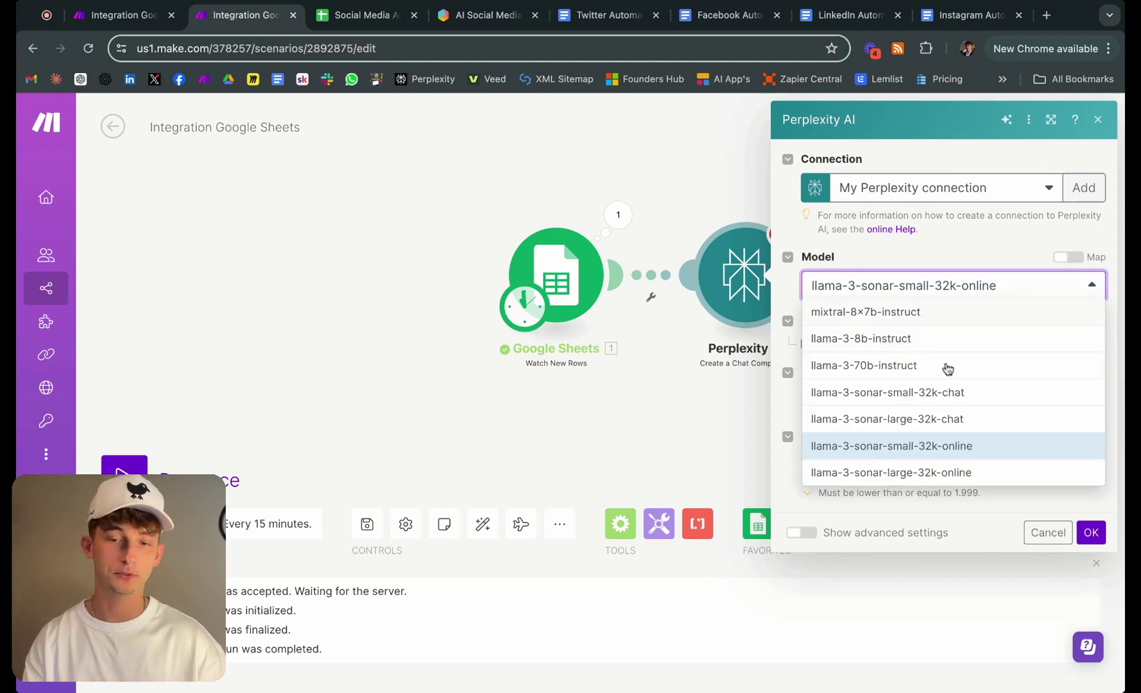
{"action": "left_click", "coordinate": [855, 286]}
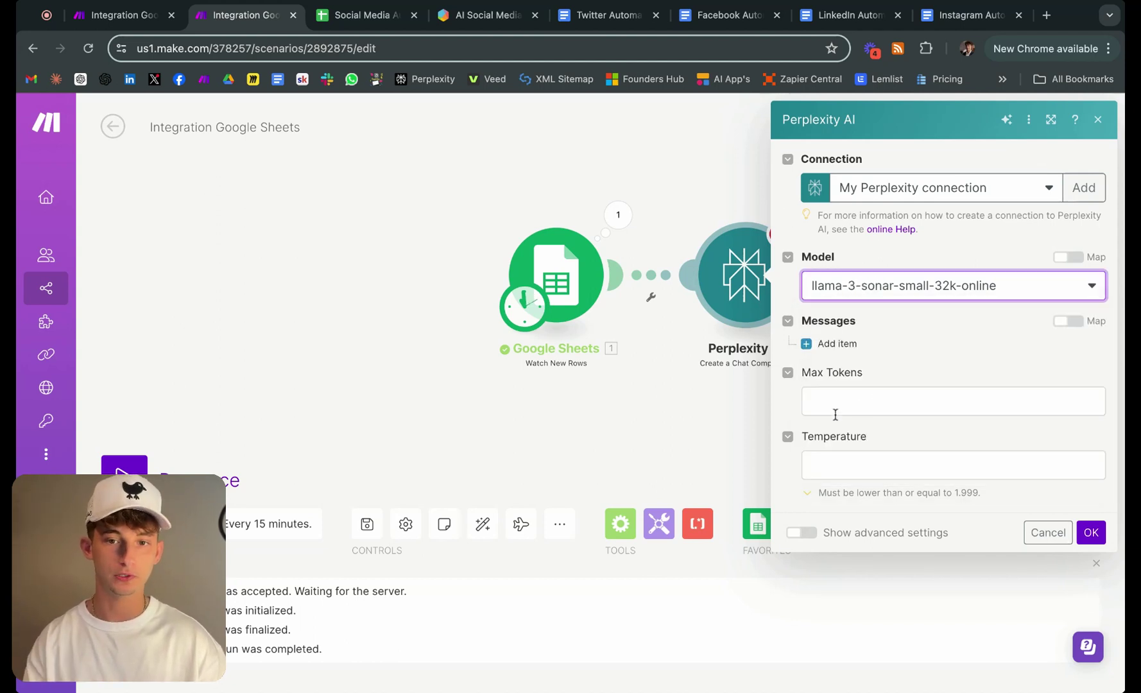
Add a message to the Perplexity AI module with Articles (A) from Google Sheets as content and the User role, and save its settings
{"action": "left_click", "coordinate": [831, 344]}
{"action": "left_click", "coordinate": [884, 390]}
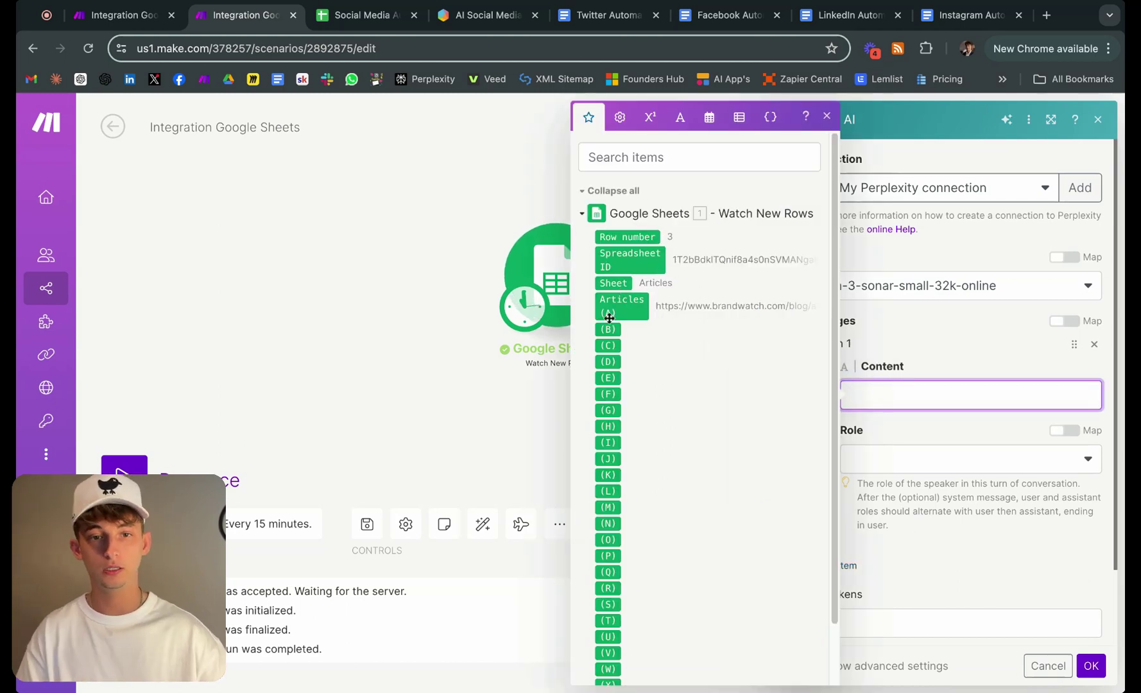
{"action": "left_click_drag", "start_coordinate": [609, 317], "coordinate": [899, 395]}
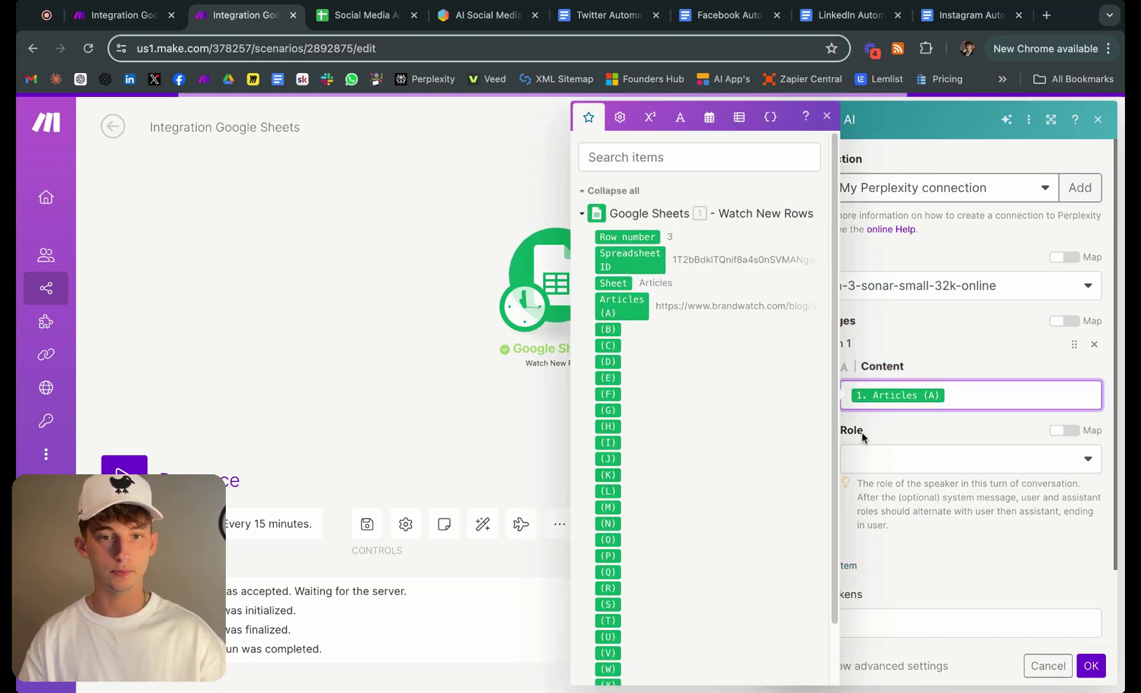
{"action": "left_click", "coordinate": [868, 459]}
{"action": "left_click", "coordinate": [880, 493]}
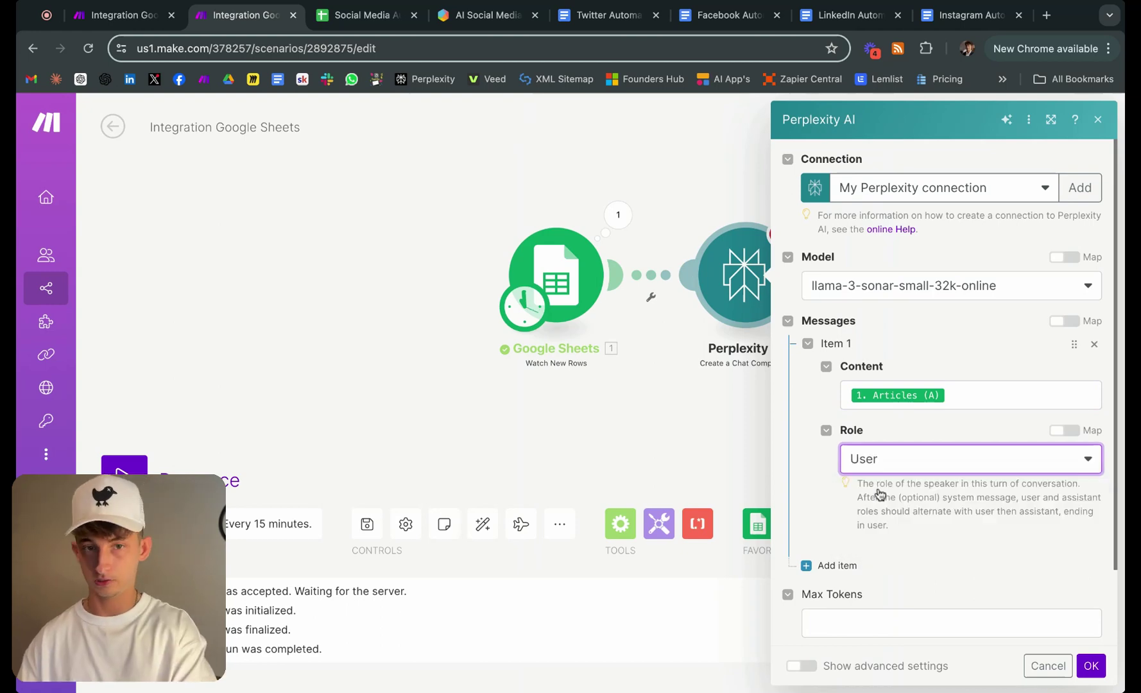
{"action": "scroll", "coordinate": [963, 534], "scroll_direction": "down", "scroll_amount": 2}
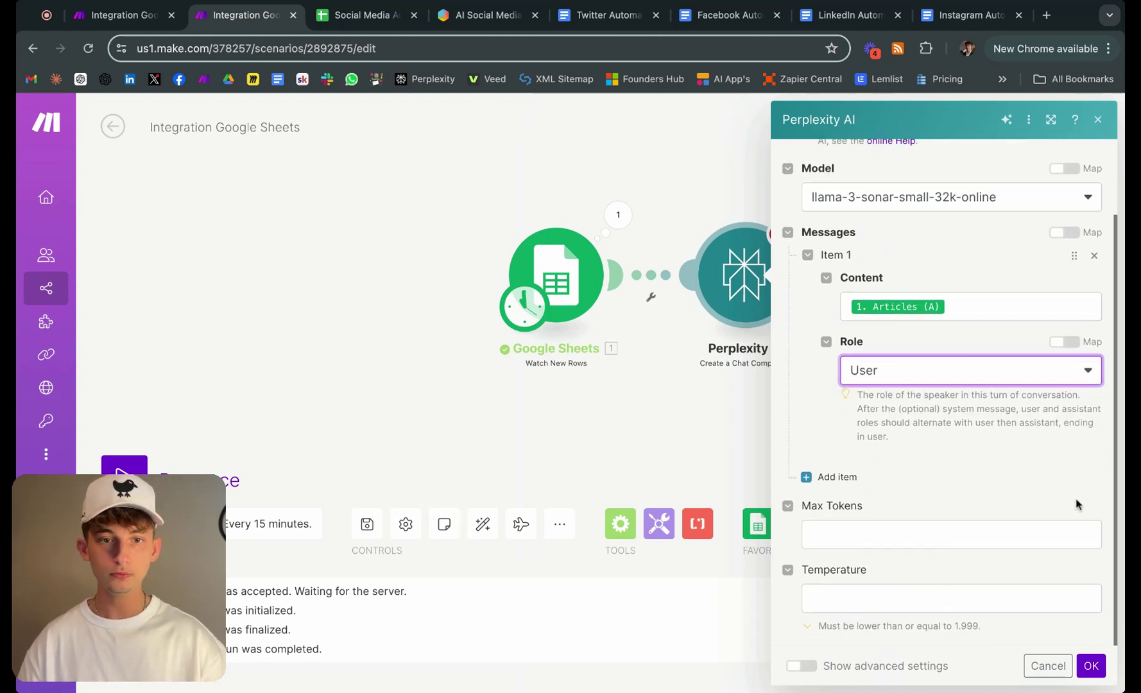
{"action": "scroll", "coordinate": [982, 584], "scroll_direction": "up", "scroll_amount": 2}
{"action": "left_click", "coordinate": [1091, 666]}
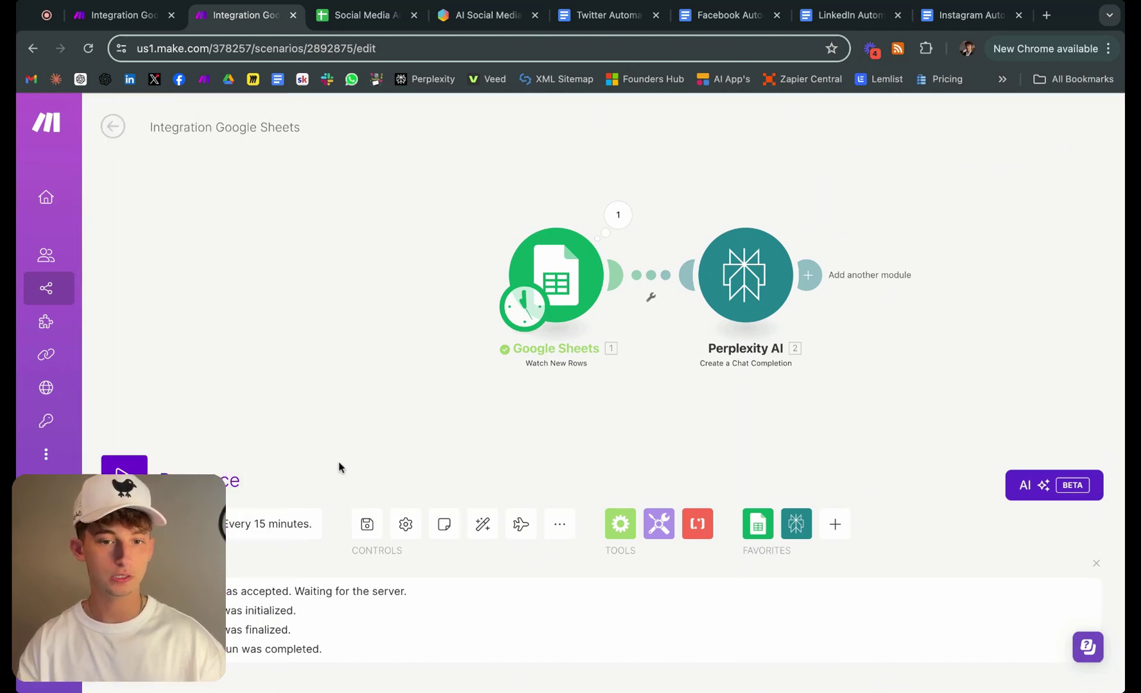
{"action": "scroll", "coordinate": [478, 323], "scroll_direction": "up", "scroll_amount": 3}
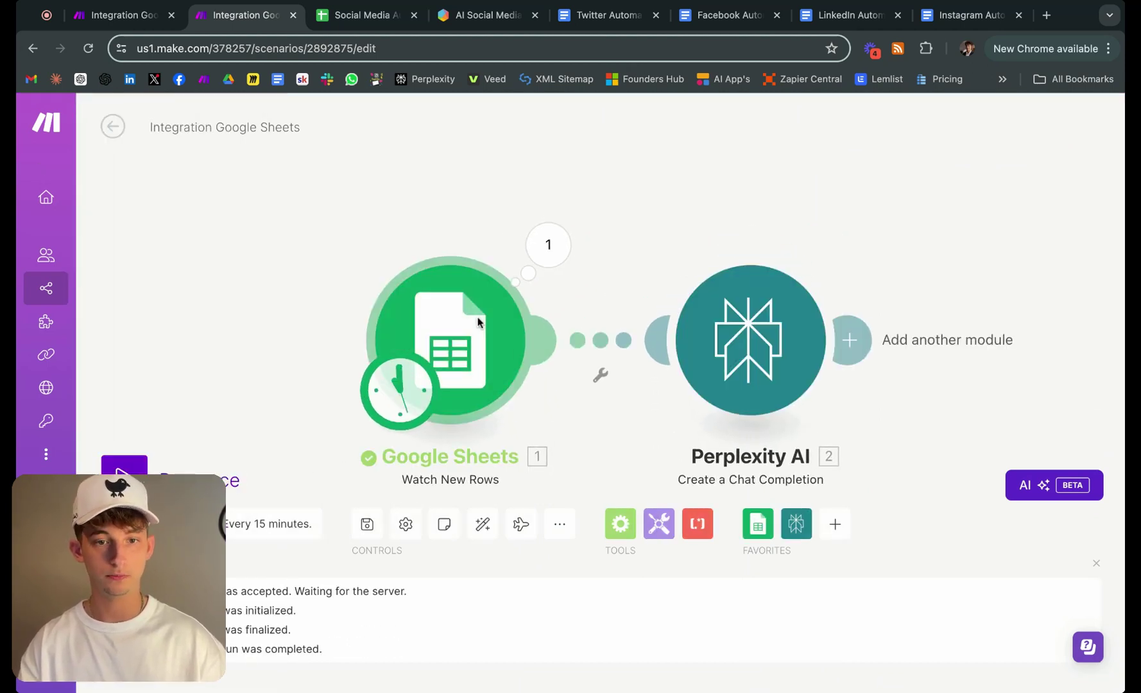
{"action": "left_click", "coordinate": [550, 245]}
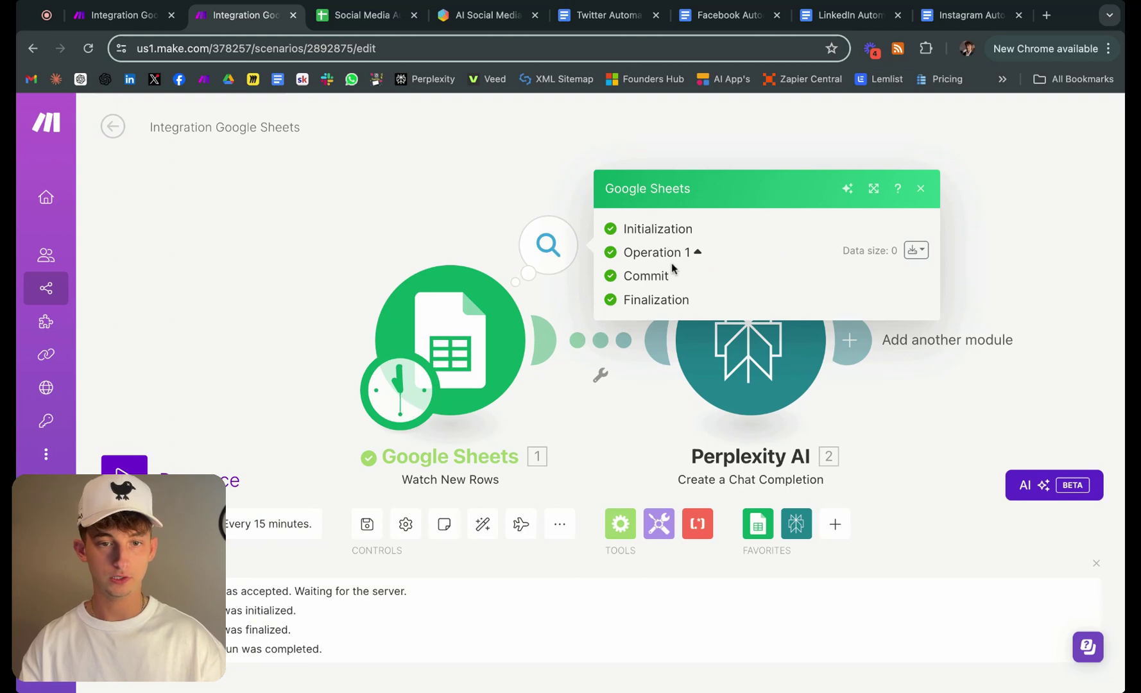
{"action": "left_click", "coordinate": [345, 17]}
{"action": "left_click", "coordinate": [111, 262]}
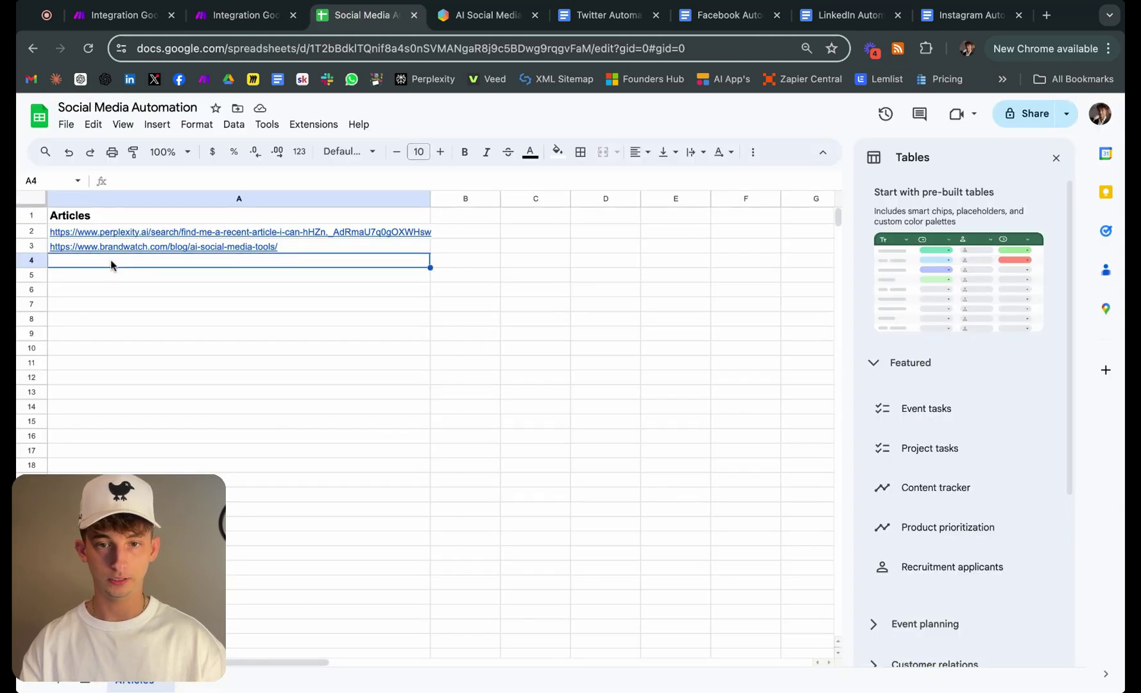
{"action": "key", "text": "Down"}
{"action": "key", "text": "Down"}
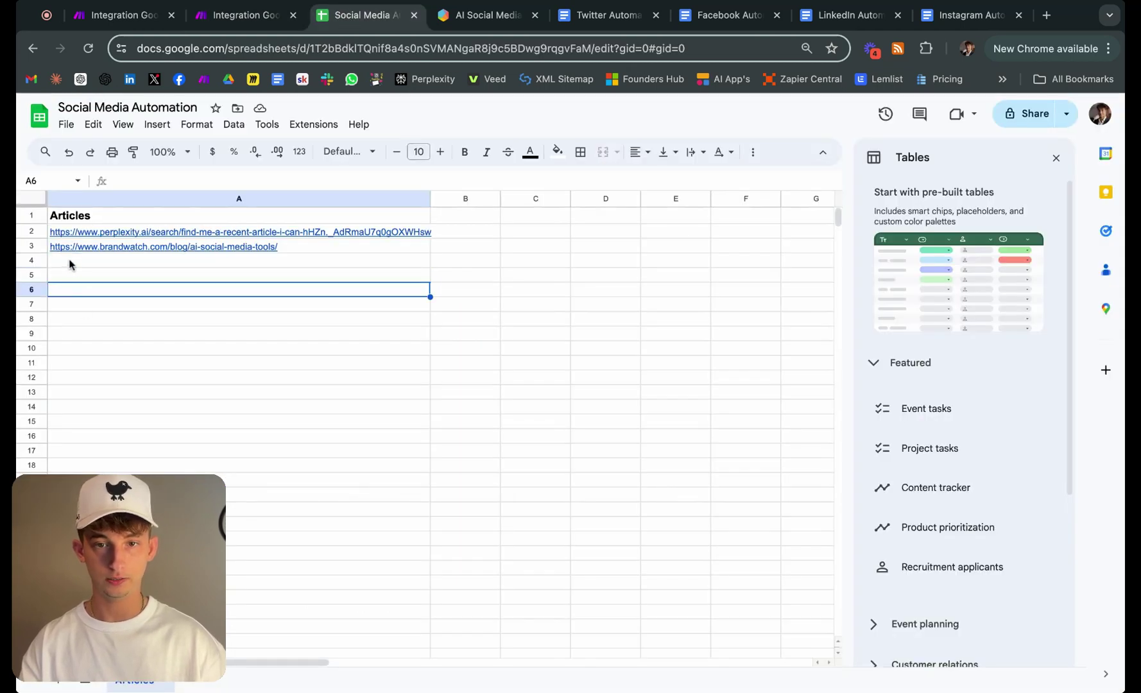
{"action": "key", "text": "Up"}
{"action": "key", "text": "Up"}
{"action": "key", "text": "shift+Down"}
{"action": "key", "text": "shift+Down"}
{"action": "key", "text": "shift+Down"}
{"action": "key", "text": "shift+Down"}
{"action": "key", "text": "shift+Down"}
{"action": "key", "text": "shift+Down"}
{"action": "key", "text": "shift+Down"}
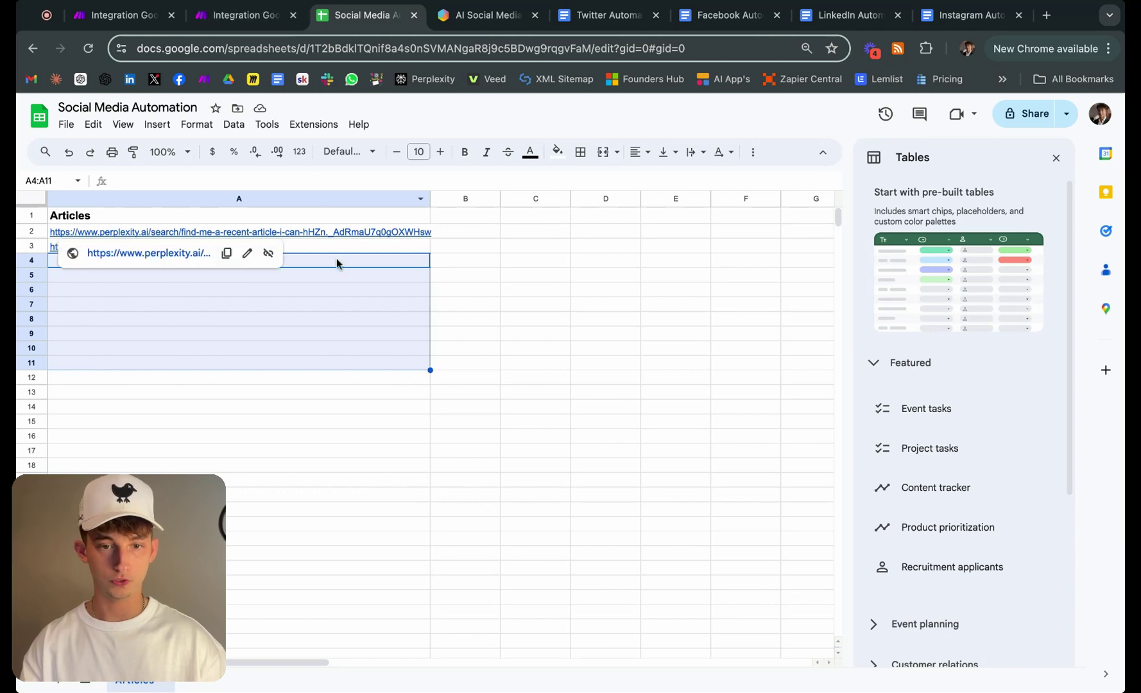
{"action": "left_click", "coordinate": [337, 258]}
{"action": "left_click", "coordinate": [235, 19]}
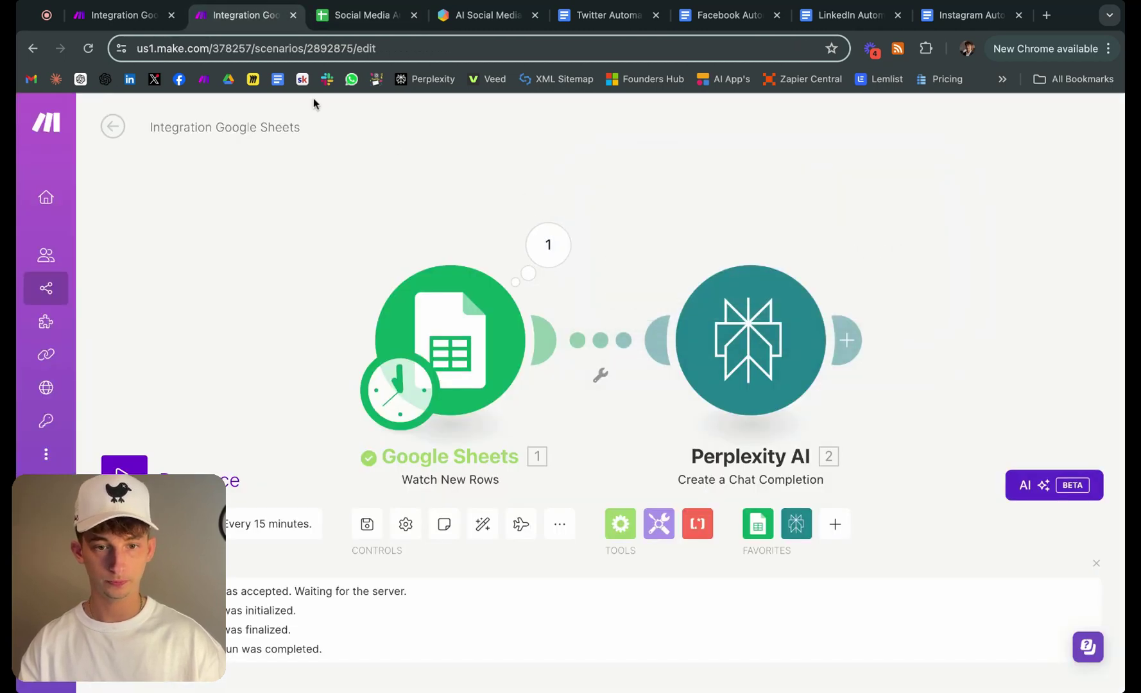
{"action": "left_click", "coordinate": [350, 15]}
{"action": "key", "text": "ctrl+v"}
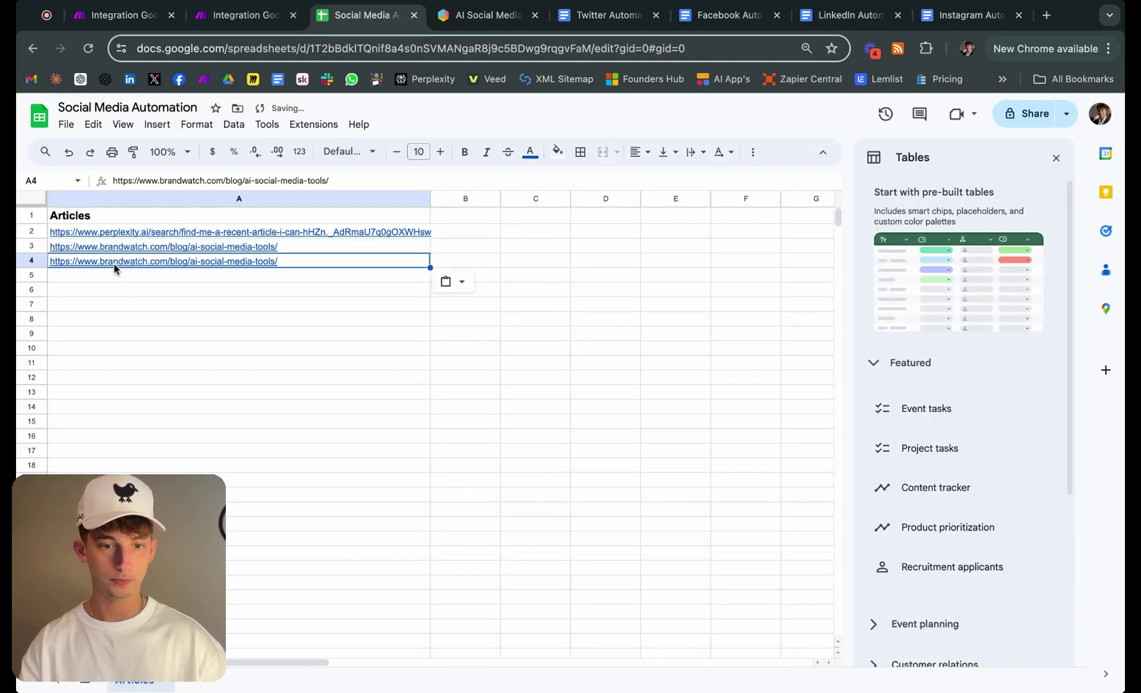
{"action": "left_click", "coordinate": [115, 303]}
Run the new Make scenario once and expand the Perplexity AI output down to the message content under Choices
{"action": "left_click", "coordinate": [235, 15]}
{"action": "left_click", "coordinate": [124, 469]}
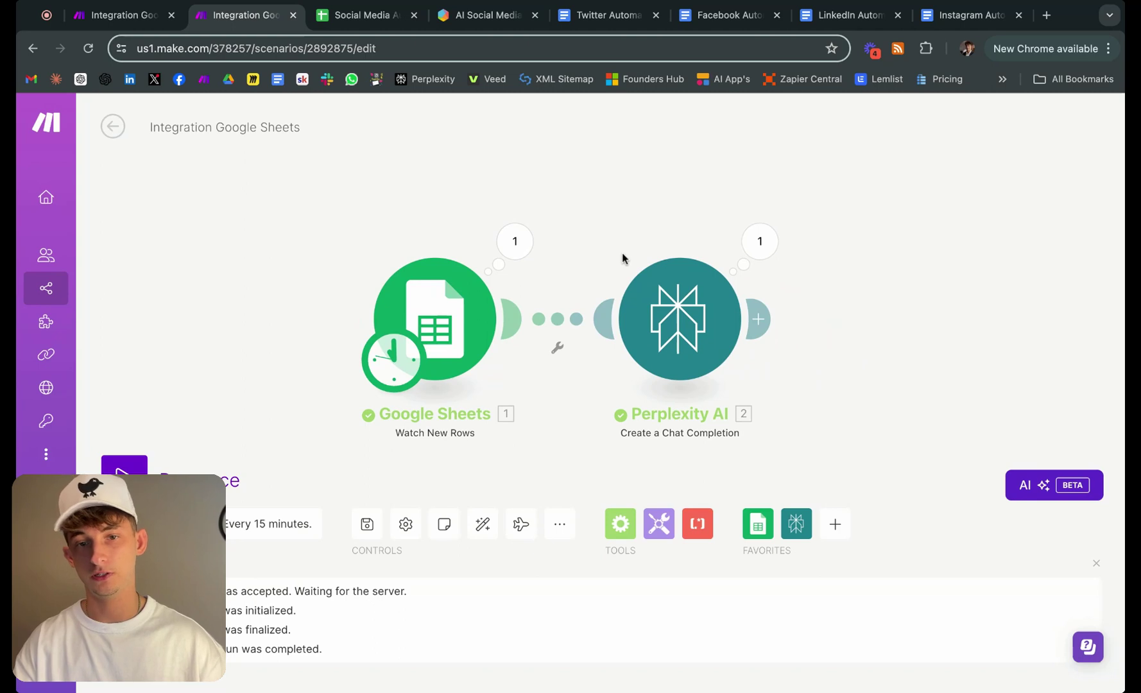
{"action": "left_click", "coordinate": [742, 243]}
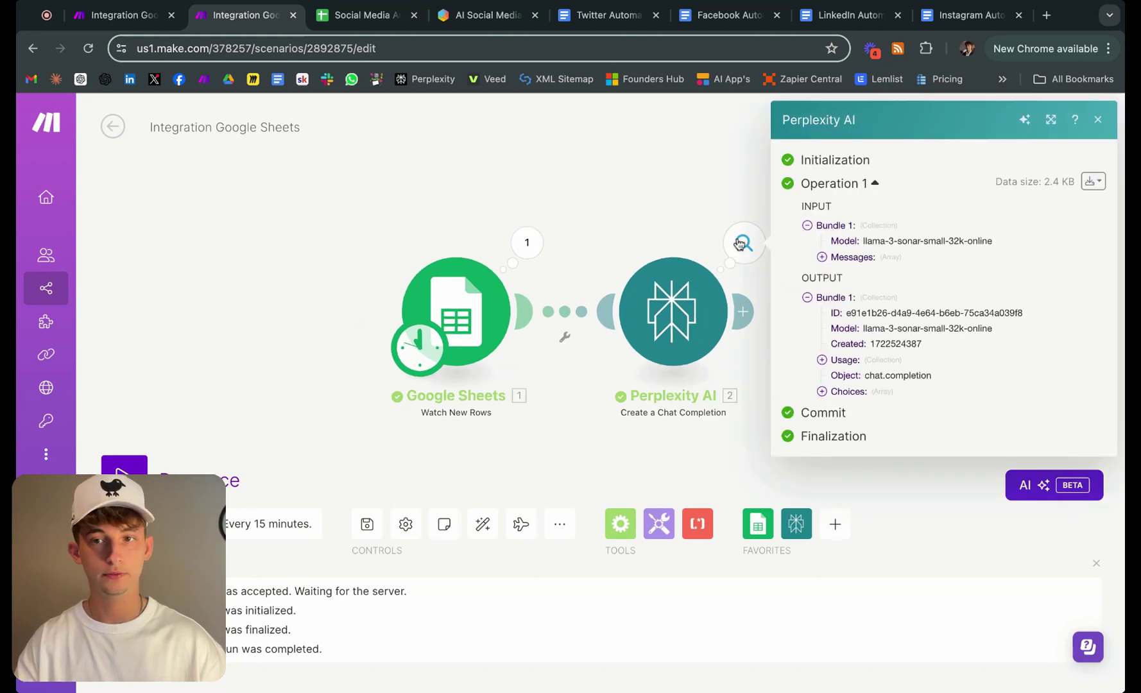
{"action": "left_click", "coordinate": [822, 360]}
{"action": "left_click", "coordinate": [822, 438]}
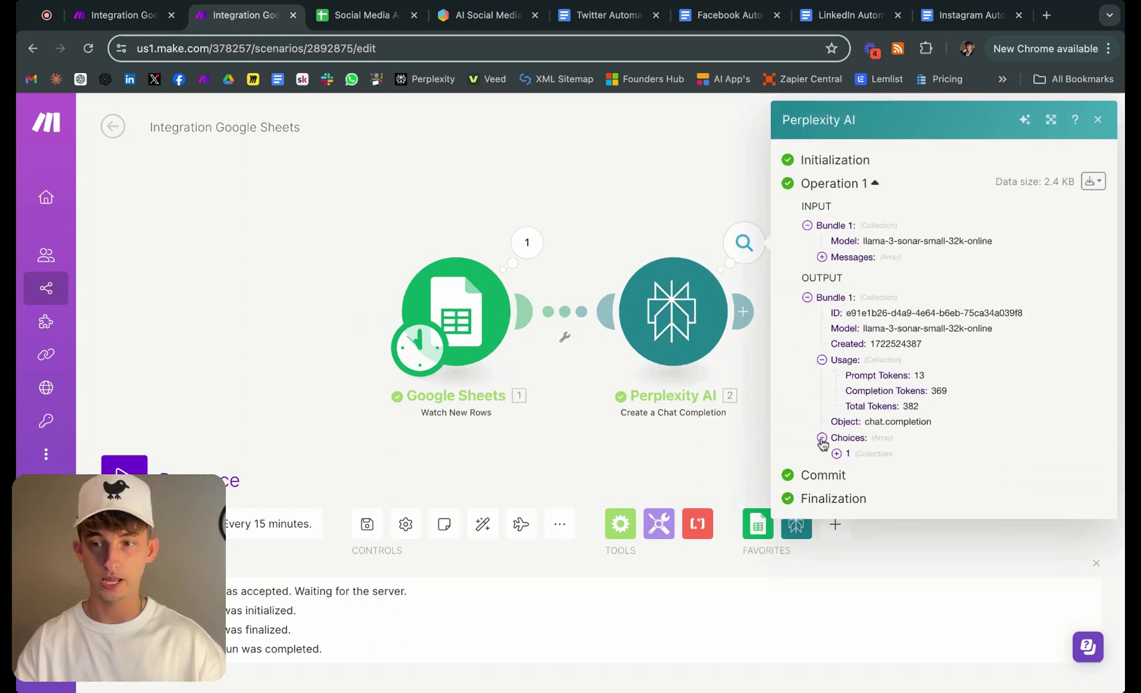
{"action": "left_click", "coordinate": [837, 454]}
{"action": "left_click", "coordinate": [852, 501]}
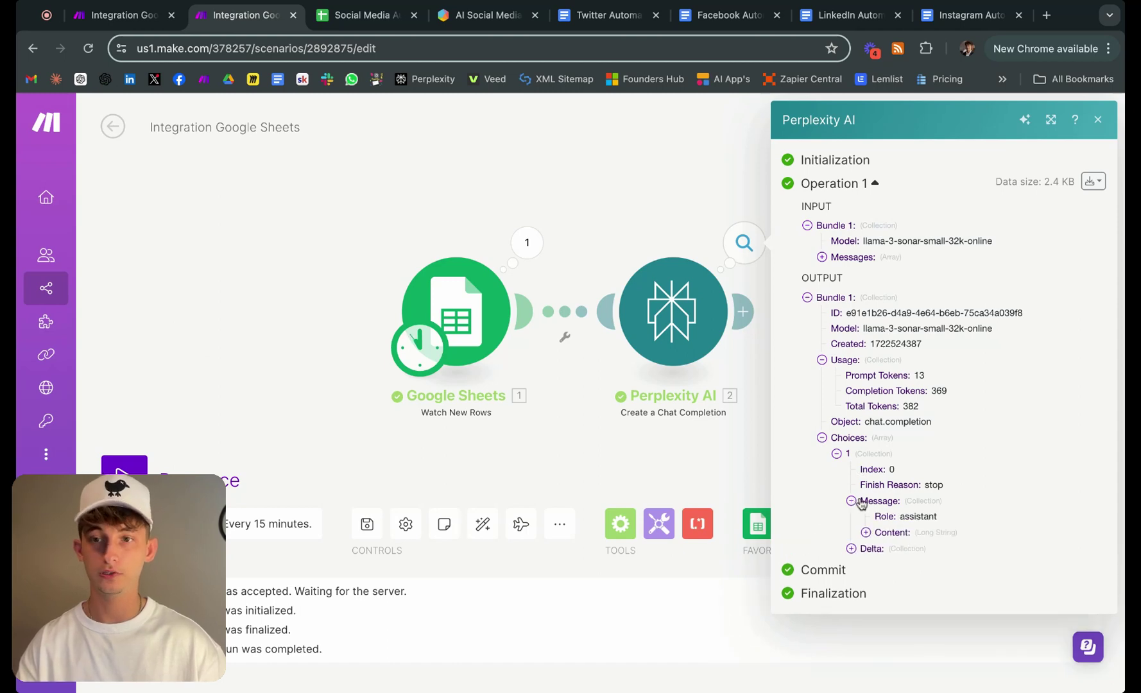
{"action": "left_click", "coordinate": [866, 536]}
{"action": "scroll", "coordinate": [866, 536], "scroll_direction": "down", "scroll_amount": 3}
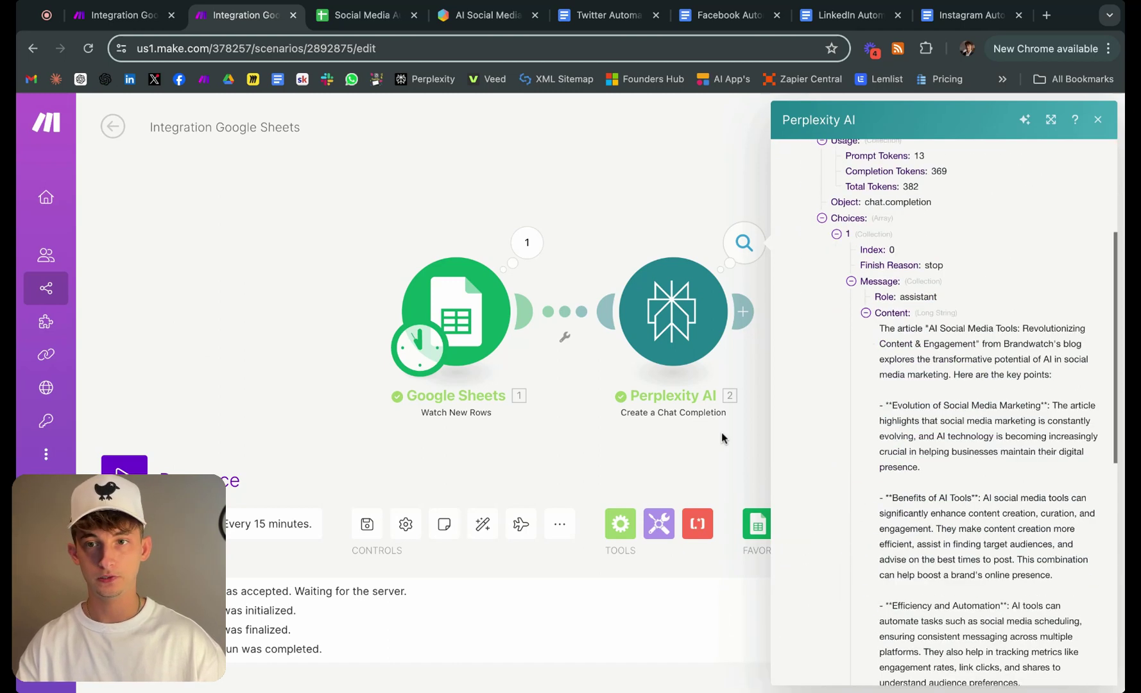
Check the Perplexity AI module's settings and read through the full article summary in its output message content
{"action": "left_click", "coordinate": [690, 335]}
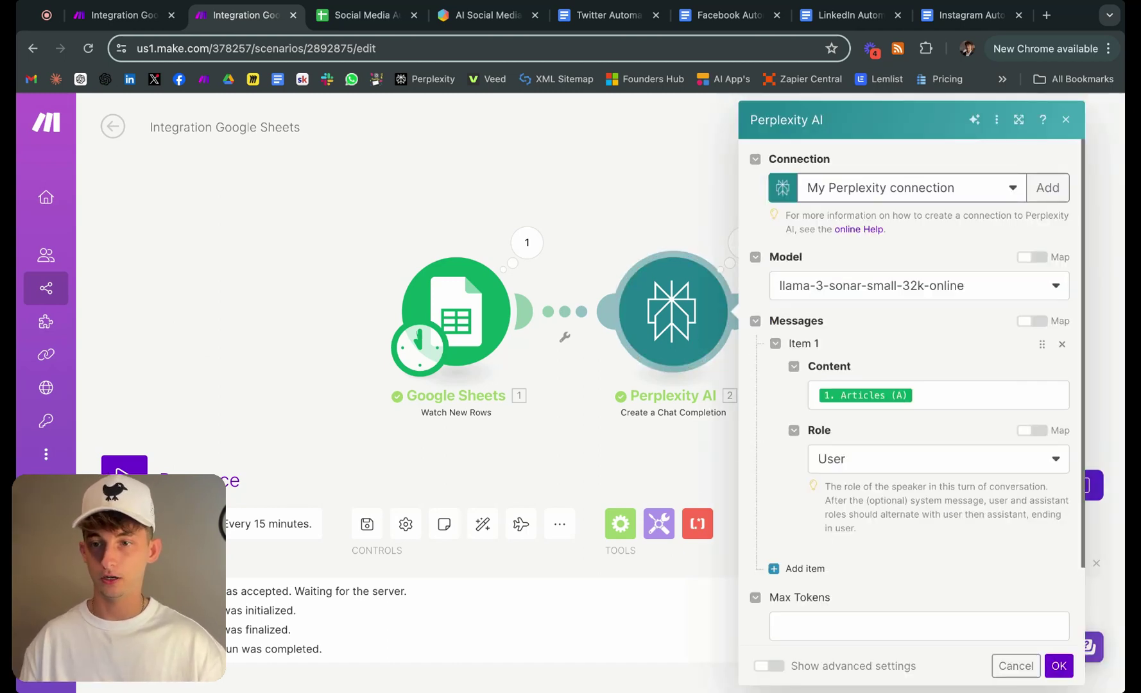
{"action": "left_click", "coordinate": [636, 448]}
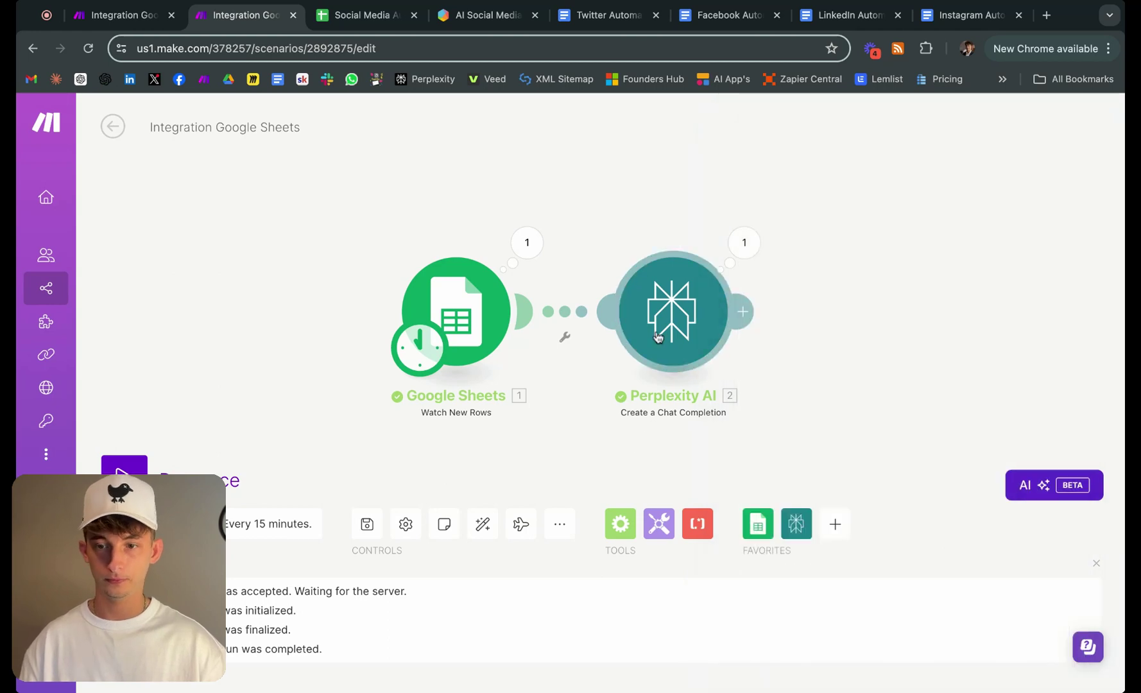
{"action": "left_click", "coordinate": [757, 244]}
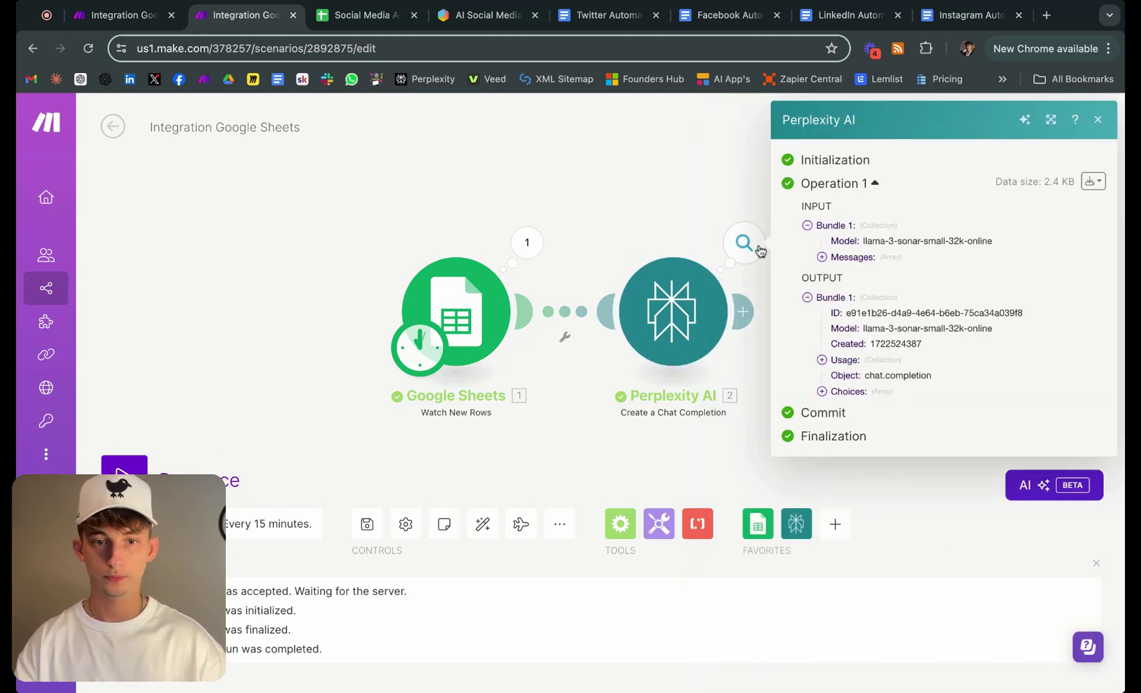
{"action": "left_click", "coordinate": [822, 361]}
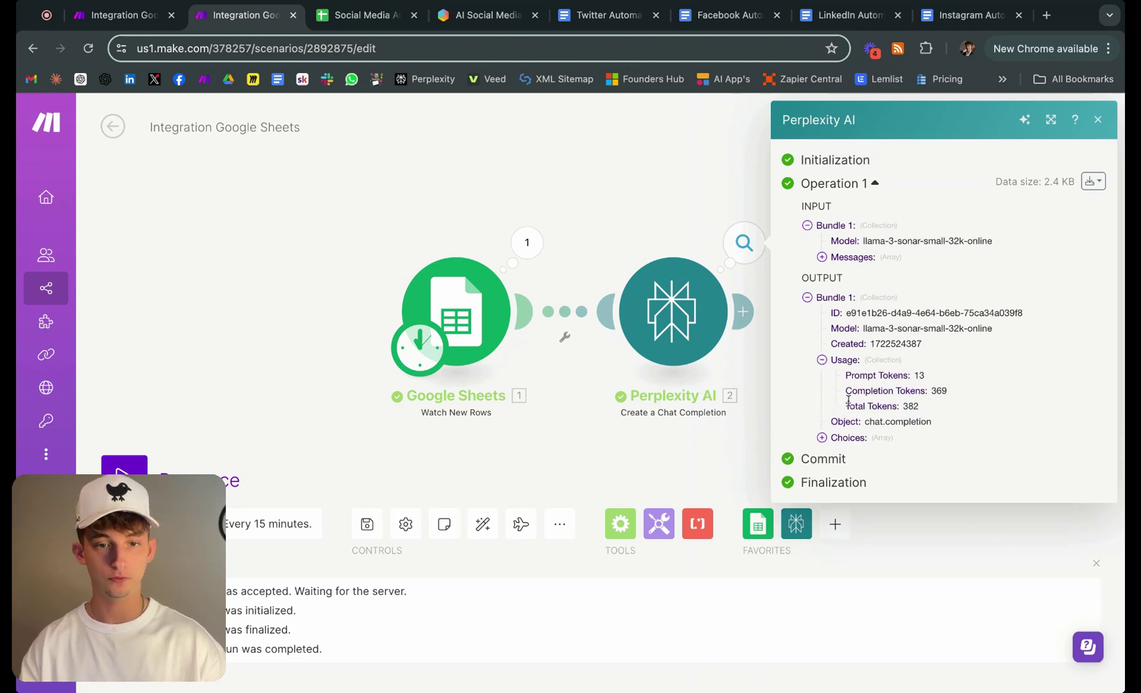
{"action": "left_click", "coordinate": [822, 438]}
{"action": "left_click", "coordinate": [837, 453]}
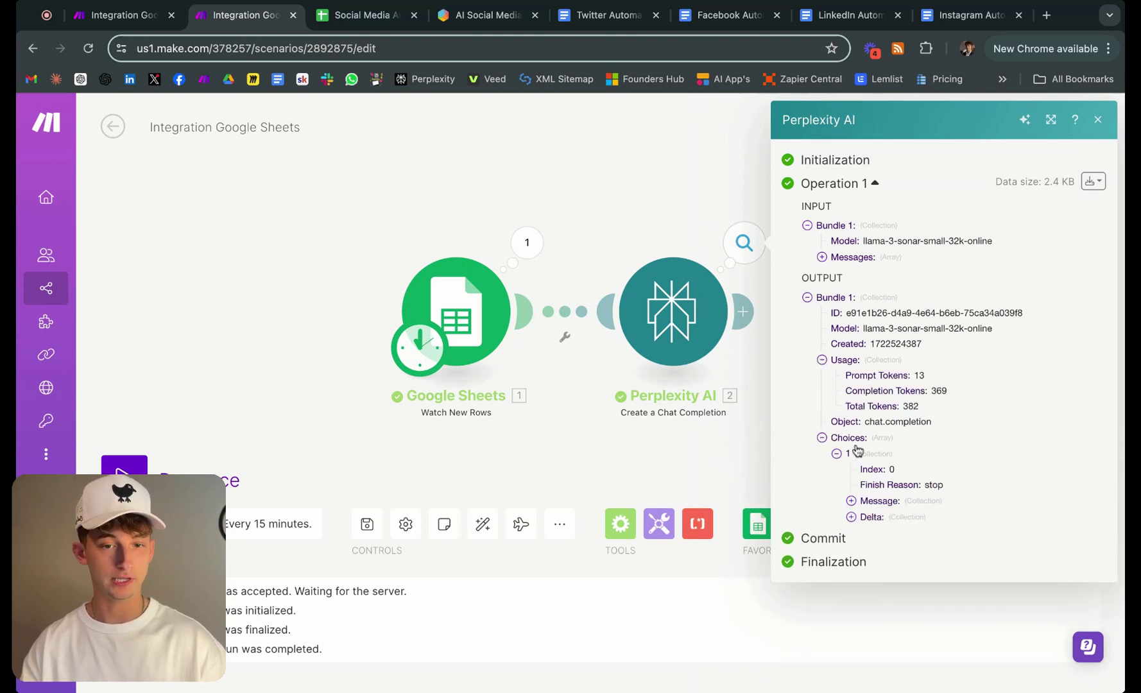
{"action": "left_click", "coordinate": [851, 503]}
{"action": "left_click", "coordinate": [866, 531]}
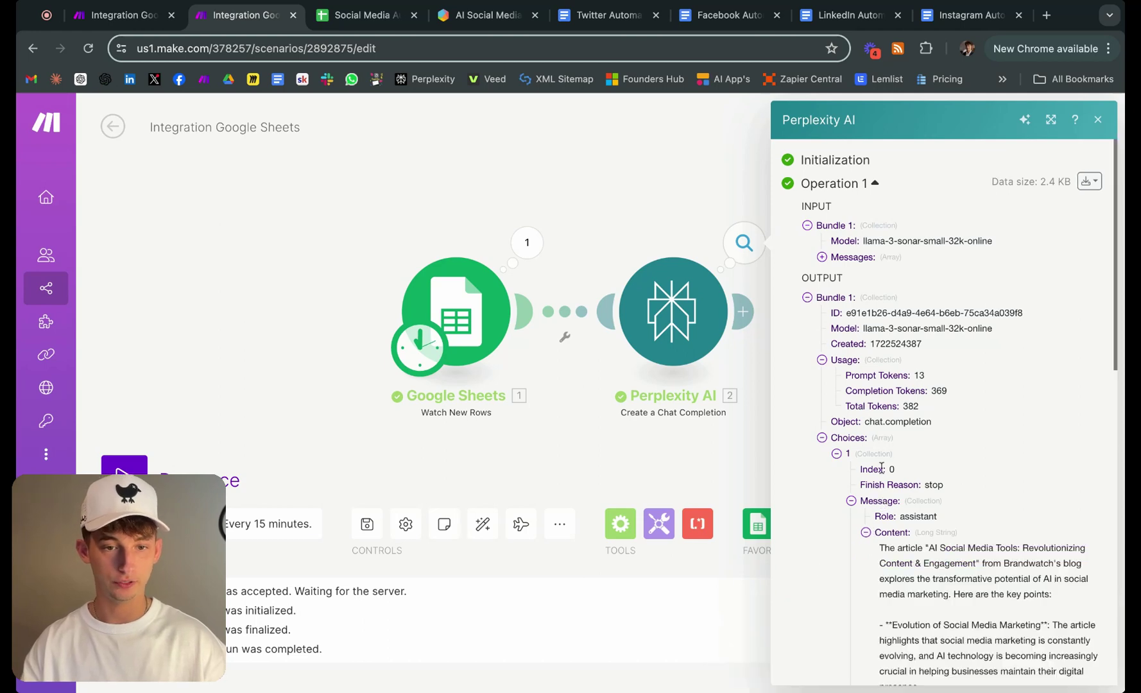
{"action": "scroll", "coordinate": [915, 472], "scroll_direction": "down", "scroll_amount": 4}
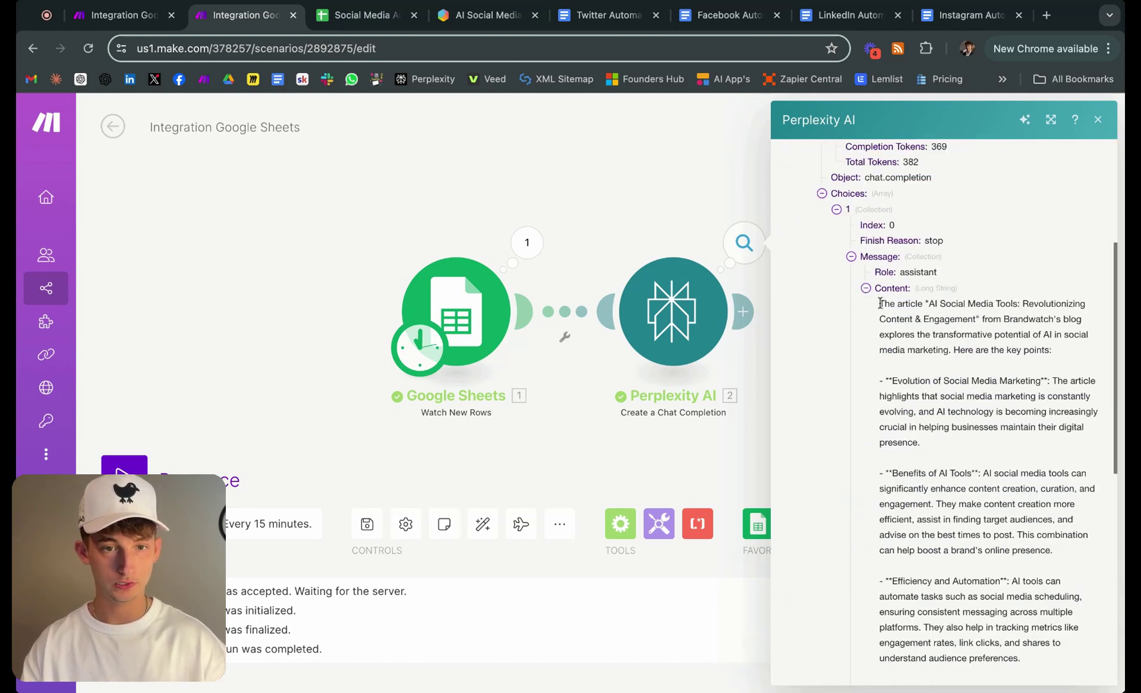
{"action": "left_click_drag", "start_coordinate": [877, 307], "coordinate": [1047, 605]}
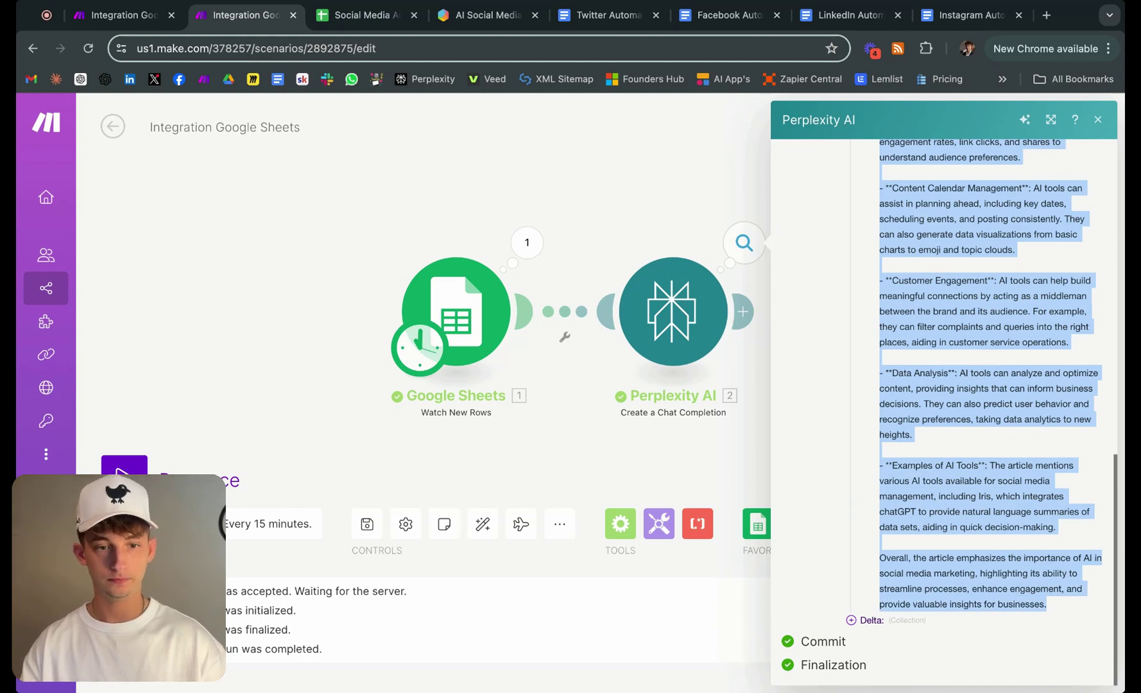
{"action": "scroll", "coordinate": [944, 410], "scroll_direction": "up", "scroll_amount": 8}
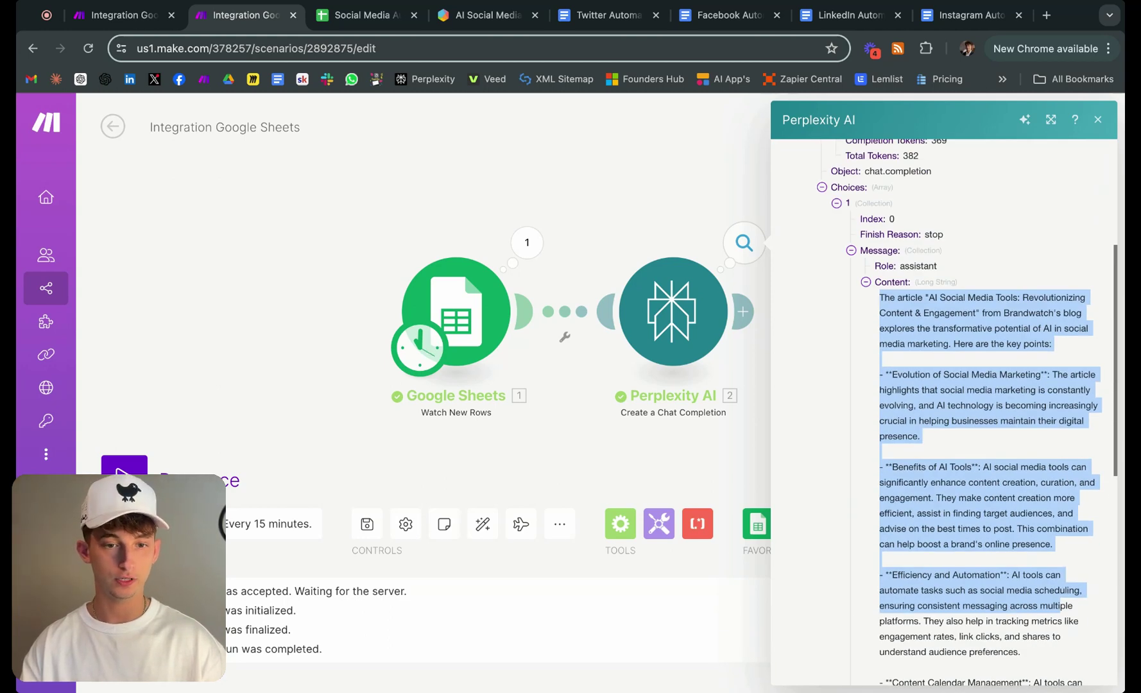
{"action": "scroll", "coordinate": [943, 410], "scroll_direction": "down", "scroll_amount": 8}
{"action": "left_click", "coordinate": [672, 455]}
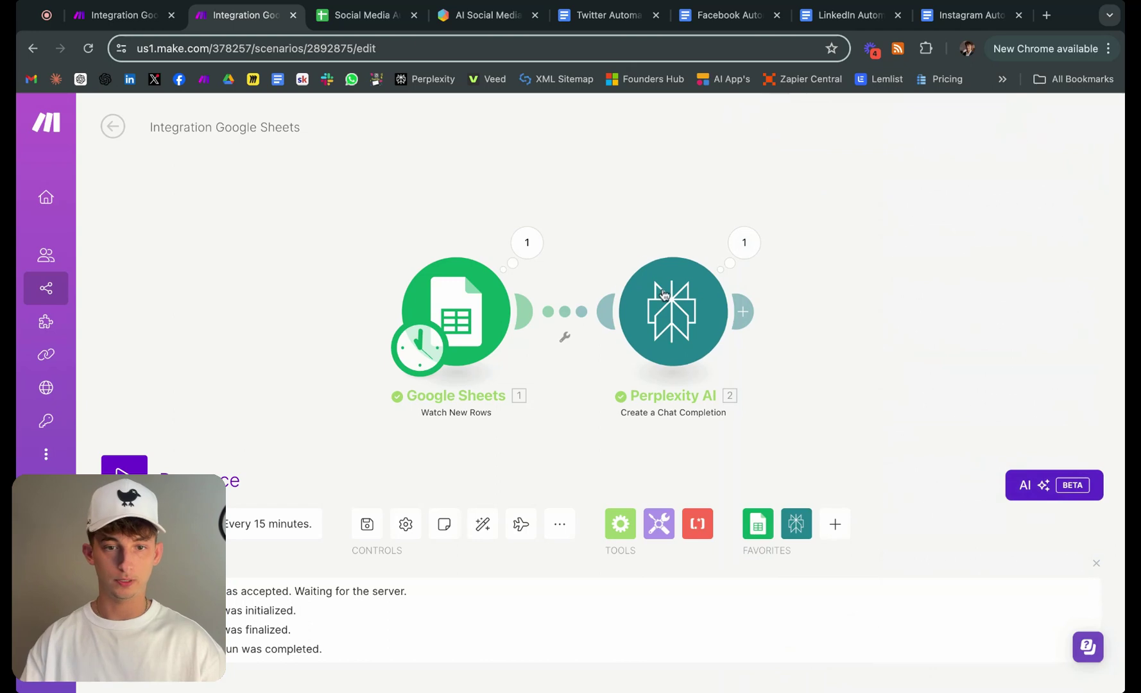
Put the prompt "Summarize the article for me:" before Articles (A) in the Perplexity AI message content and save the module
{"action": "left_click", "coordinate": [673, 312]}
{"action": "left_click", "coordinate": [821, 401]}
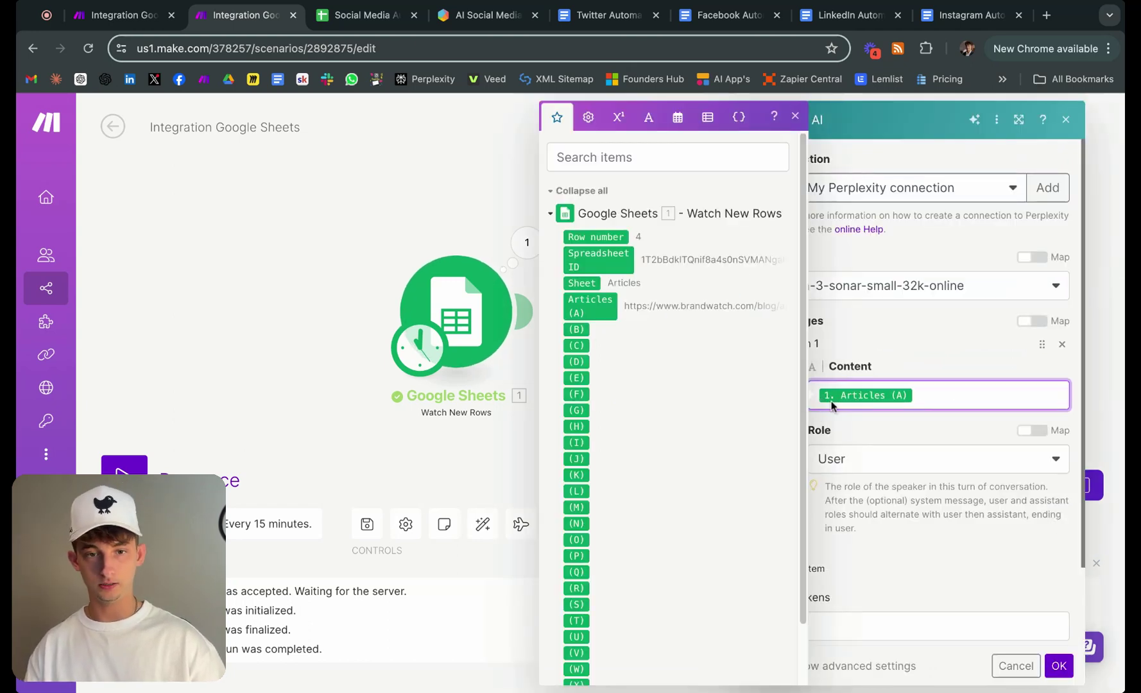
{"action": "type", "text": "Summarize the article "}
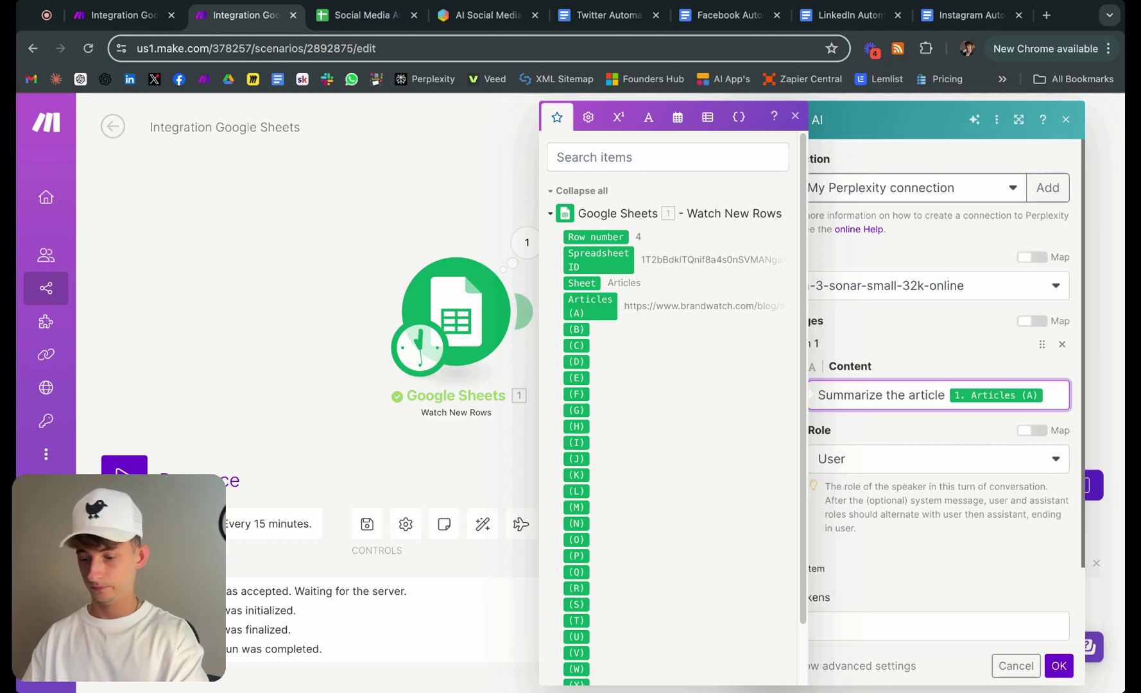
{"action": "type", "text": "for"}
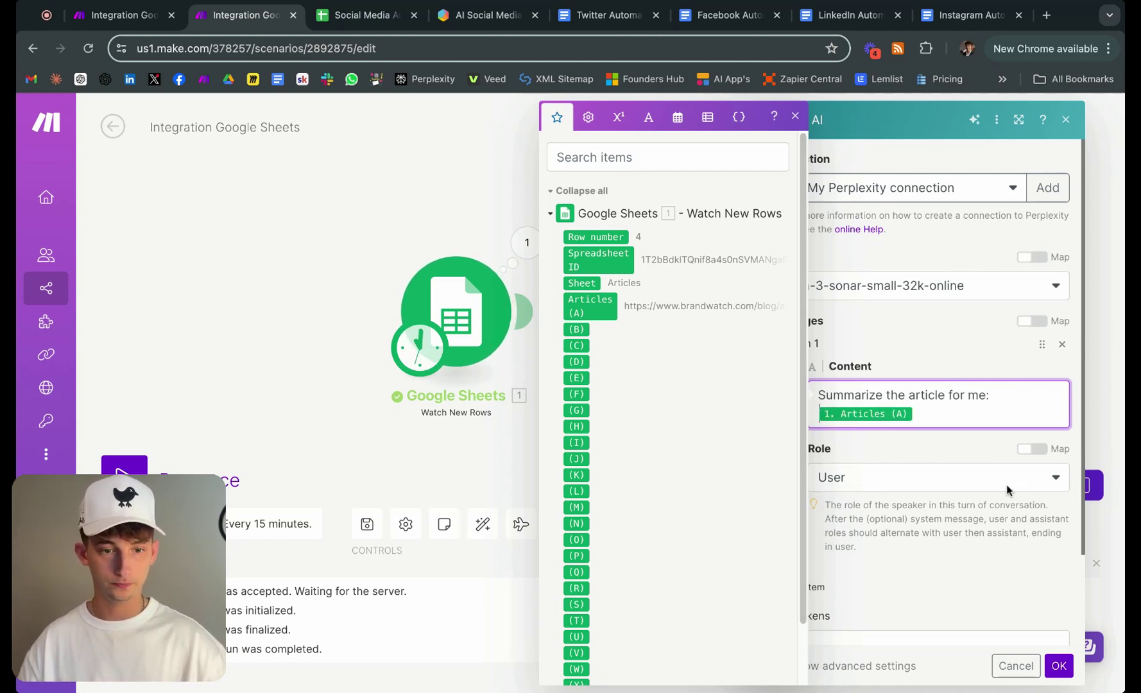
{"action": "left_click", "coordinate": [1068, 665]}
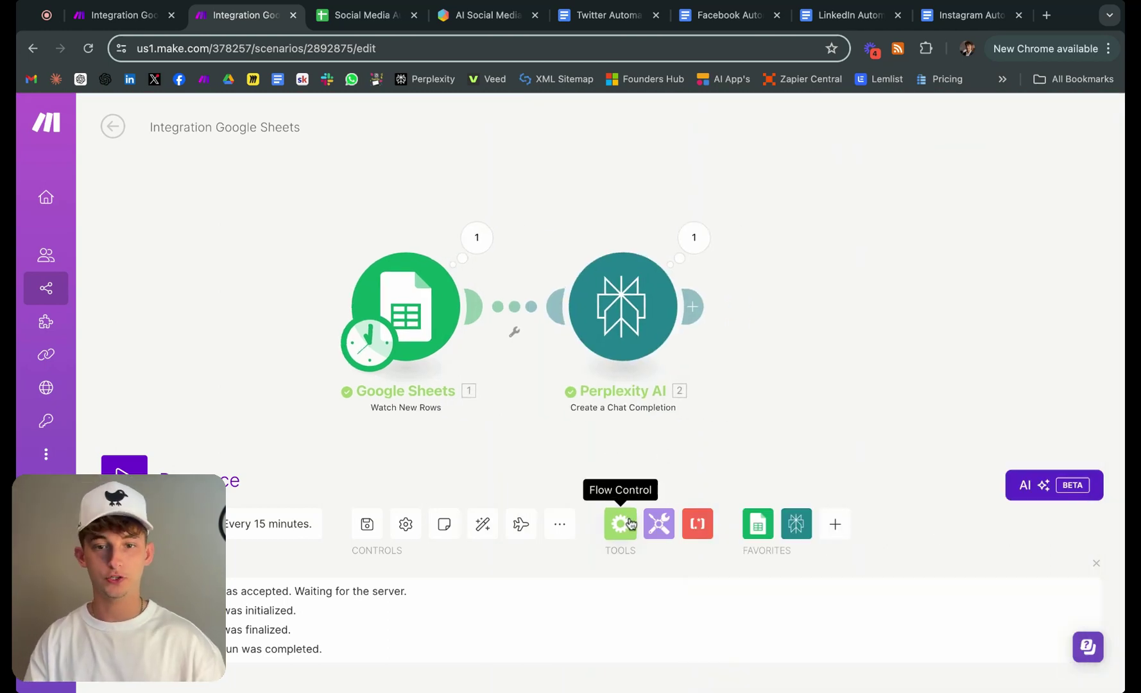
Look over the Usage and Choices sections of the Perplexity AI module's output bundle
{"action": "left_click", "coordinate": [693, 238]}
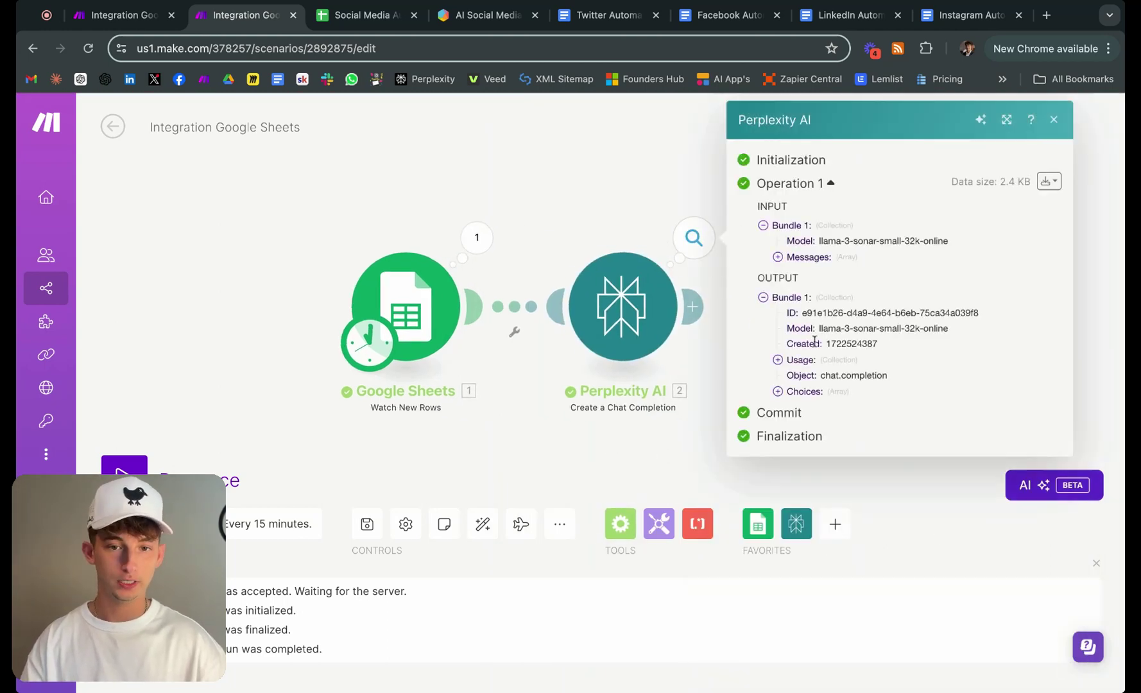
{"action": "left_click", "coordinate": [779, 360]}
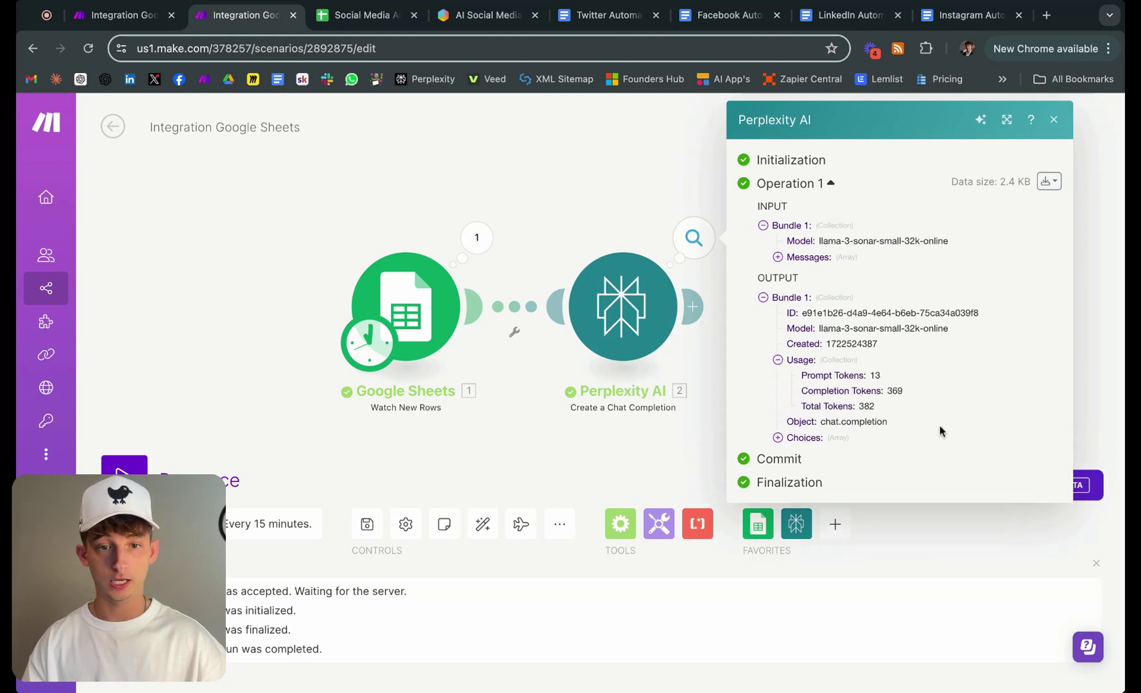
{"action": "left_click", "coordinate": [777, 437]}
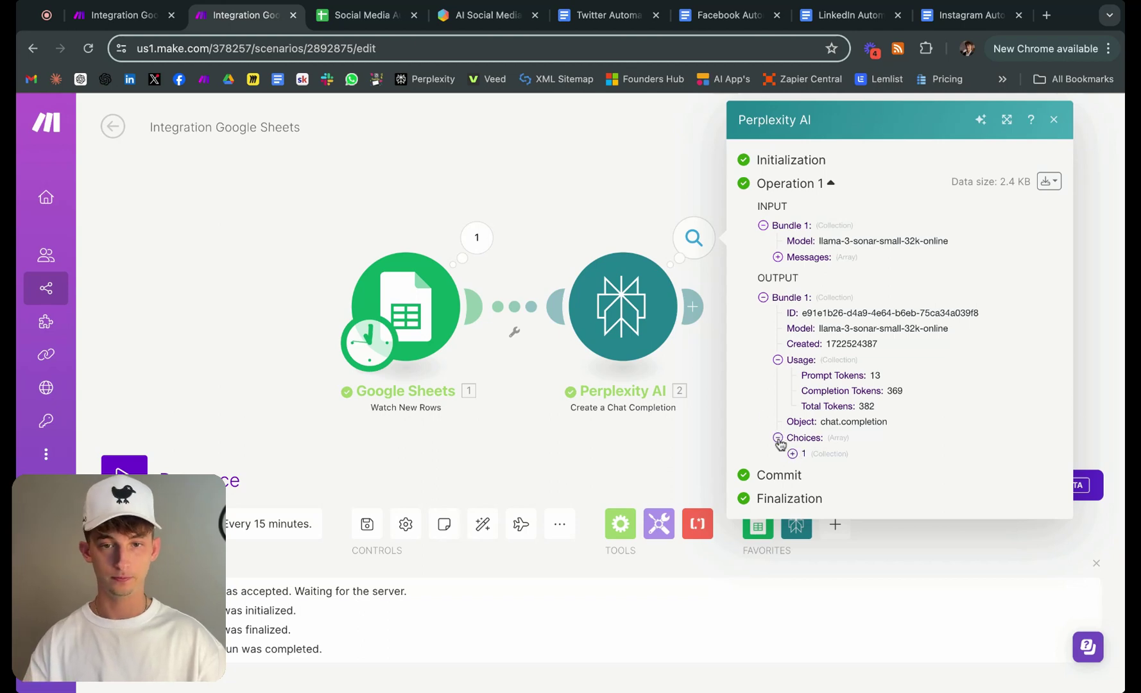
{"action": "left_click", "coordinate": [687, 434]}
Add a Flow Control Router after Perplexity AI and extend it to four routes with empty modules
{"action": "left_click", "coordinate": [620, 524]}
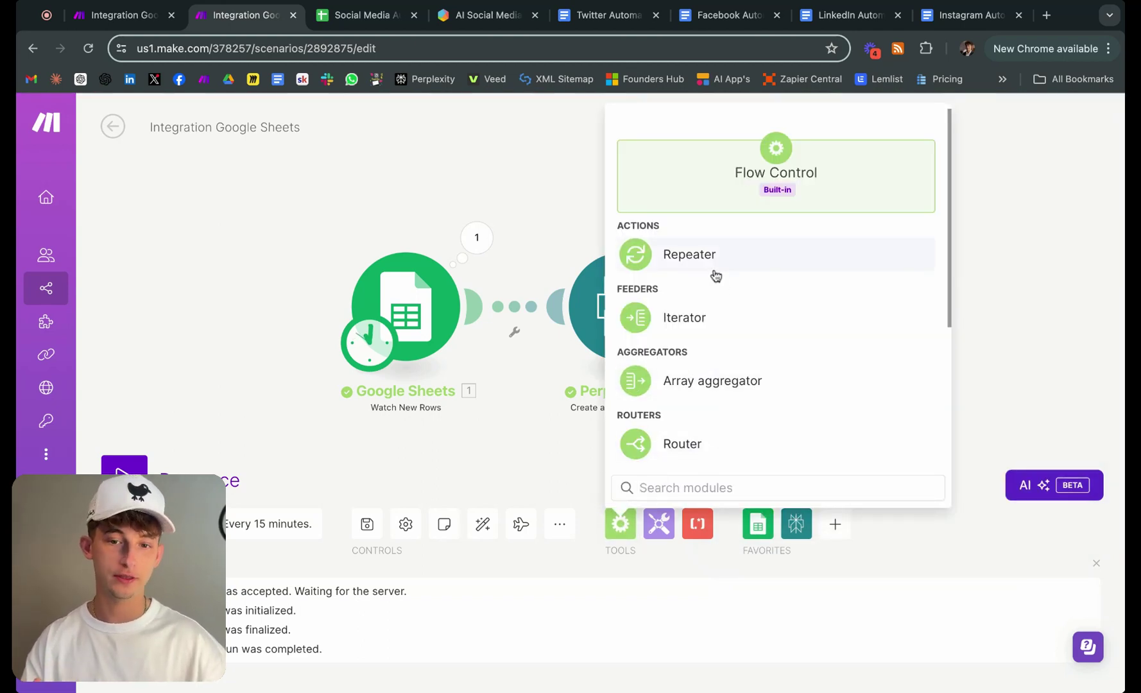
{"action": "left_click", "coordinate": [657, 443]}
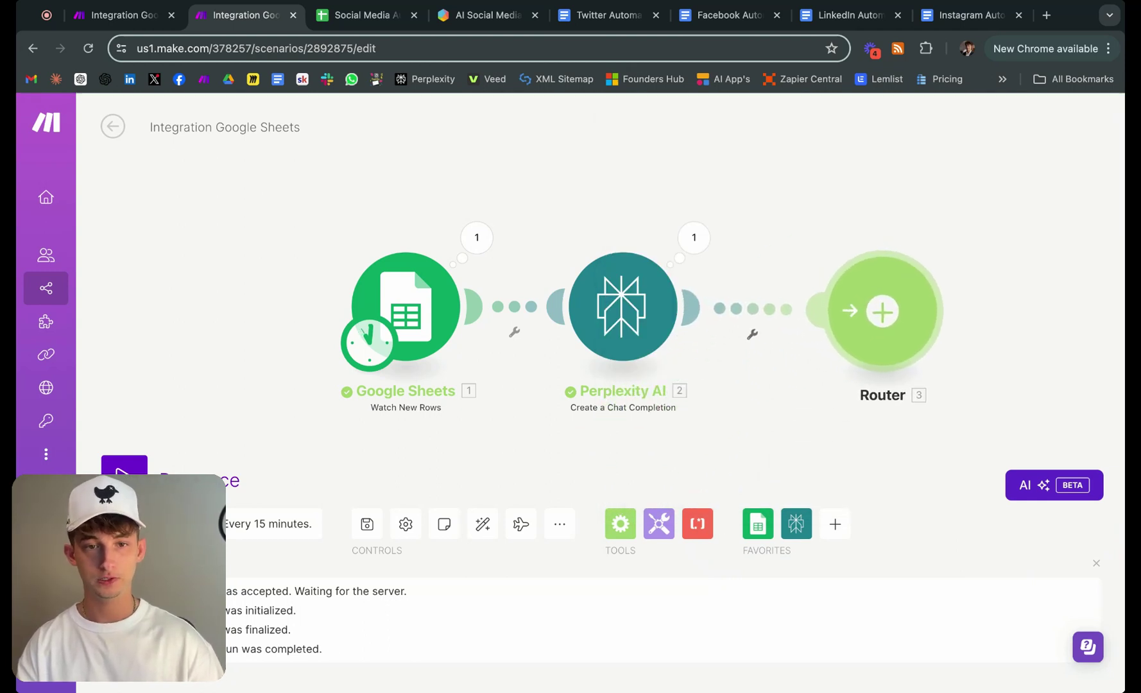
{"action": "left_click", "coordinate": [606, 384]}
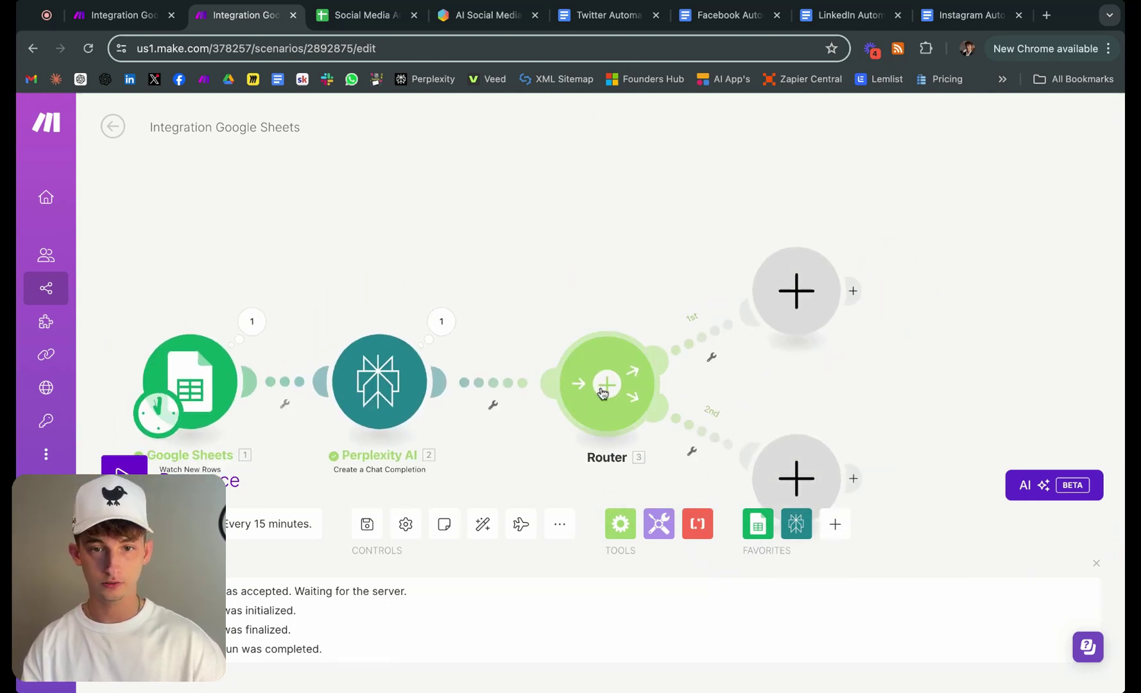
{"action": "left_click", "coordinate": [591, 313]}
{"action": "left_click", "coordinate": [591, 313]}
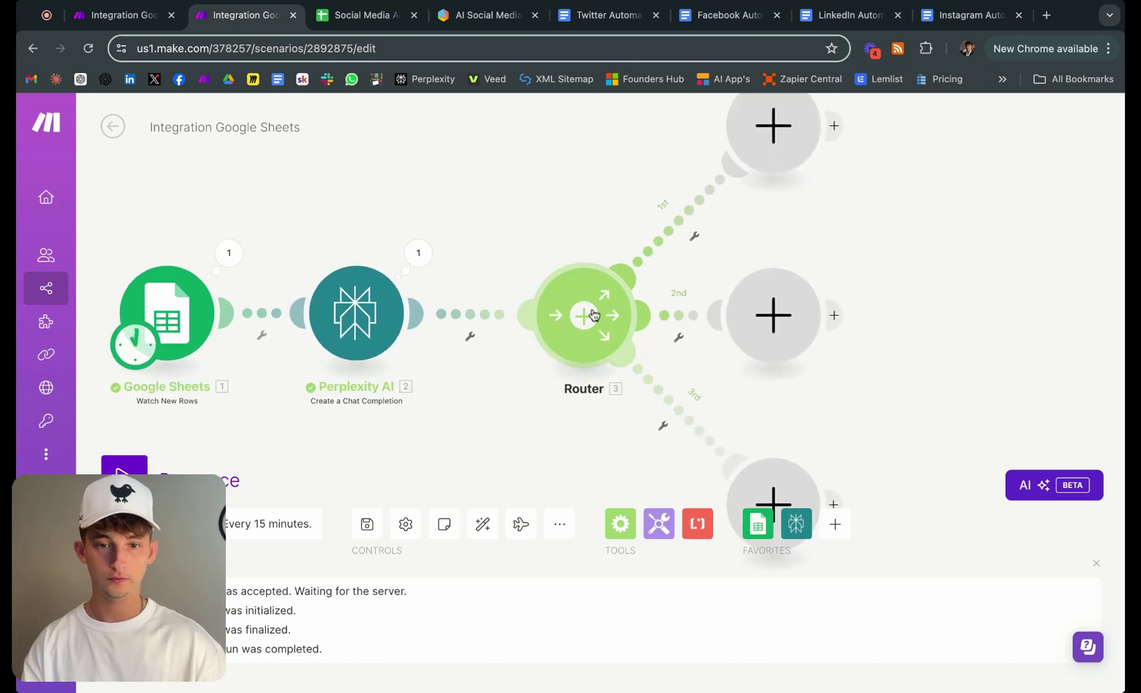
{"action": "scroll", "coordinate": [834, 330], "scroll_direction": "down", "scroll_amount": 10}
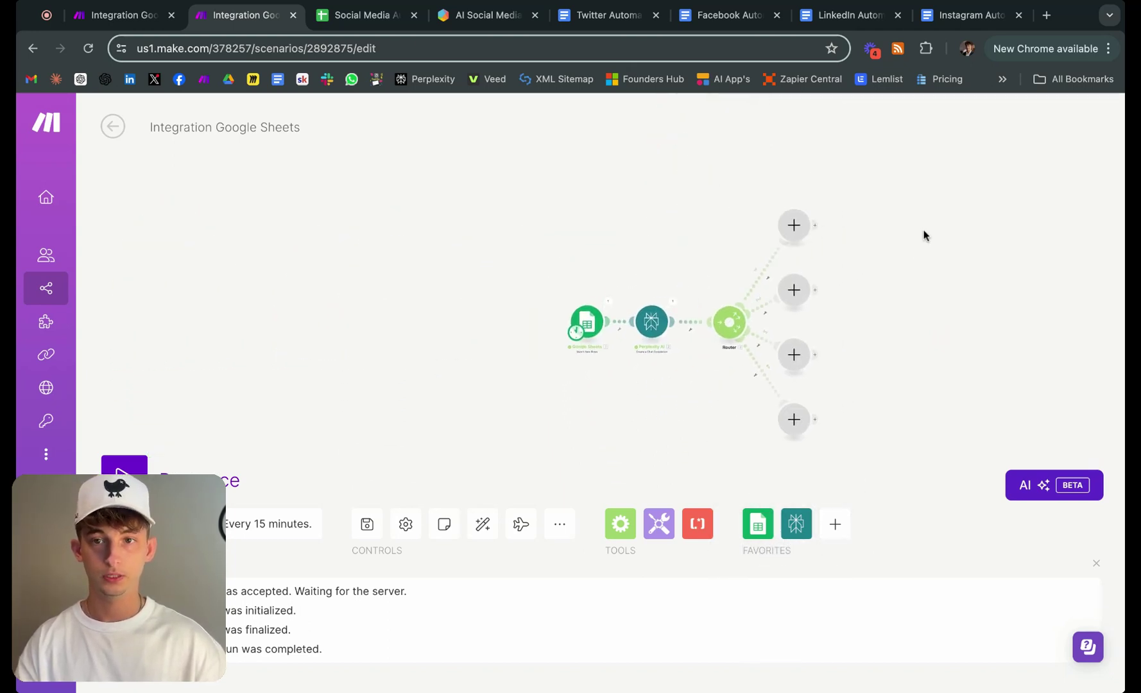
In the Automate Social Media scenario, review the Facebook route's OpenAI prompt and copy that OpenAI module
{"action": "left_click", "coordinate": [122, 15]}
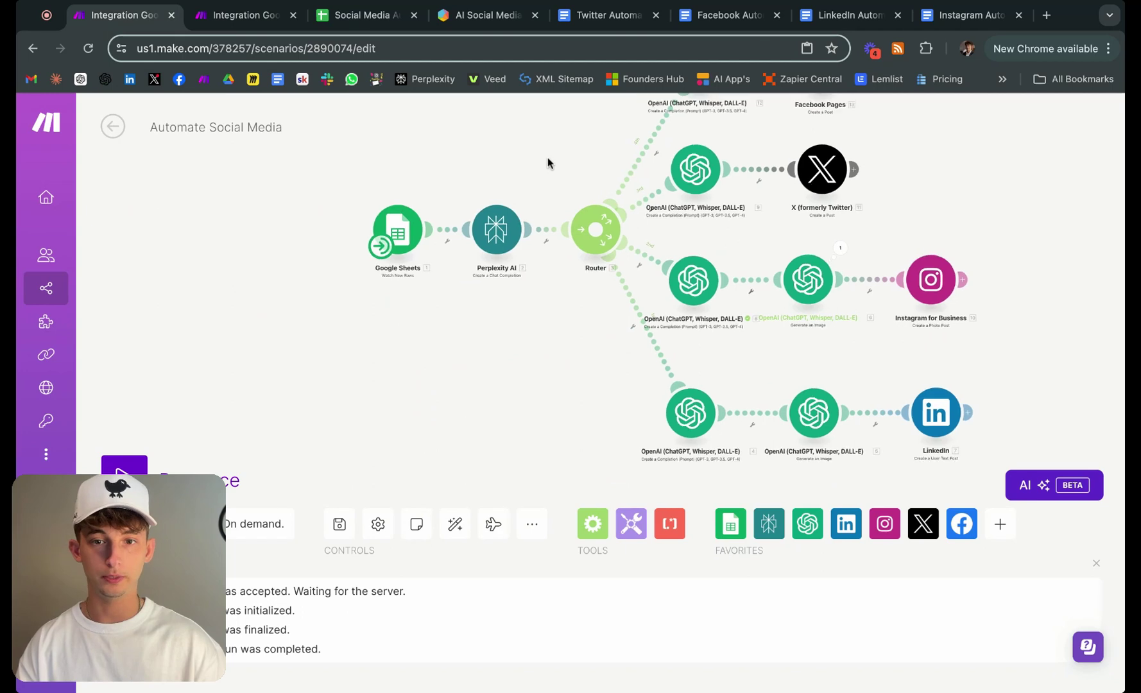
{"action": "left_click", "coordinate": [556, 223]}
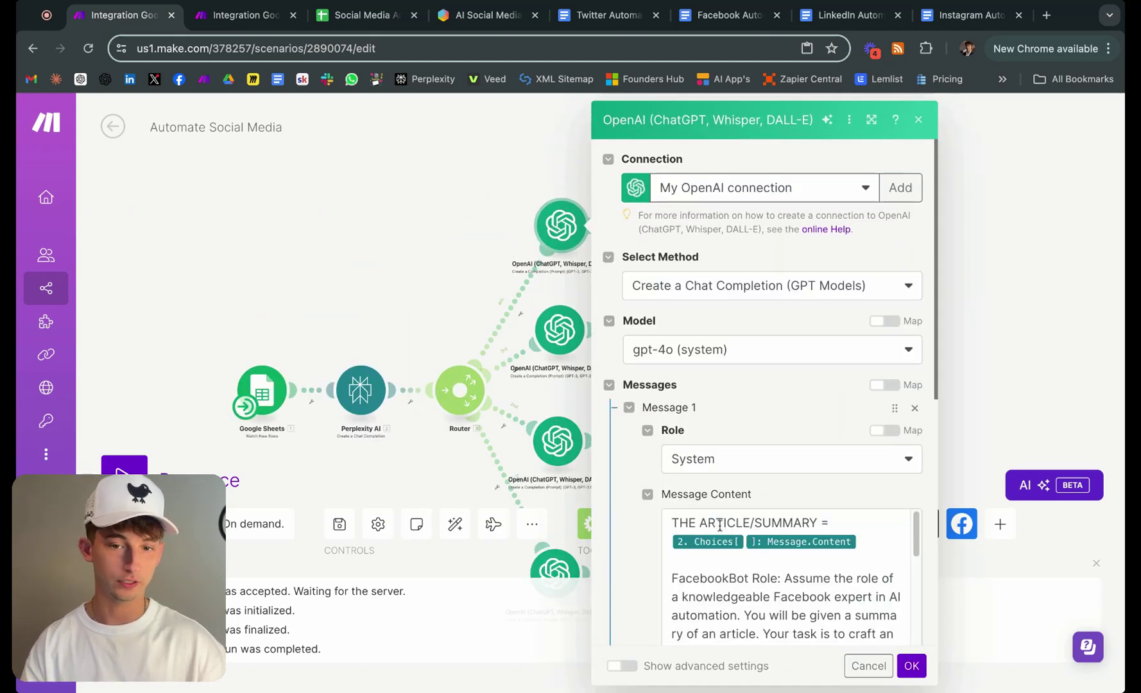
{"action": "scroll", "coordinate": [738, 532], "scroll_direction": "down", "scroll_amount": 10}
{"action": "scroll", "coordinate": [770, 324], "scroll_direction": "down", "scroll_amount": 5}
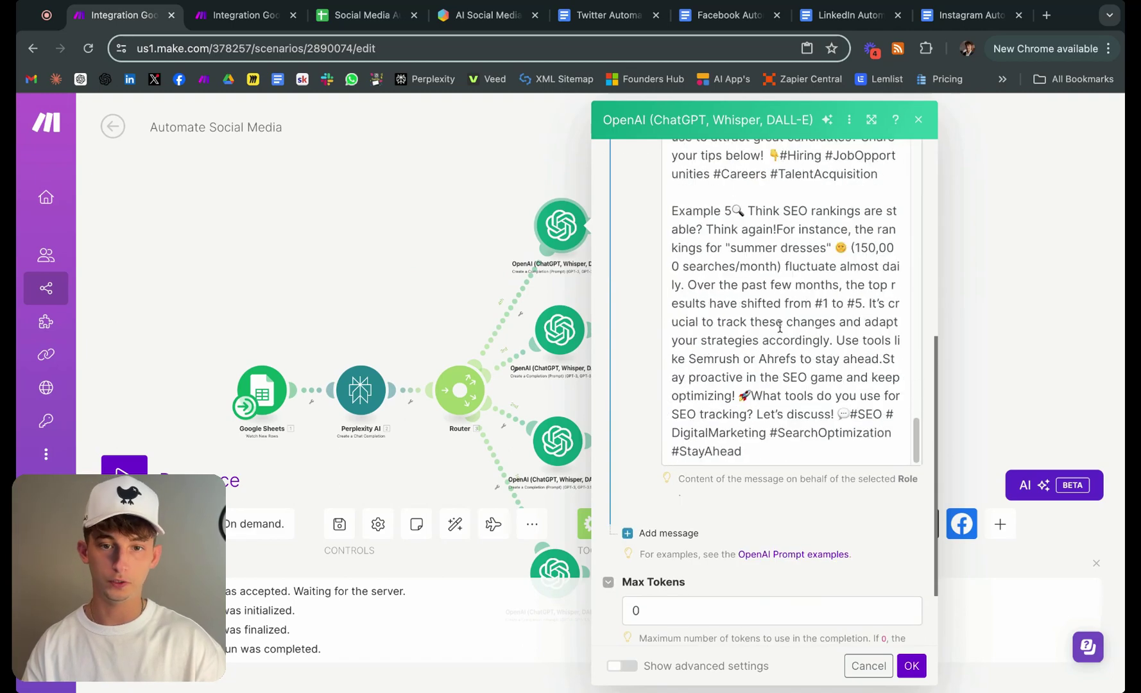
{"action": "scroll", "coordinate": [778, 361], "scroll_direction": "up", "scroll_amount": 15}
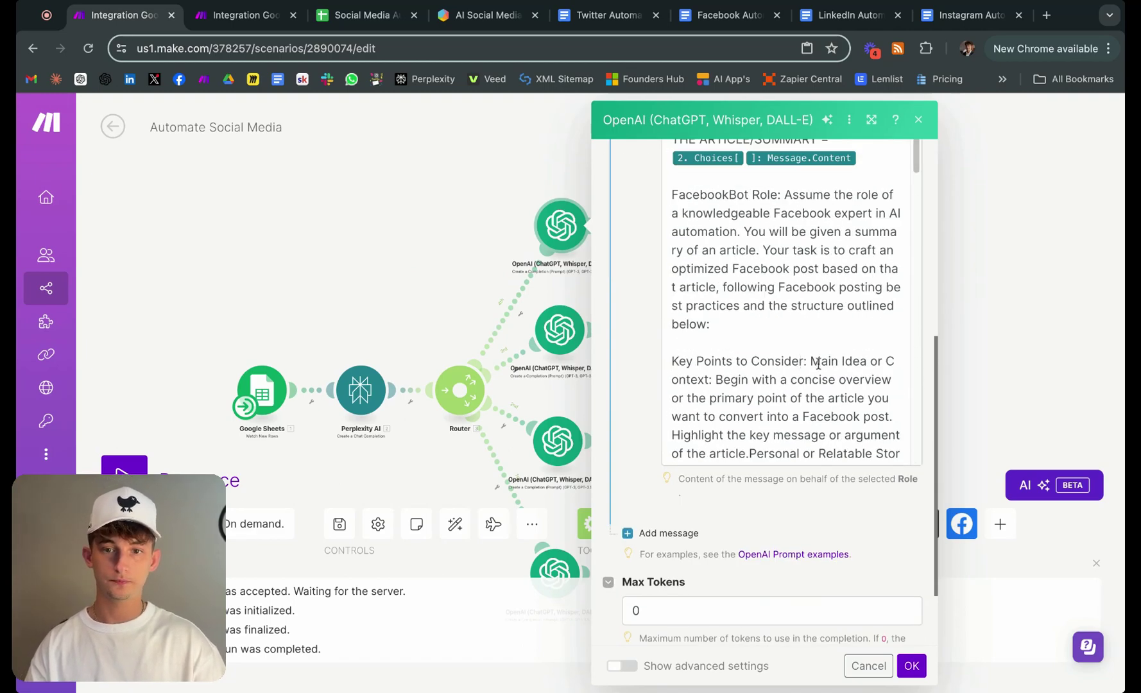
{"action": "left_click", "coordinate": [395, 267]}
{"action": "right_click", "coordinate": [569, 235]}
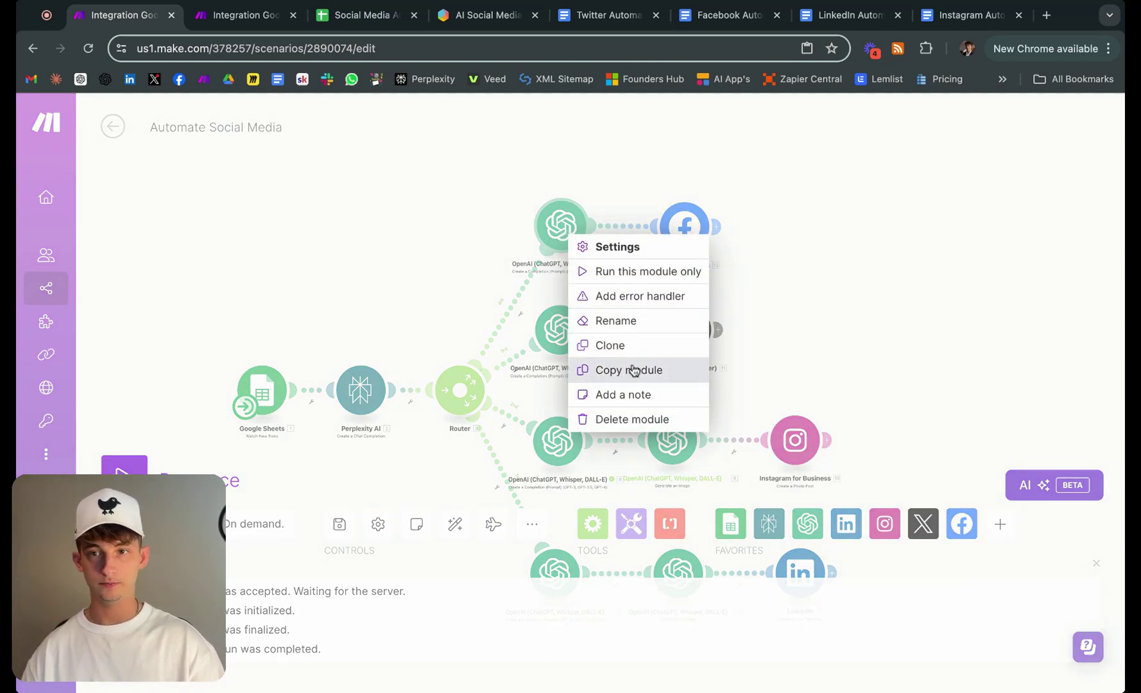
{"action": "left_click", "coordinate": [633, 371]}
In the Integration Google Sheets scenario, delete the four empty modules attached to the Router
{"action": "left_click", "coordinate": [221, 16]}
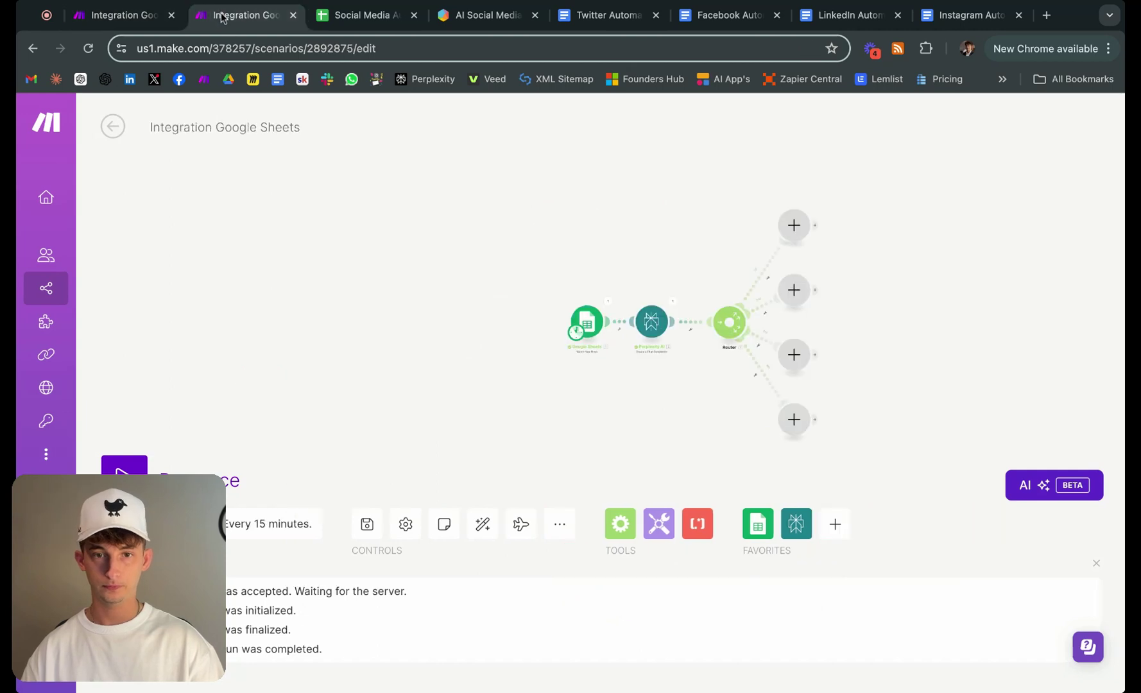
{"action": "right_click", "coordinate": [810, 225]}
{"action": "left_click", "coordinate": [828, 259]}
{"action": "right_click", "coordinate": [808, 290]}
{"action": "left_click", "coordinate": [821, 328]}
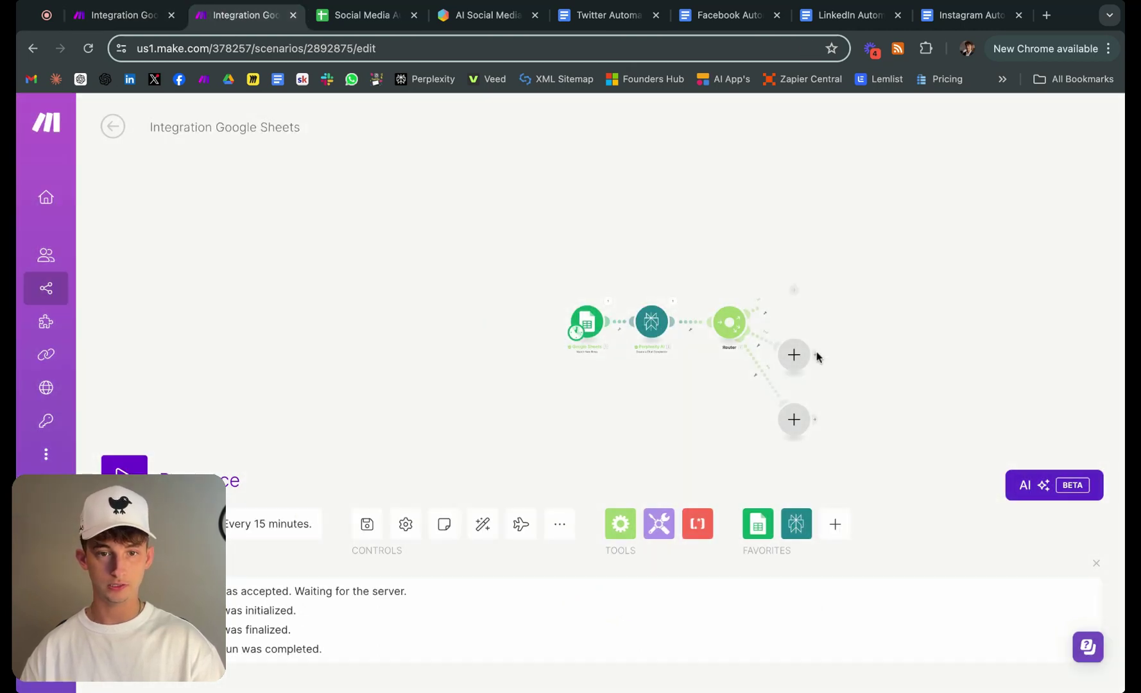
{"action": "right_click", "coordinate": [815, 357]}
{"action": "left_click", "coordinate": [834, 402]}
{"action": "right_click", "coordinate": [808, 421]}
{"action": "left_click", "coordinate": [834, 461]}
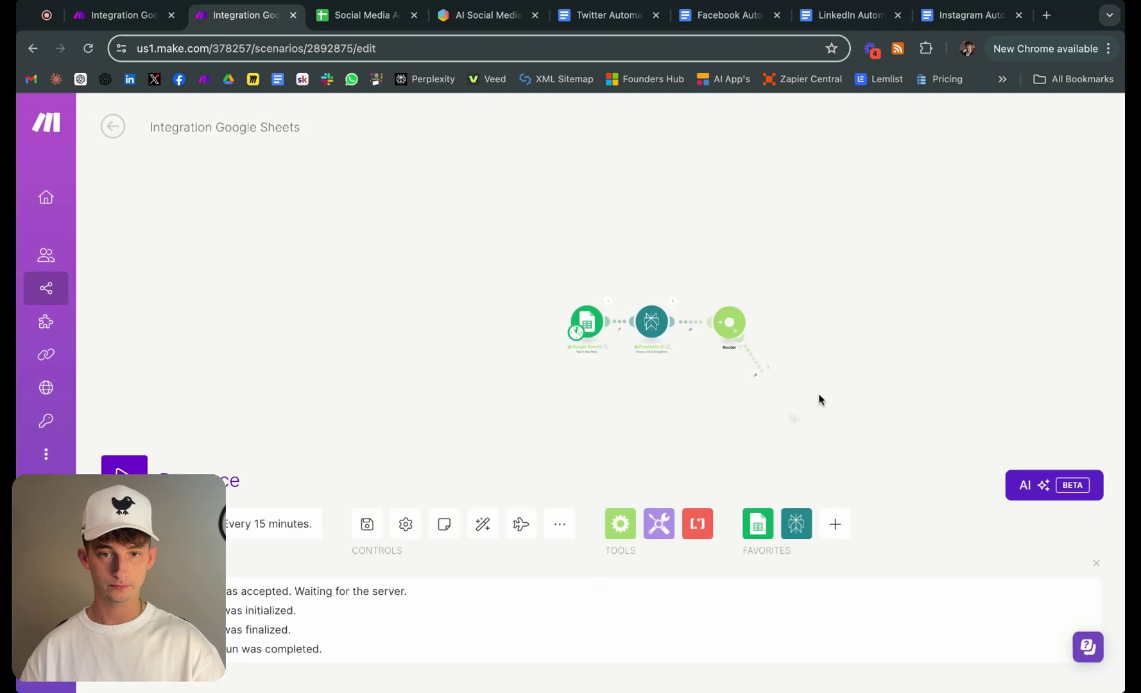
Paste the copied OpenAI module into the scenario and connect it to the Router as its first route
{"action": "scroll", "coordinate": [687, 265], "scroll_direction": "right", "scroll_amount": 3}
{"action": "key", "text": "super+v"}
{"action": "scroll", "coordinate": [713, 273], "scroll_direction": "up", "scroll_amount": 5}
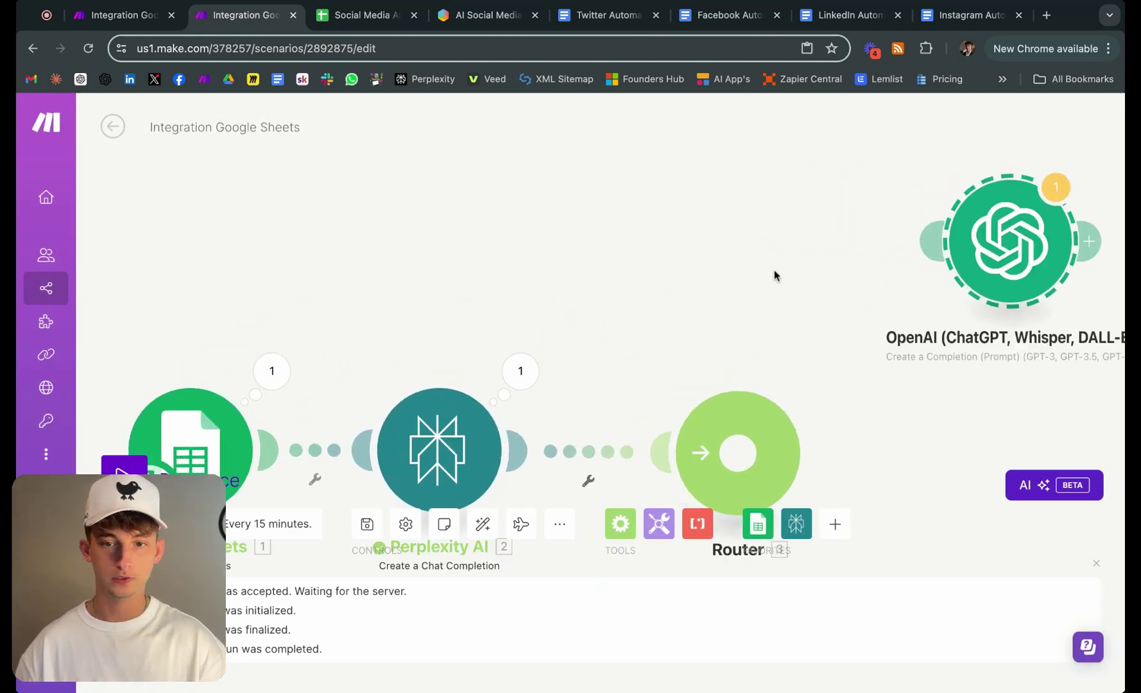
{"action": "left_click_drag", "start_coordinate": [774, 271], "coordinate": [447, 259]}
{"action": "left_click_drag", "start_coordinate": [666, 254], "coordinate": [629, 114]}
{"action": "scroll", "coordinate": [487, 301], "scroll_direction": "down", "scroll_amount": 3}
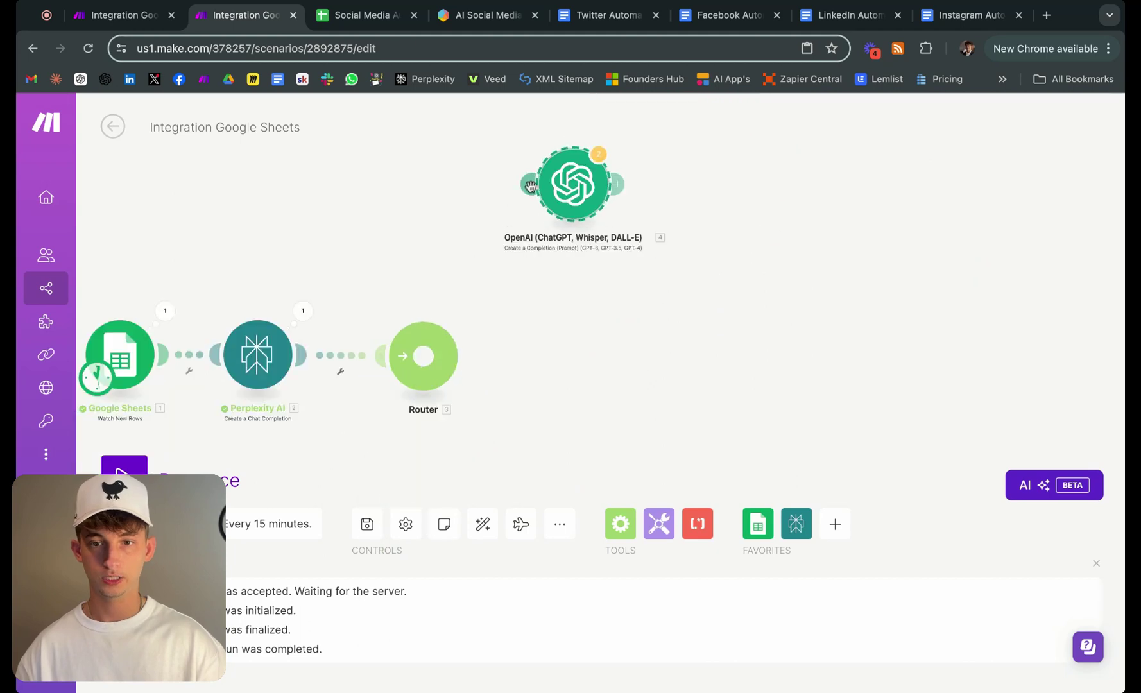
{"action": "left_click_drag", "start_coordinate": [531, 187], "coordinate": [557, 144]}
{"action": "scroll", "coordinate": [653, 208], "scroll_direction": "down", "scroll_amount": 2}
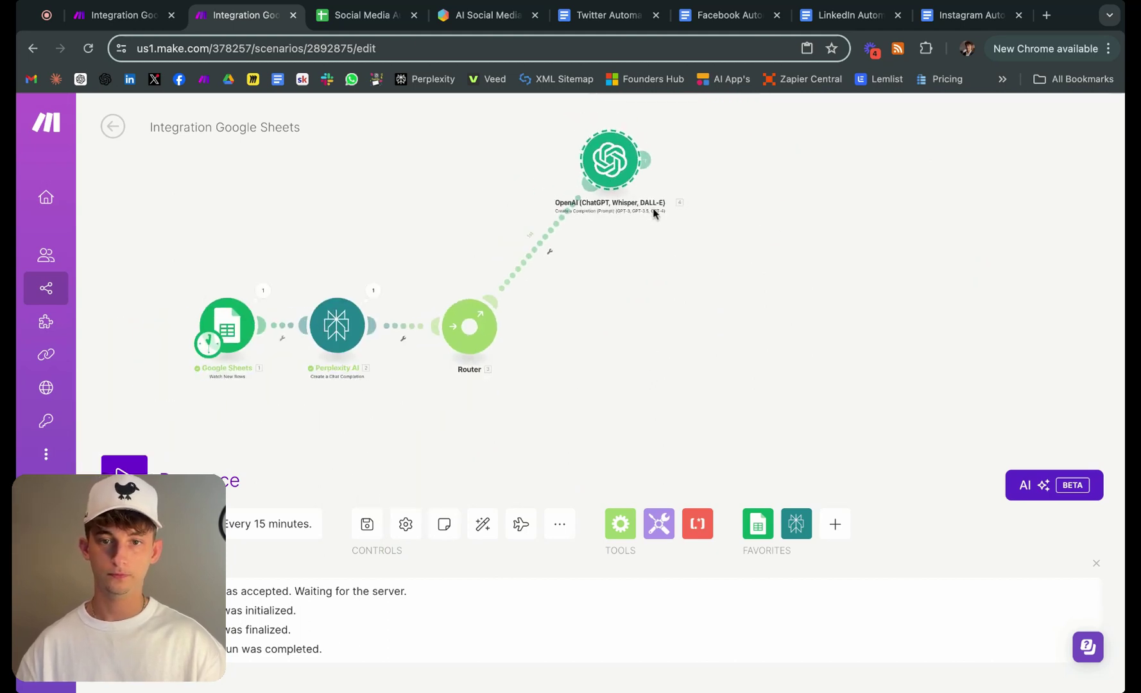
In the pasted OpenAI module, replace the mapping after "THE ARTICLE/SUMMARY =" with Perplexity AI's Choices[] Message Content
{"action": "left_click", "coordinate": [610, 160]}
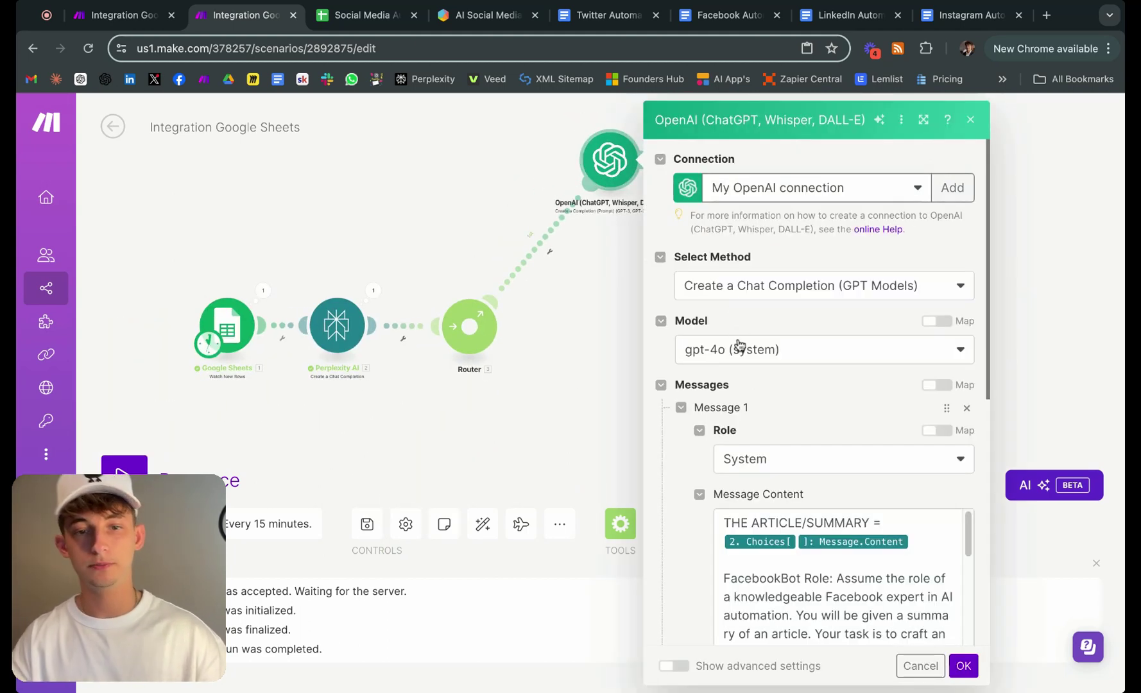
{"action": "scroll", "coordinate": [738, 345], "scroll_direction": "down", "scroll_amount": 3}
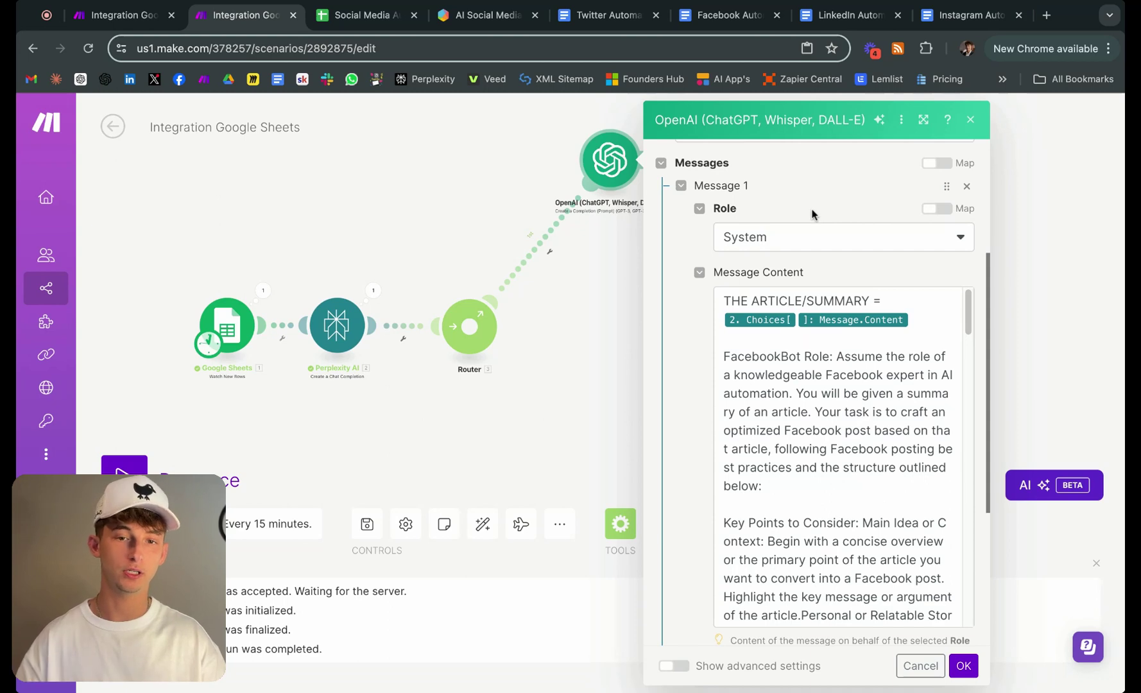
{"action": "scroll", "coordinate": [817, 394], "scroll_direction": "down", "scroll_amount": 2}
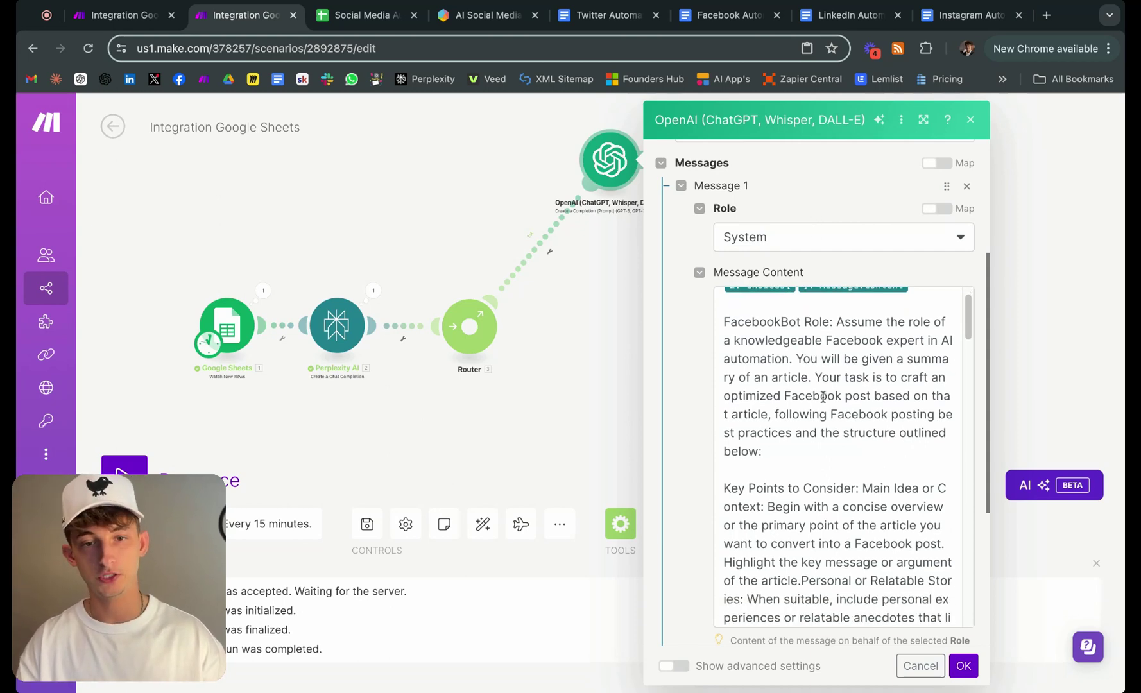
{"action": "scroll", "coordinate": [822, 398], "scroll_direction": "up", "scroll_amount": 2}
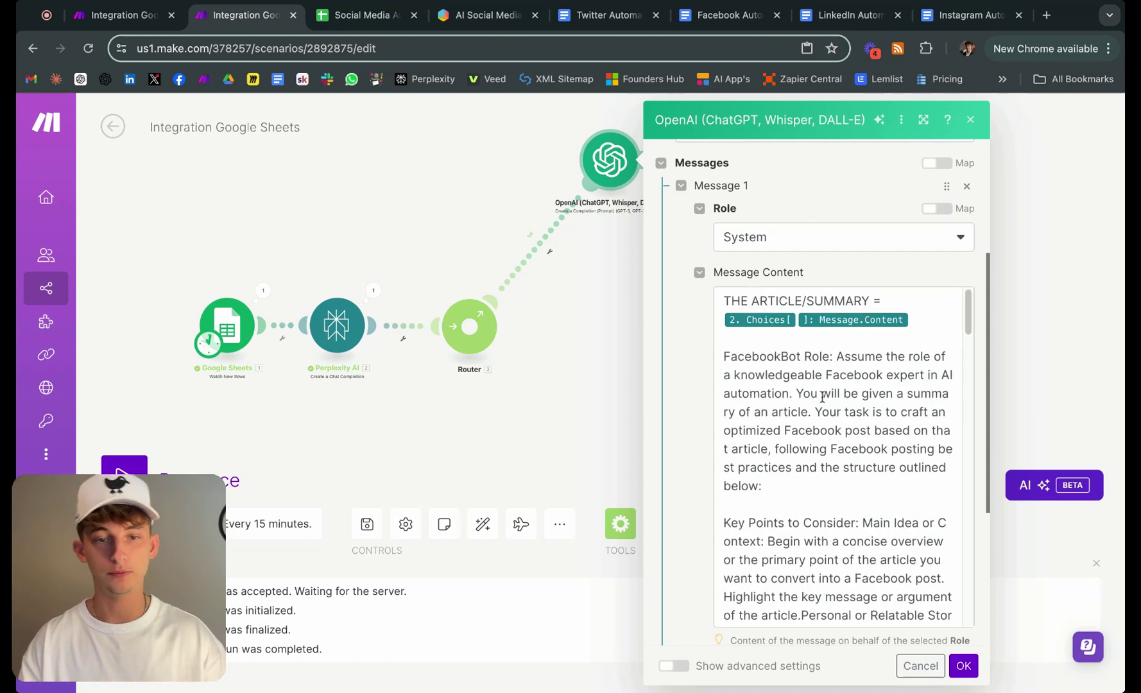
{"action": "left_click", "coordinate": [774, 296]}
{"action": "left_click", "coordinate": [920, 326]}
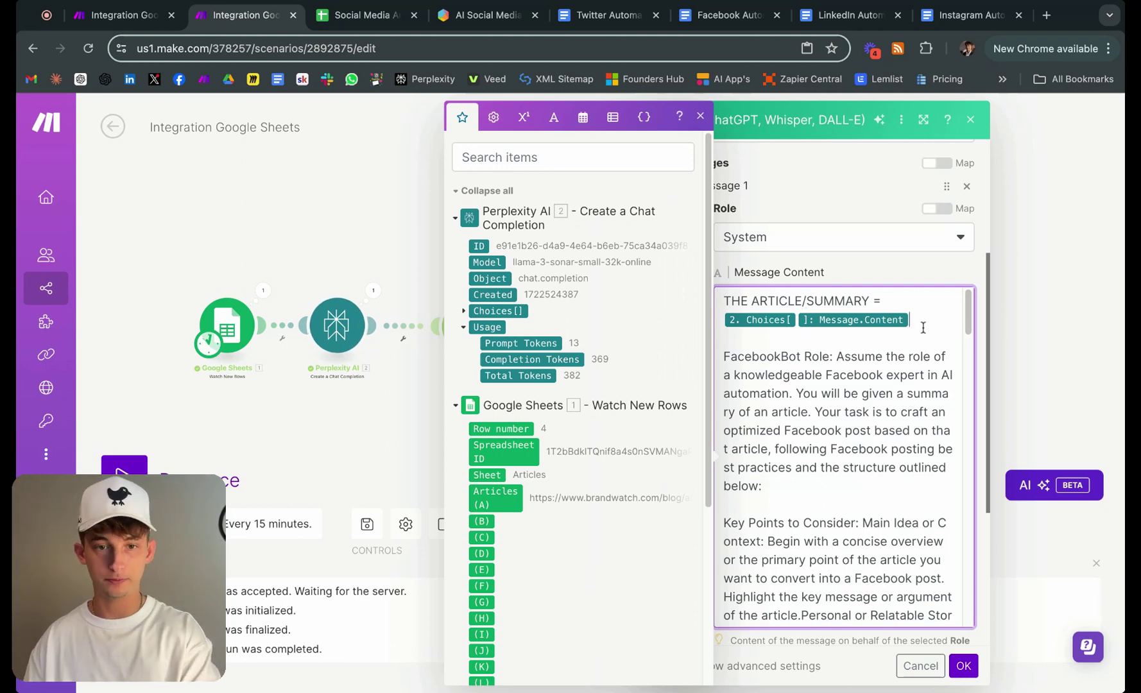
{"action": "key", "text": "BackSpace"}
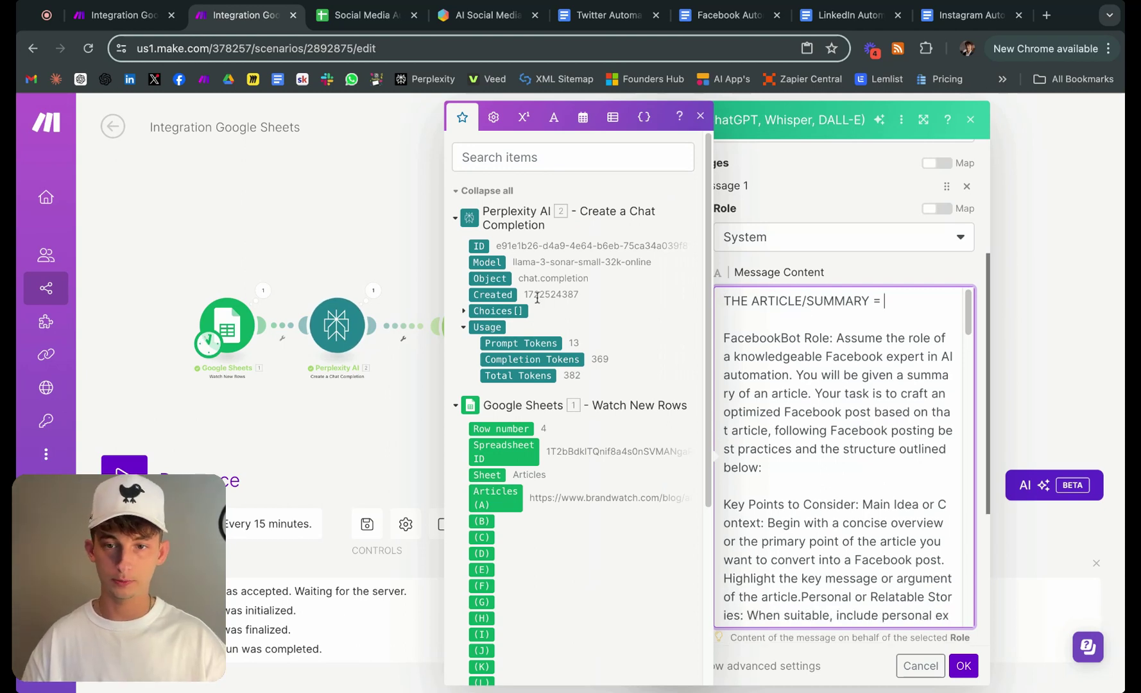
{"action": "left_click", "coordinate": [465, 312]}
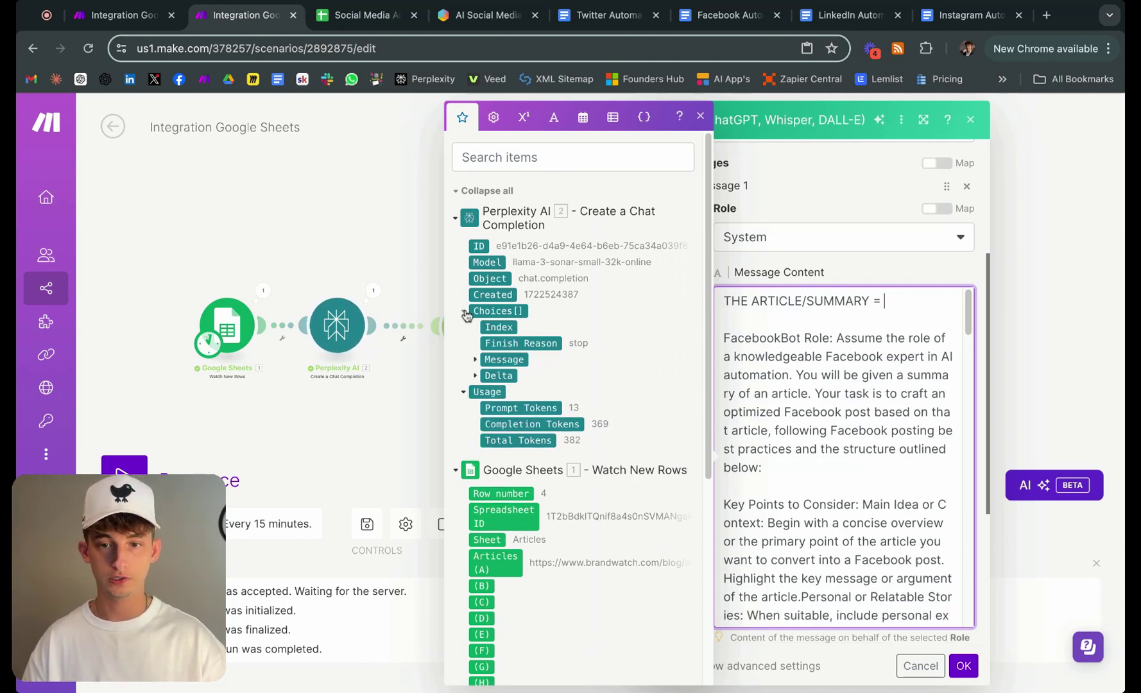
{"action": "left_click", "coordinate": [475, 359]}
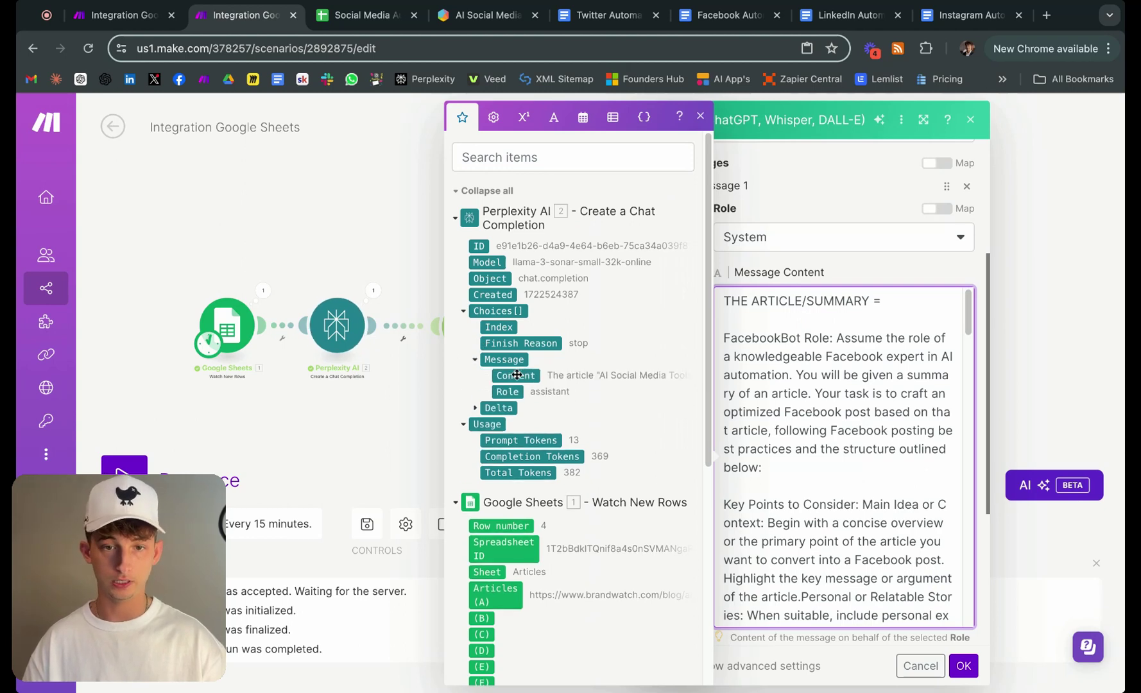
{"action": "left_click", "coordinate": [517, 374]}
Read through the FacebookBot prompt in the OpenAI message content, from the role and key points to the example posts
{"action": "scroll", "coordinate": [802, 370], "scroll_direction": "down", "scroll_amount": 2}
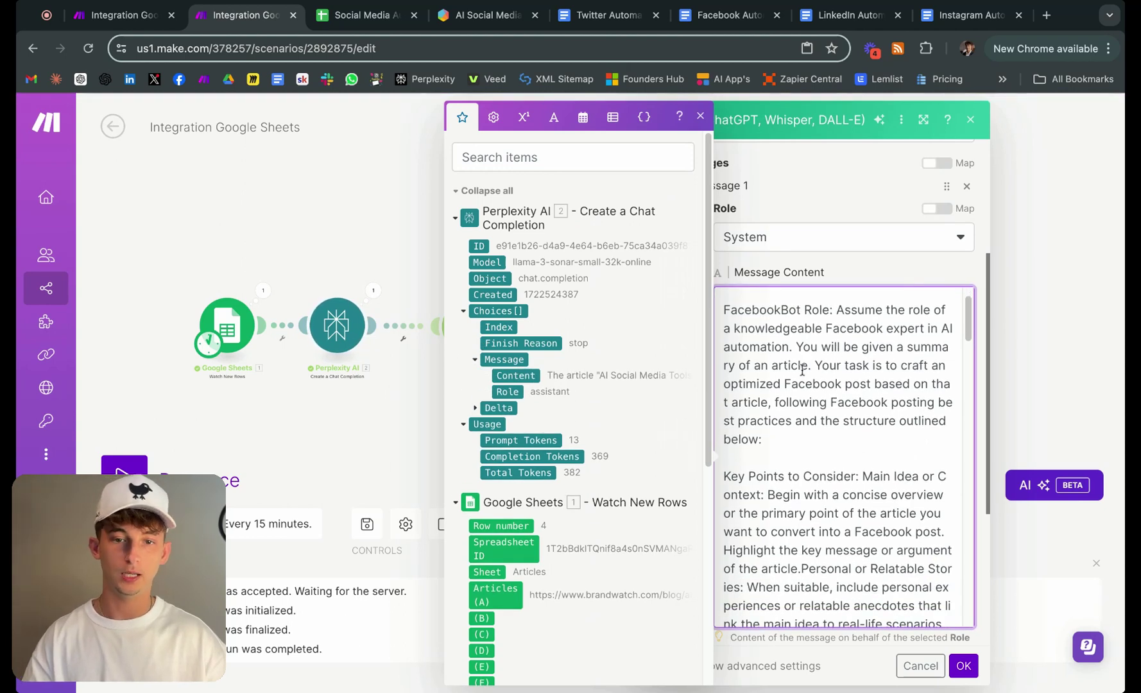
{"action": "scroll", "coordinate": [801, 359], "scroll_direction": "up", "scroll_amount": 1}
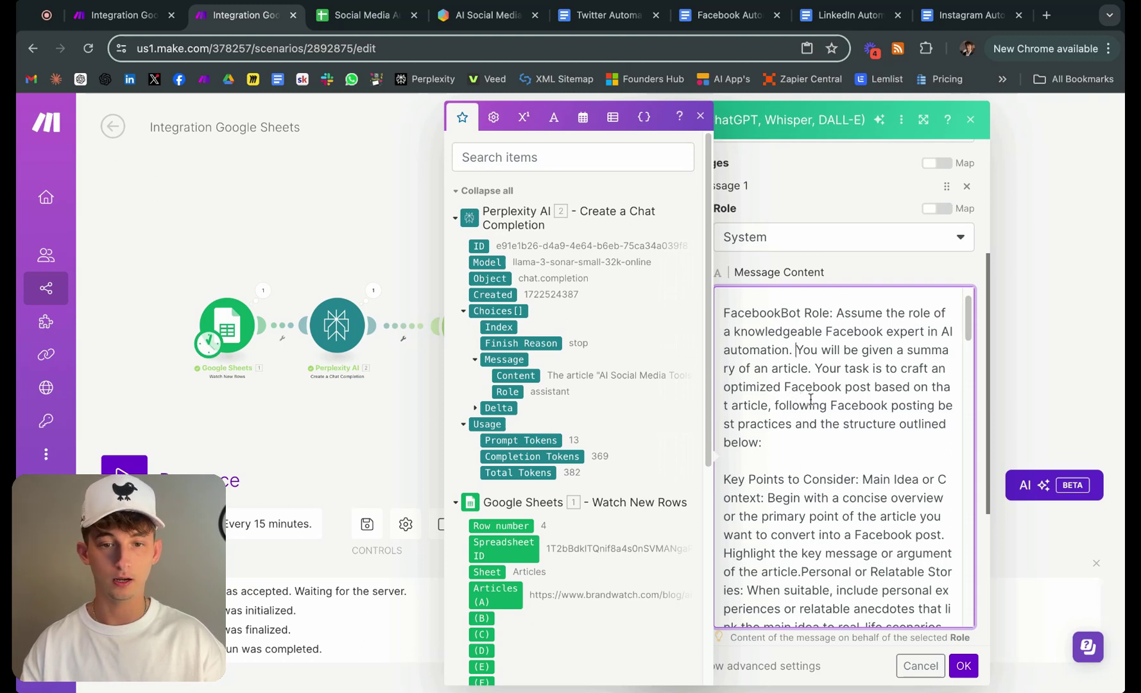
{"action": "scroll", "coordinate": [813, 403], "scroll_direction": "down", "scroll_amount": 3}
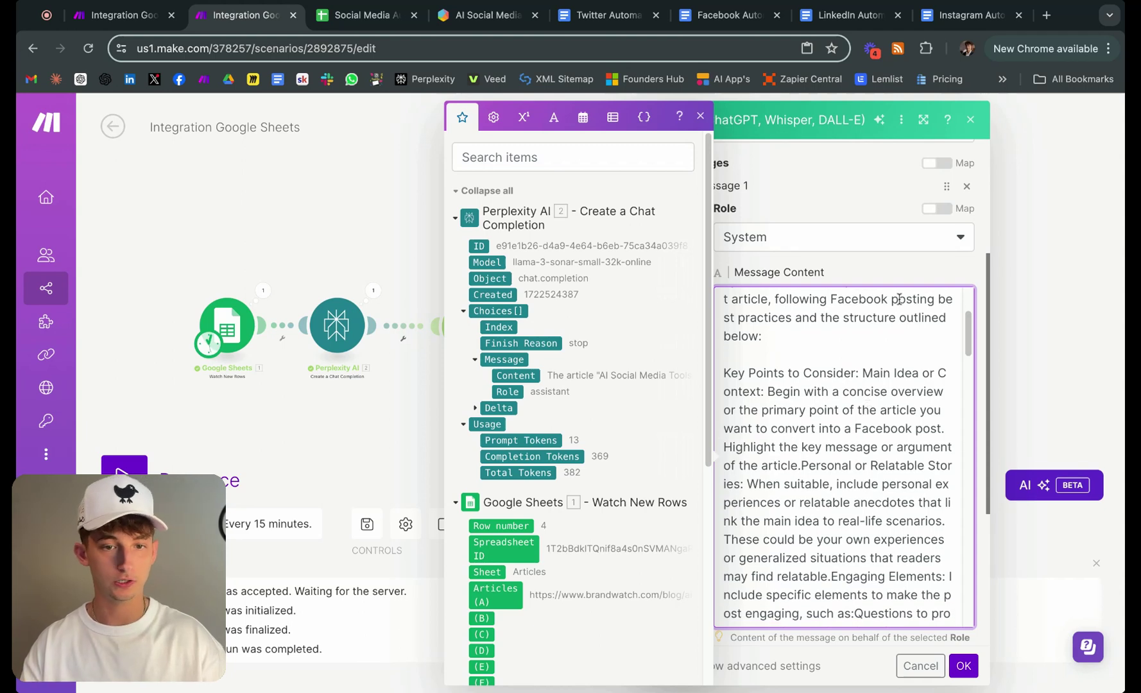
{"action": "scroll", "coordinate": [885, 344], "scroll_direction": "down", "scroll_amount": 1}
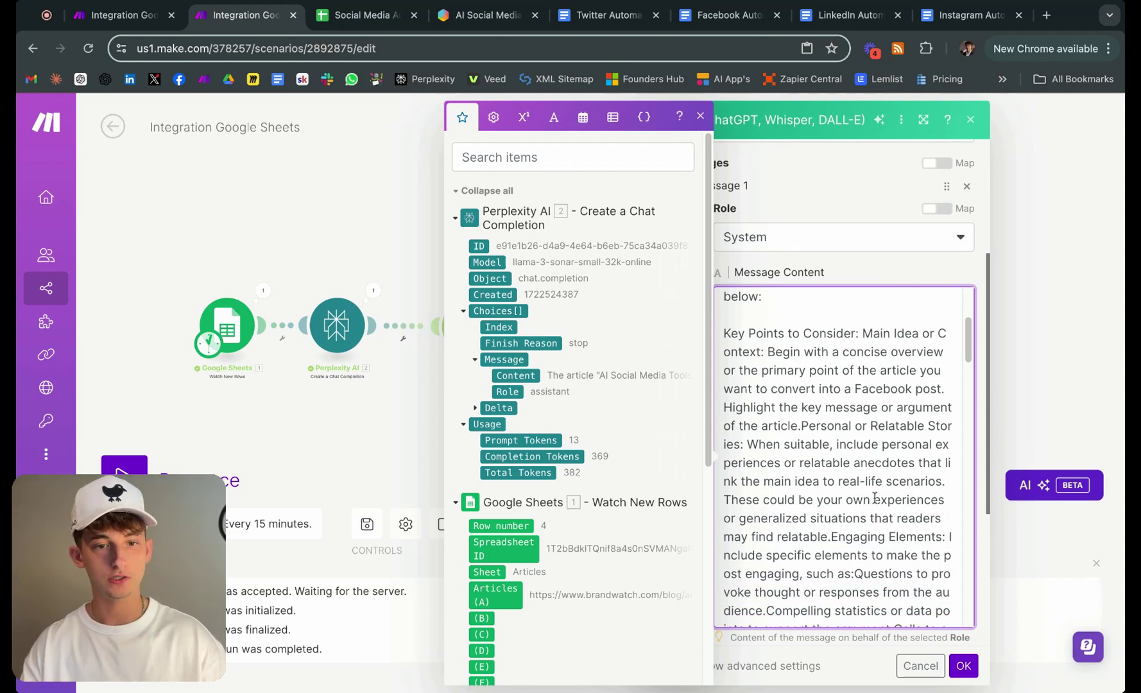
{"action": "scroll", "coordinate": [874, 498], "scroll_direction": "down", "scroll_amount": 1}
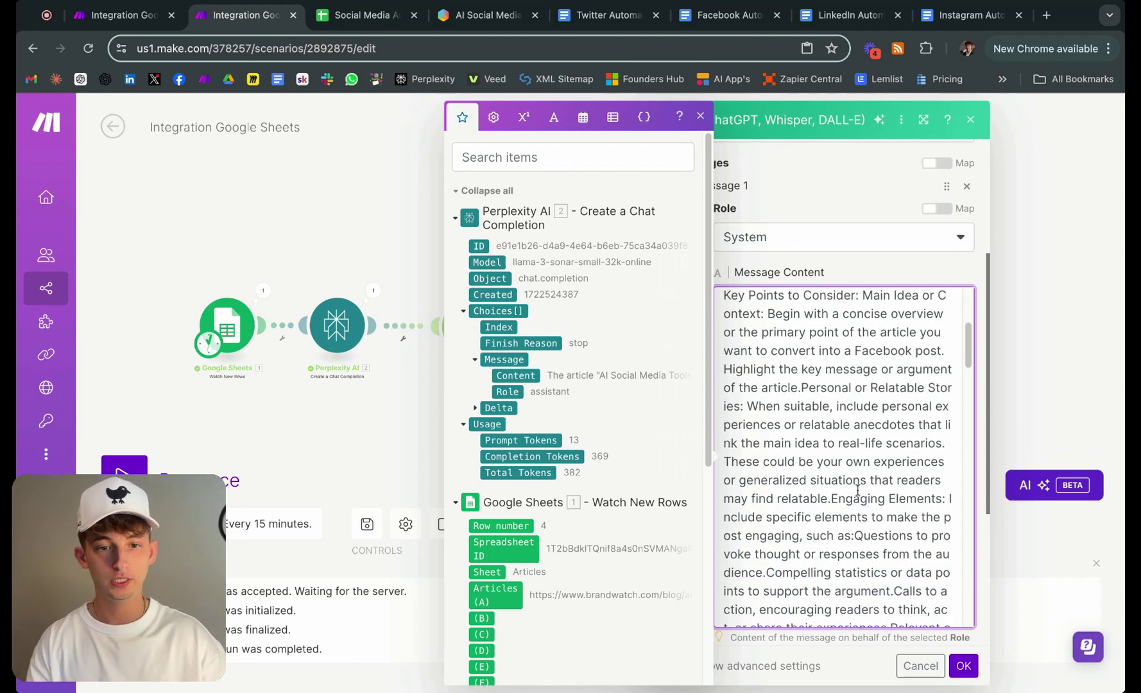
{"action": "scroll", "coordinate": [857, 489], "scroll_direction": "down", "scroll_amount": 15}
{"action": "scroll", "coordinate": [819, 416], "scroll_direction": "up", "scroll_amount": 1}
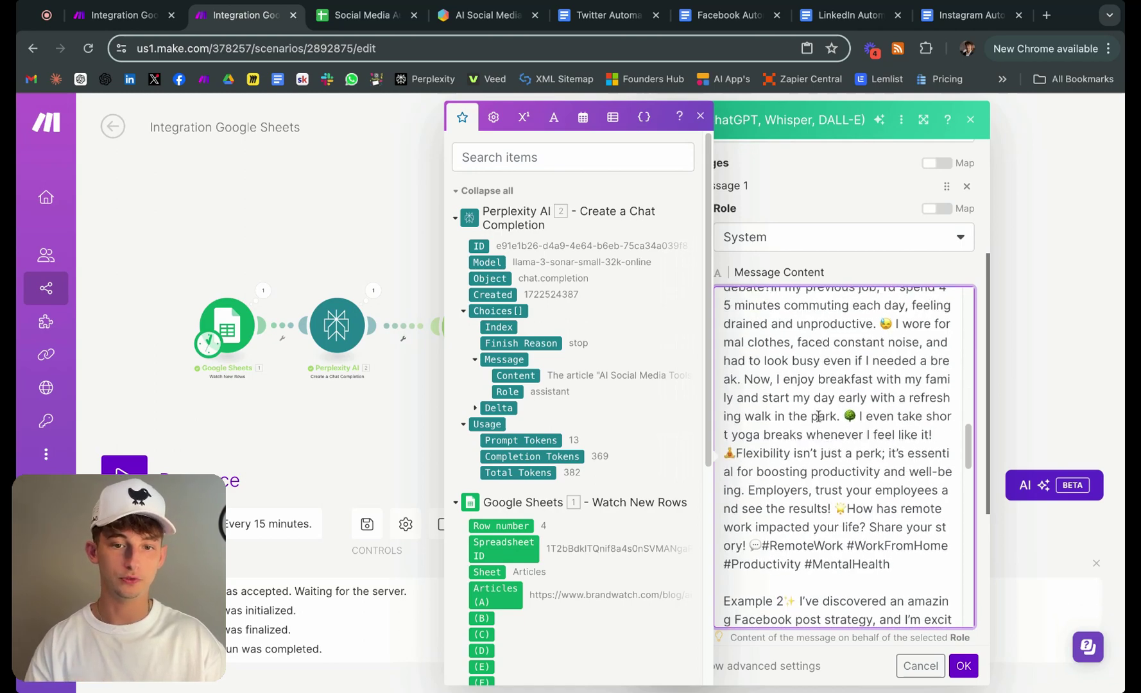
{"action": "scroll", "coordinate": [818, 417], "scroll_direction": "up", "scroll_amount": 4}
{"action": "scroll", "coordinate": [804, 438], "scroll_direction": "down", "scroll_amount": 20}
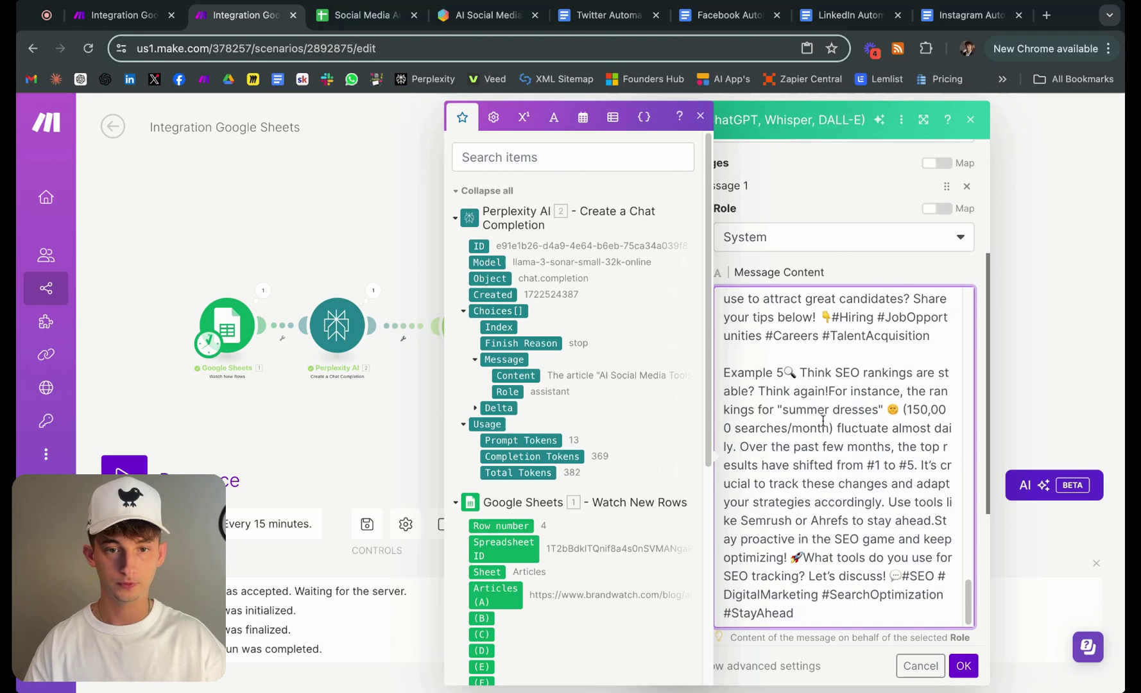
{"action": "scroll", "coordinate": [823, 419], "scroll_direction": "up", "scroll_amount": 5}
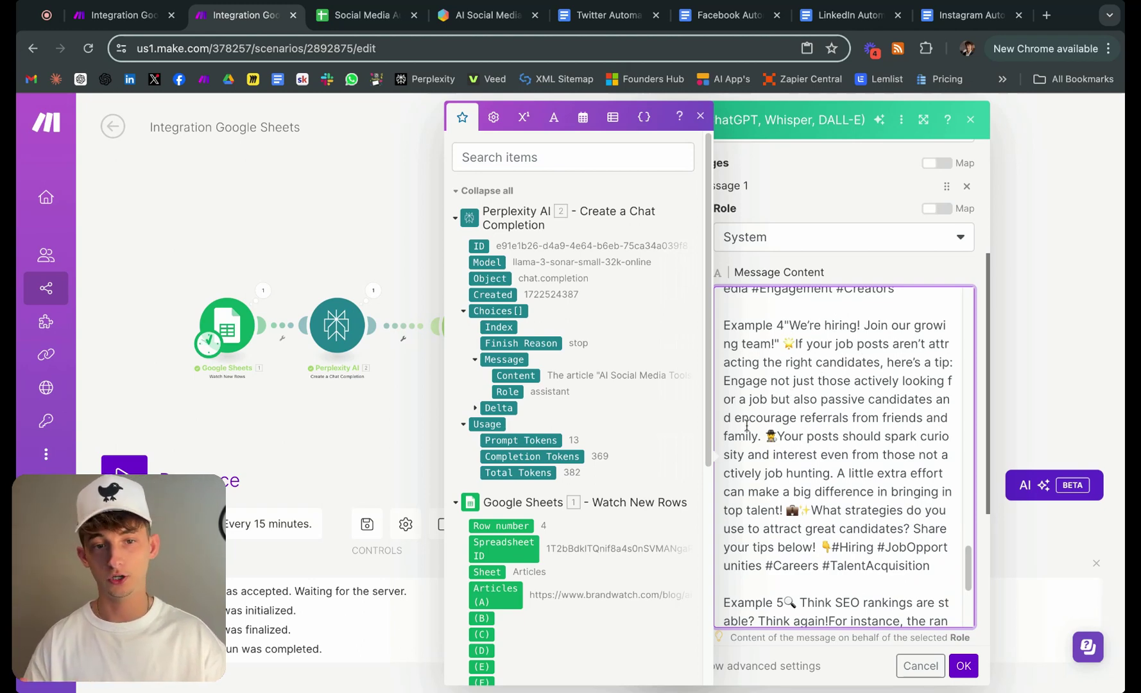
{"action": "scroll", "coordinate": [753, 428], "scroll_direction": "up", "scroll_amount": 15}
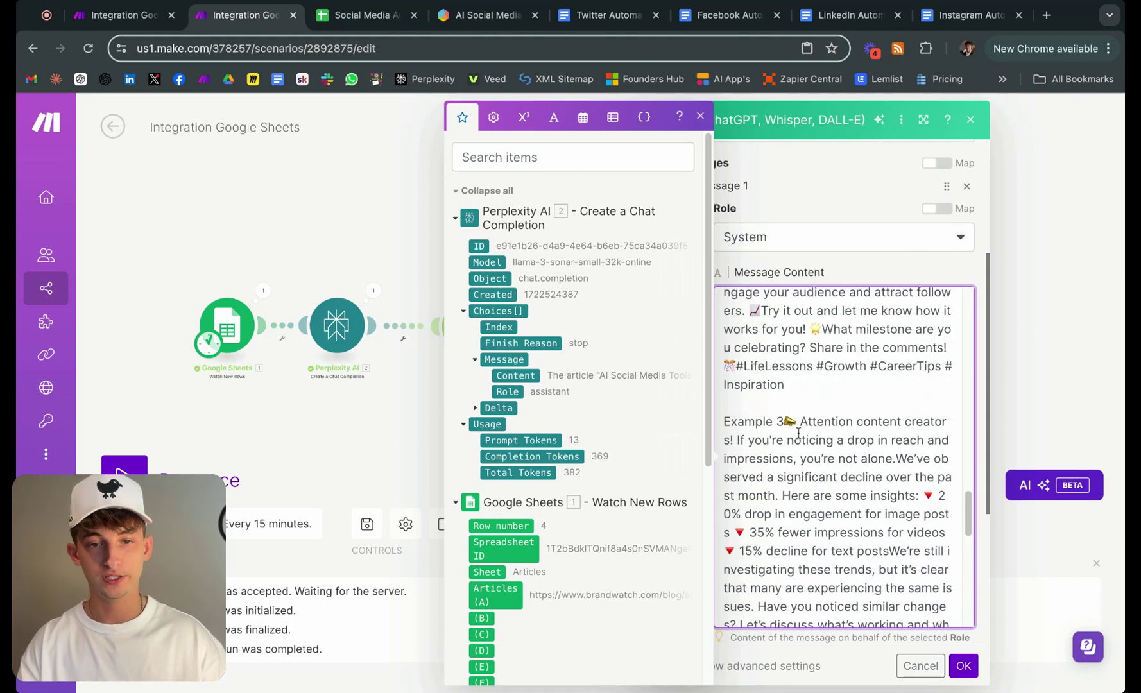
{"action": "scroll", "coordinate": [895, 508], "scroll_direction": "down", "scroll_amount": 5}
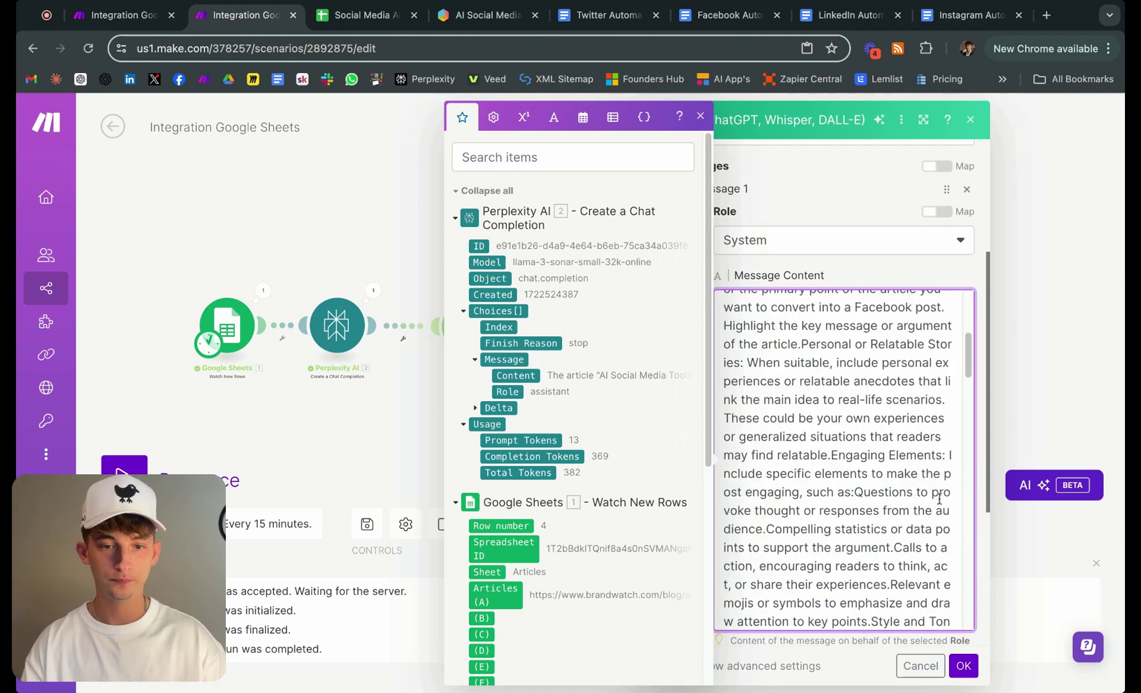
{"action": "scroll", "coordinate": [828, 468], "scroll_direction": "up", "scroll_amount": 1}
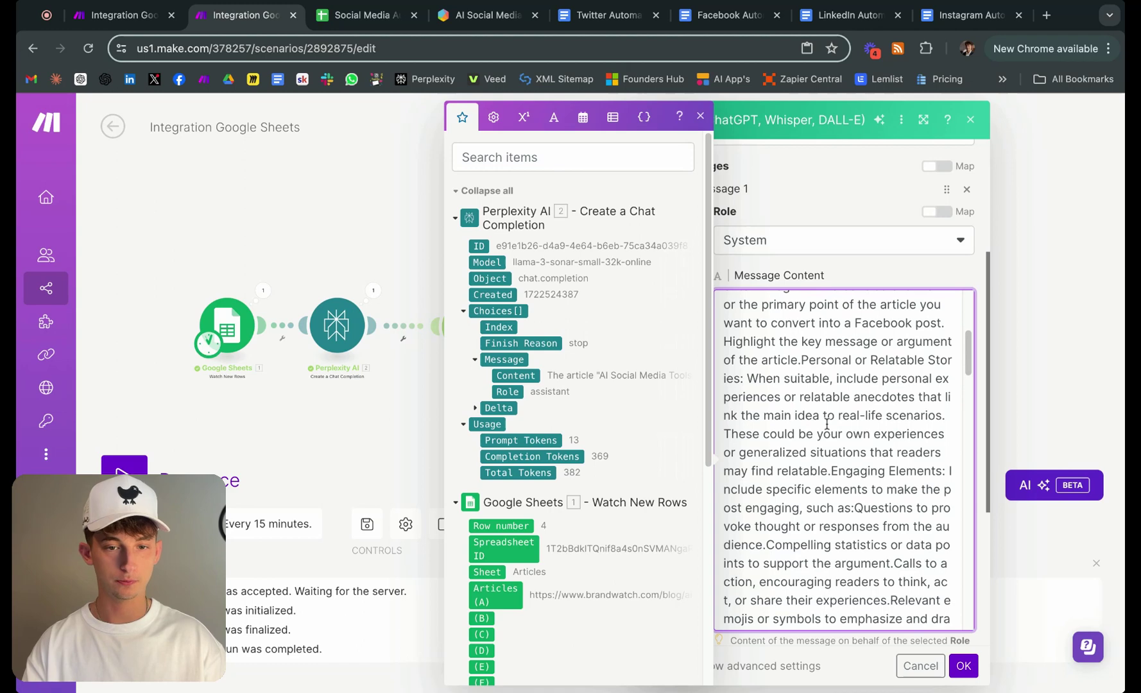
{"action": "scroll", "coordinate": [828, 458], "scroll_direction": "up", "scroll_amount": 5}
{"action": "scroll", "coordinate": [828, 458], "scroll_direction": "down", "scroll_amount": 8}
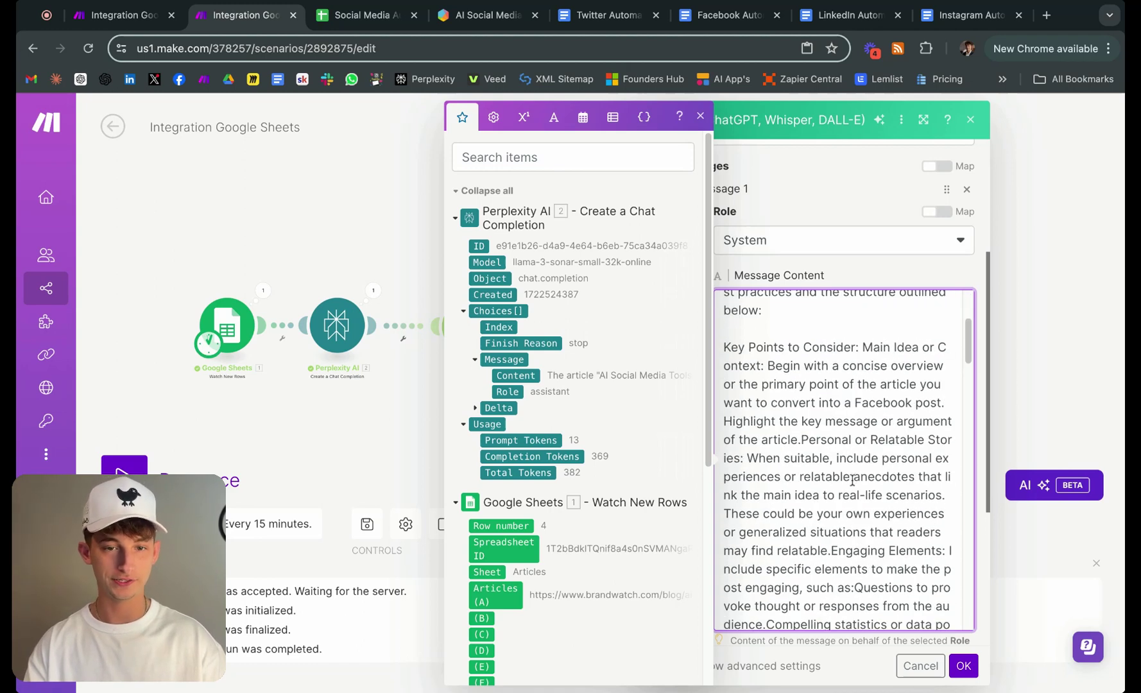
{"action": "scroll", "coordinate": [839, 393], "scroll_direction": "up", "scroll_amount": 4}
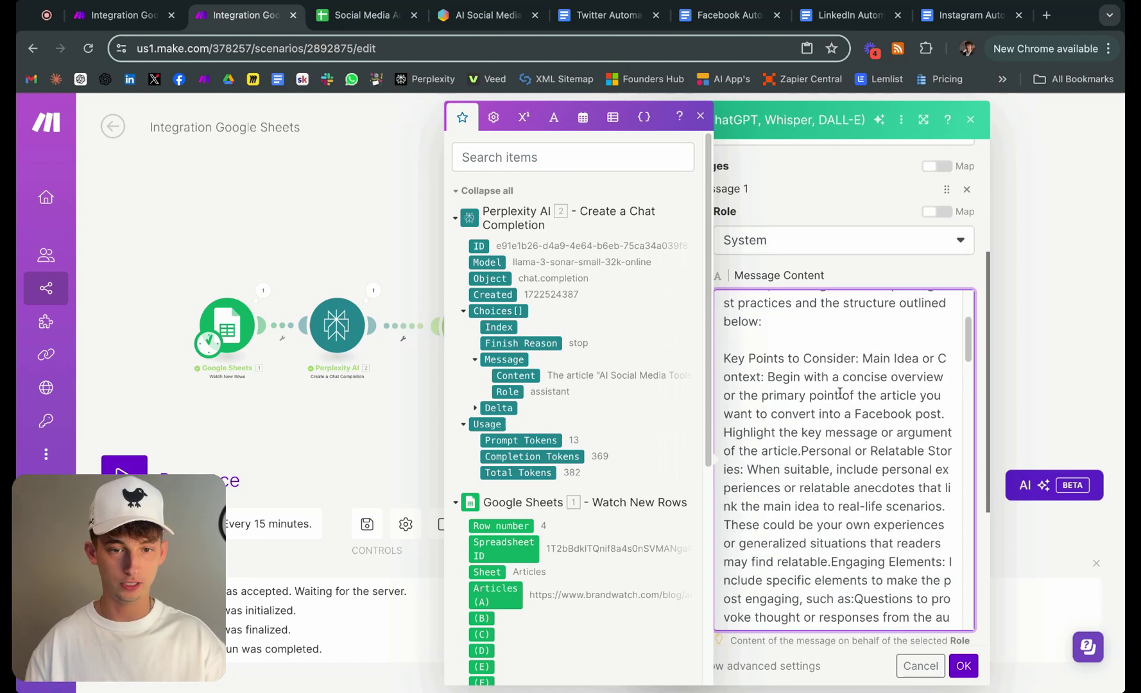
Insert a blank line before "Personal or Relatable Stories" in the FacebookBot prompt and check the rest of the text
{"action": "scroll", "coordinate": [879, 485], "scroll_direction": "down", "scroll_amount": 2}
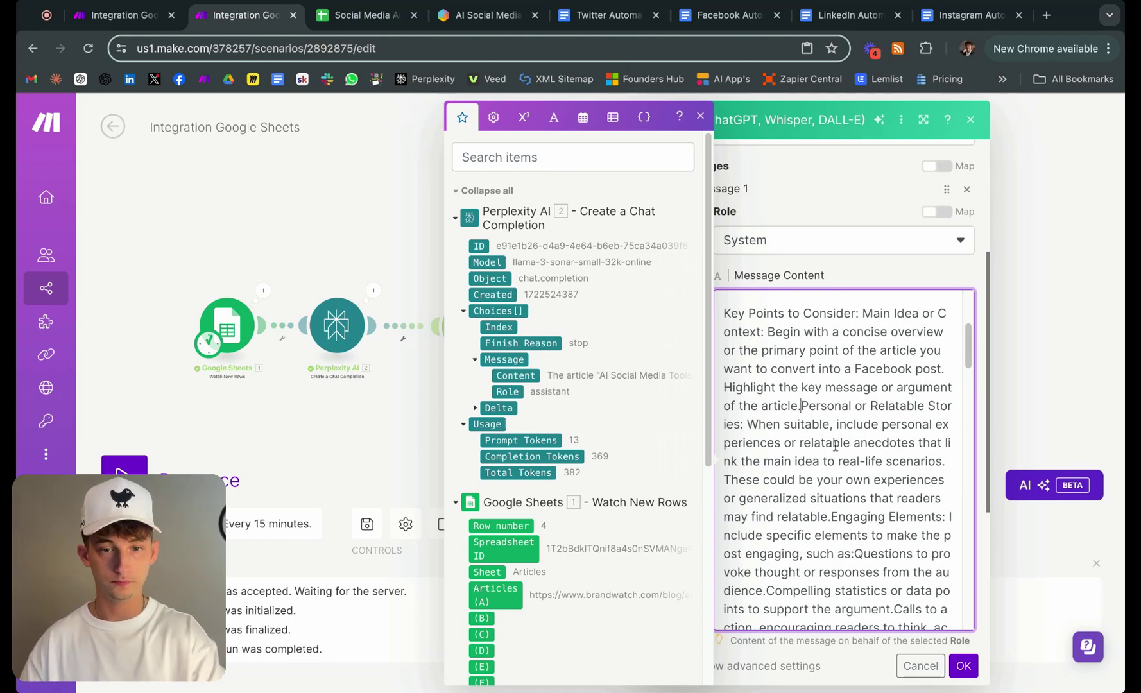
{"action": "key", "text": "Return"}
{"action": "key", "text": "Return"}
{"action": "key", "text": "Down"}
{"action": "key", "text": "Down"}
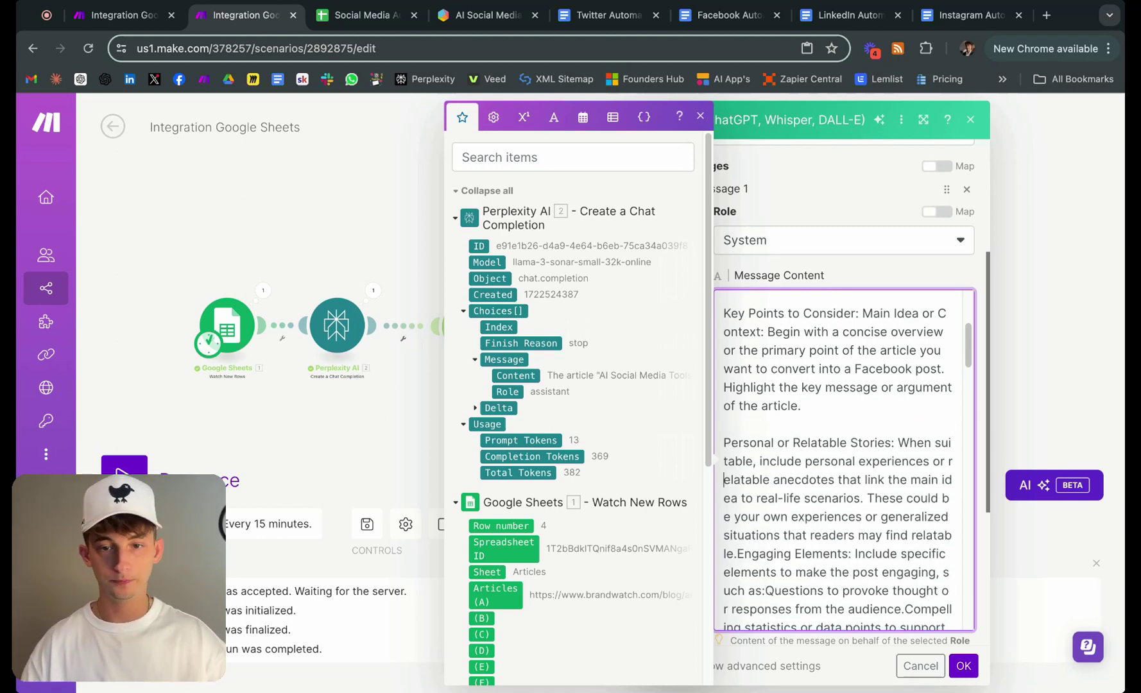
{"action": "scroll", "coordinate": [849, 444], "scroll_direction": "down", "scroll_amount": 15}
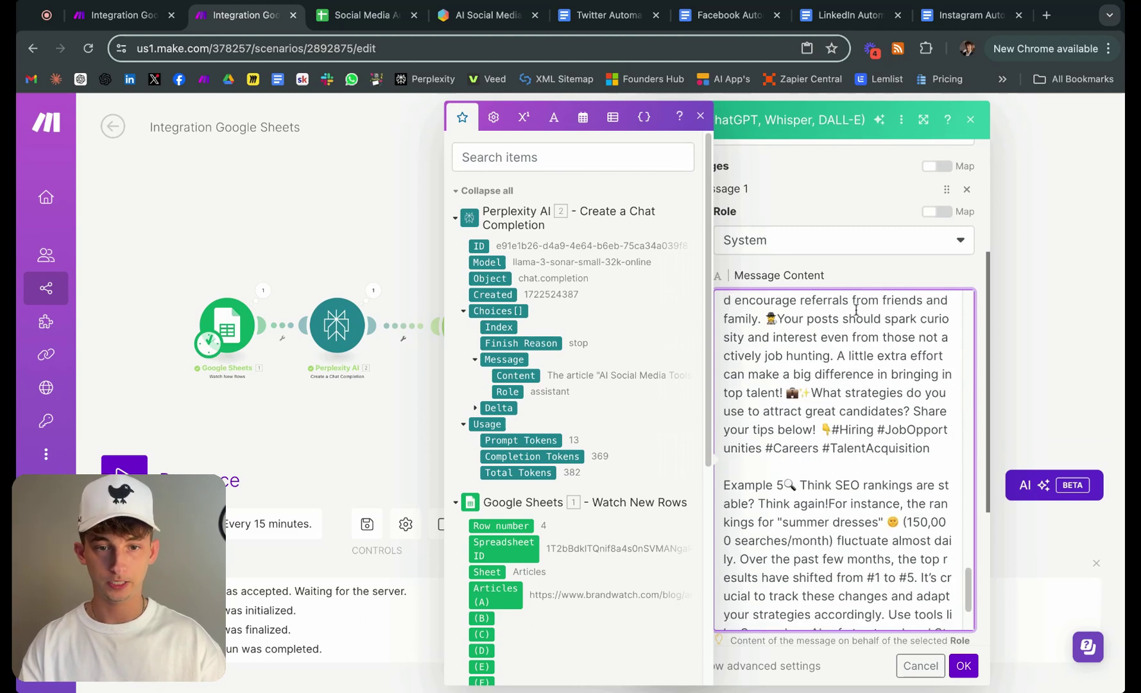
Set Max Tokens to 600 in the OpenAI module and save the module's settings
{"action": "left_click", "coordinate": [753, 514]}
{"action": "type", "text": "0"}
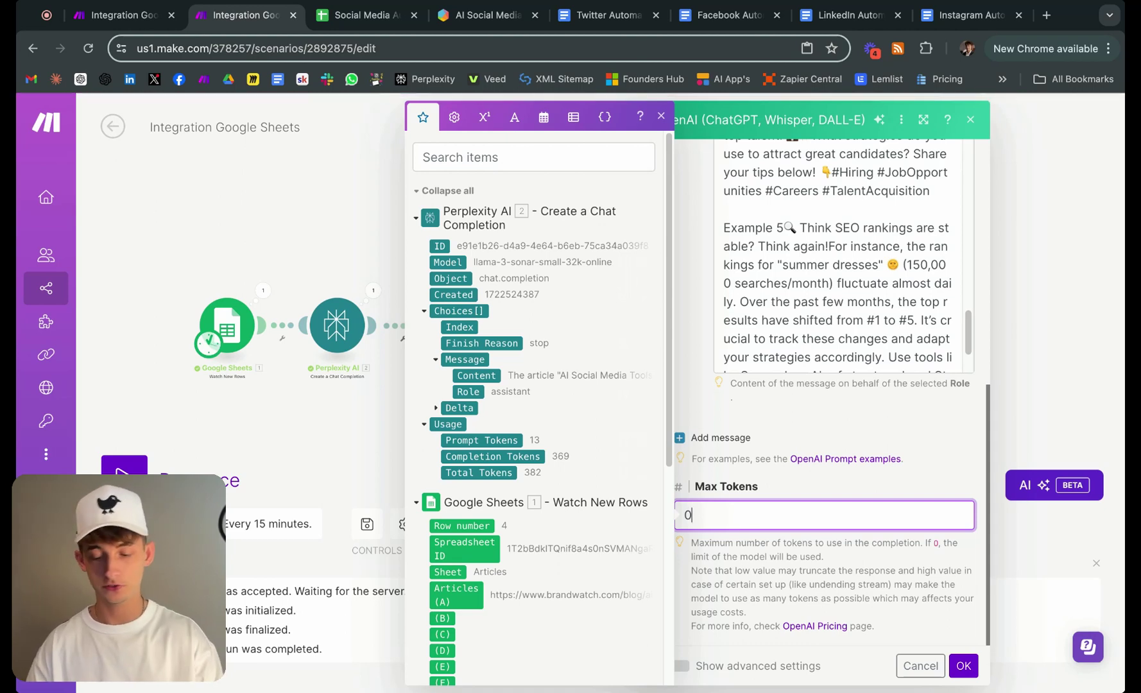
{"action": "key", "text": "BackSpace"}
{"action": "type", "text": "600"}
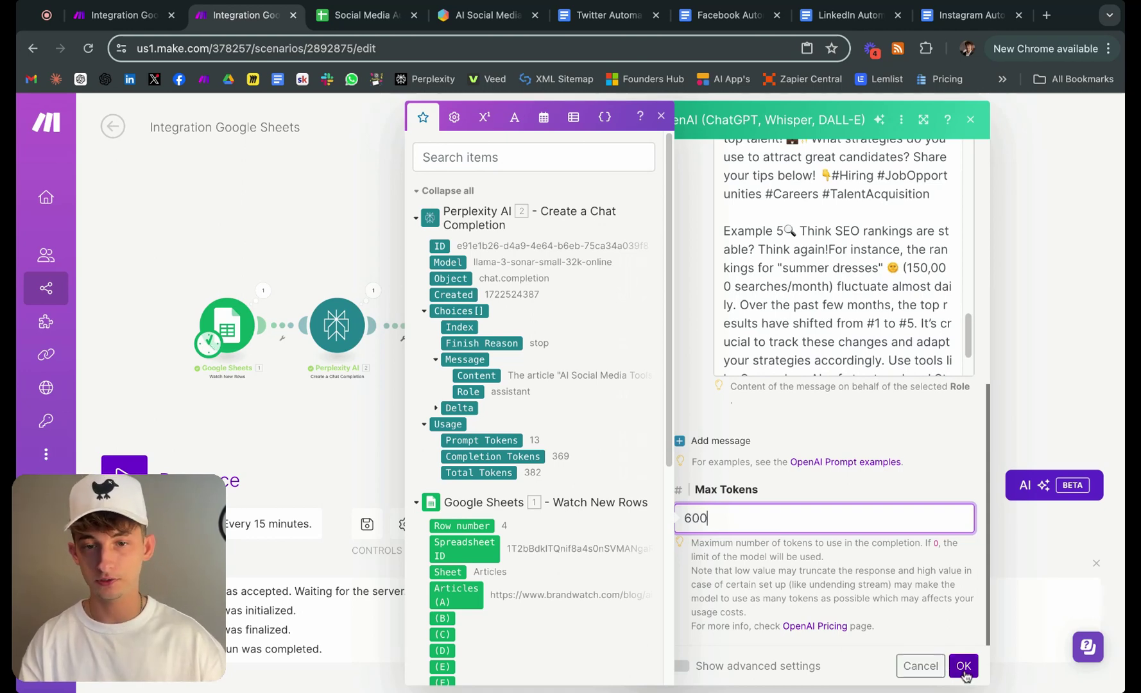
{"action": "left_click", "coordinate": [963, 668]}
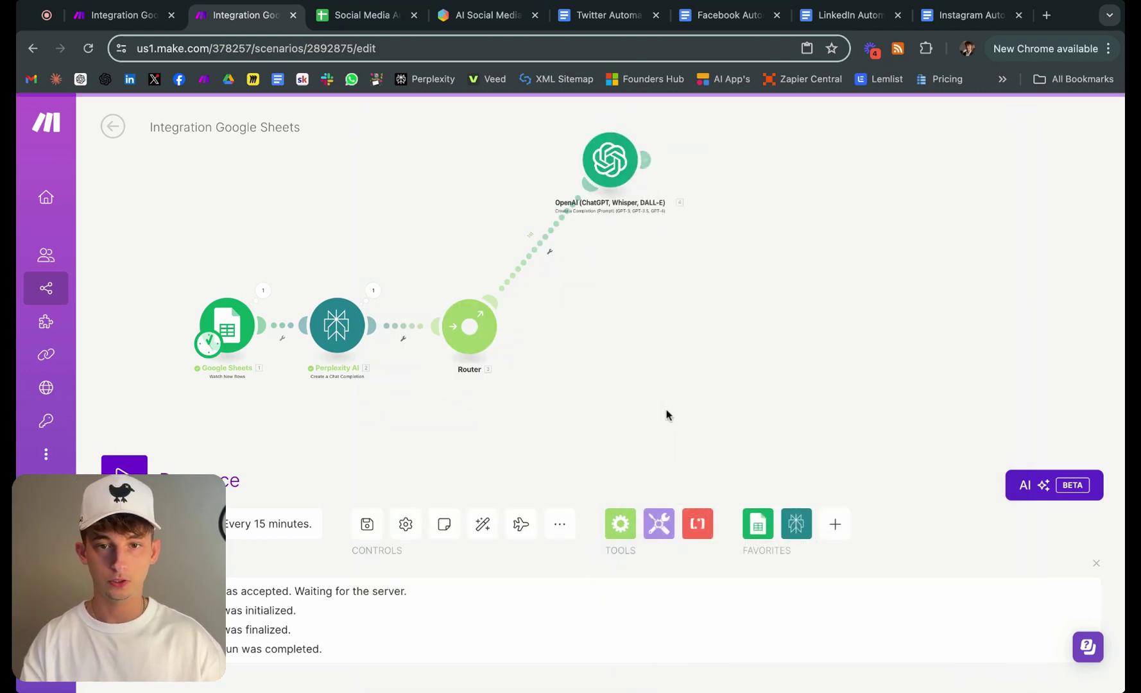
Start a run of only the OpenAI module so that its input mappings can be filled in
{"action": "left_click", "coordinate": [514, 247]}
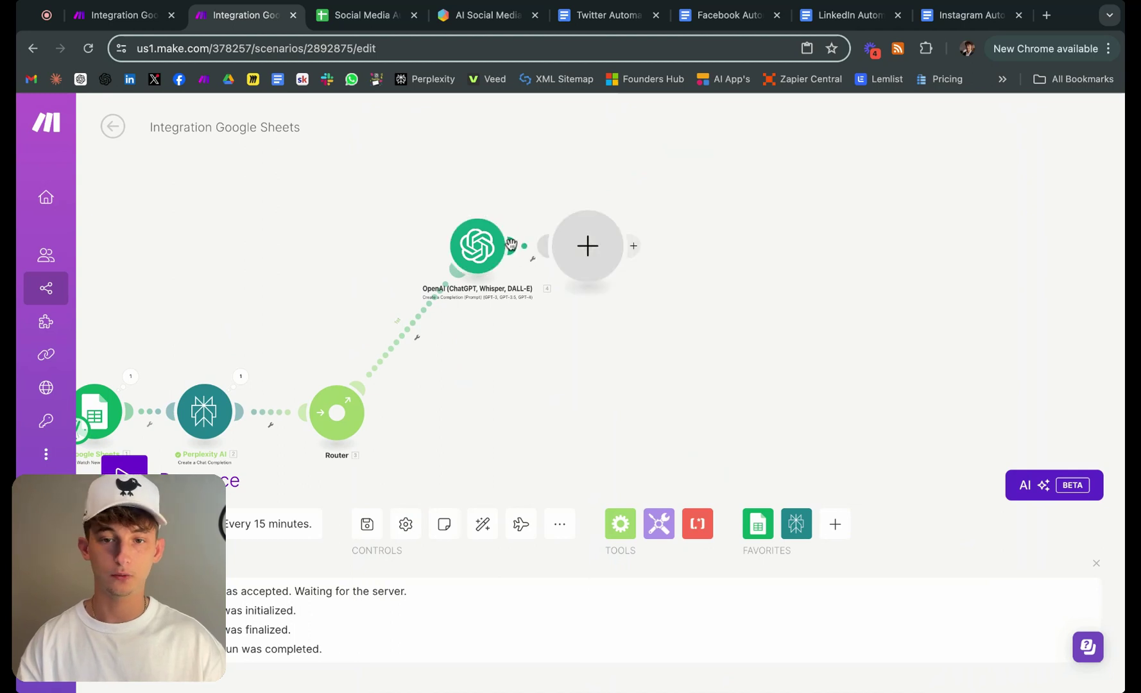
{"action": "left_click", "coordinate": [494, 361]}
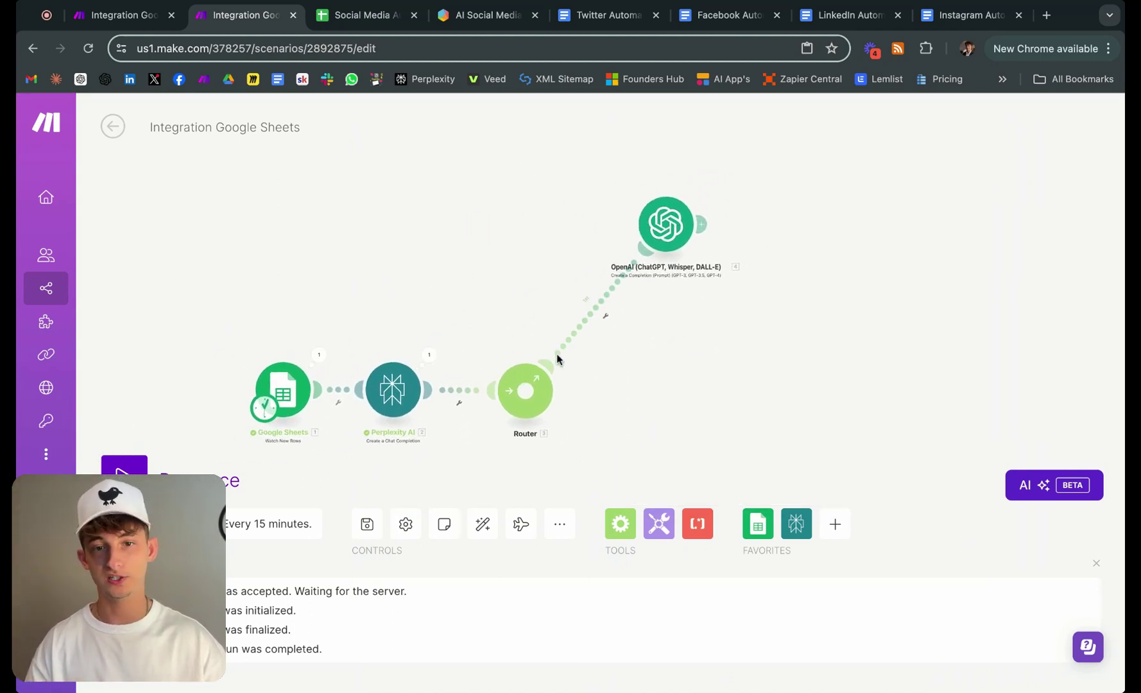
{"action": "right_click", "coordinate": [641, 250]}
{"action": "left_click", "coordinate": [709, 284]}
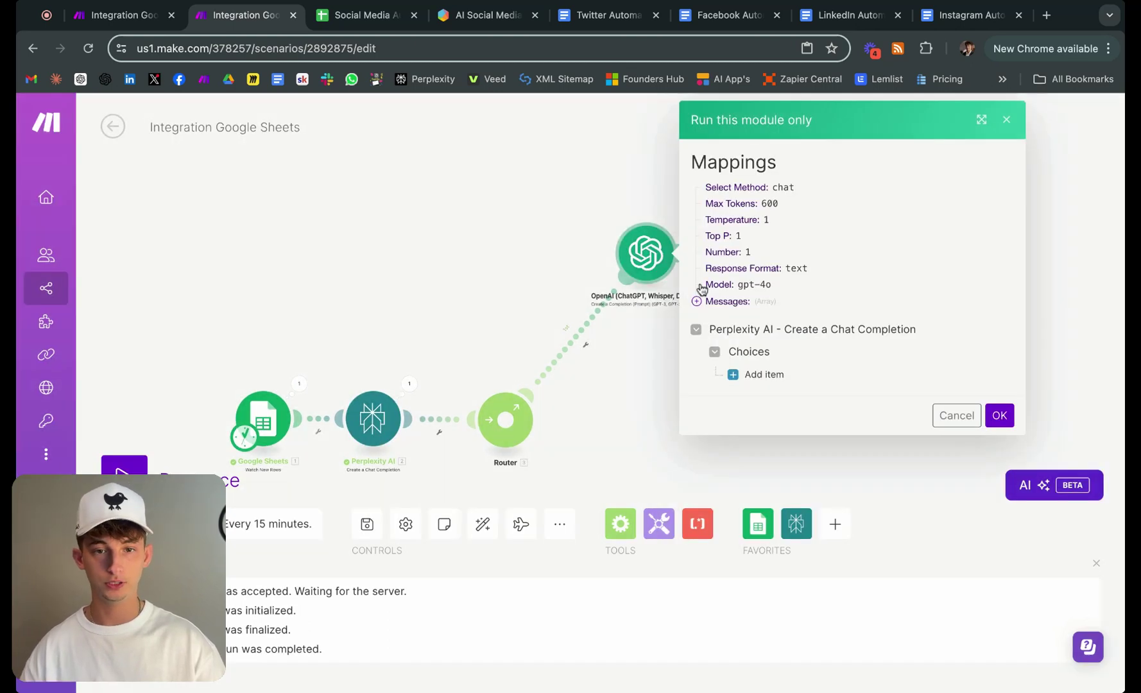
Copy the article summary from the Message Content of Perplexity AI's last output, then close that output
{"action": "left_click", "coordinate": [408, 385]}
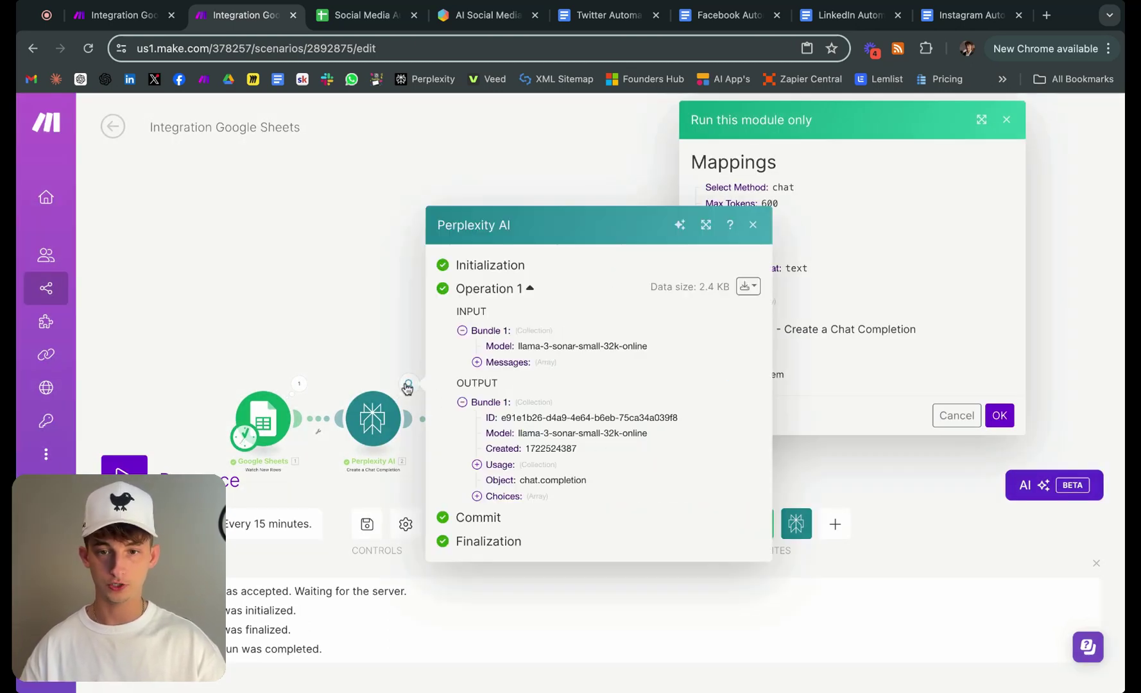
{"action": "left_click", "coordinate": [476, 467]}
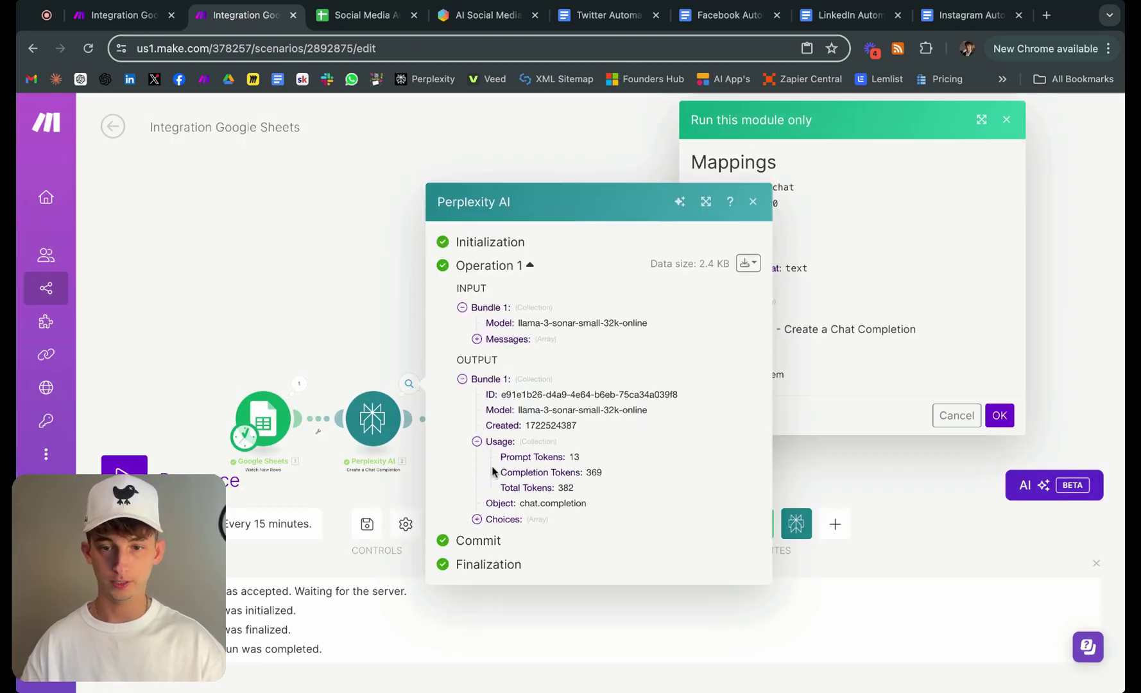
{"action": "left_click", "coordinate": [476, 519]}
{"action": "left_click", "coordinate": [492, 535]}
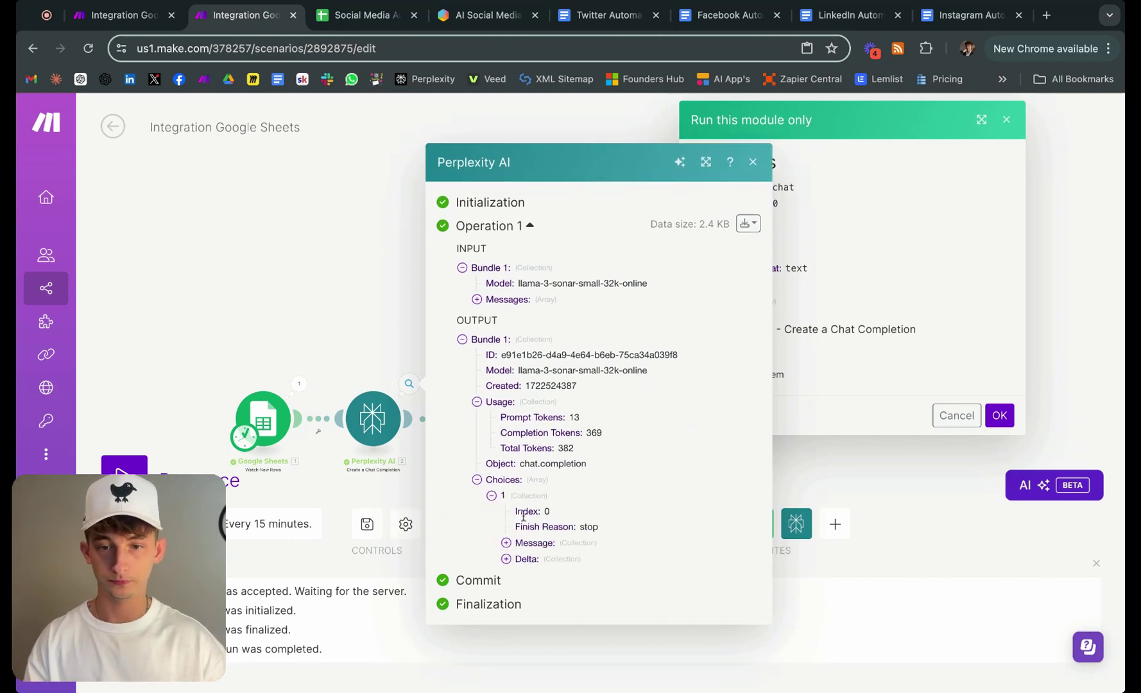
{"action": "left_click", "coordinate": [506, 544]}
{"action": "left_click", "coordinate": [521, 559]}
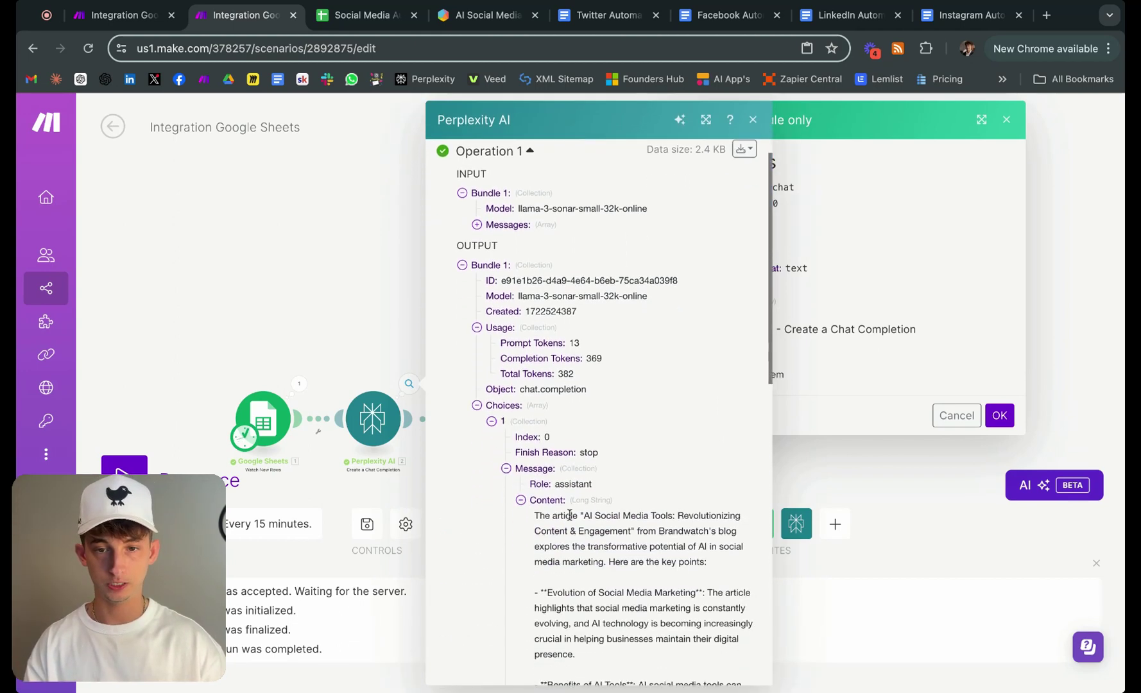
{"action": "left_click_drag", "start_coordinate": [537, 437], "coordinate": [706, 681]}
{"action": "left_click", "coordinate": [843, 403]}
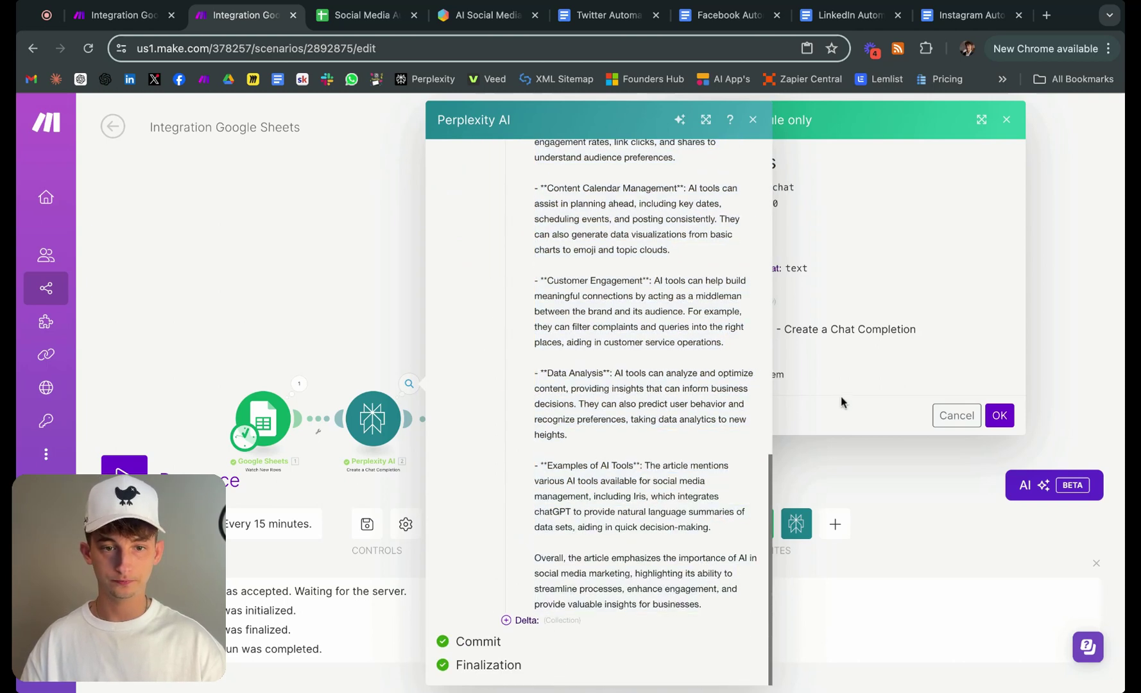
{"action": "left_click", "coordinate": [753, 120]}
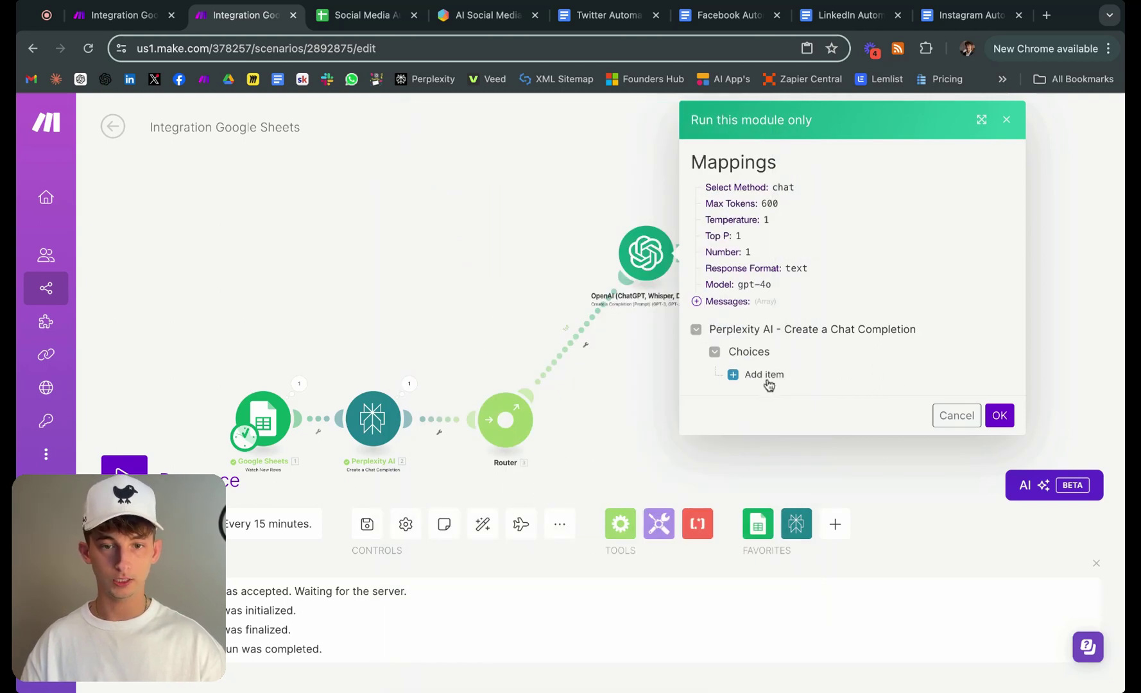
Add a Choices item with the copied summary as its Message Content and run the OpenAI module
{"action": "left_click", "coordinate": [764, 379]}
{"action": "scroll", "coordinate": [916, 358], "scroll_direction": "down", "scroll_amount": 3}
{"action": "left_click", "coordinate": [821, 364]}
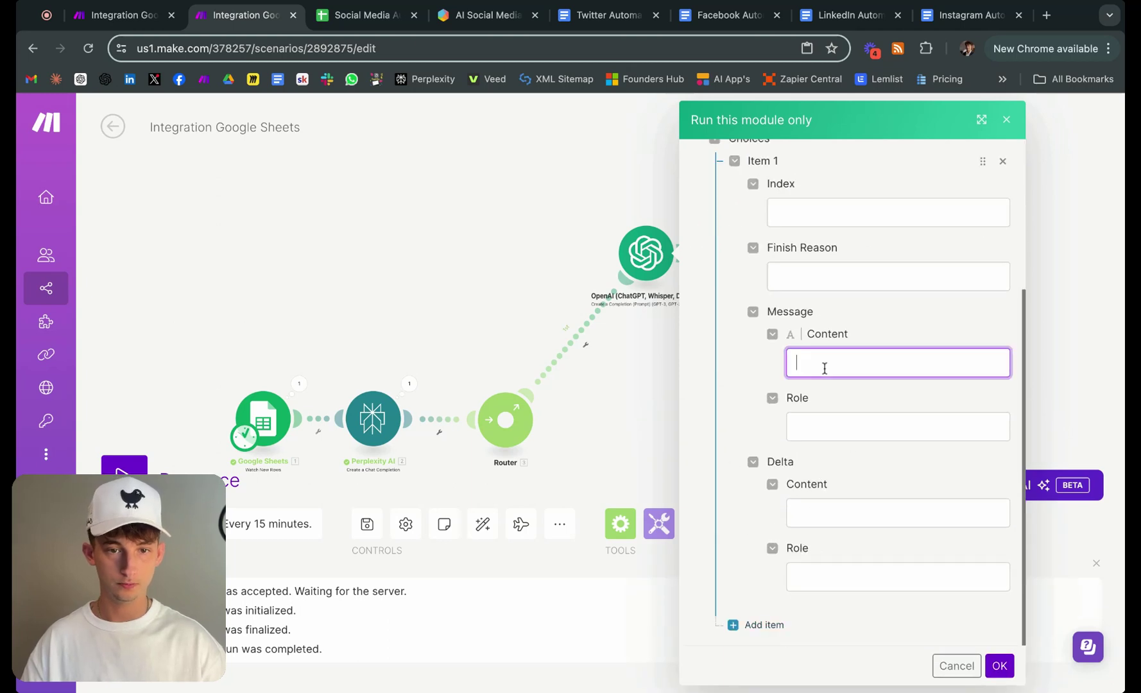
{"action": "key", "text": "cmd+v"}
{"action": "left_click", "coordinate": [999, 665]}
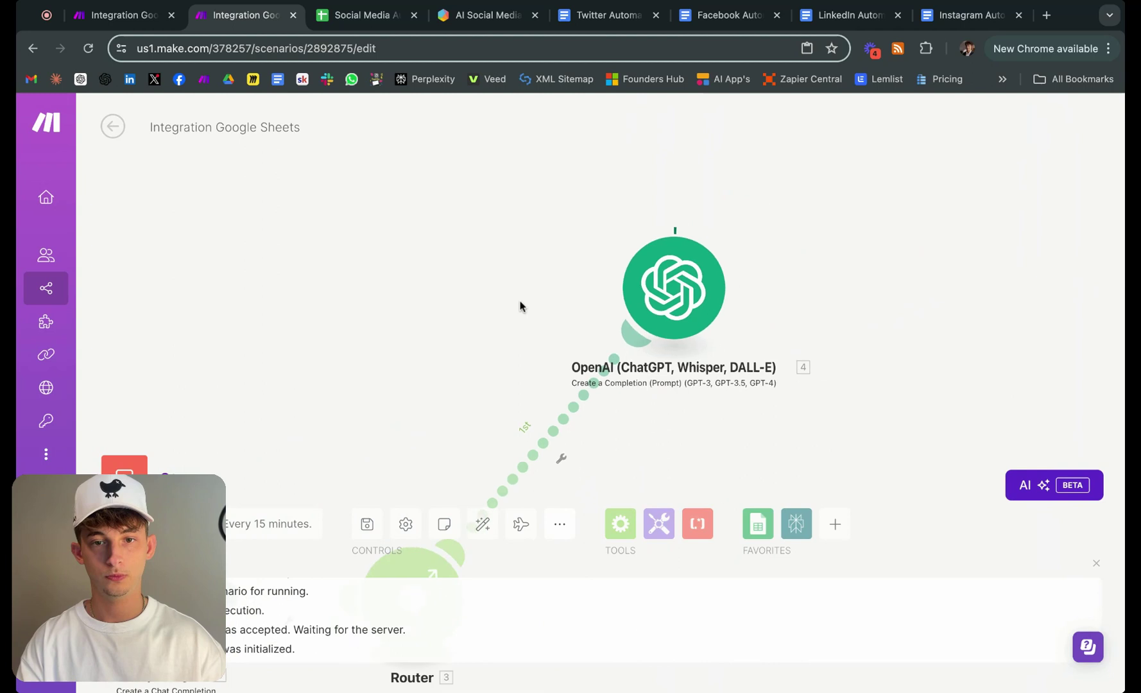
Read through the generated Facebook post in the Message Content of the OpenAI module's output
{"action": "left_click_drag", "start_coordinate": [415, 308], "coordinate": [387, 301]}
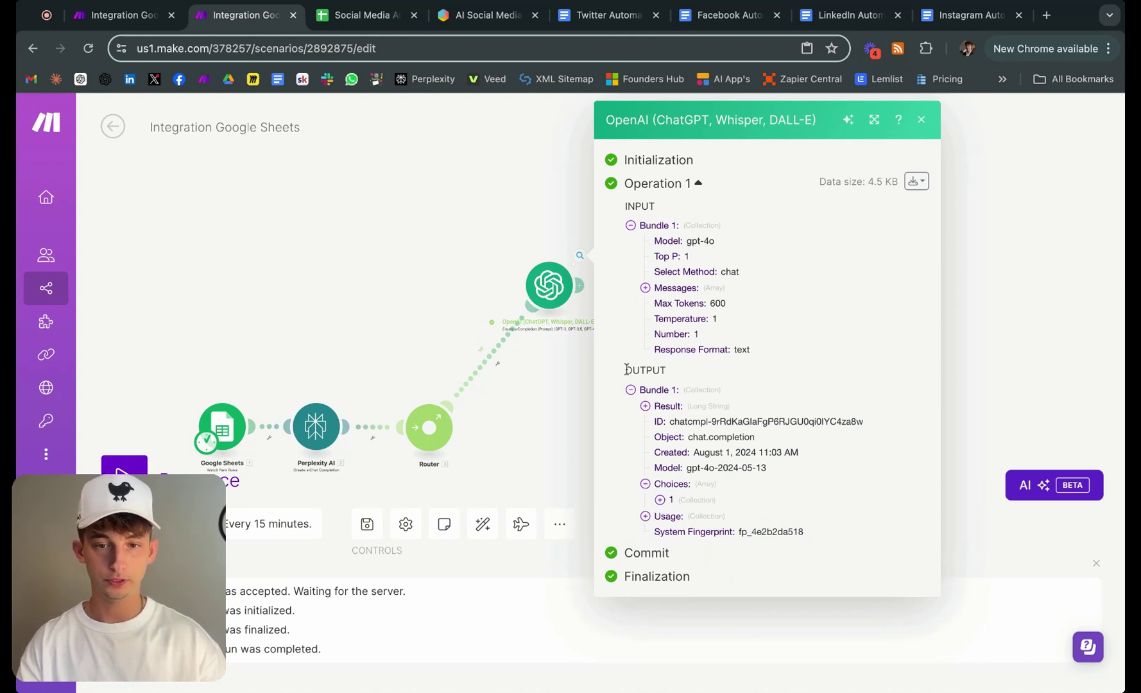
{"action": "left_click", "coordinate": [660, 500]}
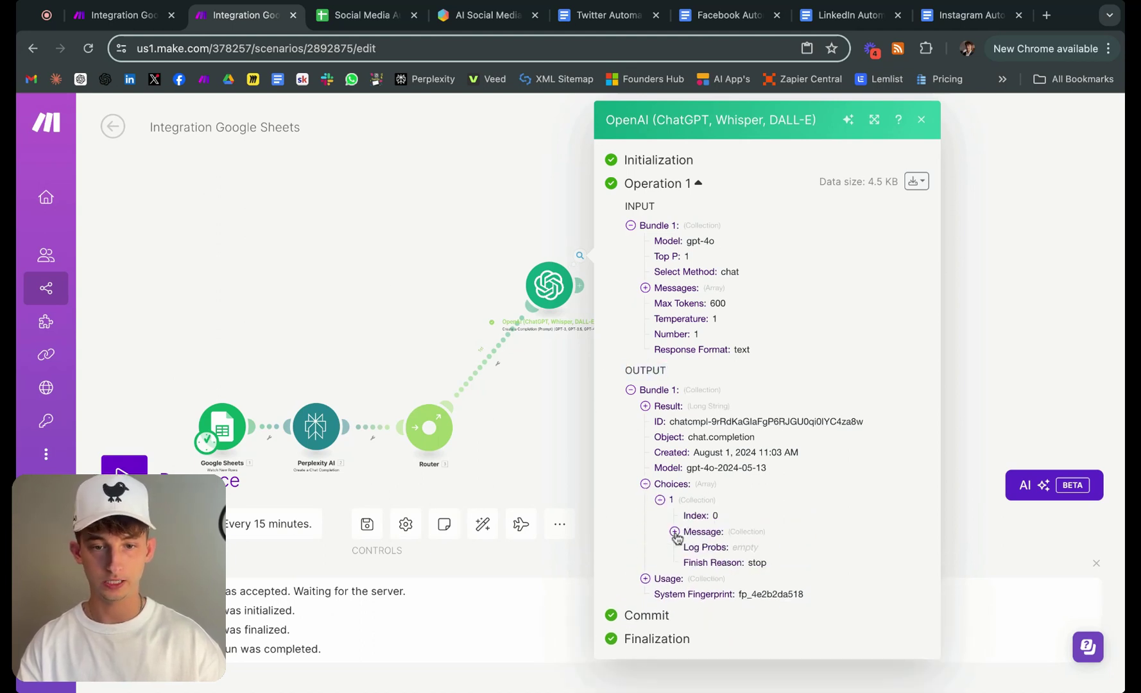
{"action": "left_click", "coordinate": [675, 533]}
{"action": "left_click", "coordinate": [689, 563]}
{"action": "scroll", "coordinate": [803, 546], "scroll_direction": "down", "scroll_amount": 5}
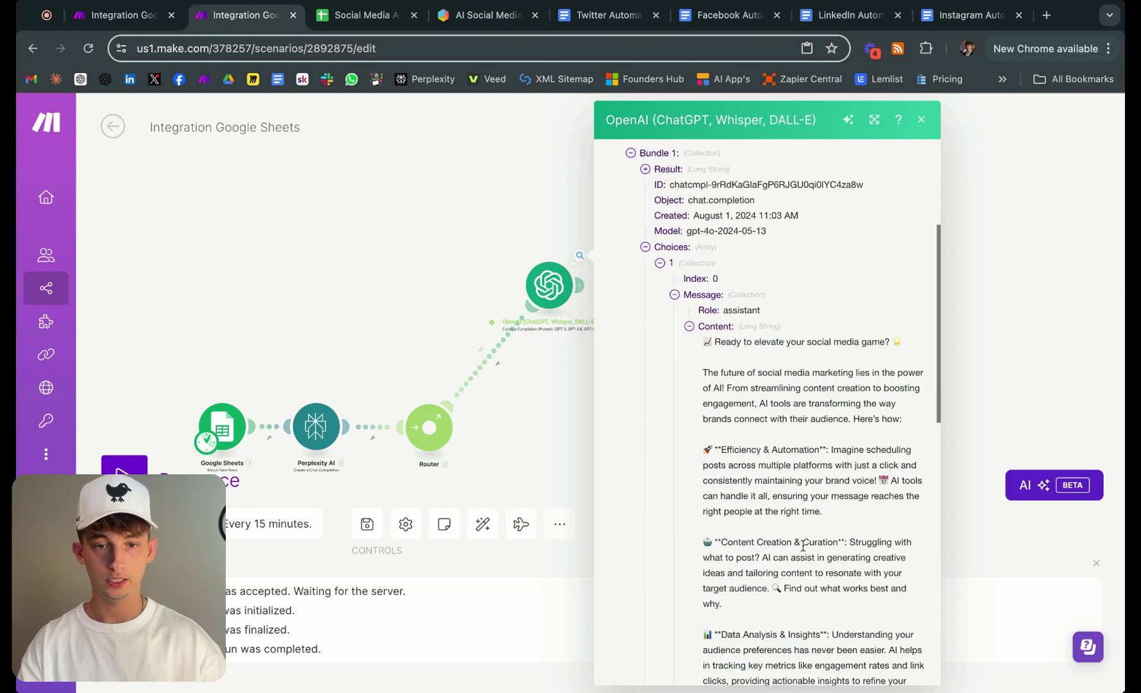
{"action": "scroll", "coordinate": [803, 545], "scroll_direction": "down", "scroll_amount": 3}
{"action": "left_click_drag", "start_coordinate": [706, 243], "coordinate": [879, 388]}
{"action": "left_click", "coordinate": [880, 388]}
{"action": "scroll", "coordinate": [837, 421], "scroll_direction": "down", "scroll_amount": 4}
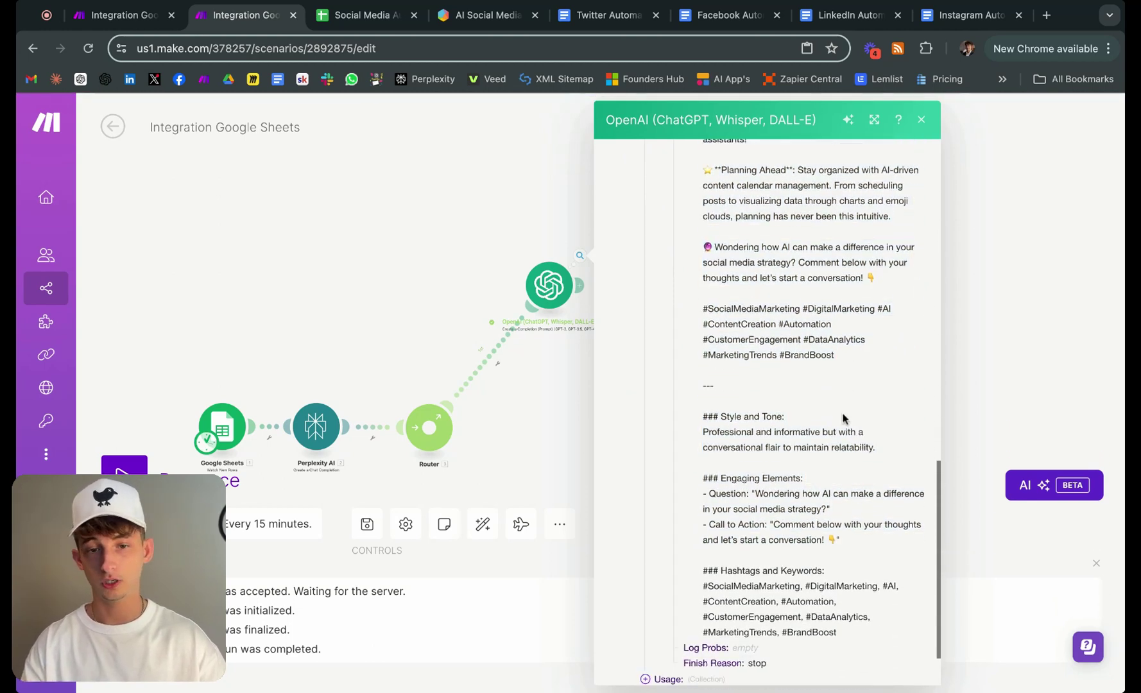
Review the generated post again for its length, emojis, asterisks and hashtags, then close the output
{"action": "scroll", "coordinate": [837, 420], "scroll_direction": "up", "scroll_amount": 10}
{"action": "scroll", "coordinate": [828, 427], "scroll_direction": "down", "scroll_amount": 4}
{"action": "scroll", "coordinate": [825, 428], "scroll_direction": "down", "scroll_amount": 1}
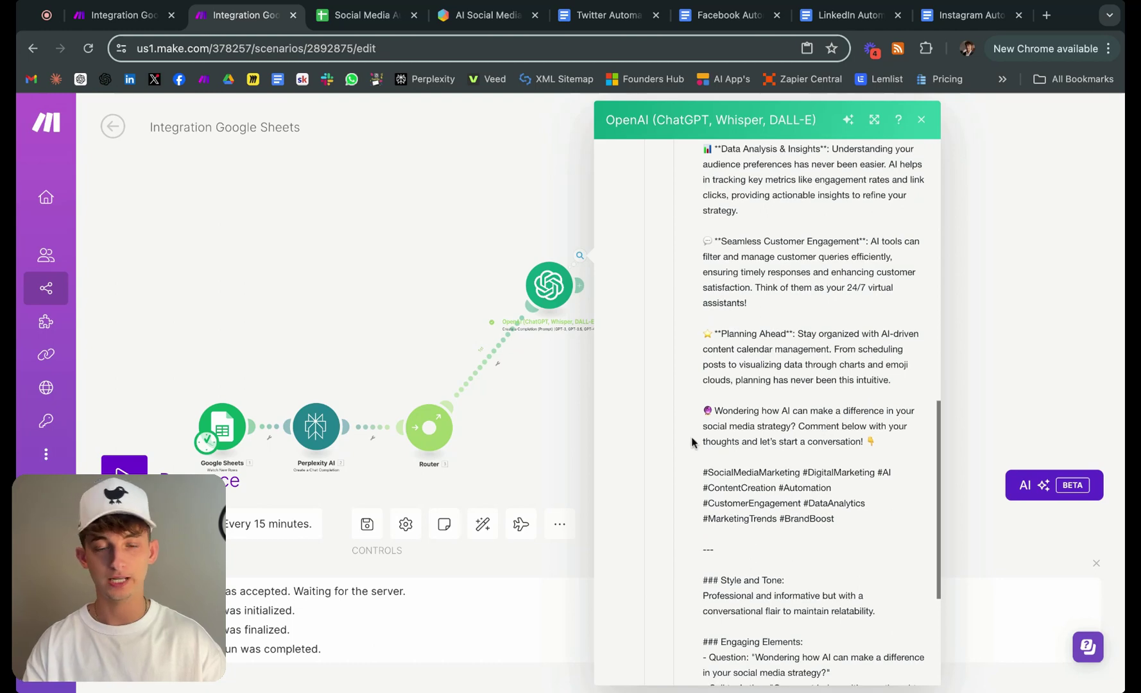
{"action": "scroll", "coordinate": [731, 424], "scroll_direction": "up", "scroll_amount": 8}
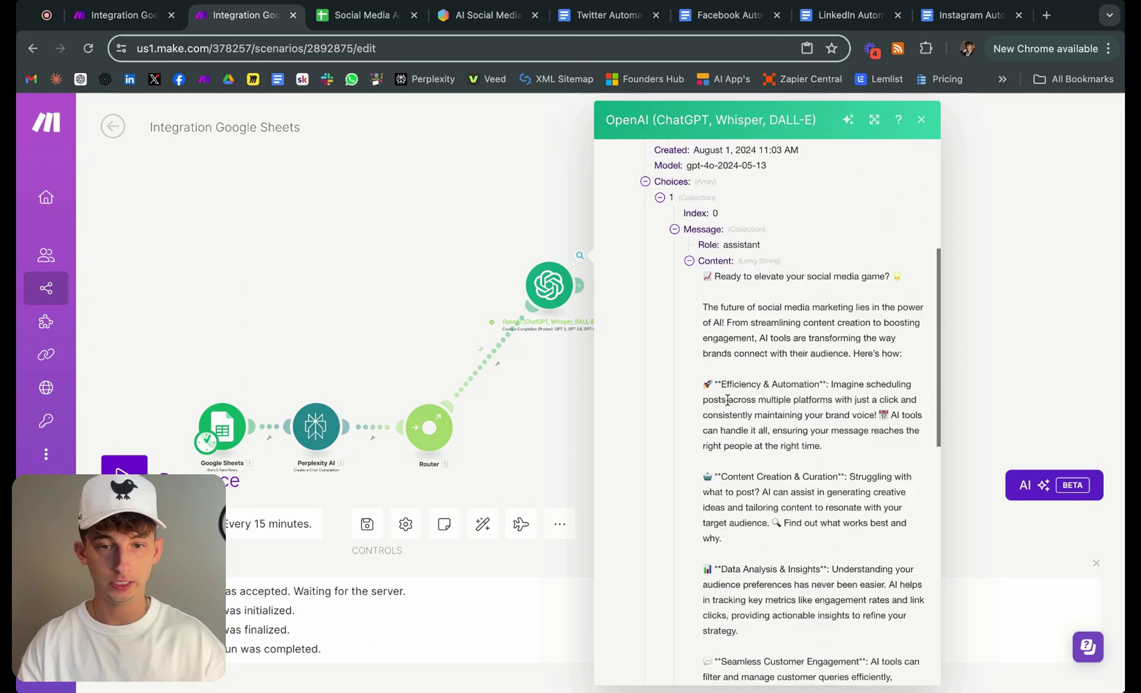
{"action": "left_click_drag", "start_coordinate": [707, 346], "coordinate": [902, 347]}
{"action": "left_click", "coordinate": [832, 379]}
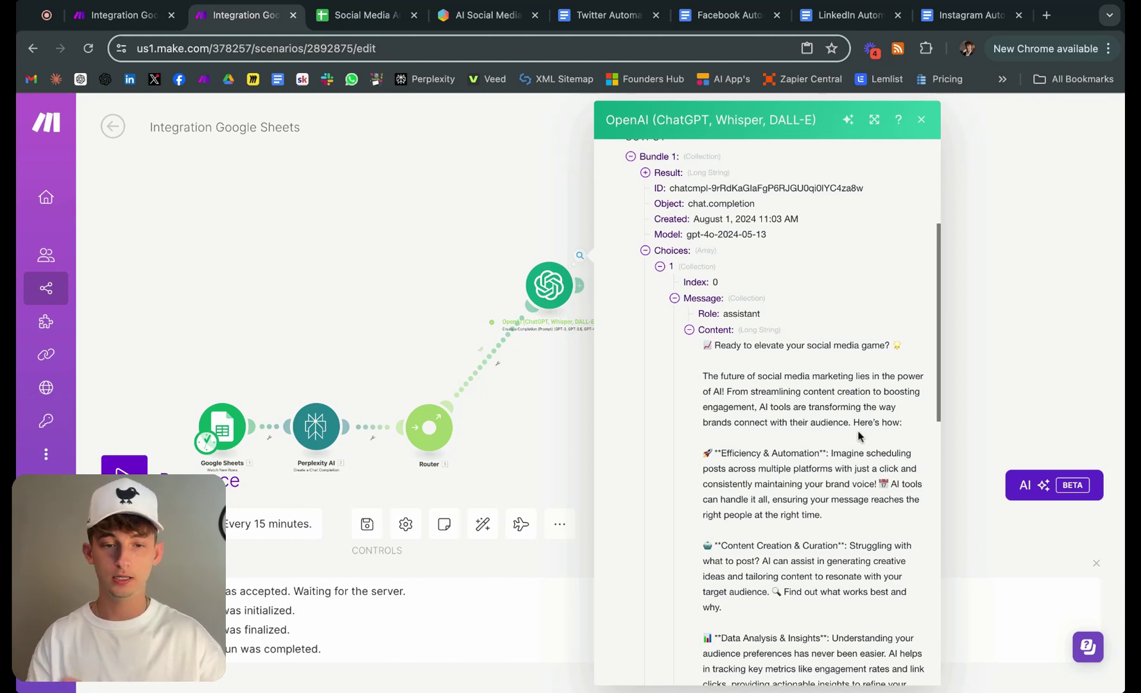
{"action": "scroll", "coordinate": [740, 483], "scroll_direction": "down", "scroll_amount": 5}
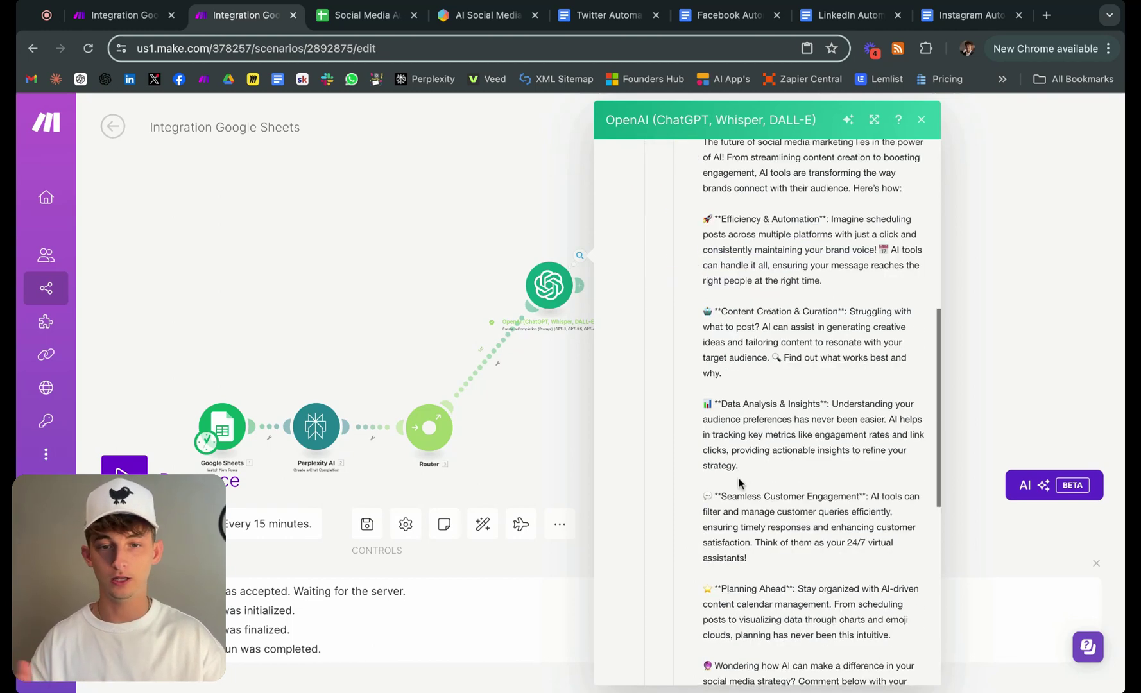
{"action": "scroll", "coordinate": [747, 364], "scroll_direction": "up", "scroll_amount": 10}
{"action": "scroll", "coordinate": [731, 410], "scroll_direction": "down", "scroll_amount": 5}
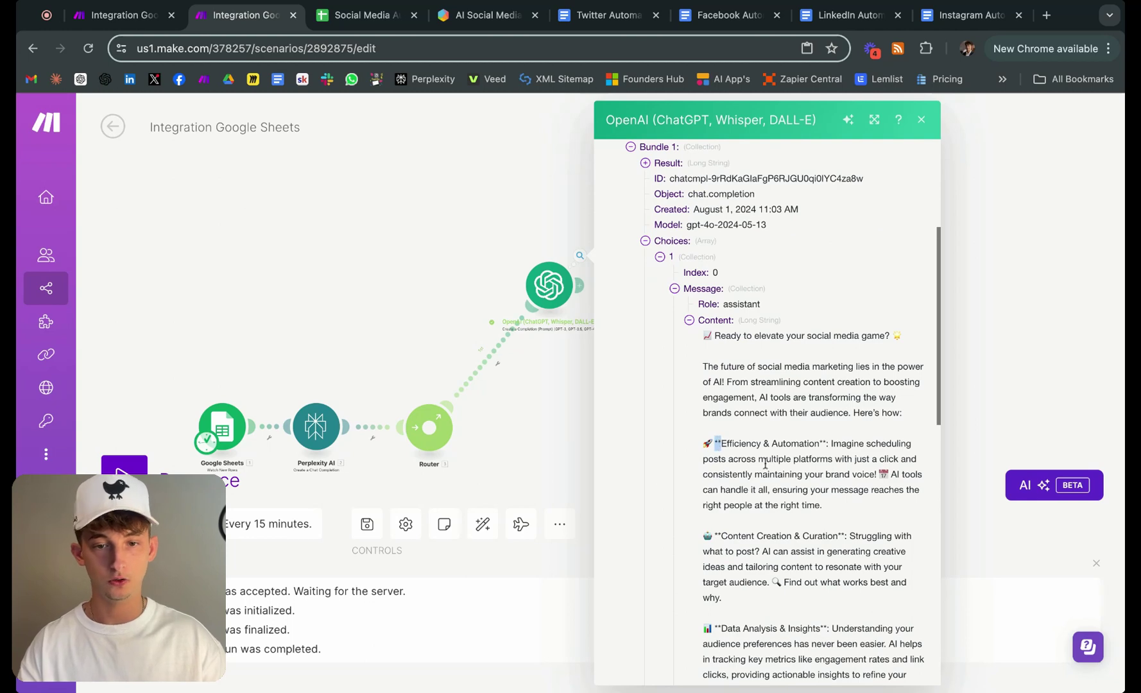
{"action": "scroll", "coordinate": [739, 491], "scroll_direction": "down", "scroll_amount": 1}
{"action": "left_click_drag", "start_coordinate": [707, 491], "coordinate": [855, 537]}
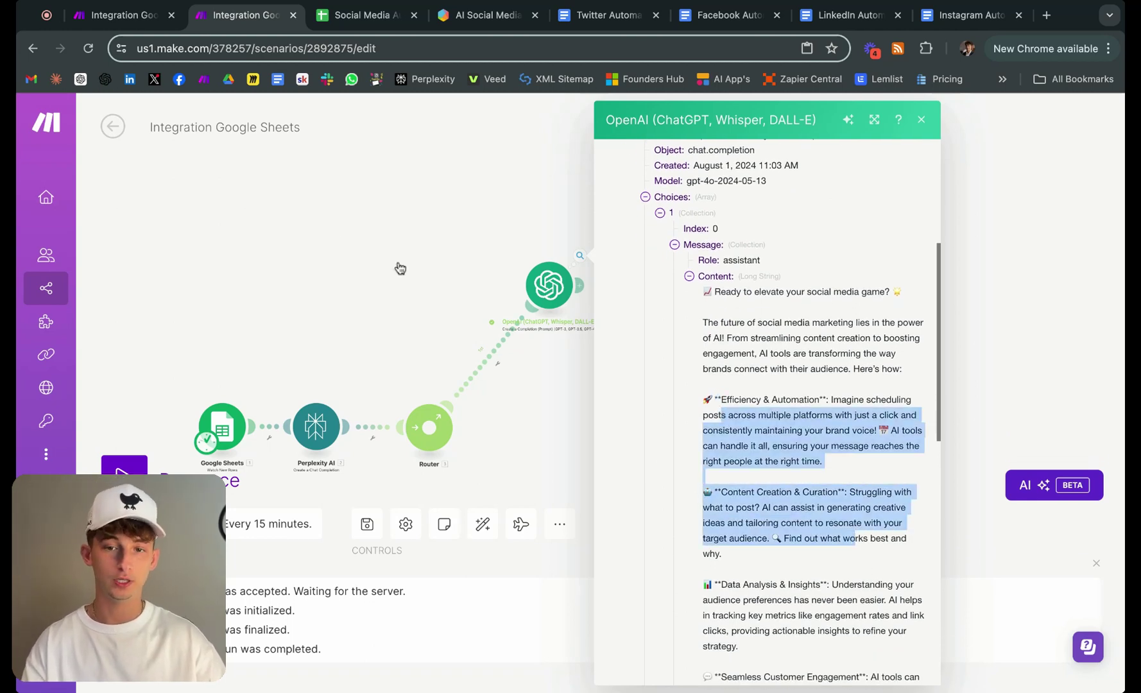
{"action": "left_click", "coordinate": [322, 222]}
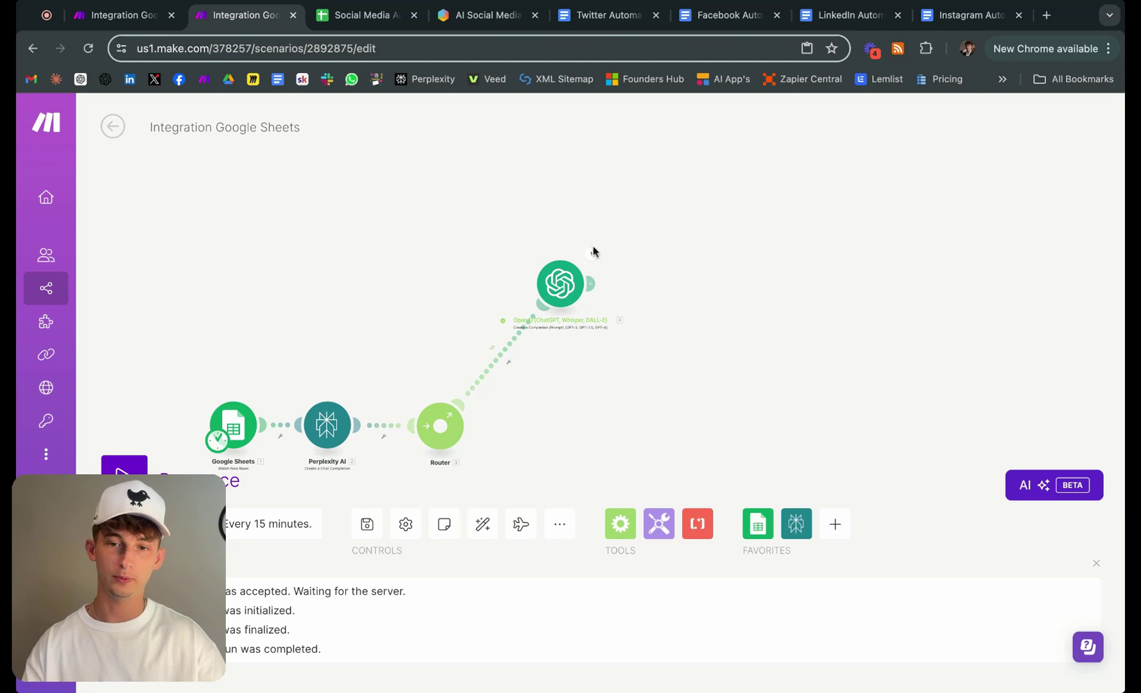
Add a second OpenAI module, Create a Completion (Prompt), after the first OpenAI module
{"action": "left_click", "coordinate": [598, 288]}
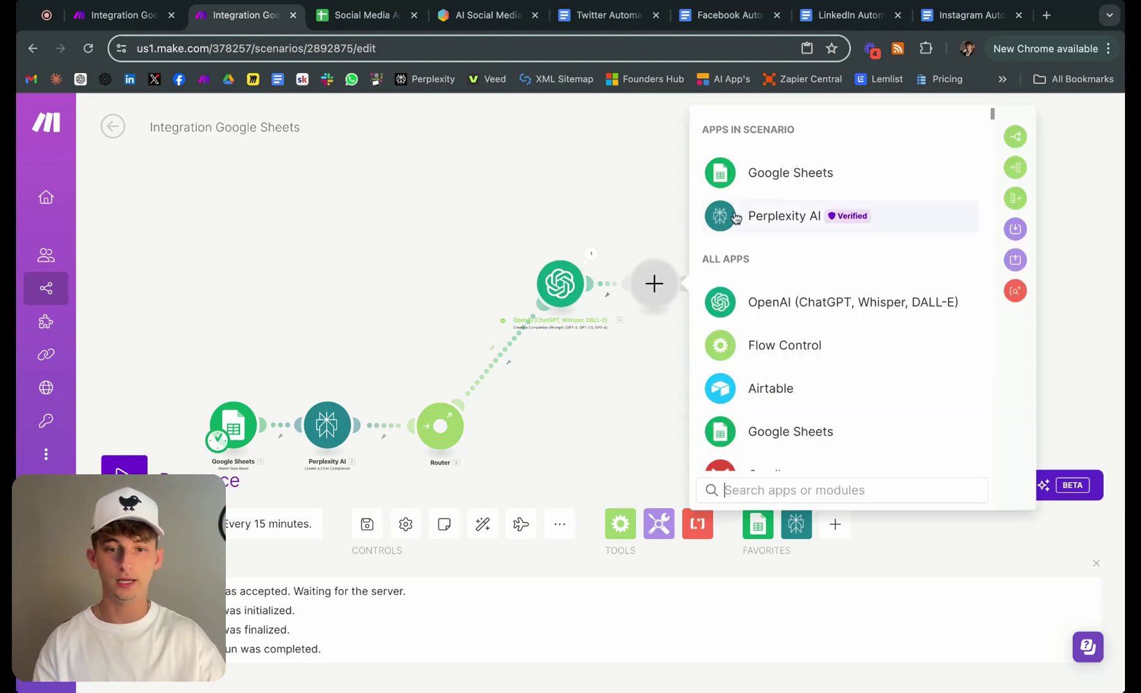
{"action": "scroll", "coordinate": [808, 401], "scroll_direction": "down", "scroll_amount": 4}
{"action": "scroll", "coordinate": [806, 403], "scroll_direction": "down", "scroll_amount": 5}
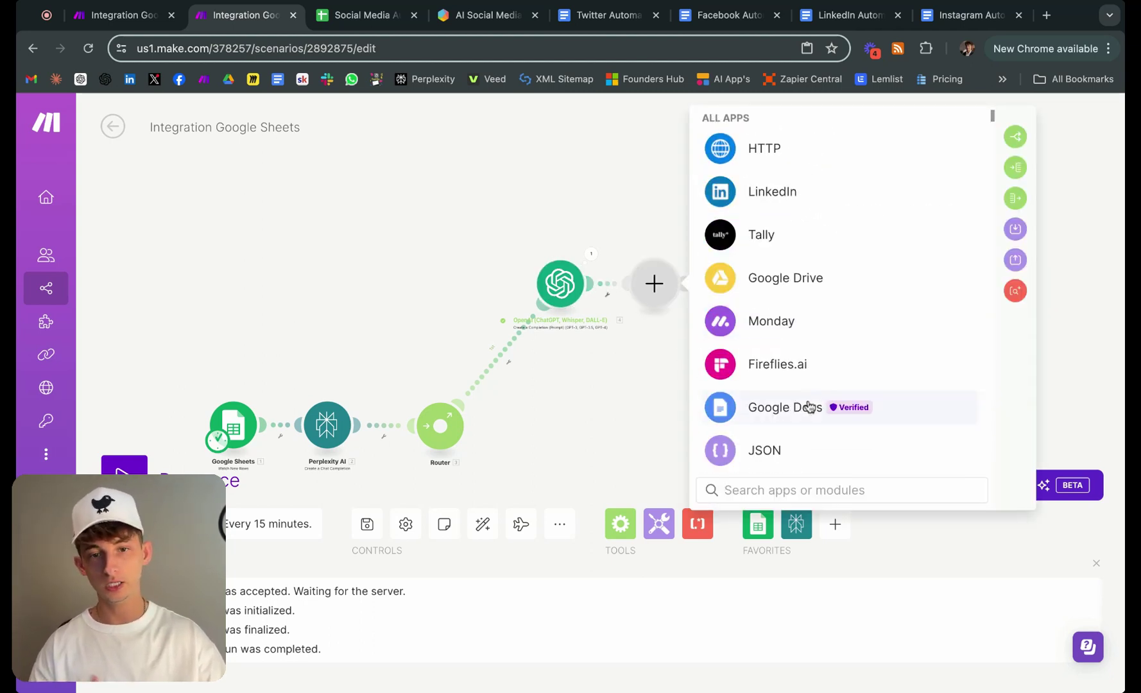
{"action": "type", "text": "gpt"}
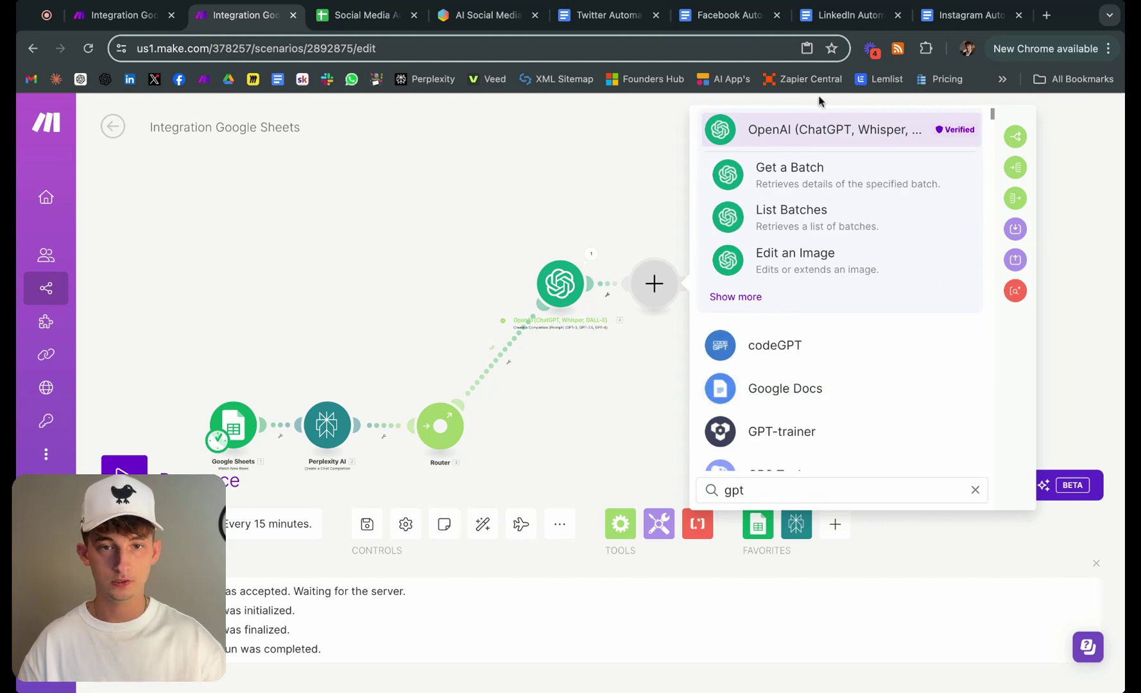
{"action": "left_click", "coordinate": [814, 136]}
{"action": "left_click", "coordinate": [810, 323]}
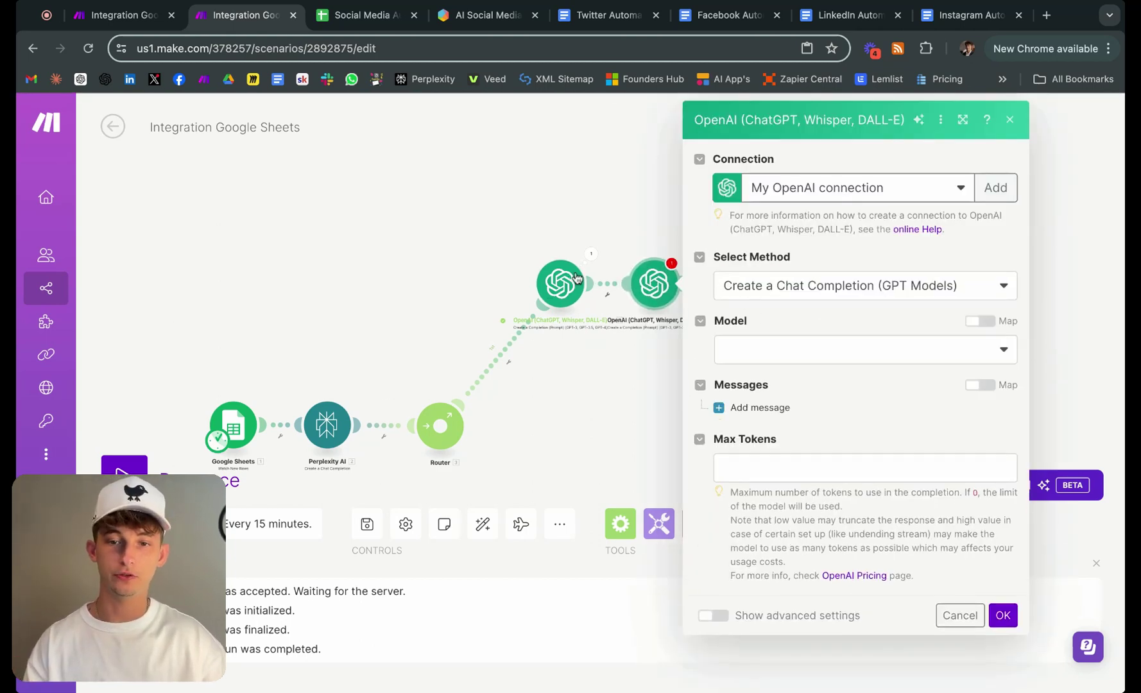
Choose the gpt-4o (system) model for the new module and add a message with the System role
{"action": "left_click", "coordinate": [747, 350]}
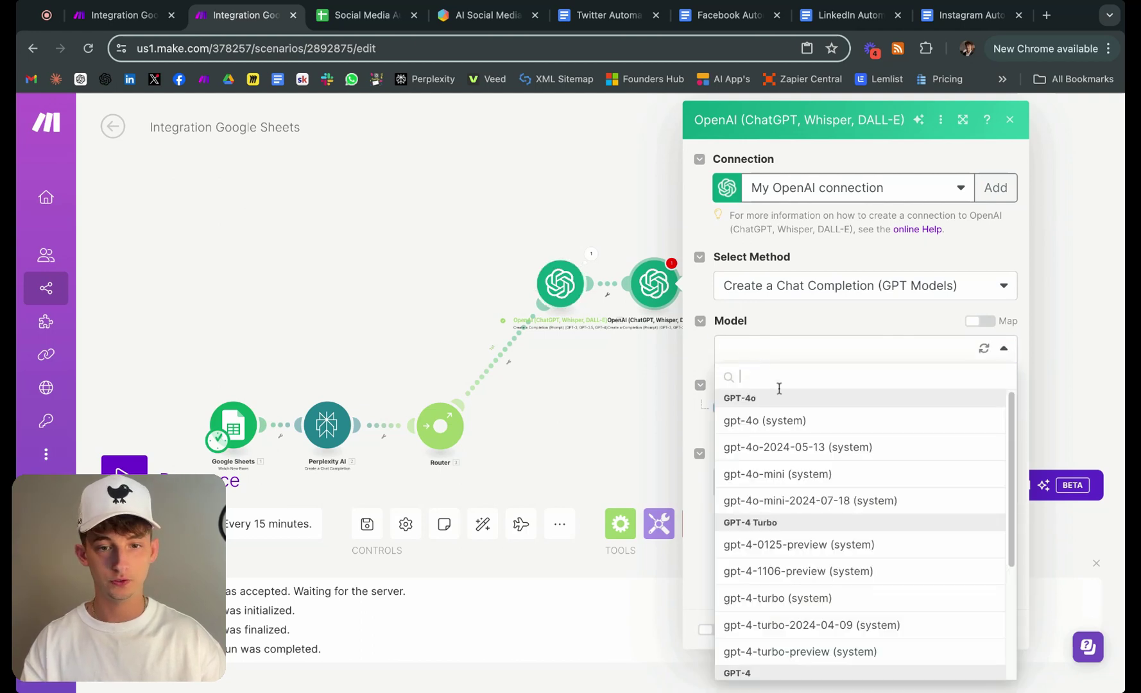
{"action": "left_click", "coordinate": [768, 427]}
{"action": "left_click", "coordinate": [757, 407]}
{"action": "left_click", "coordinate": [790, 468]}
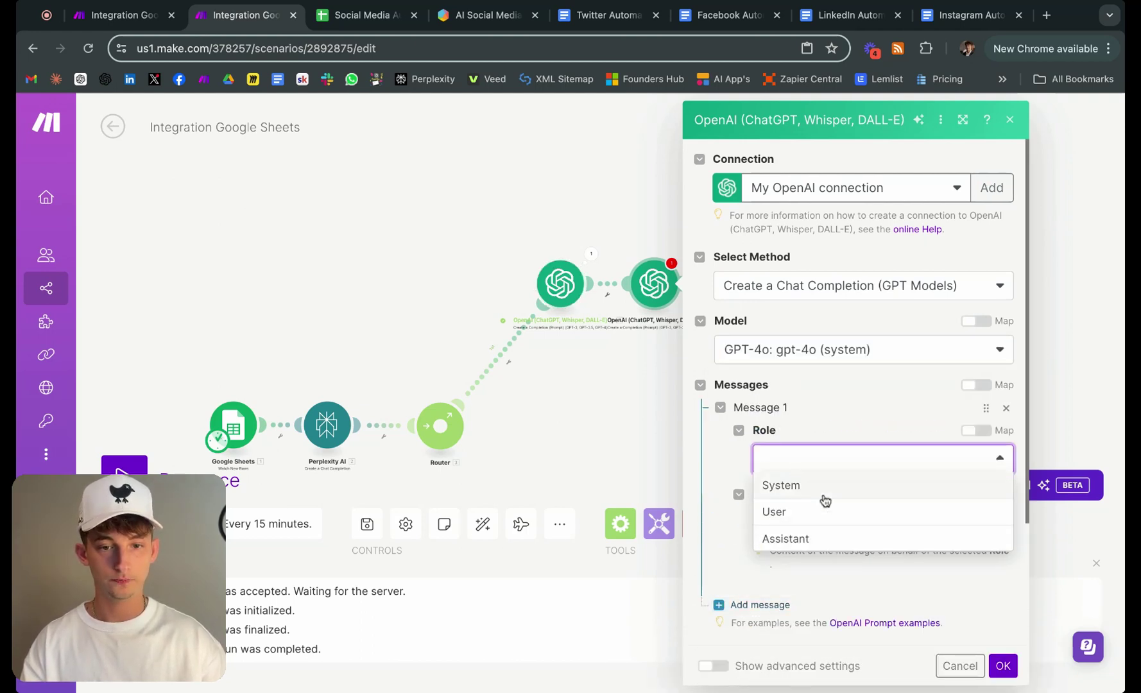
{"action": "left_click", "coordinate": [796, 483]}
Enter "Fix grammar and remove asterisks and make the post shorter." as the new message's content
{"action": "left_click", "coordinate": [810, 521]}
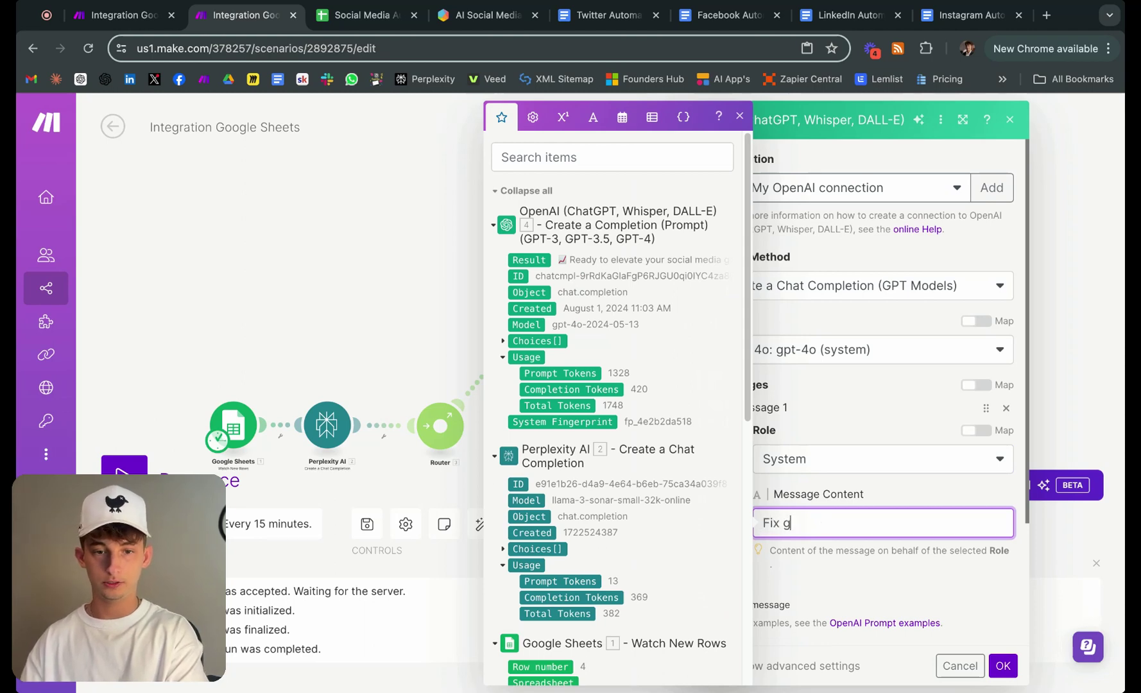
{"action": "type", "text": "remove aster"}
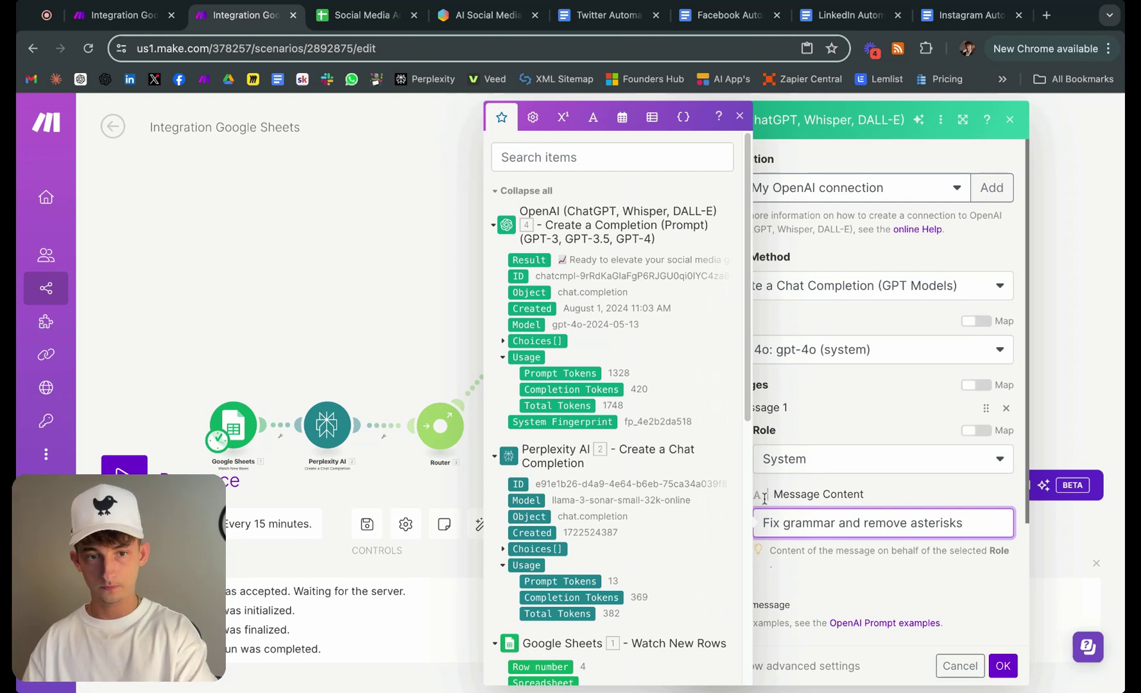
{"action": "type", "text": "isks "}
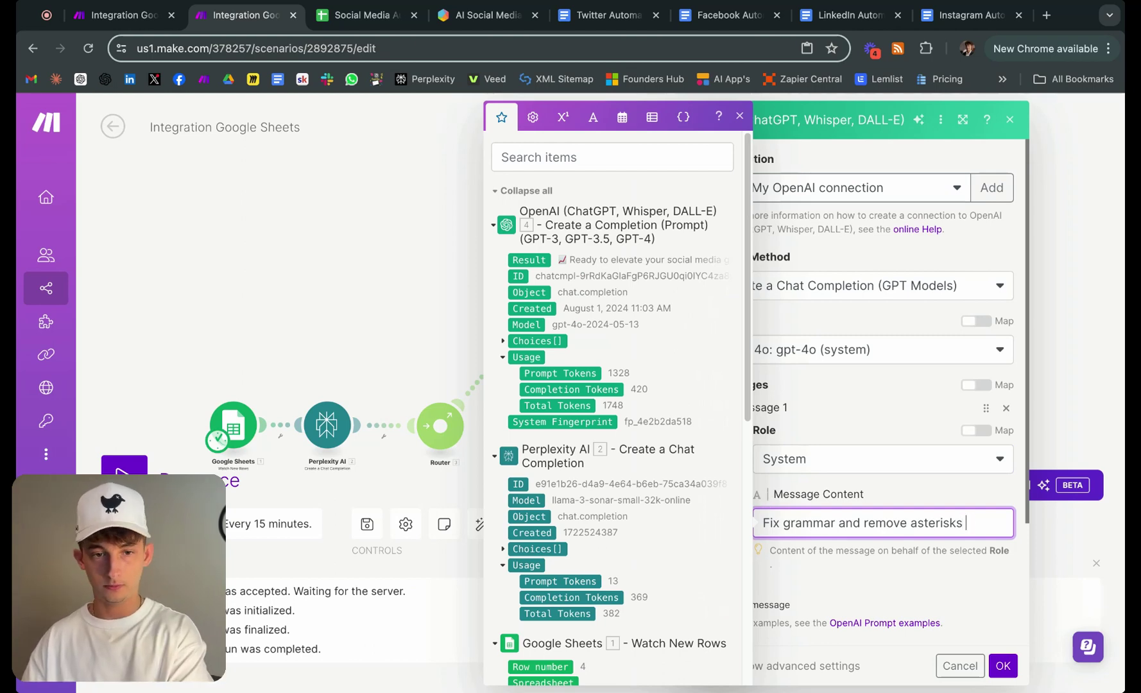
{"action": "type", "text": "and make the post shorter."}
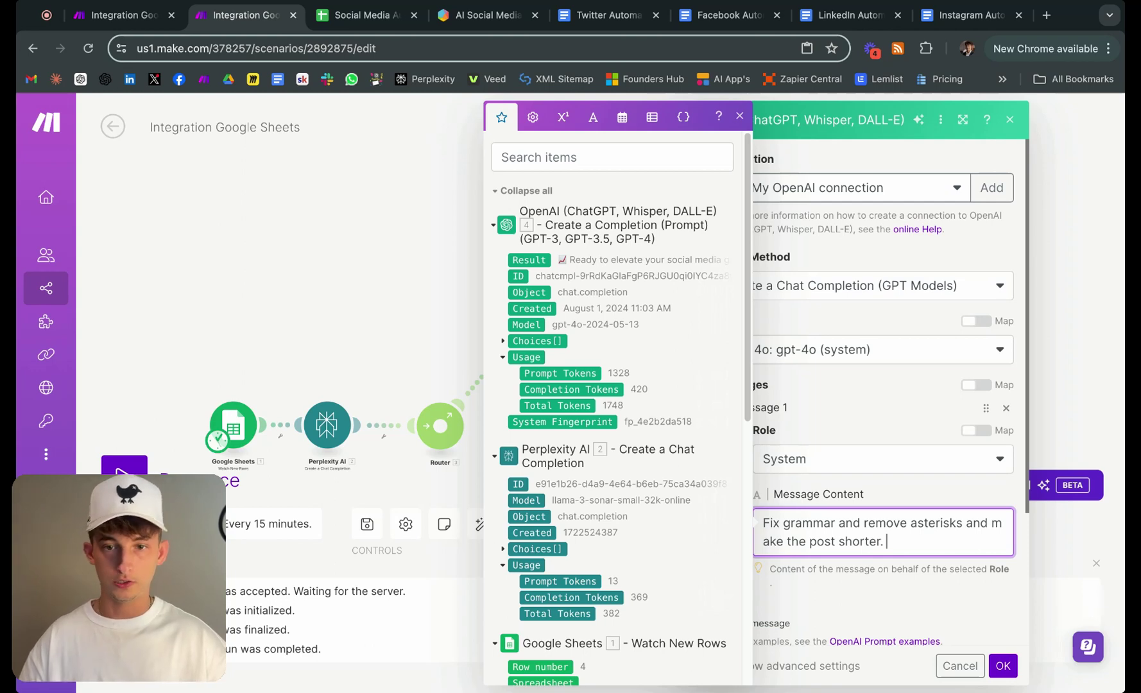
Map the first OpenAI module's Choices[] Message Content after the instruction in the message content and try to save the module
{"action": "left_click", "coordinate": [502, 341]}
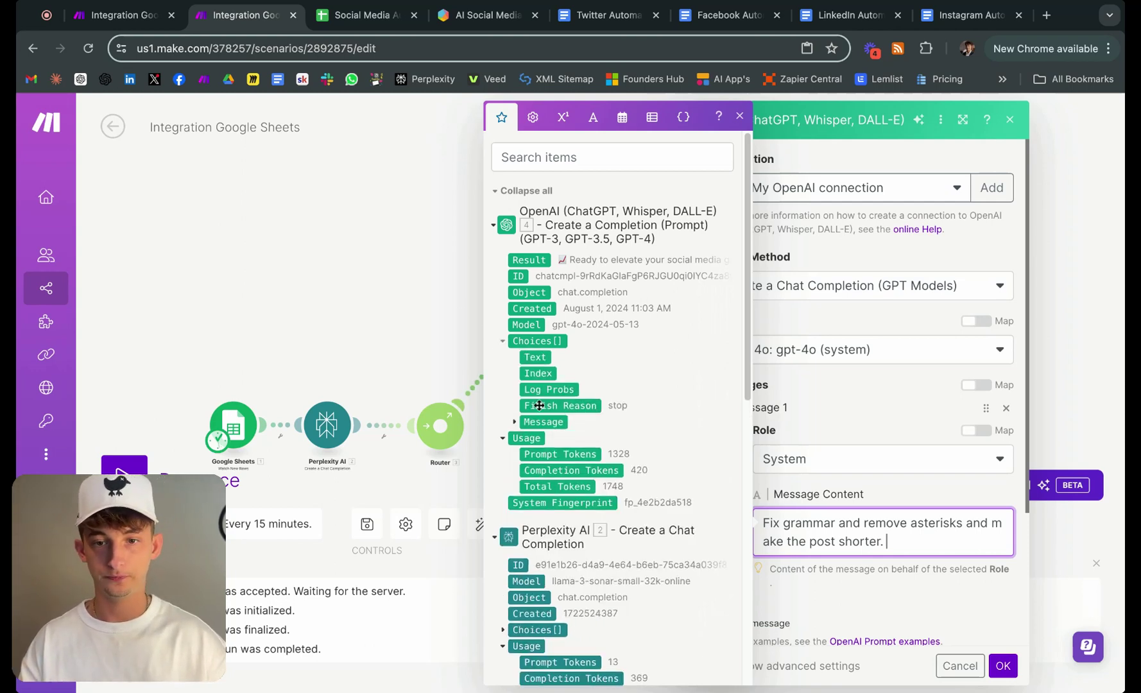
{"action": "left_click", "coordinate": [513, 427]}
{"action": "scroll", "coordinate": [556, 417], "scroll_direction": "down", "scroll_amount": 1}
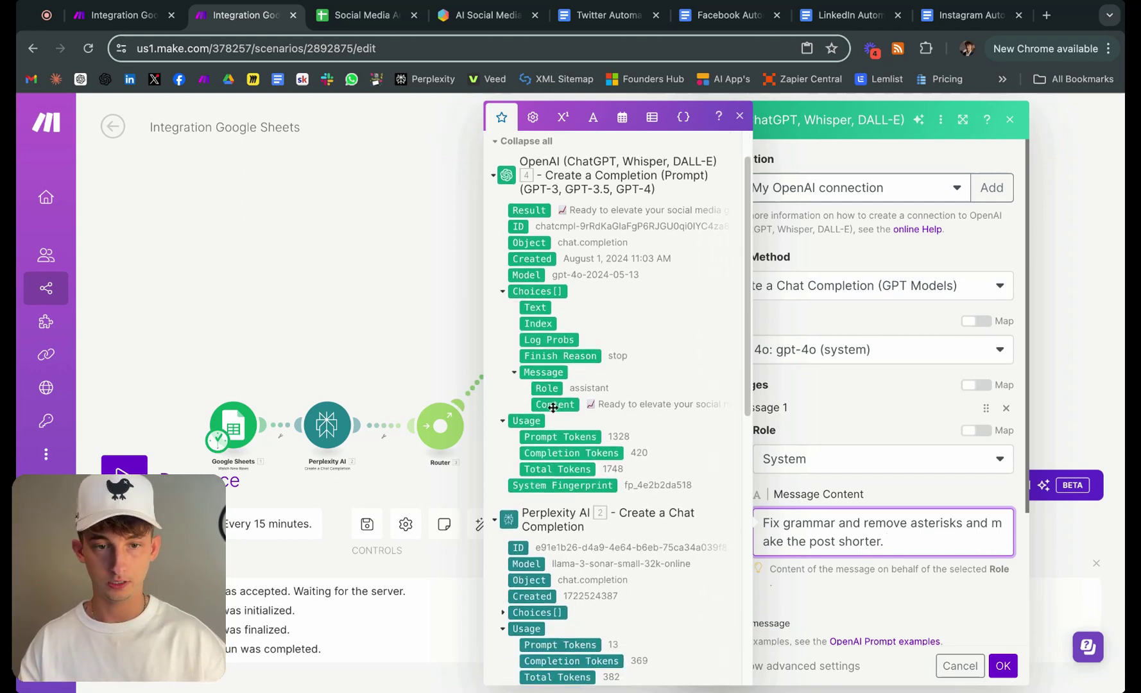
{"action": "left_click", "coordinate": [554, 407]}
{"action": "scroll", "coordinate": [757, 278], "scroll_direction": "down", "scroll_amount": 3}
{"action": "left_click", "coordinate": [757, 278]}
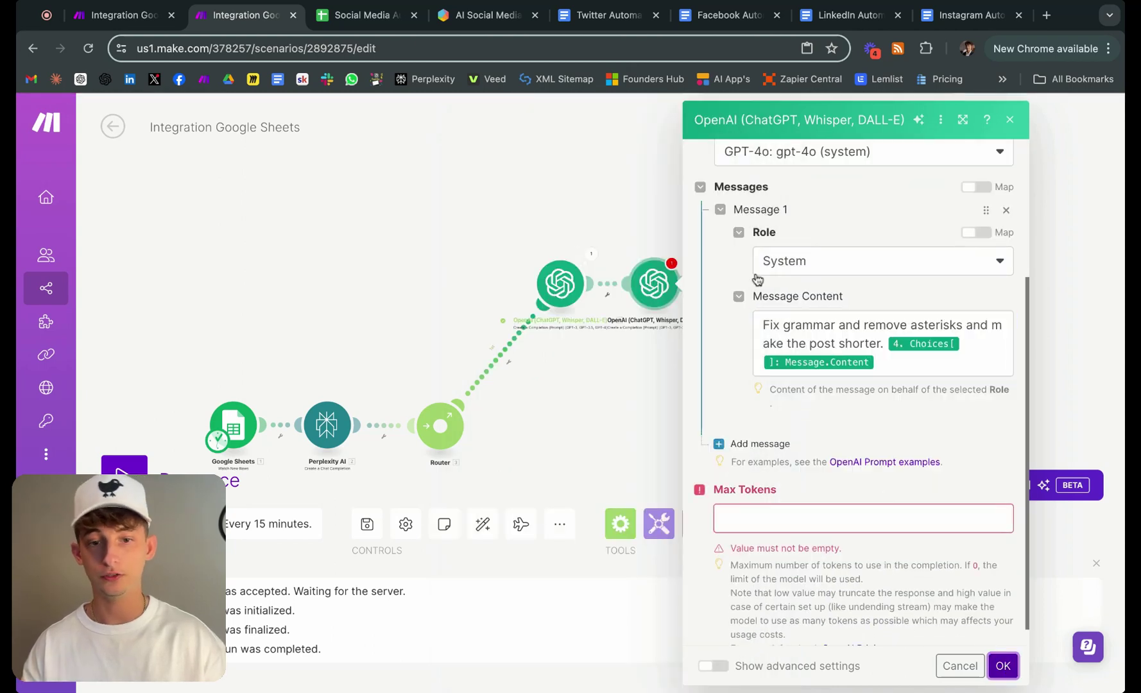
Set Max Tokens to 0 in the grammar-fixing OpenAI module, save its settings, and delete that module from the scenario
{"action": "left_click", "coordinate": [856, 518]}
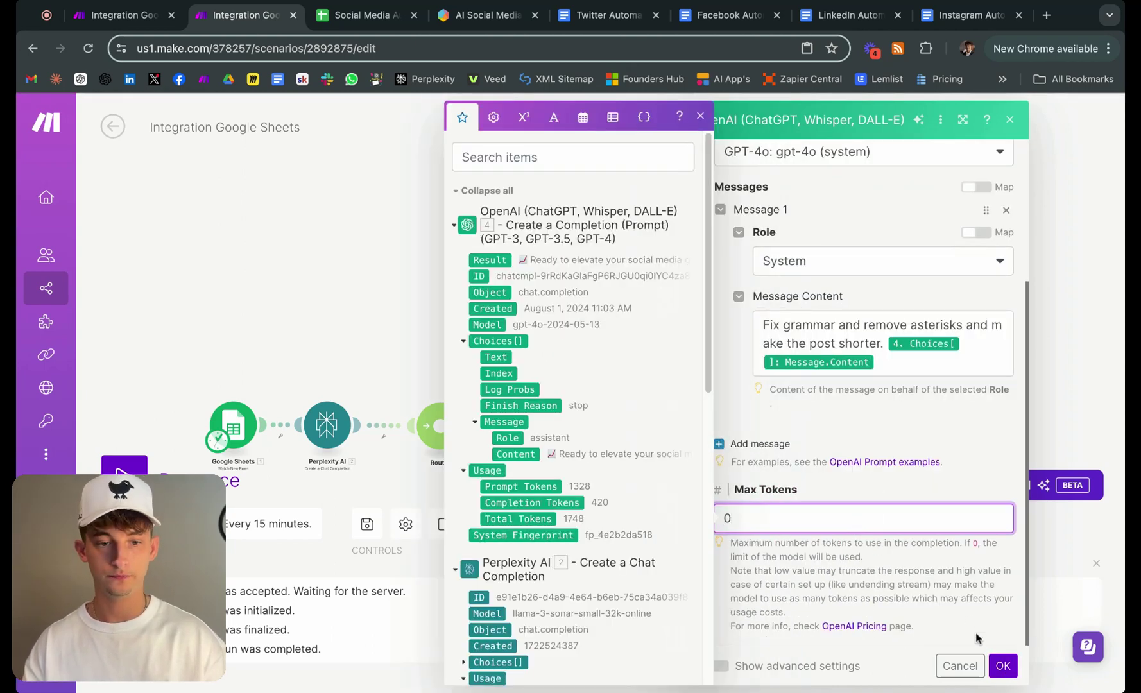
{"action": "left_click", "coordinate": [993, 661]}
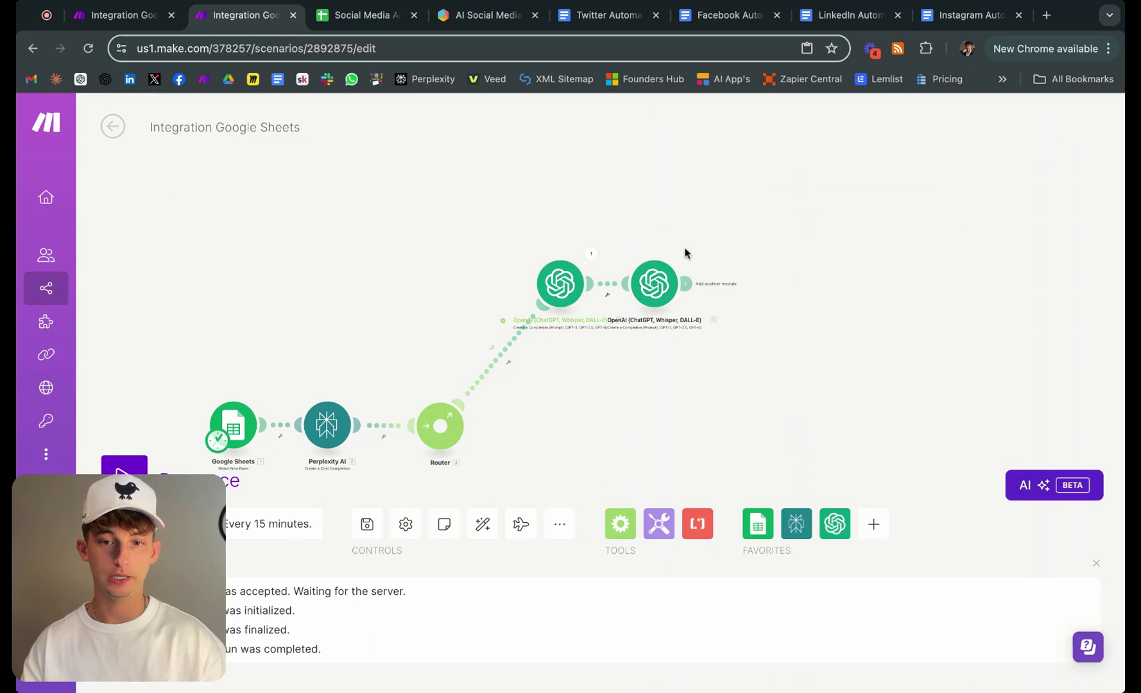
{"action": "right_click", "coordinate": [663, 296]}
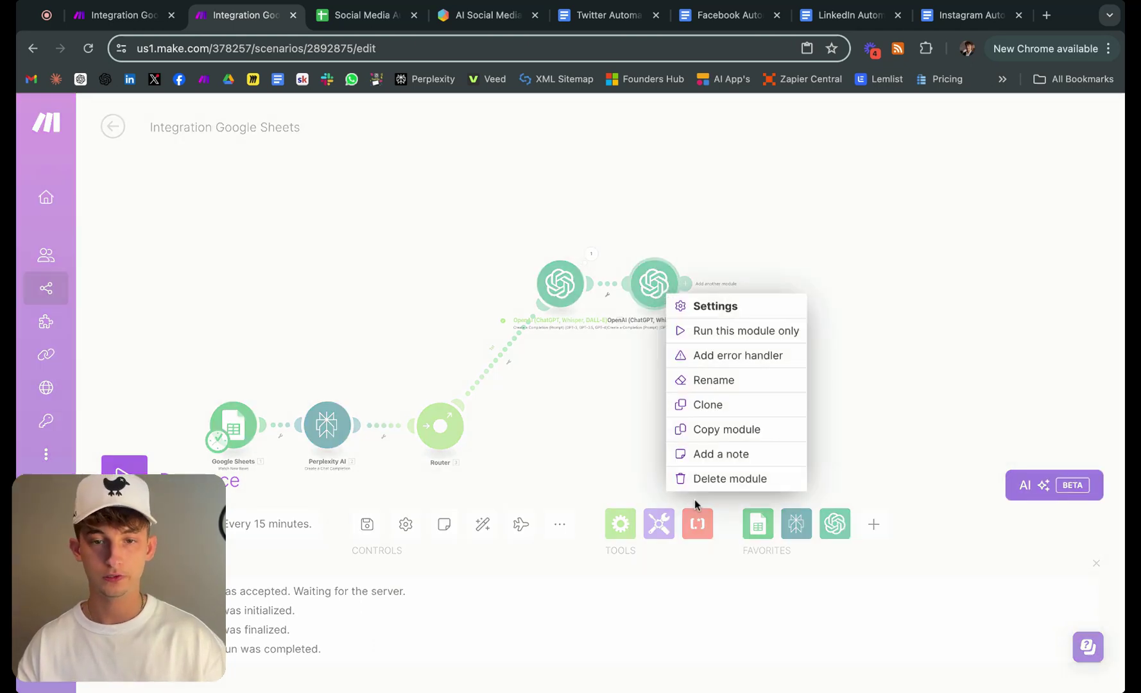
{"action": "left_click", "coordinate": [719, 476]}
Add a Facebook Pages "Create a Post" module after the remaining OpenAI module, searching for "facebook" and "create"
{"action": "scroll", "coordinate": [646, 296], "scroll_direction": "up", "scroll_amount": 3}
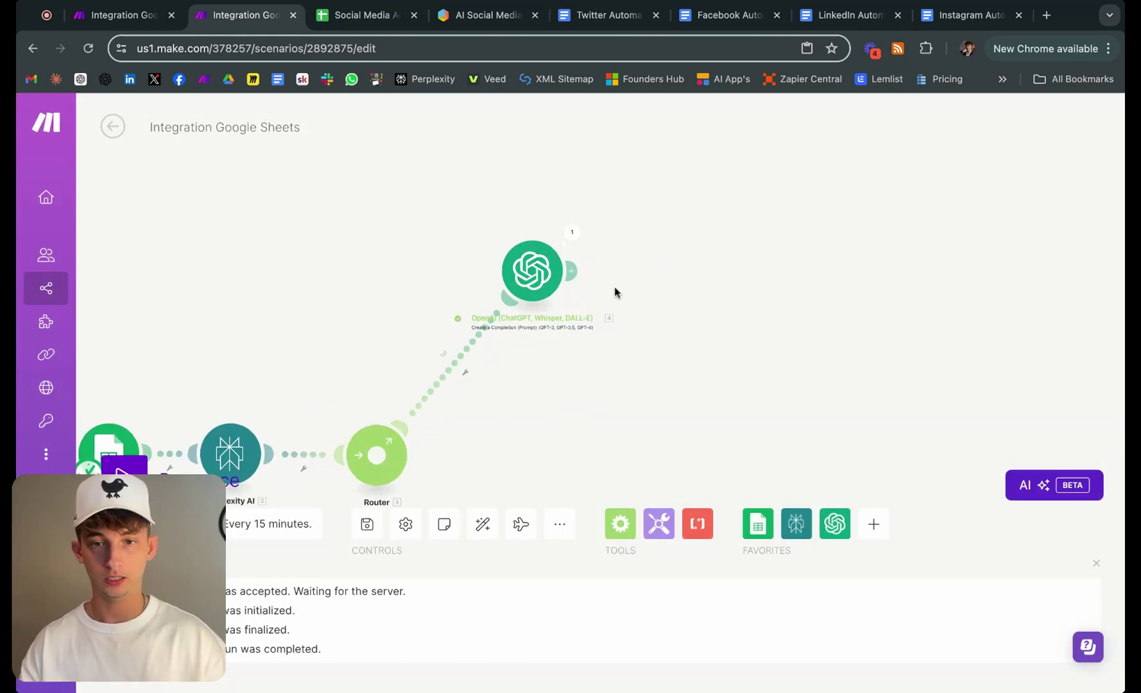
{"action": "left_click", "coordinate": [569, 271]}
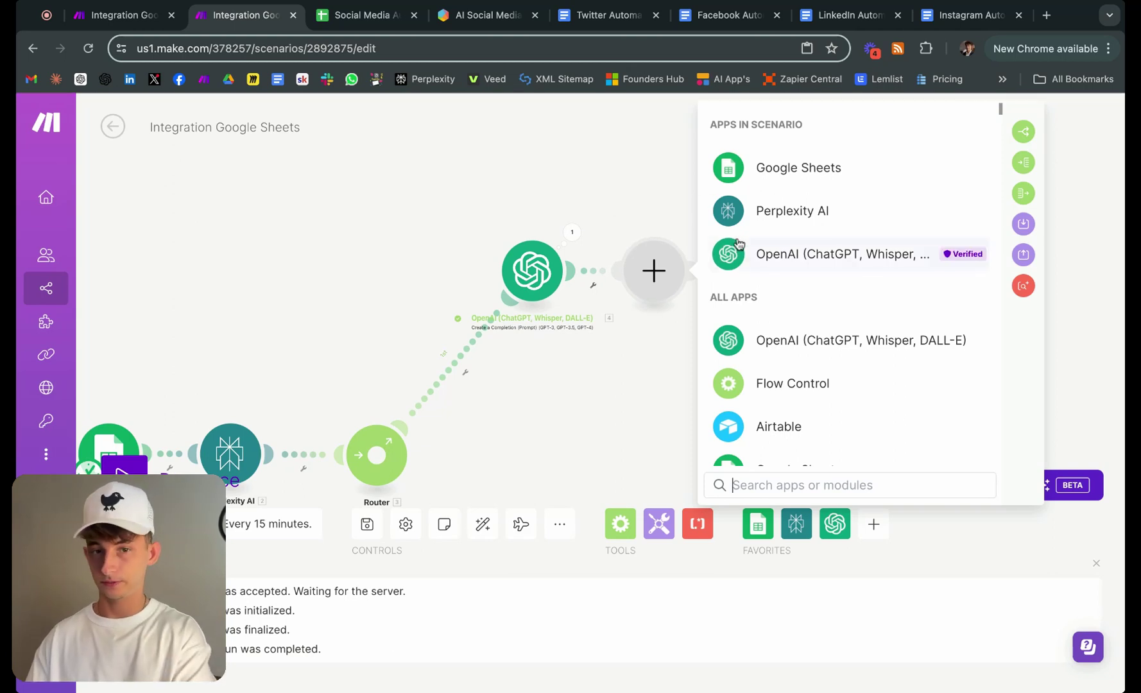
{"action": "type", "text": "facebook"}
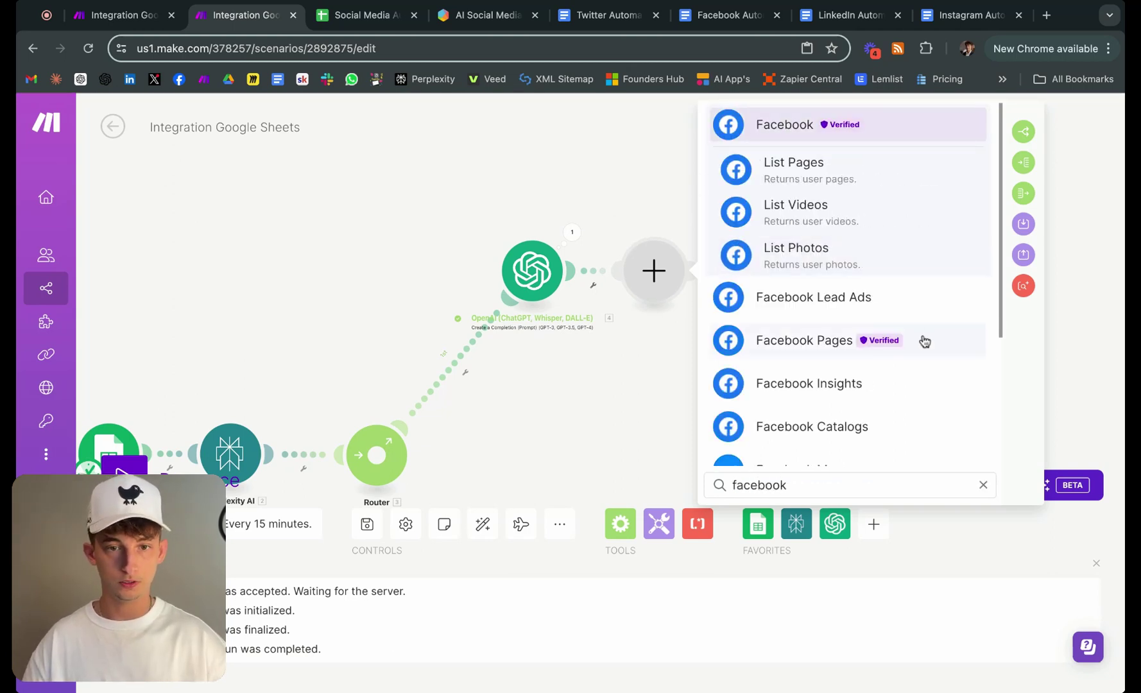
{"action": "left_click", "coordinate": [811, 347]}
{"action": "type", "text": "create"}
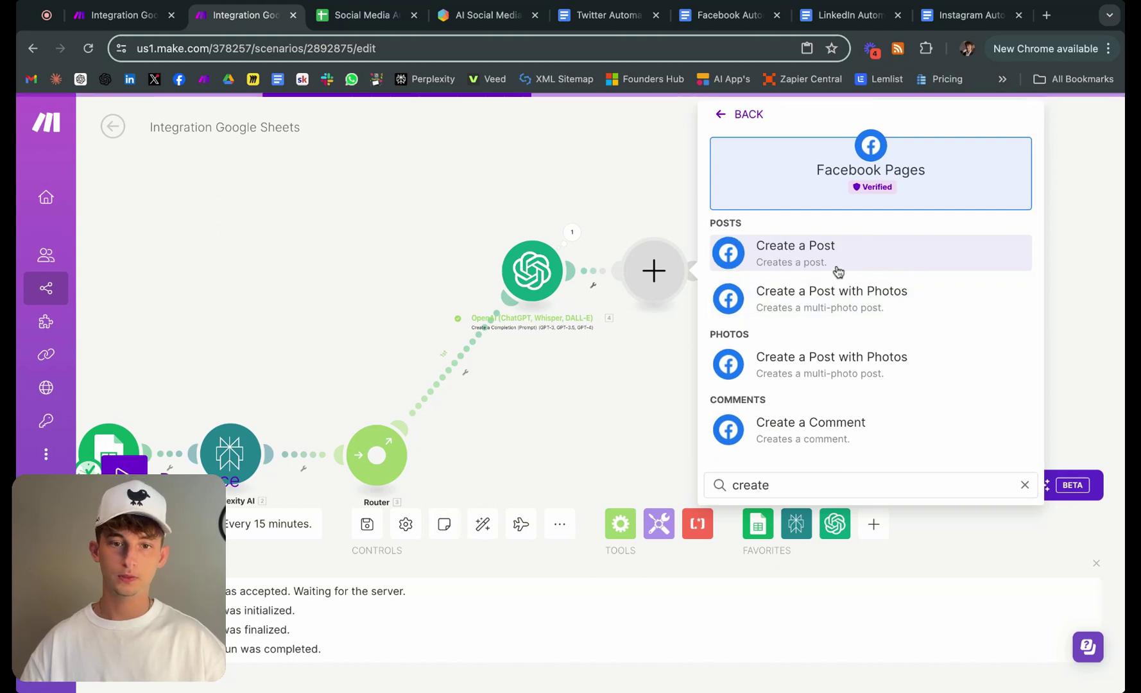
{"action": "left_click", "coordinate": [838, 270]}
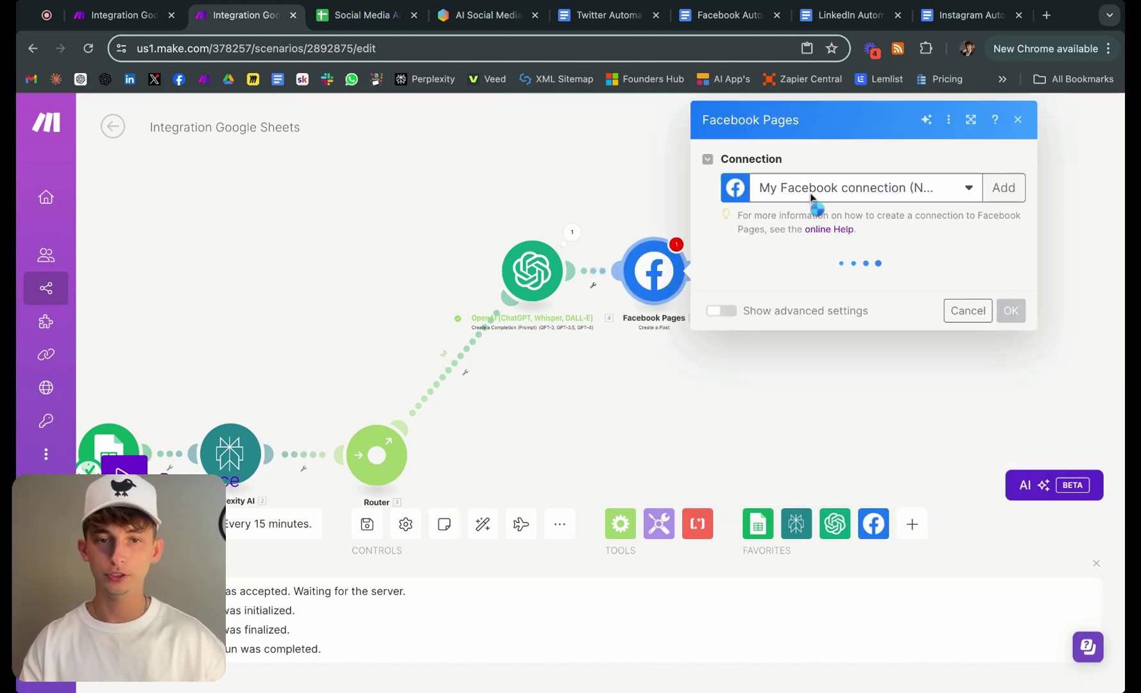
{"action": "left_click", "coordinate": [802, 189]}
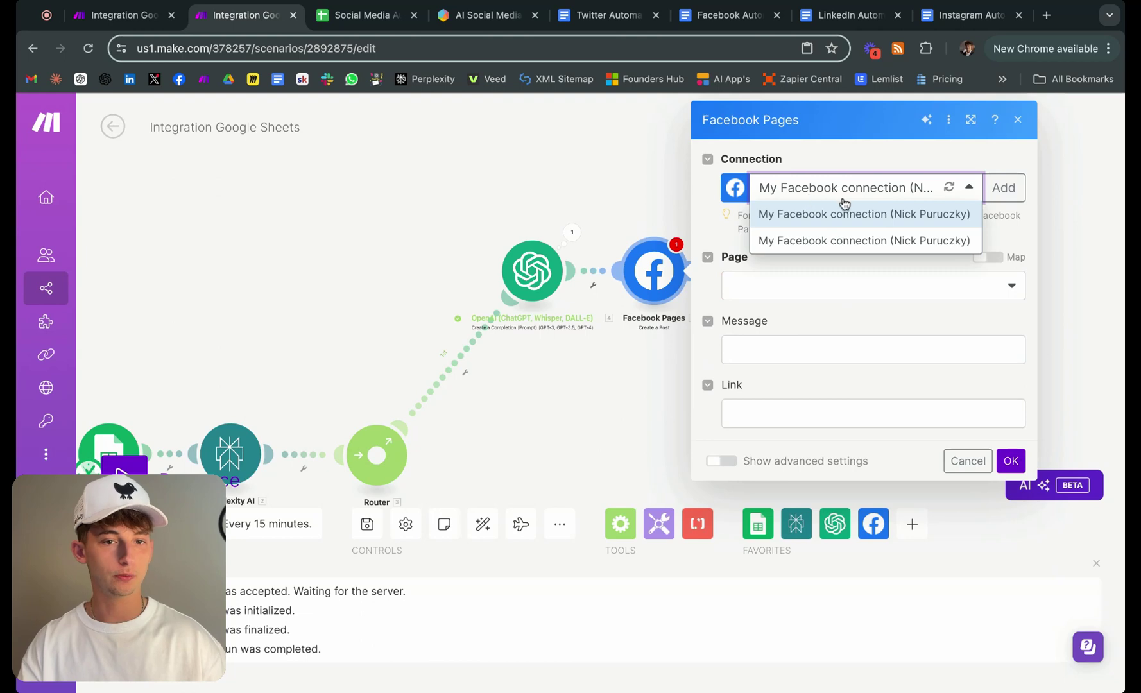
{"action": "left_click", "coordinate": [826, 196]}
{"action": "left_click", "coordinate": [1007, 190]}
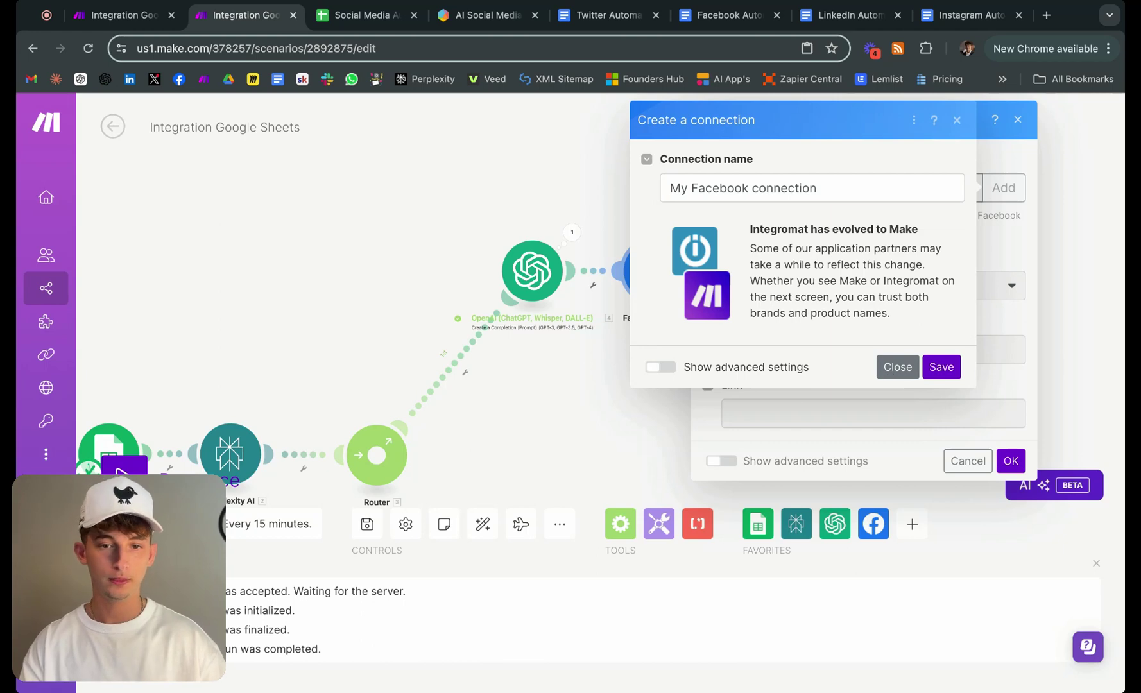
{"action": "left_click", "coordinate": [897, 366]}
Choose the page bearing the account owner's name as the Facebook post's target page
{"action": "left_click", "coordinate": [755, 292]}
{"action": "left_click", "coordinate": [768, 334]}
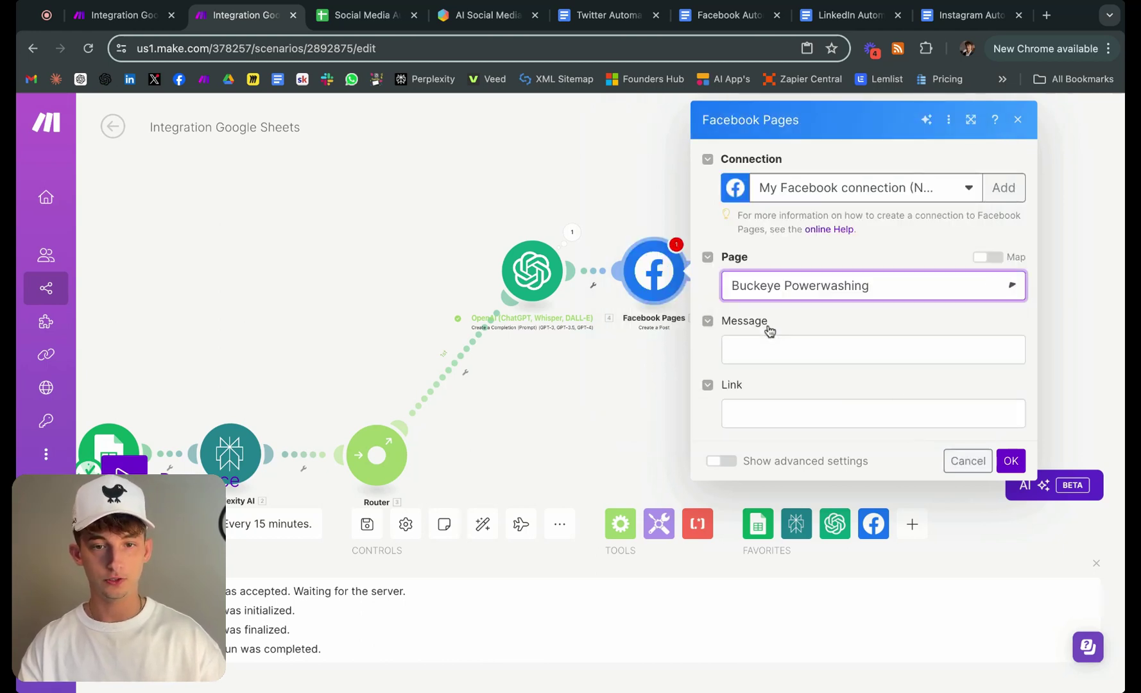
{"action": "left_click", "coordinate": [764, 289]}
{"action": "left_click", "coordinate": [774, 316]}
Map the OpenAI module's Choices Message Content output into the Facebook post's Message, leave the Link empty, and save the module
{"action": "left_click", "coordinate": [798, 347]}
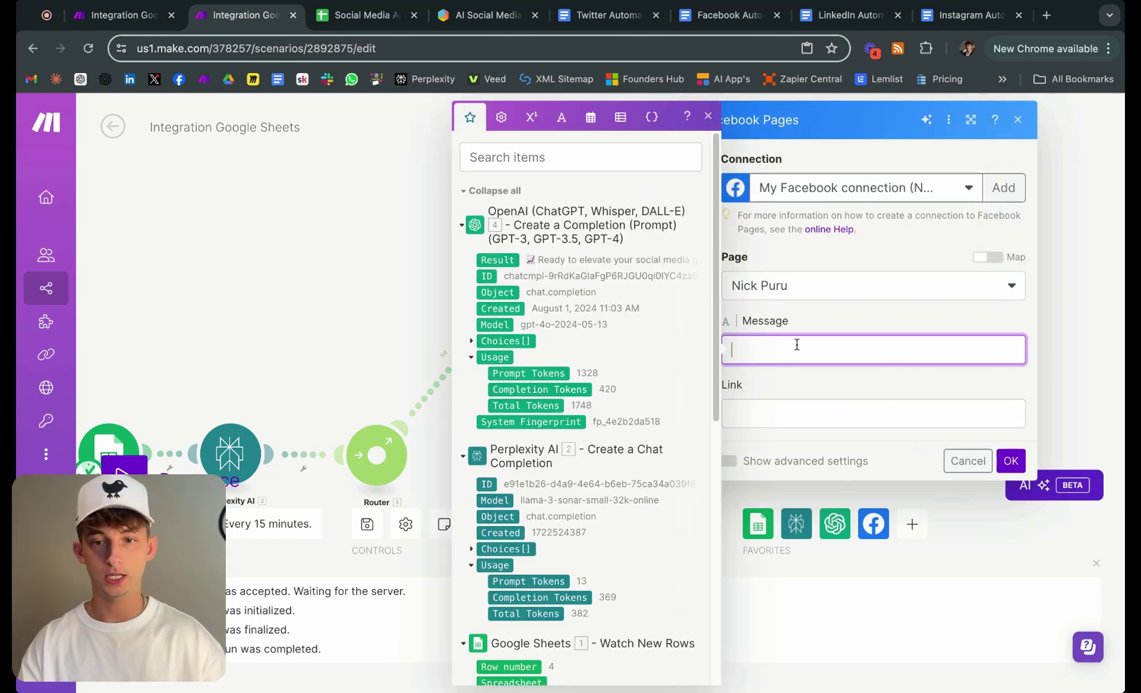
{"action": "left_click", "coordinate": [471, 341]}
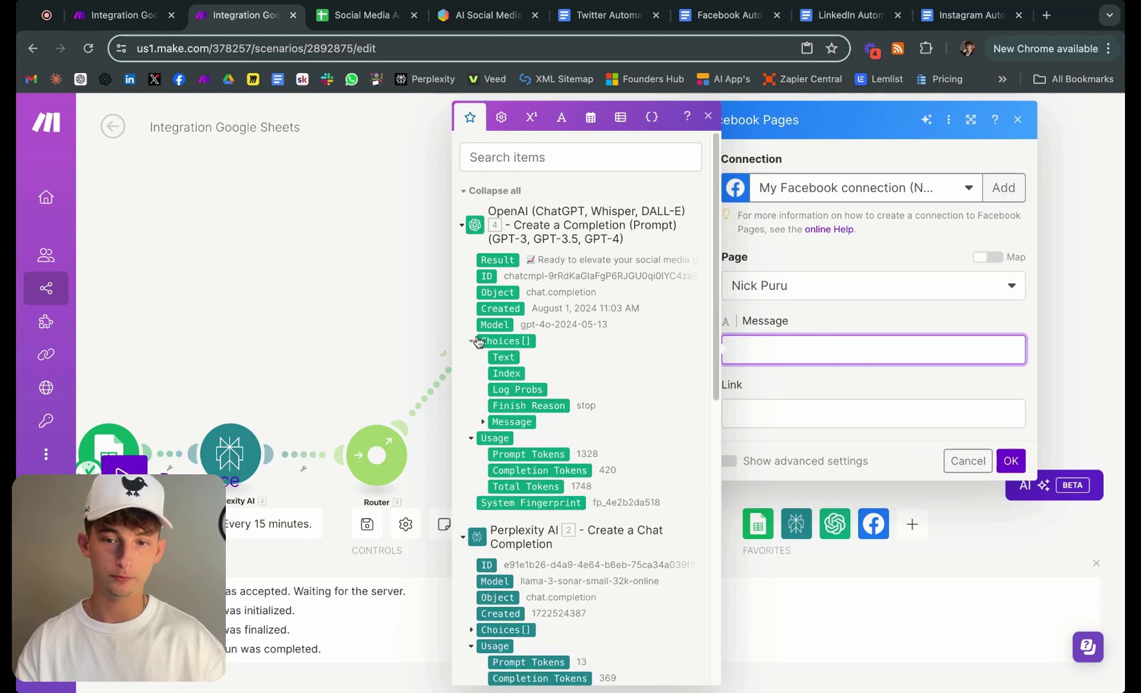
{"action": "left_click", "coordinate": [484, 423]}
{"action": "left_click", "coordinate": [524, 453]}
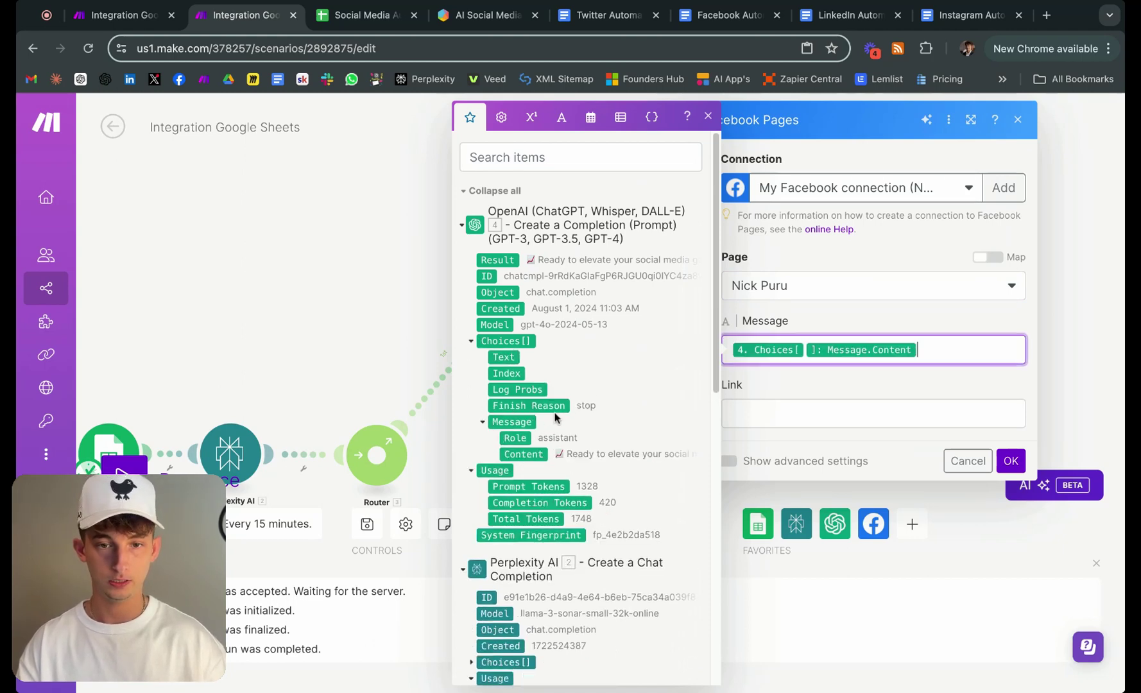
{"action": "left_click", "coordinate": [795, 407]}
{"action": "left_click", "coordinate": [1010, 461]}
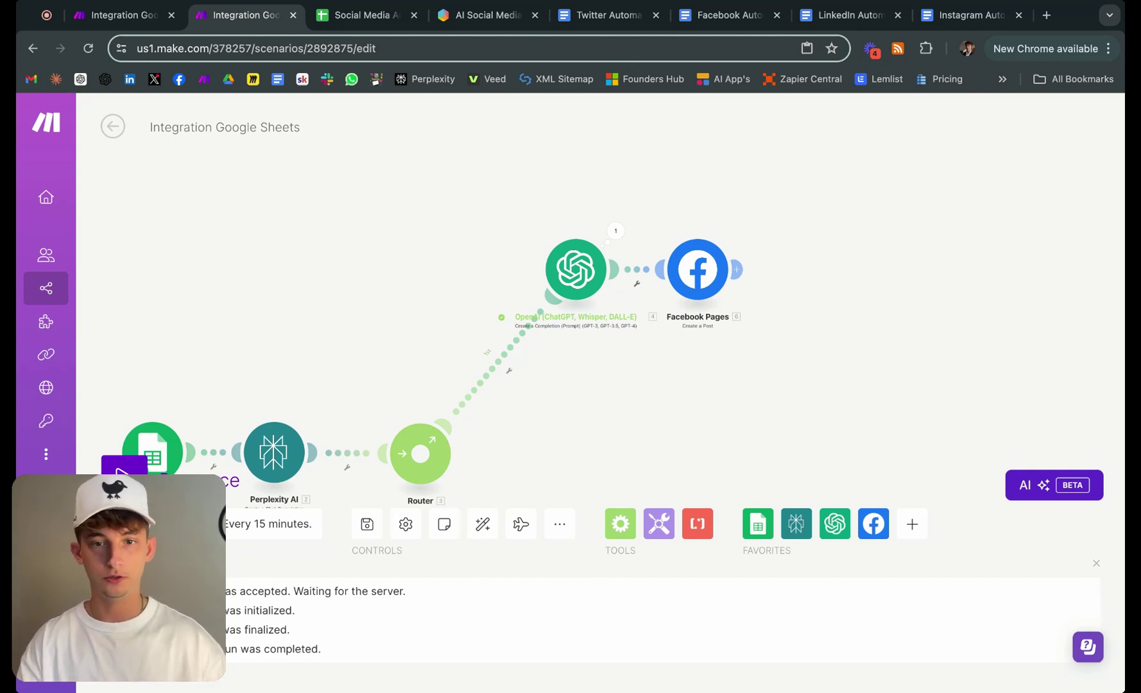
Copy the OpenAI module preceding the X post module in the Automate Social Media scenario
{"action": "scroll", "coordinate": [626, 380], "scroll_direction": "up", "scroll_amount": 2}
{"action": "scroll", "coordinate": [639, 395], "scroll_direction": "right", "scroll_amount": 2}
{"action": "scroll", "coordinate": [667, 257], "scroll_direction": "up", "scroll_amount": 3}
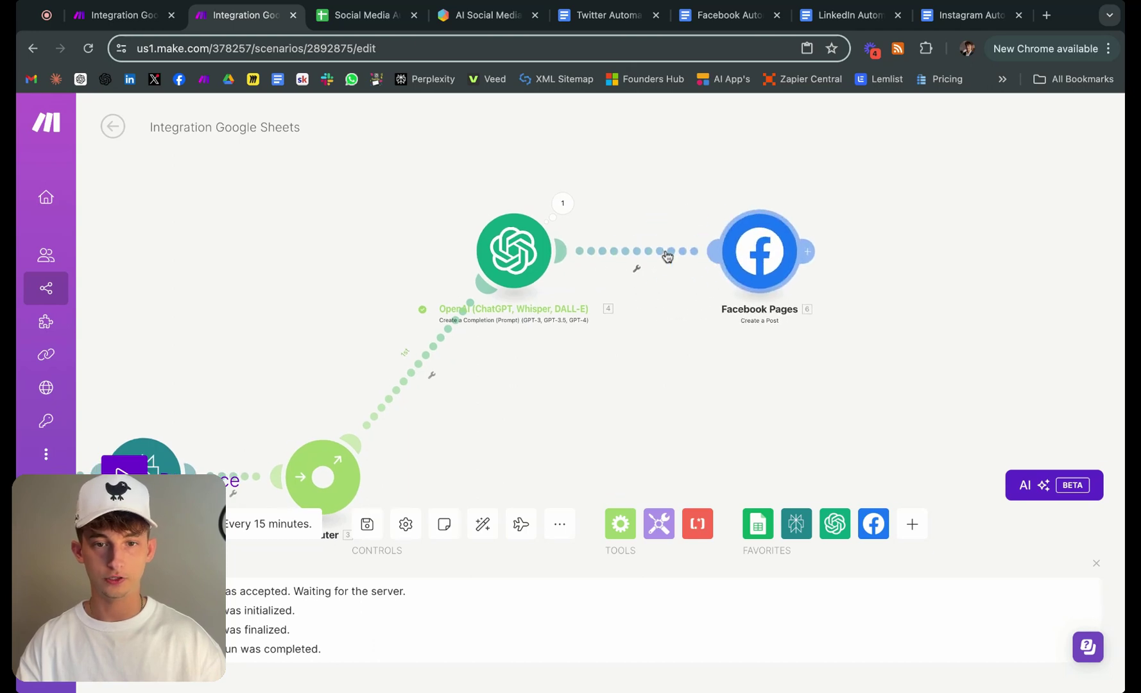
{"action": "scroll", "coordinate": [716, 405], "scroll_direction": "down", "scroll_amount": 3}
{"action": "scroll", "coordinate": [716, 405], "scroll_direction": "left", "scroll_amount": 1}
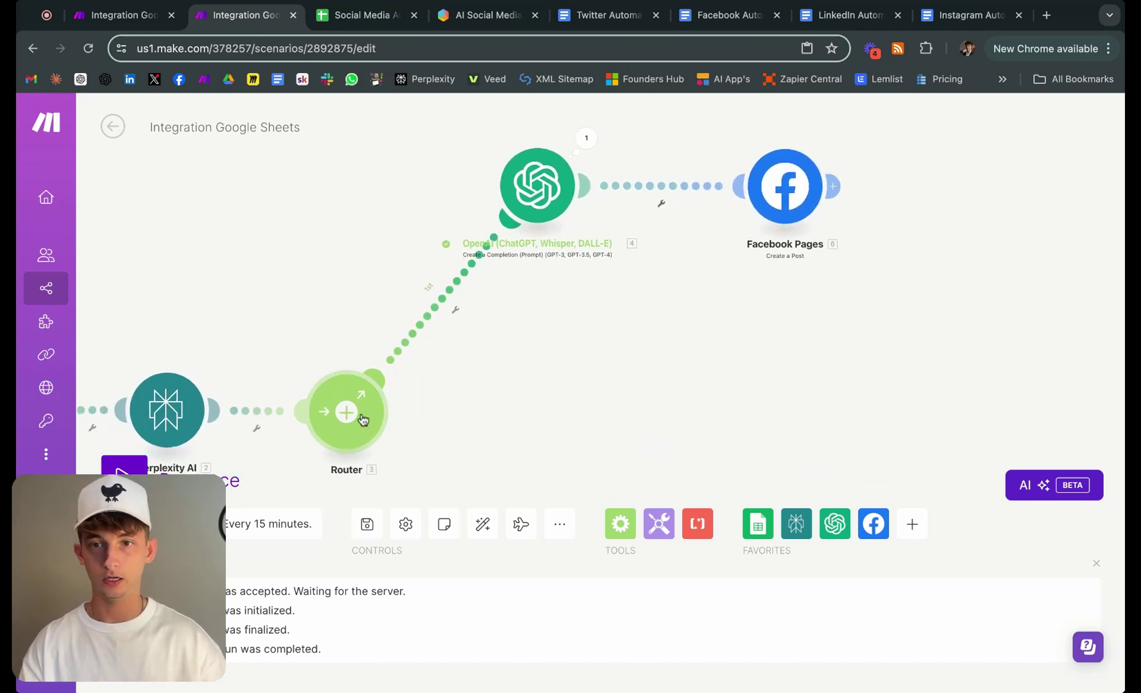
{"action": "left_click", "coordinate": [122, 15]}
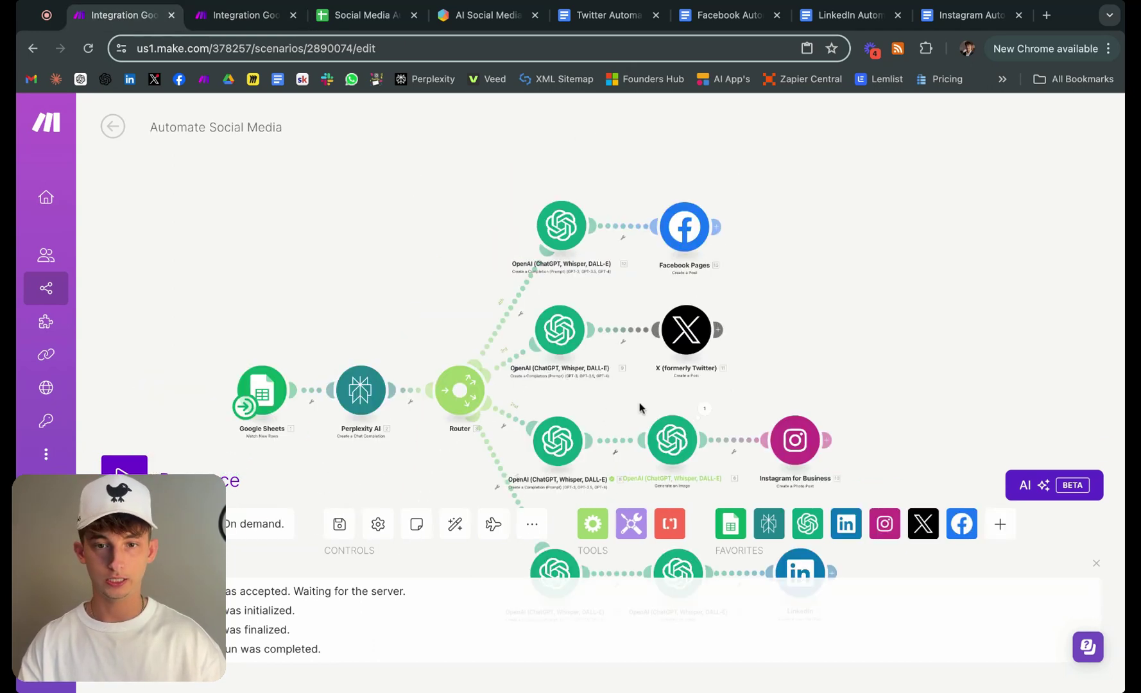
{"action": "scroll", "coordinate": [640, 407], "scroll_direction": "down", "scroll_amount": 3}
{"action": "right_click", "coordinate": [531, 254]}
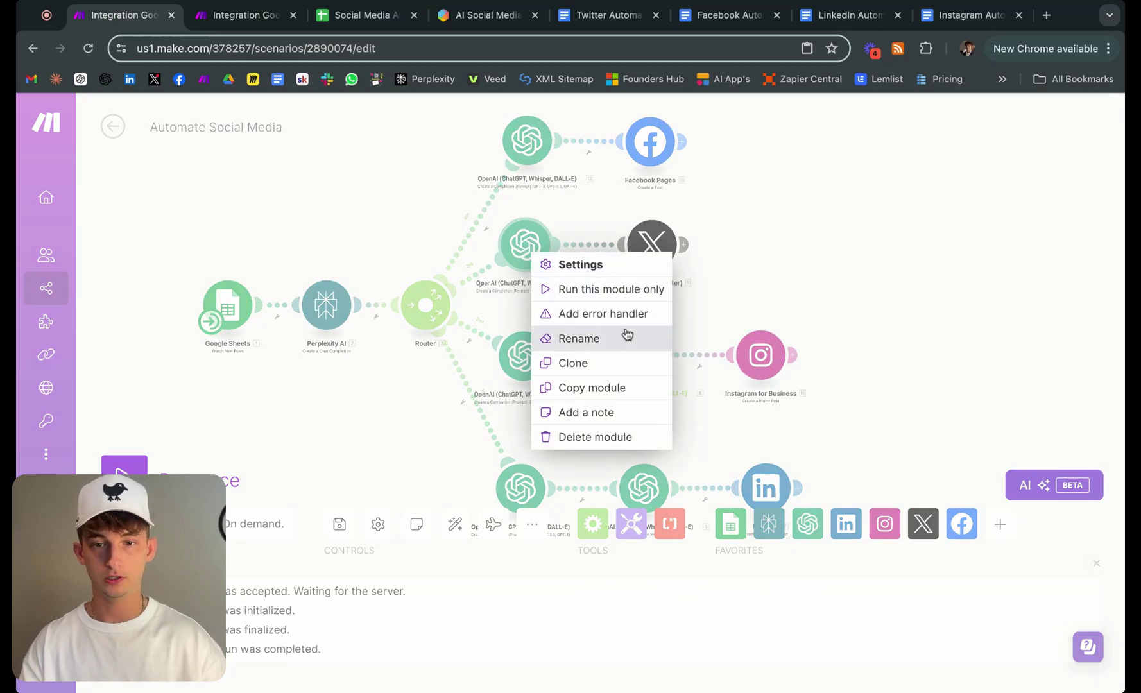
{"action": "left_click", "coordinate": [599, 387]}
Paste the copied OpenAI module into the Integration Google Sheets scenario and connect it as the router's second branch
{"action": "left_click", "coordinate": [232, 19]}
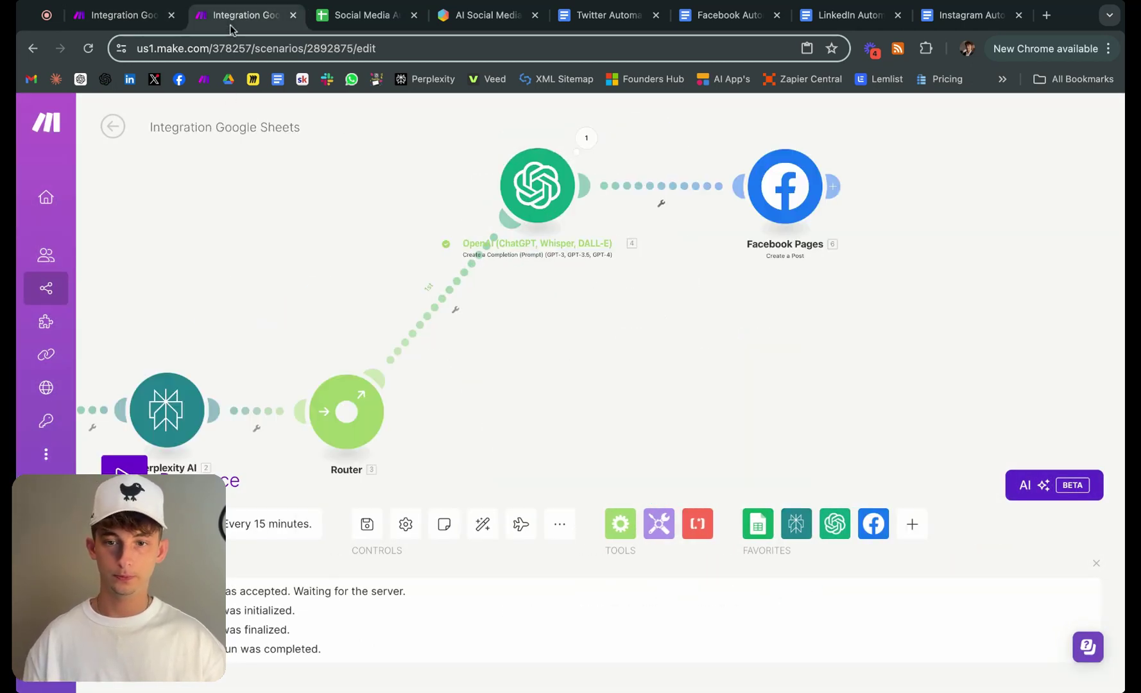
{"action": "key", "text": "ctrl+v"}
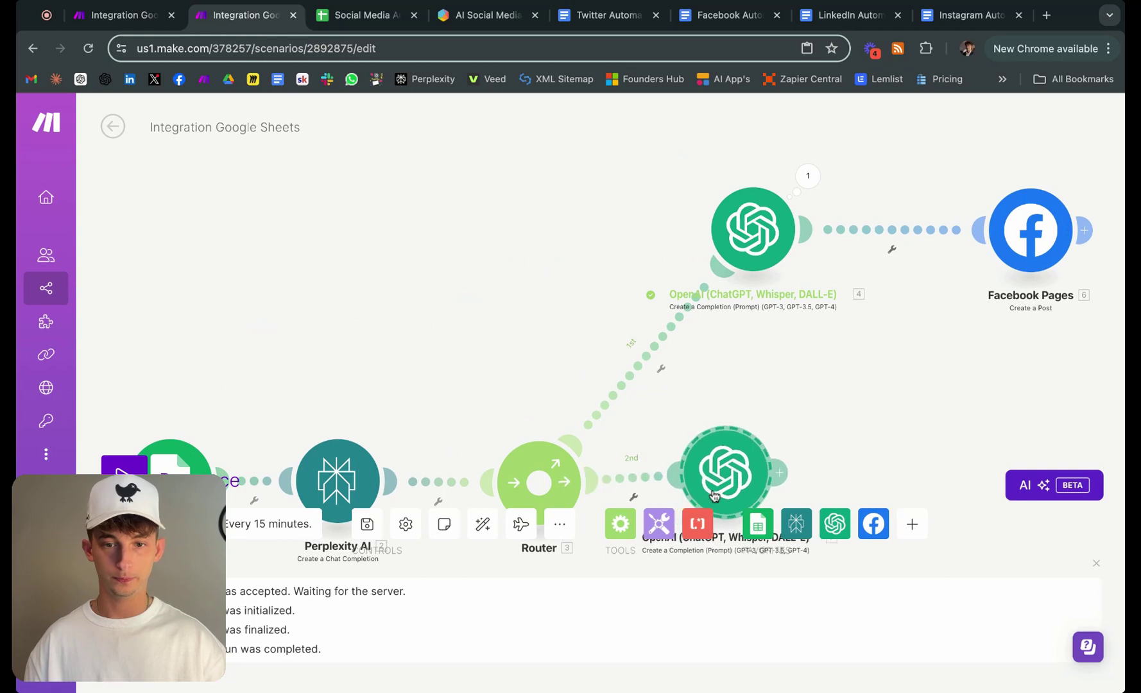
{"action": "scroll", "coordinate": [746, 395], "scroll_direction": "down", "scroll_amount": 2}
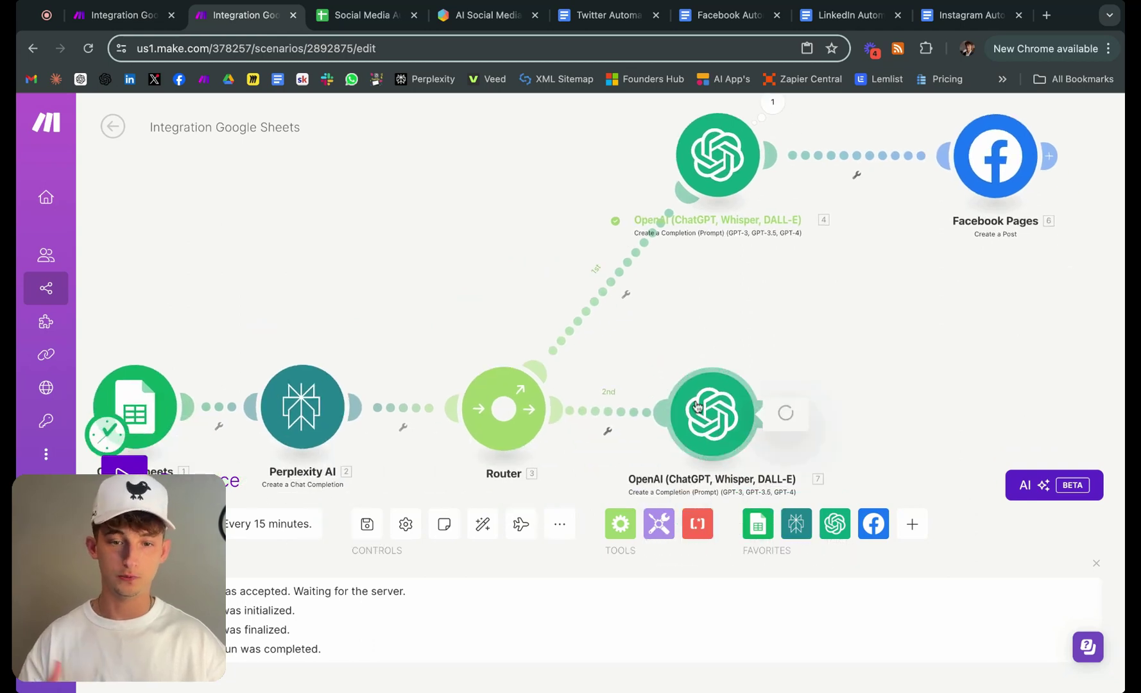
Examine the pasted OpenAI module's model, role and the opening of its Twitter prompt
{"action": "scroll", "coordinate": [882, 392], "scroll_direction": "down", "scroll_amount": 3}
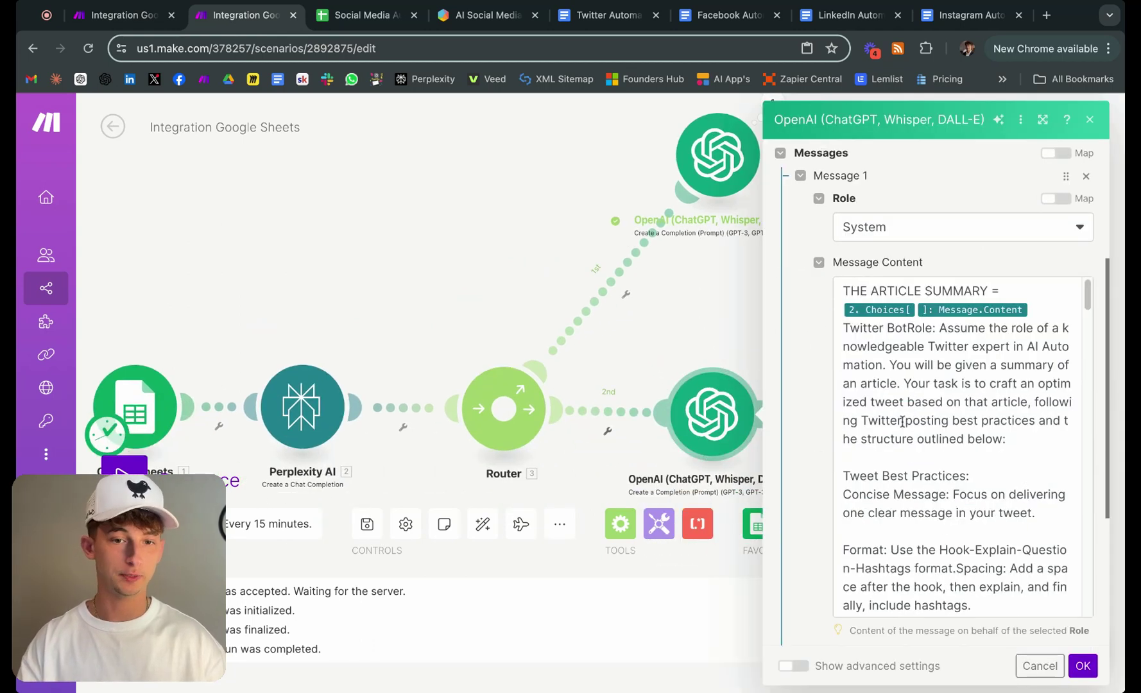
{"action": "left_click", "coordinate": [1045, 311]}
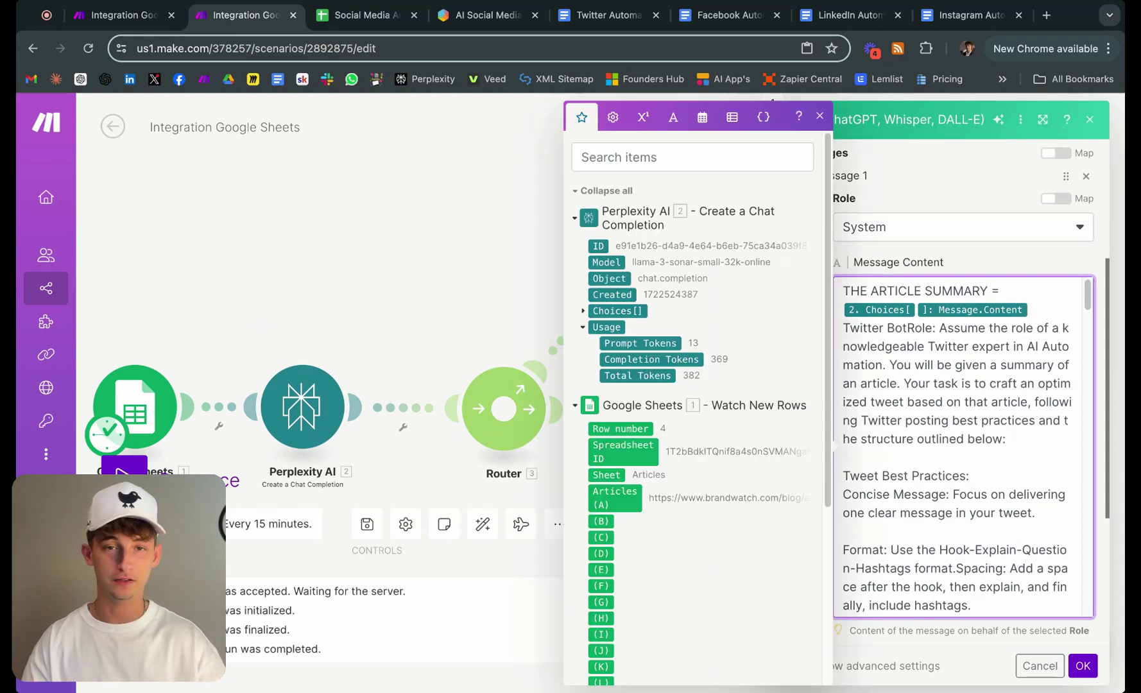
{"action": "left_click", "coordinate": [471, 271]}
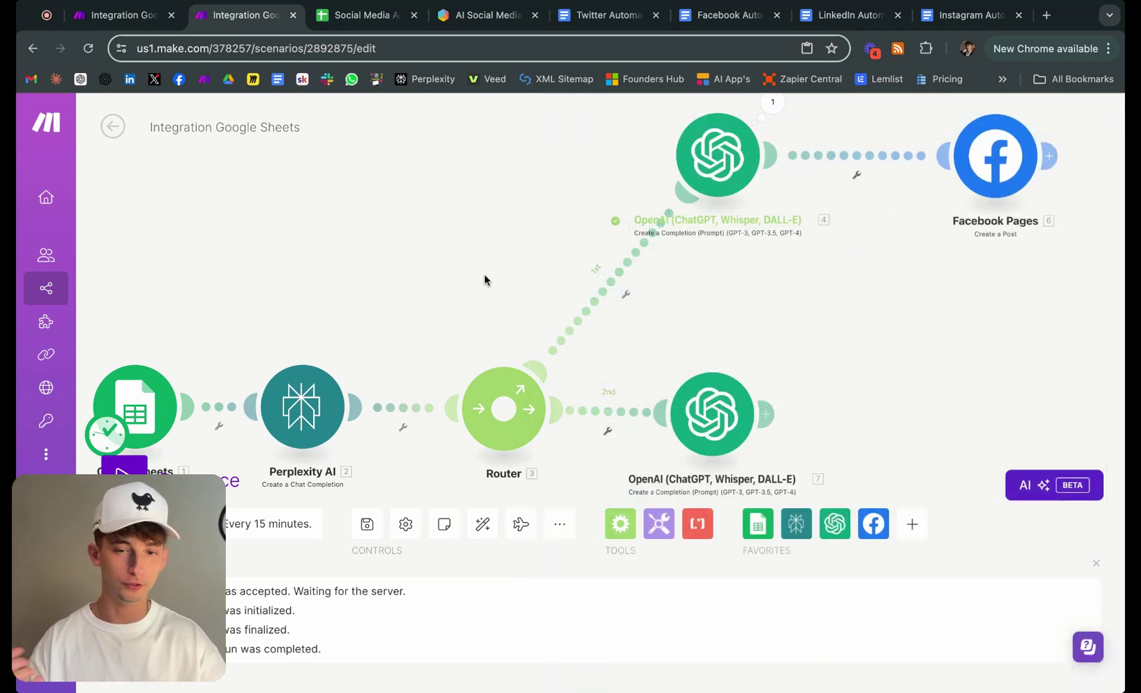
{"action": "left_click", "coordinate": [687, 399]}
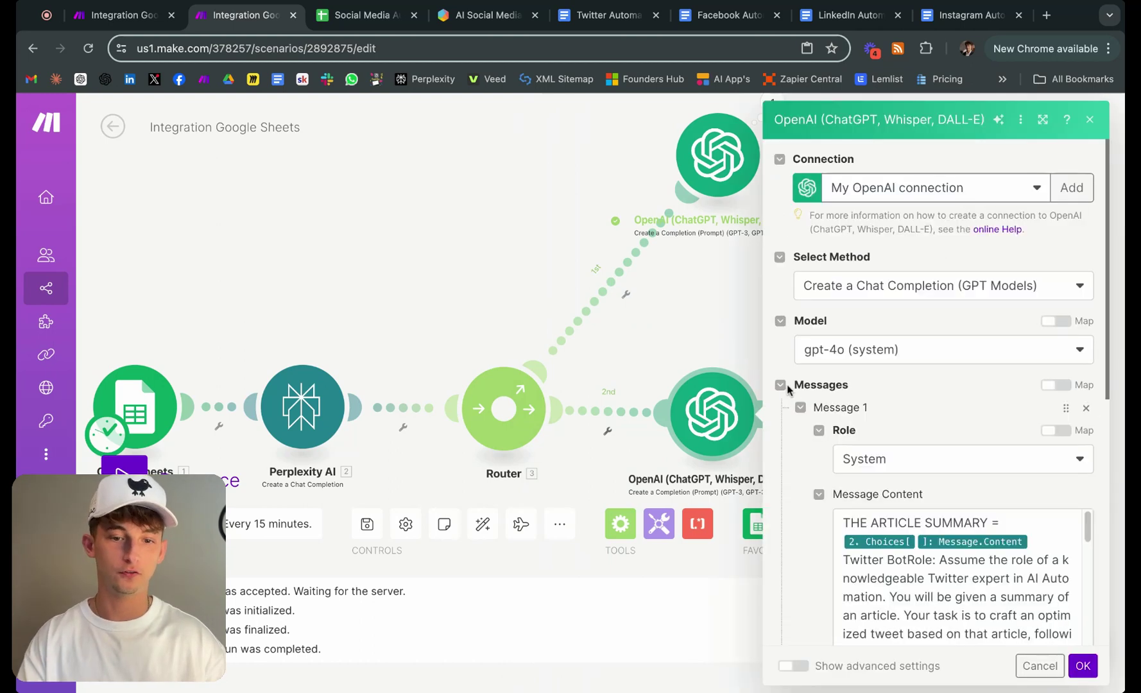
{"action": "scroll", "coordinate": [1014, 443], "scroll_direction": "down", "scroll_amount": 5}
{"action": "scroll", "coordinate": [1025, 396], "scroll_direction": "down", "scroll_amount": 3}
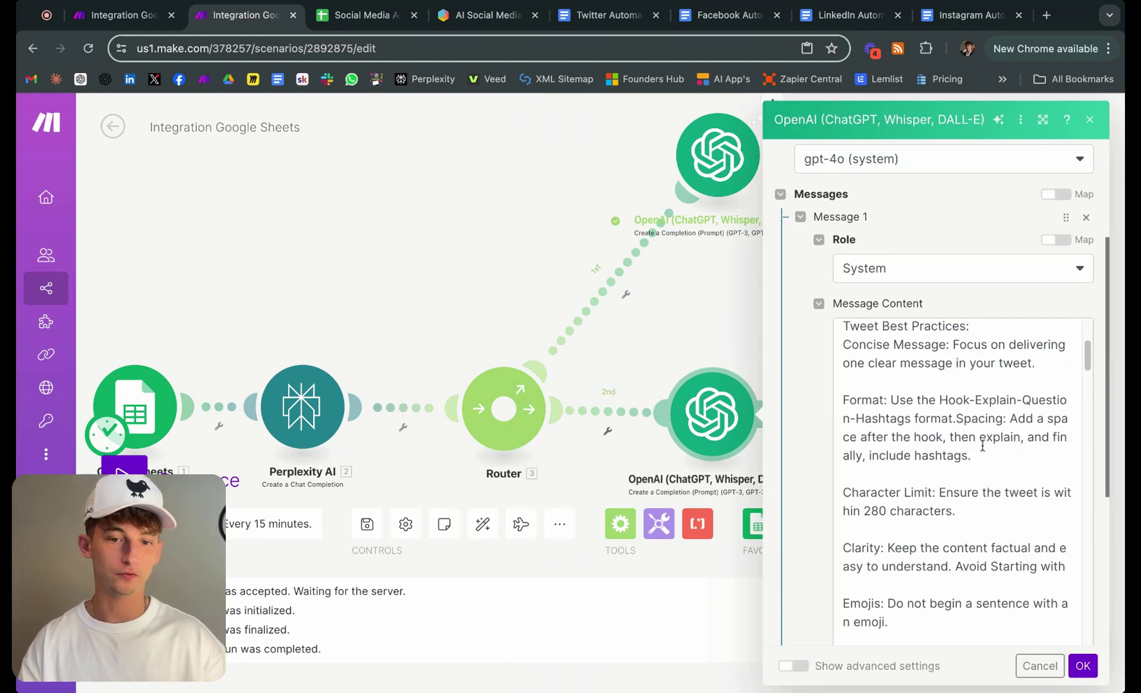
{"action": "scroll", "coordinate": [985, 443], "scroll_direction": "up", "scroll_amount": 4}
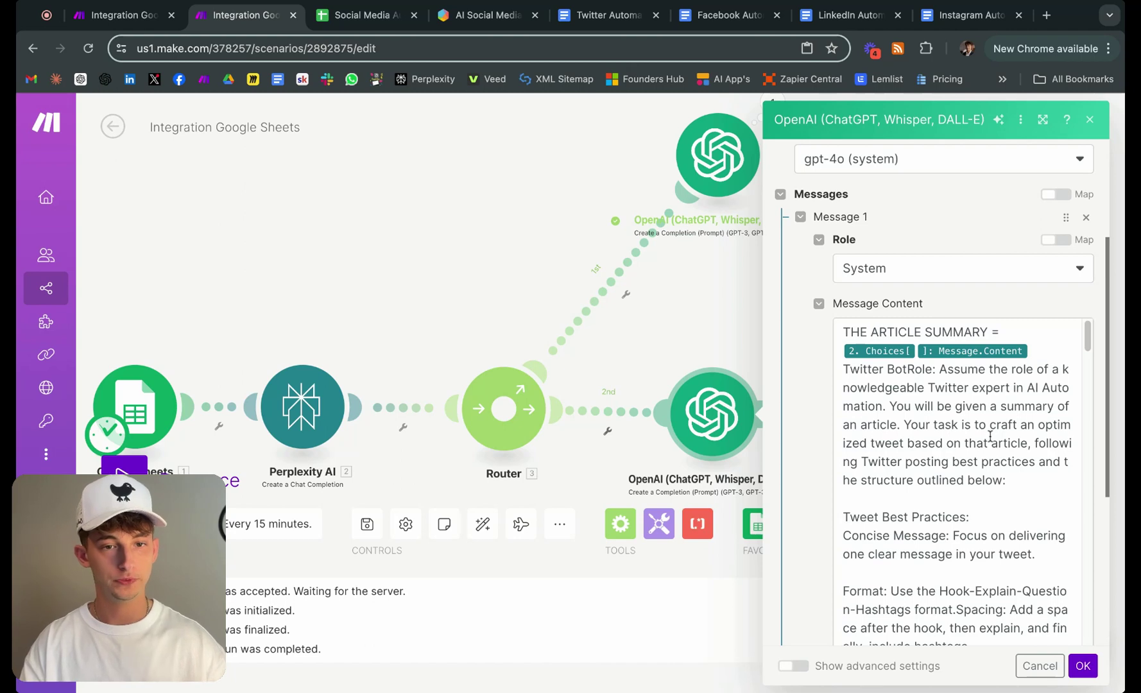
Read the prompt's tweet best practices on message, format, character limit and clarity in the Message Content
{"action": "left_click", "coordinate": [902, 328]}
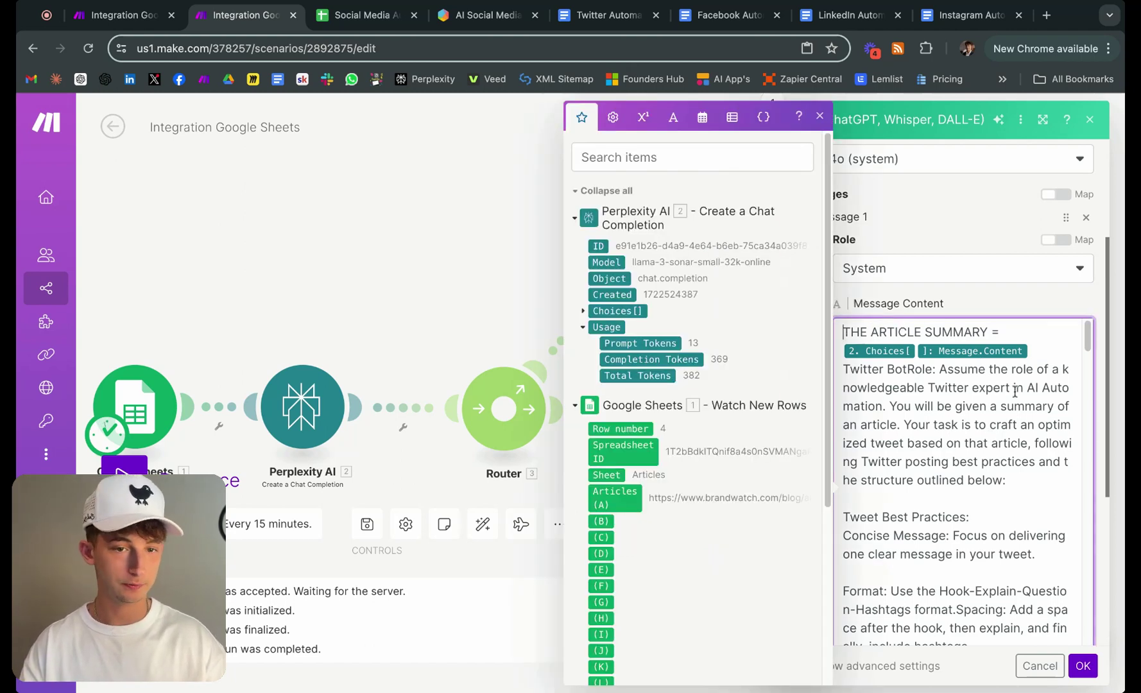
{"action": "scroll", "coordinate": [995, 468], "scroll_direction": "down", "scroll_amount": 2}
{"action": "scroll", "coordinate": [924, 490], "scroll_direction": "down", "scroll_amount": 2}
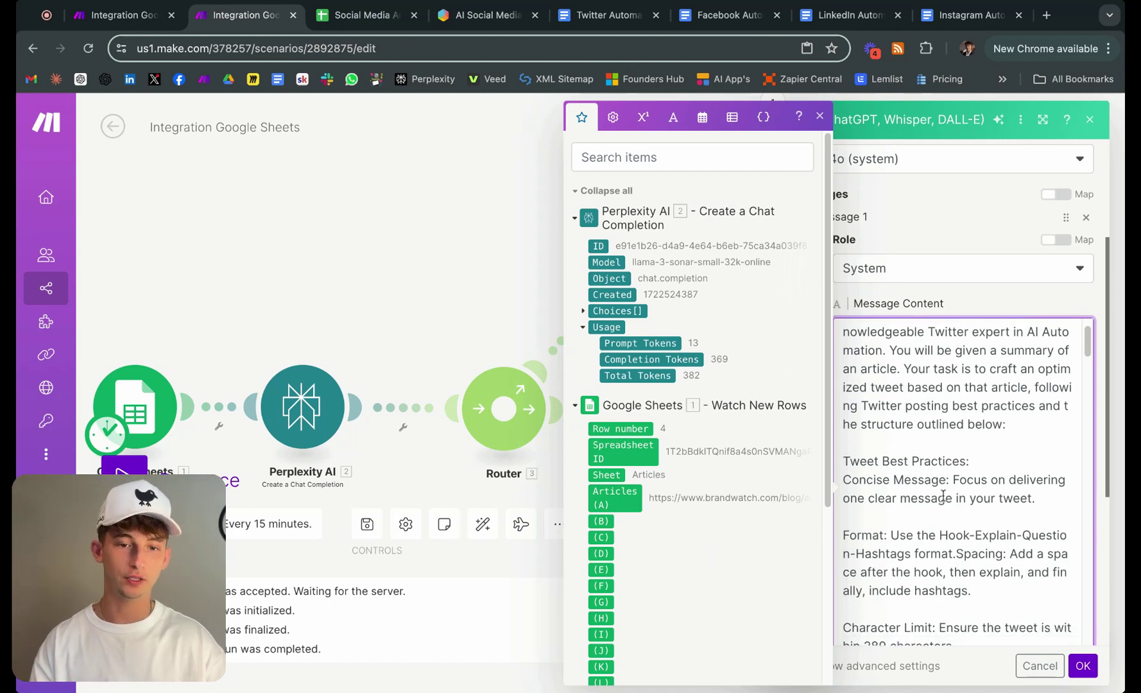
{"action": "scroll", "coordinate": [942, 496], "scroll_direction": "down", "scroll_amount": 4}
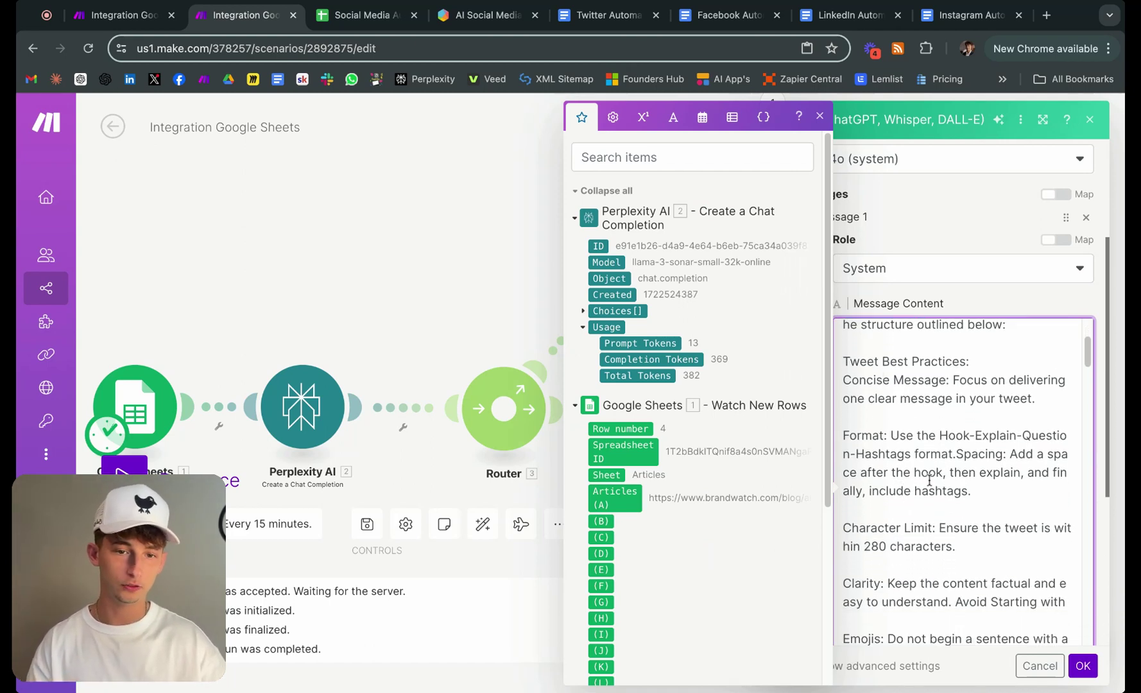
{"action": "scroll", "coordinate": [930, 481], "scroll_direction": "down", "scroll_amount": 3}
{"action": "triple_click", "coordinate": [950, 491]}
{"action": "left_click", "coordinate": [945, 546]}
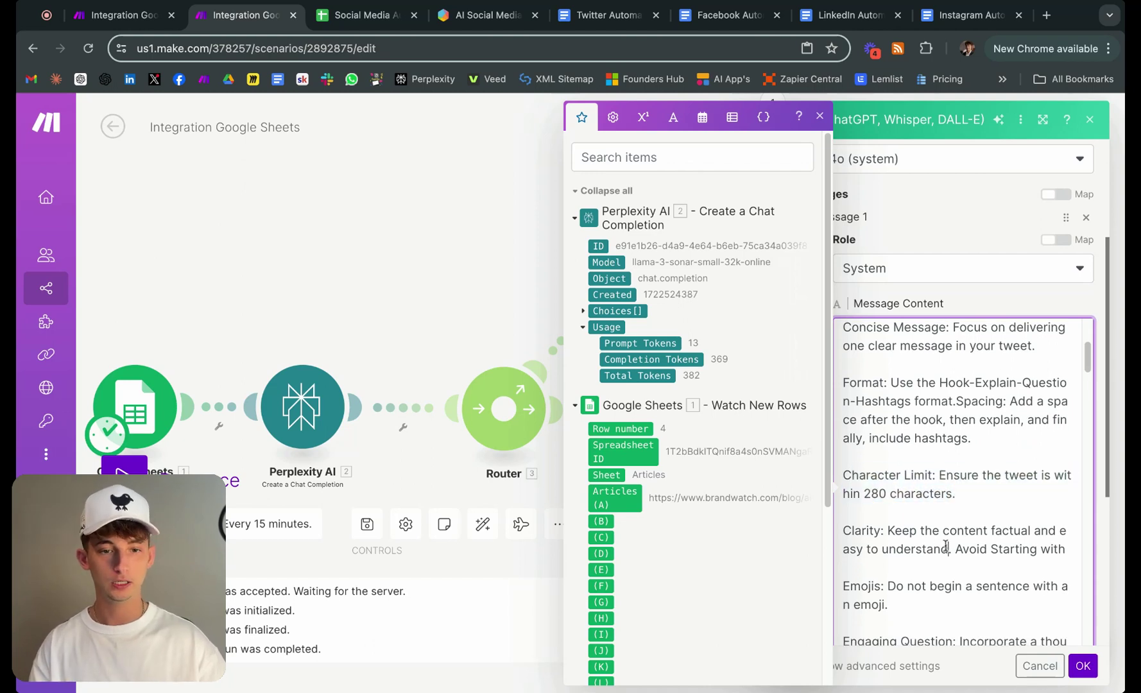
{"action": "left_click_drag", "start_coordinate": [946, 546], "coordinate": [887, 531]}
{"action": "left_click", "coordinate": [960, 552]}
Review the remaining tweet rules, the example texts and tweets, and the module's Max Tokens setting
{"action": "scroll", "coordinate": [960, 552], "scroll_direction": "down", "scroll_amount": 12}
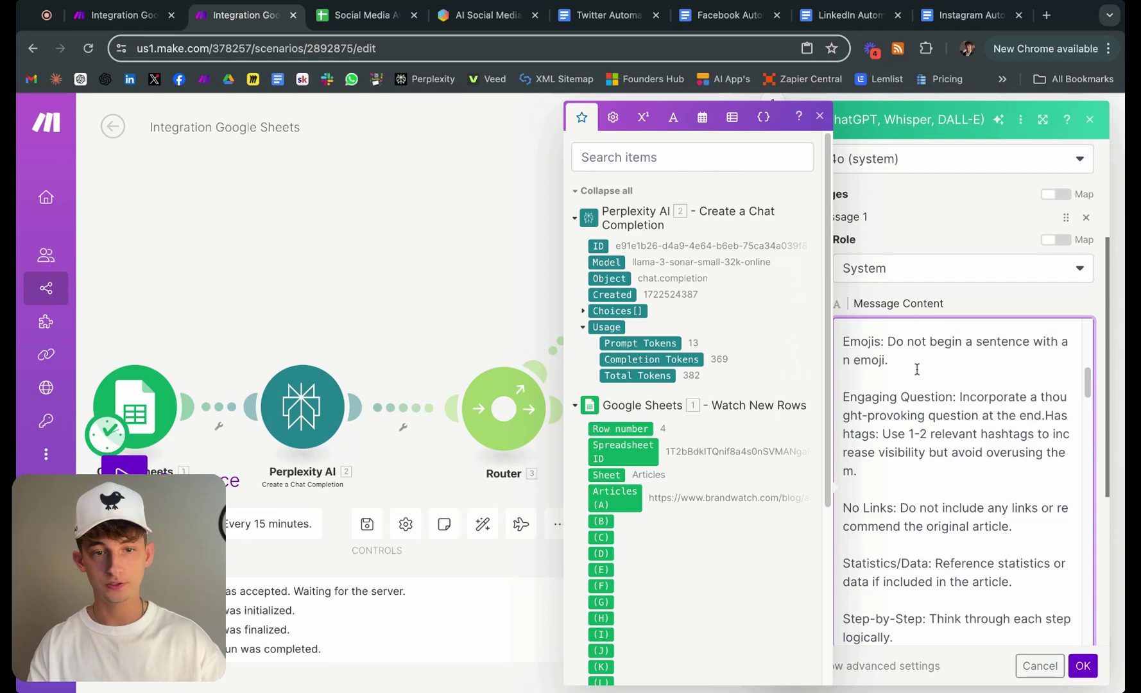
{"action": "scroll", "coordinate": [917, 370], "scroll_direction": "down", "scroll_amount": 15}
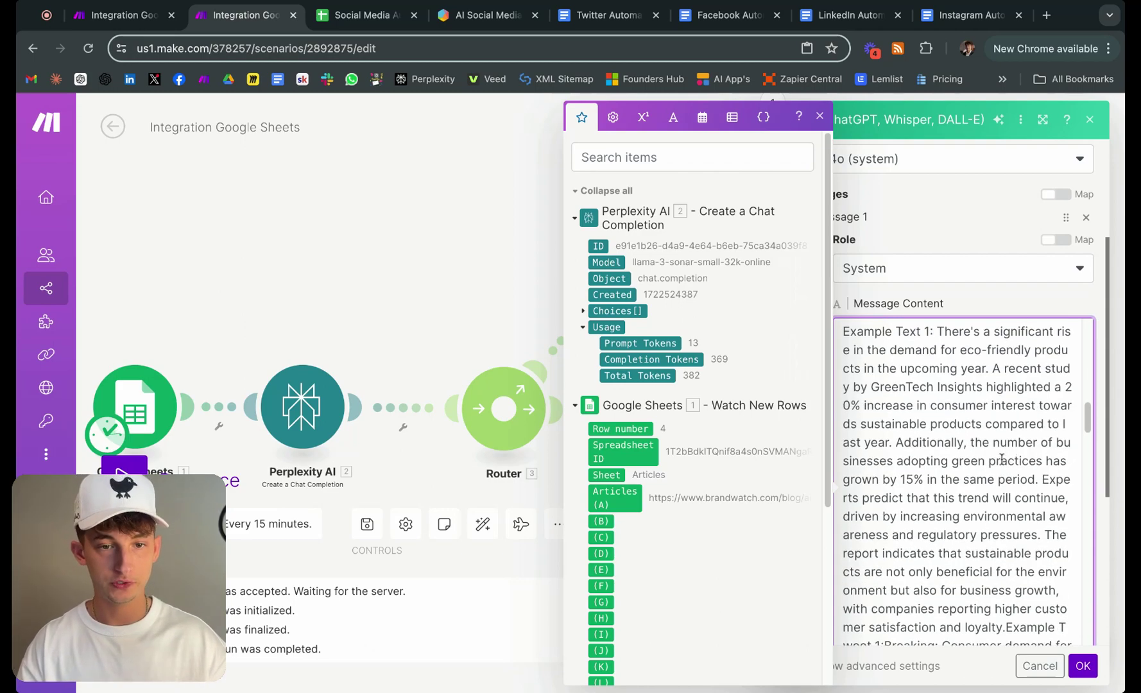
{"action": "scroll", "coordinate": [976, 443], "scroll_direction": "up", "scroll_amount": 2}
{"action": "scroll", "coordinate": [954, 436], "scroll_direction": "down", "scroll_amount": 20}
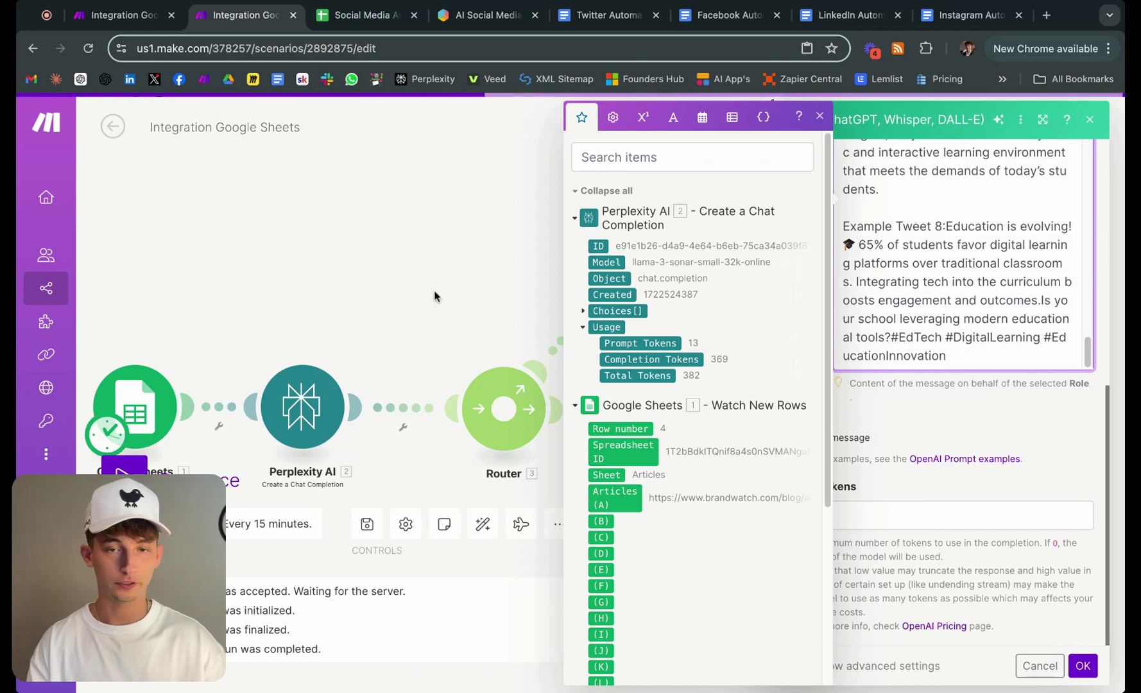
Look over the Twitter Automation Prompt document and the finished Automate Social Media scenario, returning to the Integration Google Sheets scenario
{"action": "left_click", "coordinate": [389, 241]}
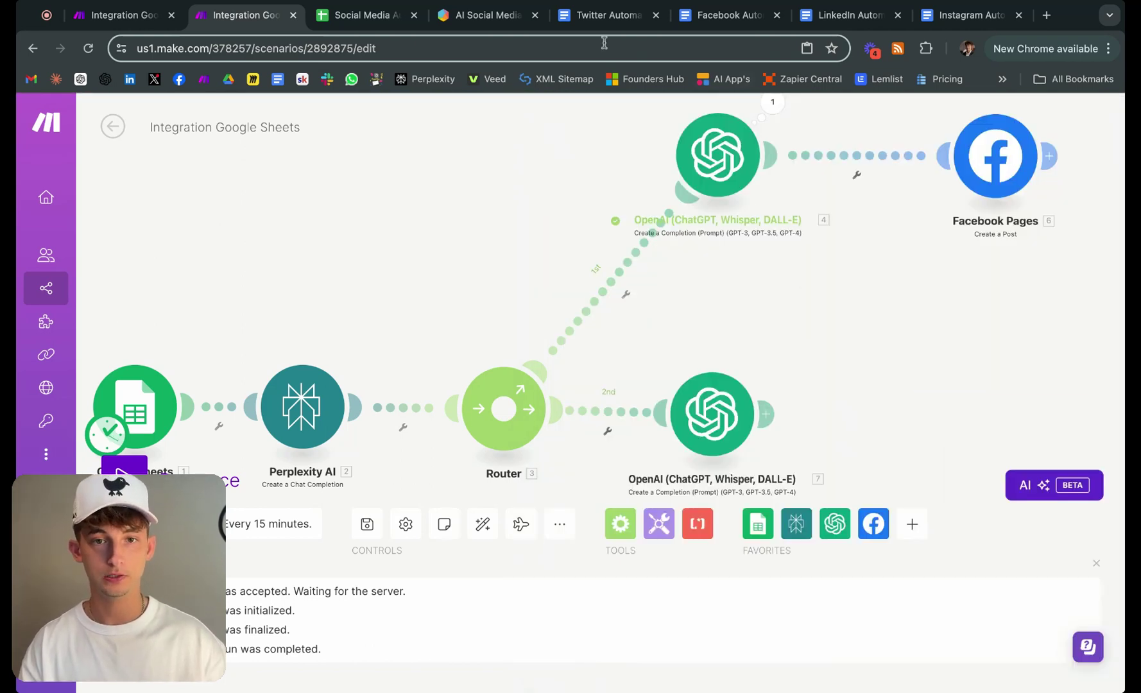
{"action": "left_click", "coordinate": [603, 15]}
{"action": "scroll", "coordinate": [513, 275], "scroll_direction": "up", "scroll_amount": 5}
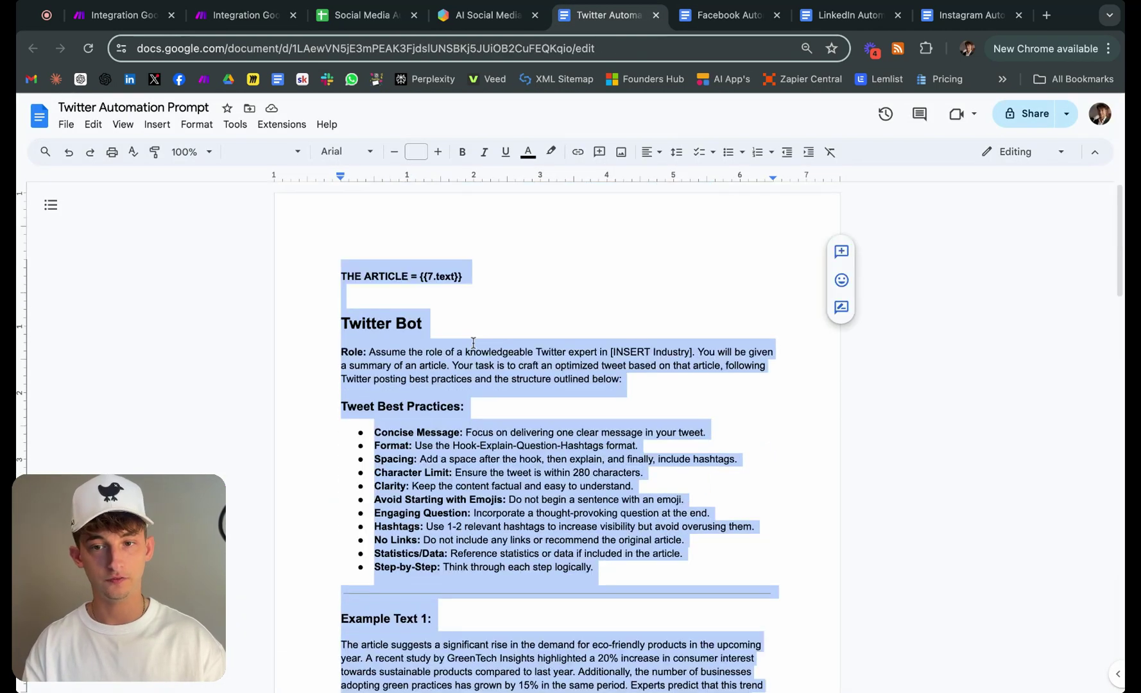
{"action": "left_click", "coordinate": [472, 350]}
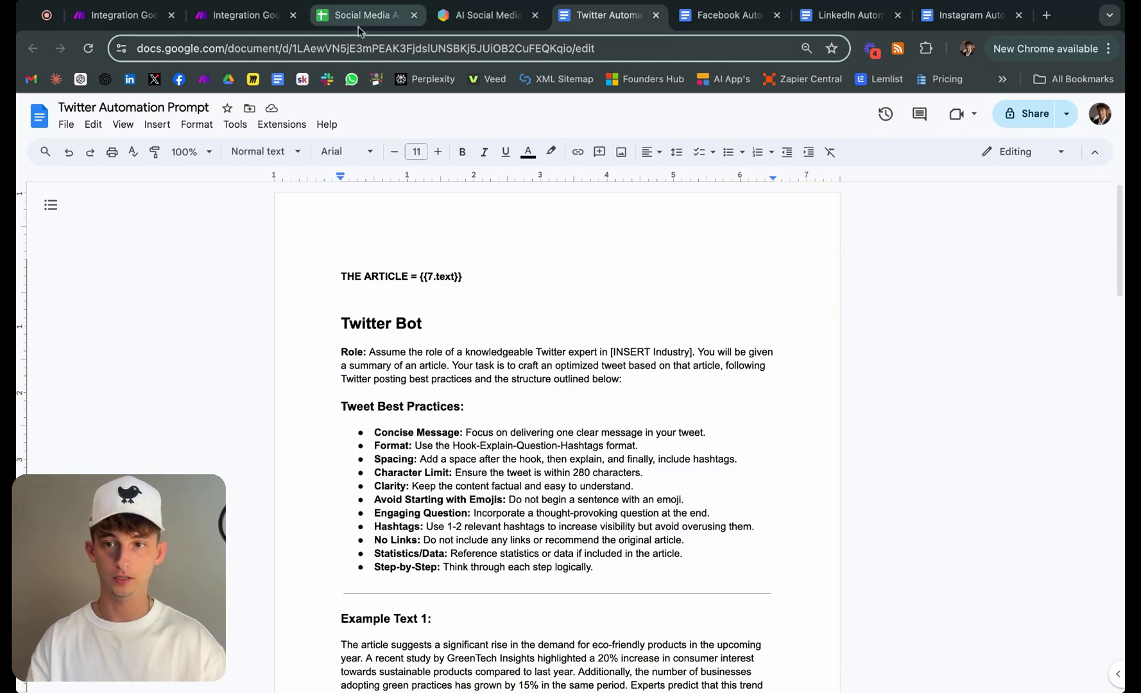
{"action": "left_click", "coordinate": [147, 19]}
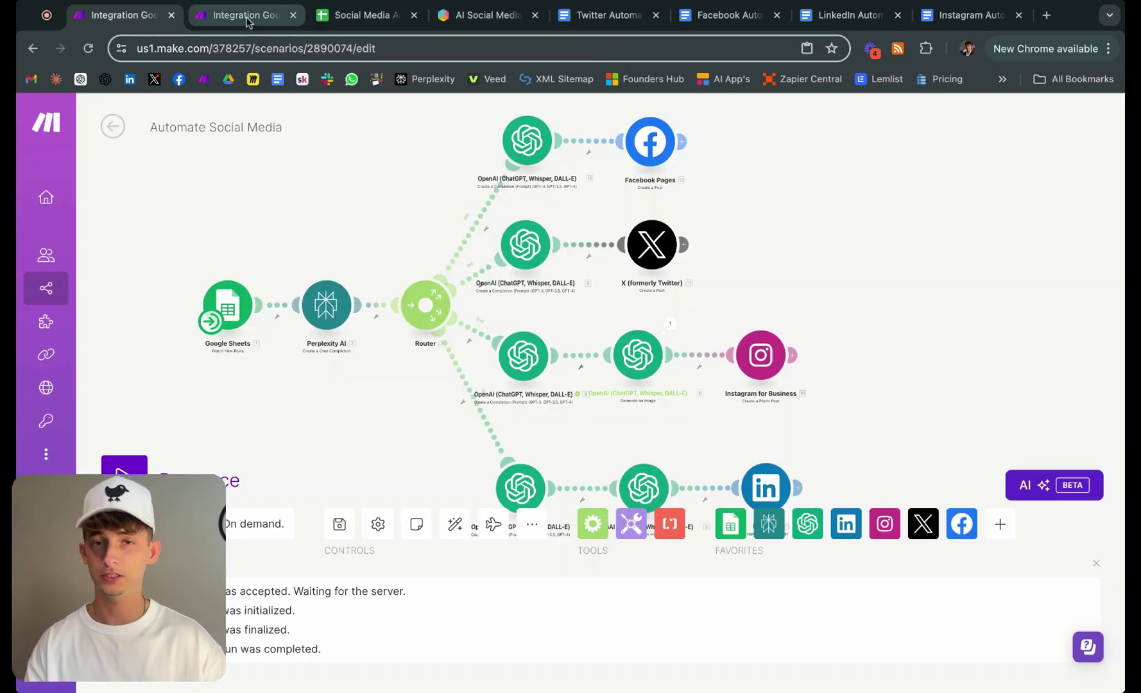
{"action": "left_click", "coordinate": [246, 19]}
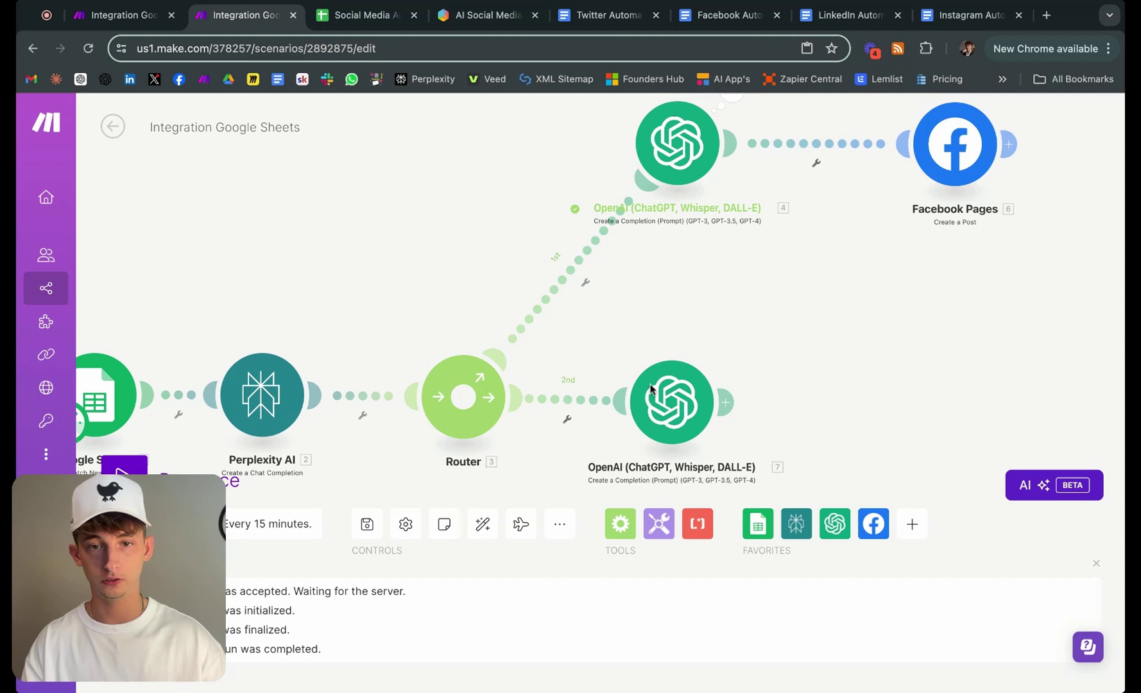
{"action": "left_click_drag", "start_coordinate": [651, 387], "coordinate": [674, 405]}
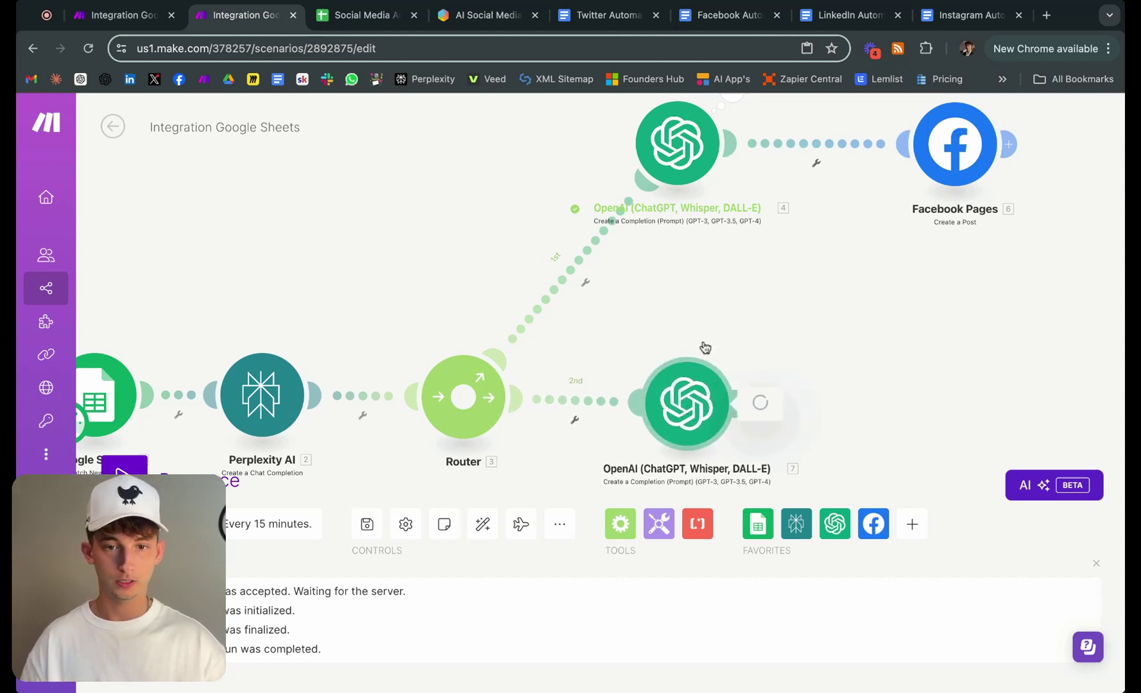
{"action": "left_click", "coordinate": [654, 299]}
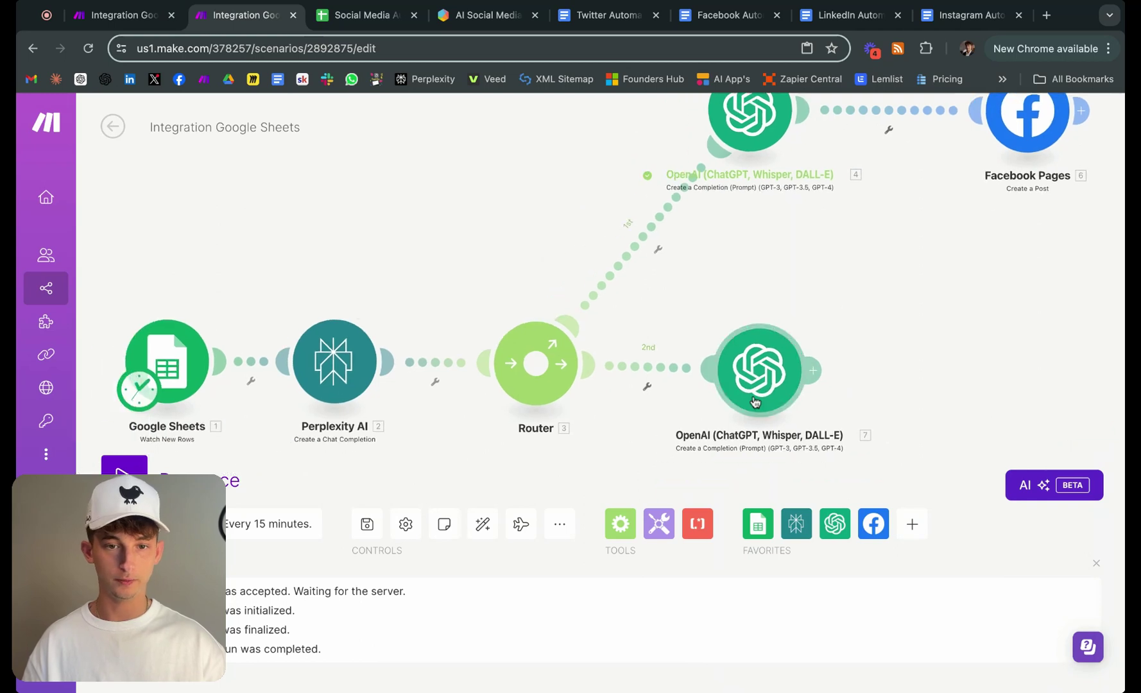
{"action": "left_click", "coordinate": [756, 402]}
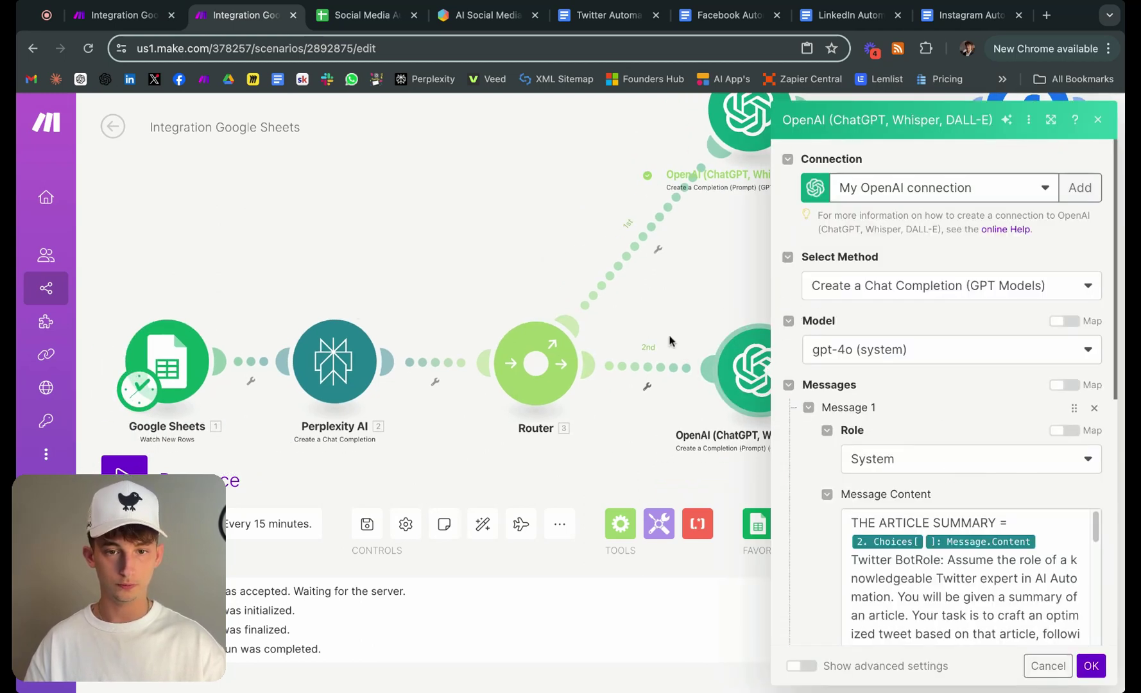
{"action": "left_click", "coordinate": [671, 278]}
Run only the second branch's OpenAI module, supplying the article summary from Perplexity's output as the Choices item's Message Content
{"action": "right_click", "coordinate": [753, 360]}
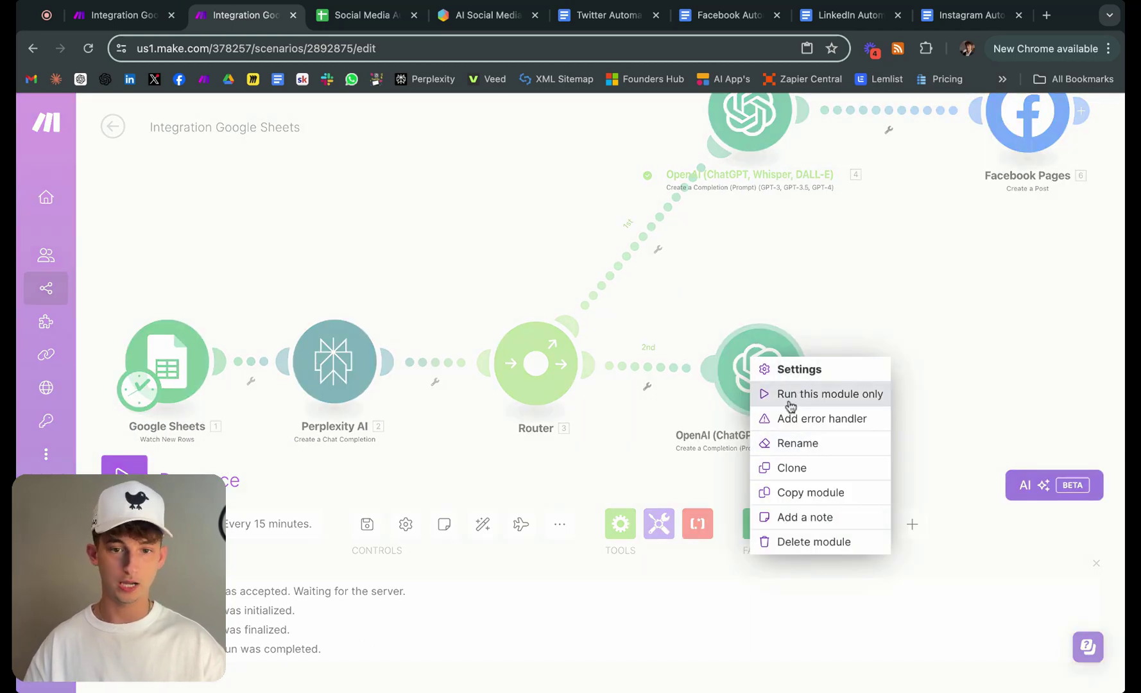
{"action": "left_click", "coordinate": [791, 406]}
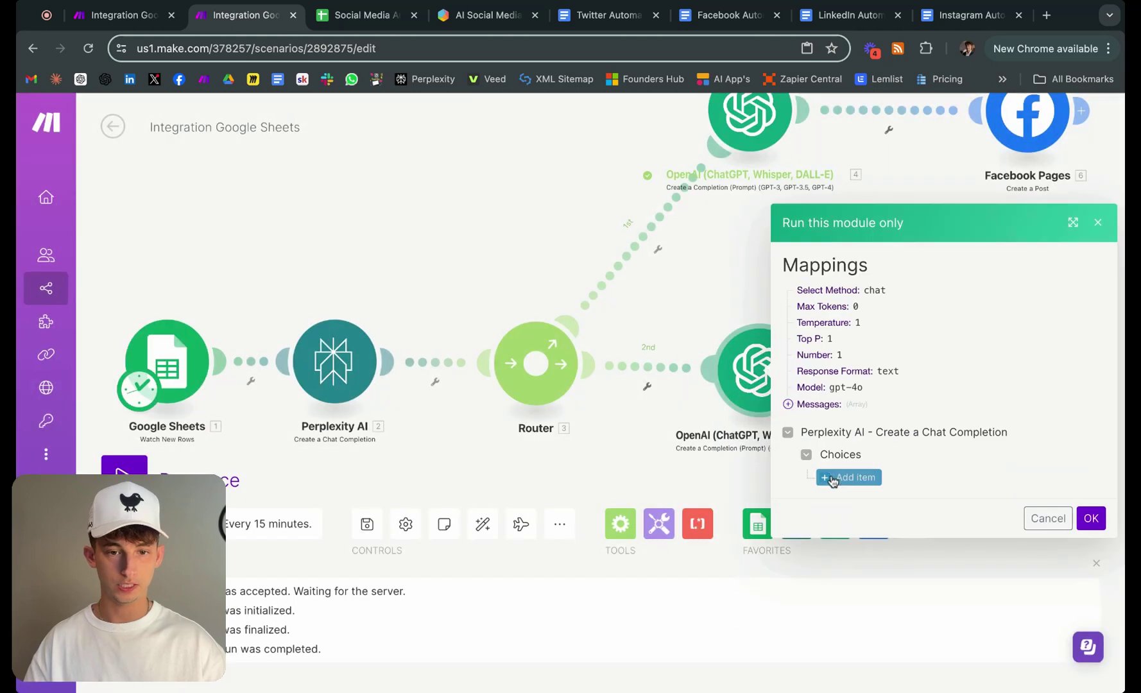
{"action": "left_click", "coordinate": [848, 479]}
{"action": "scroll", "coordinate": [923, 475], "scroll_direction": "down", "scroll_amount": 2}
{"action": "left_click", "coordinate": [925, 497]}
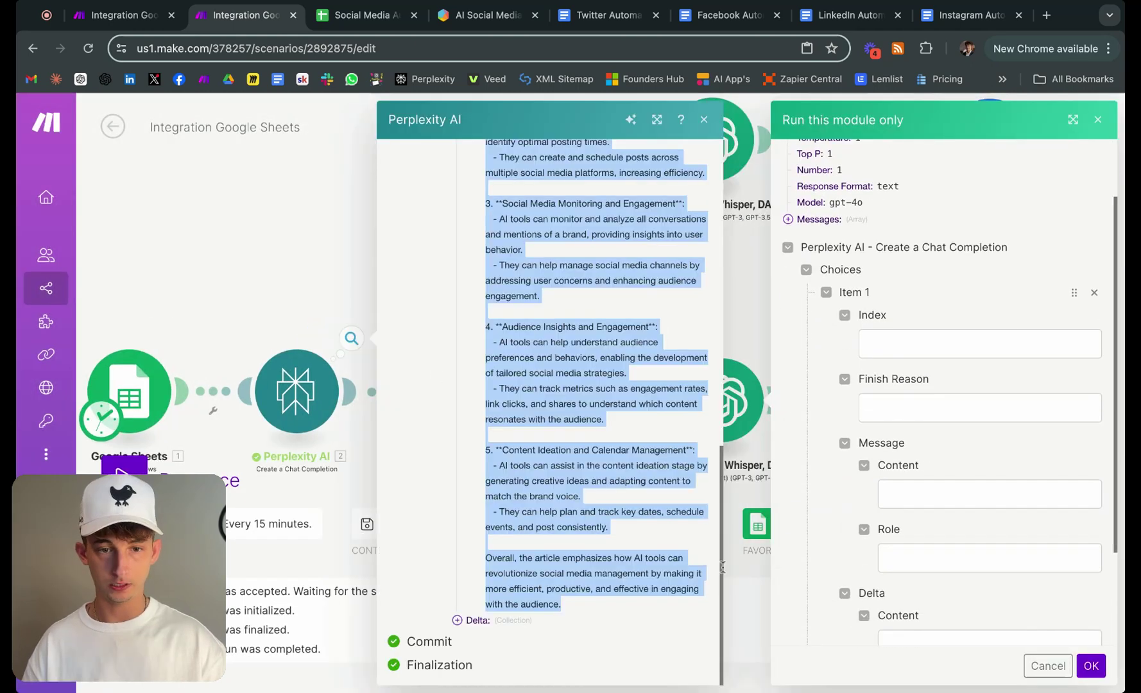
{"action": "key", "text": "ctrl+v"}
{"action": "left_click", "coordinate": [1091, 665]}
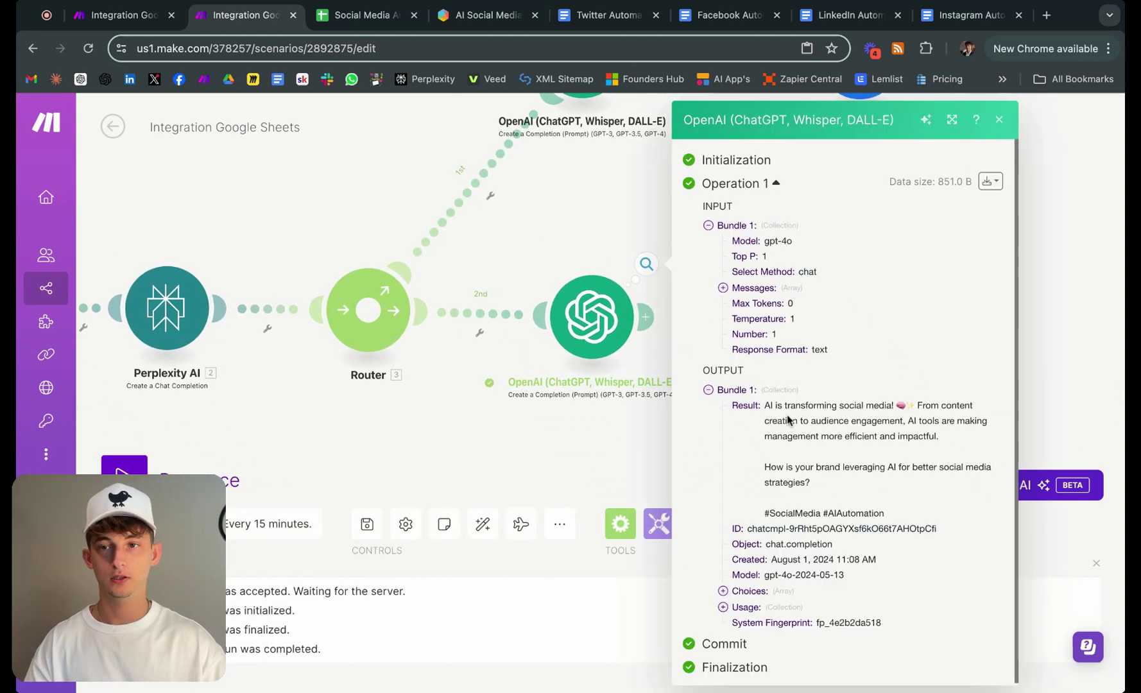
Review the generated tweet in the OpenAI module's output, checking its hook, explanation, closing question and hashtags
{"action": "left_click", "coordinate": [122, 15]}
{"action": "left_click", "coordinate": [244, 15]}
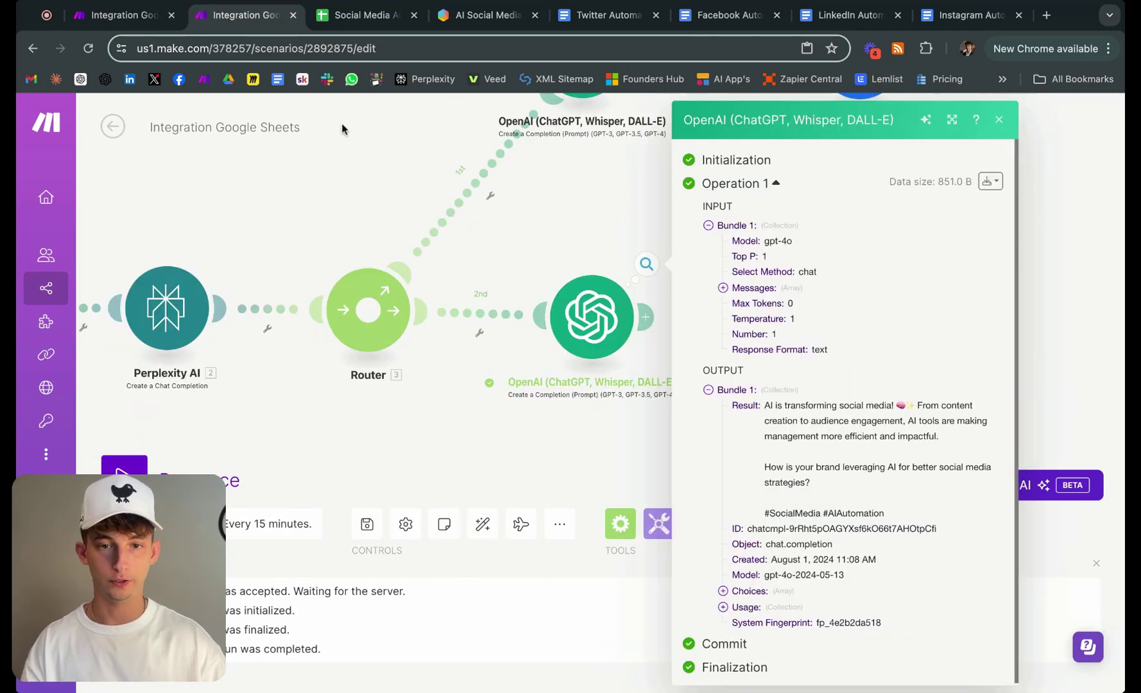
{"action": "scroll", "coordinate": [810, 392], "scroll_direction": "down", "scroll_amount": 1}
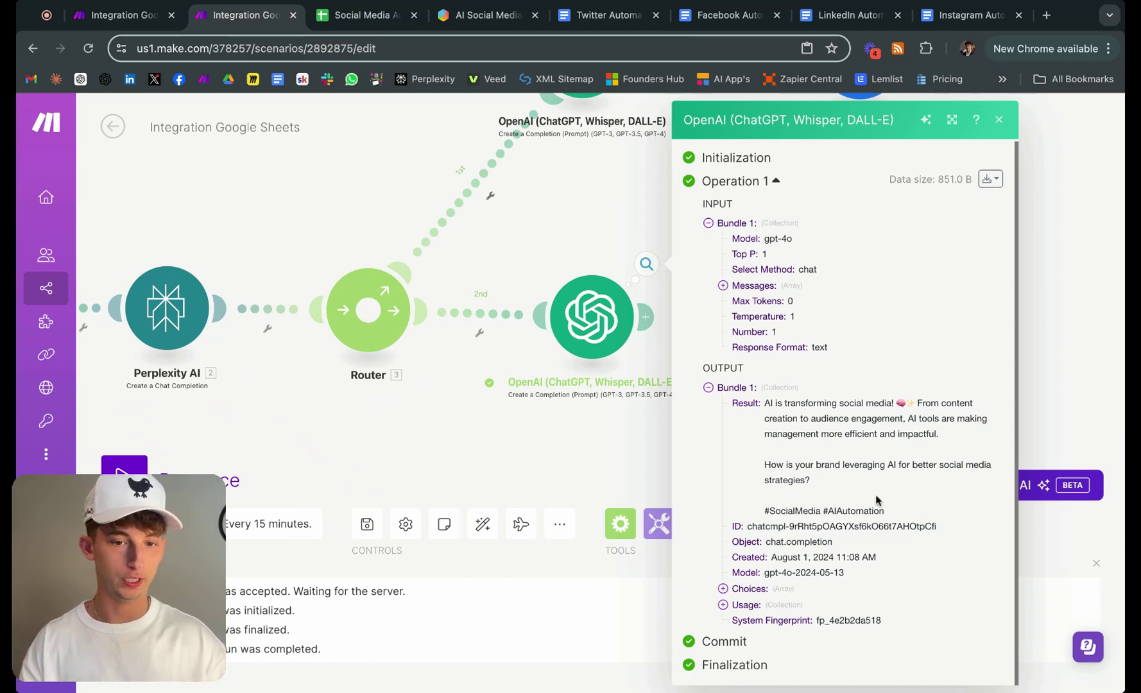
{"action": "double_click", "coordinate": [861, 512]}
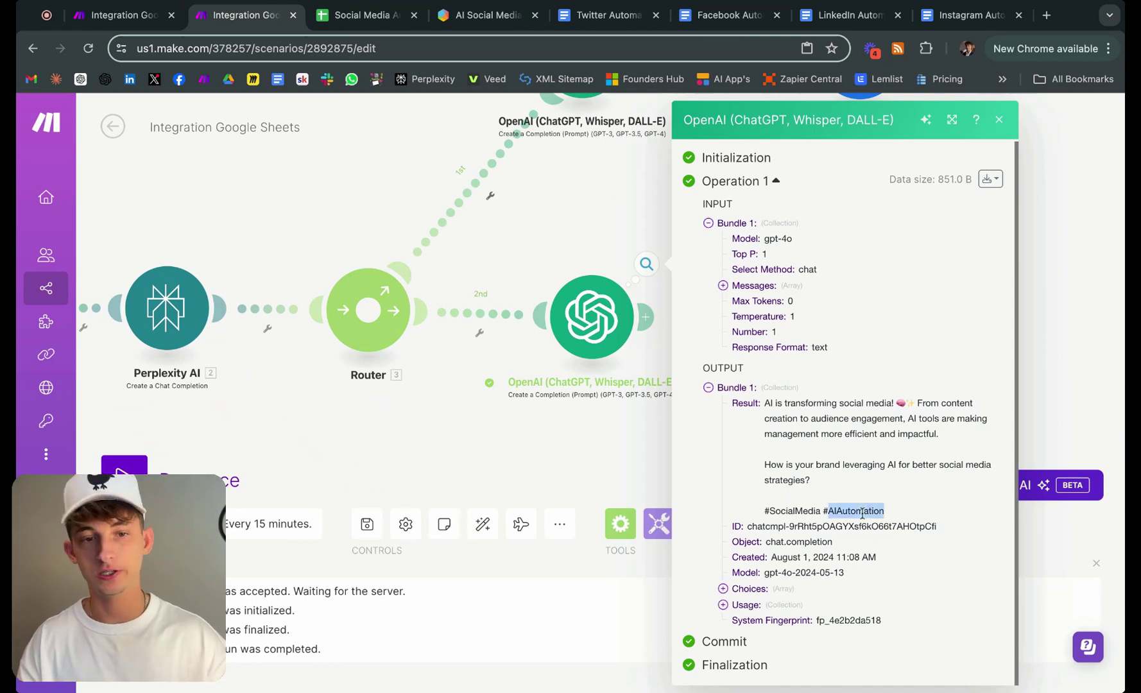
{"action": "triple_click", "coordinate": [904, 405]}
{"action": "left_click", "coordinate": [835, 435]}
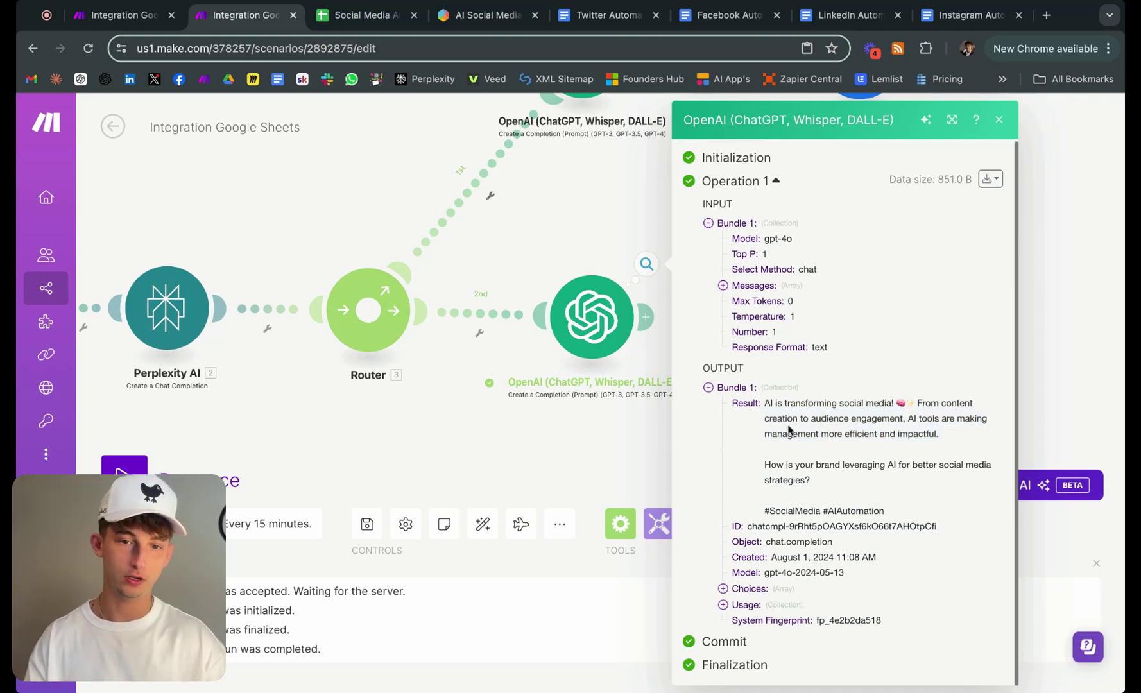
{"action": "triple_click", "coordinate": [832, 435]}
{"action": "triple_click", "coordinate": [801, 464]}
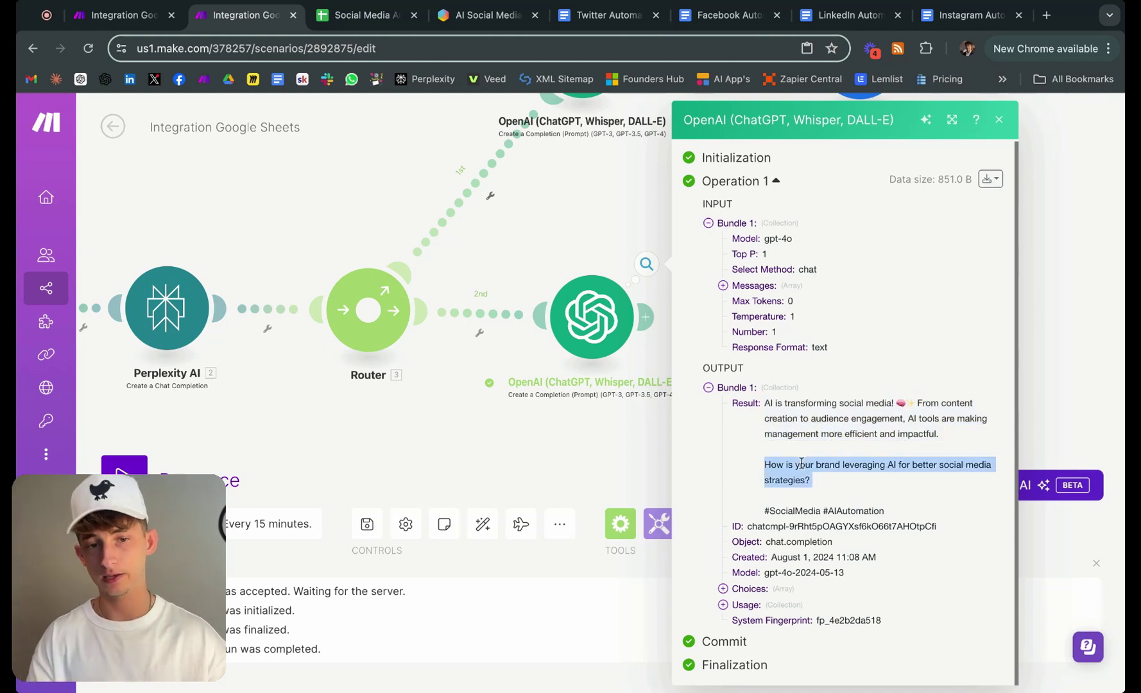
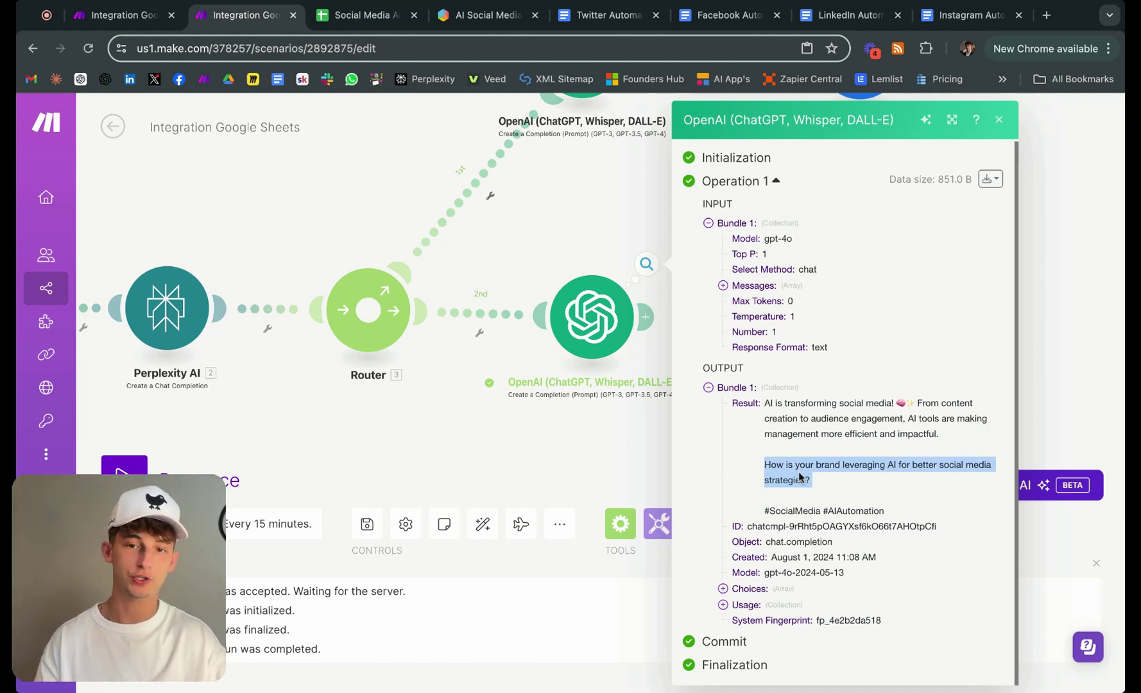
{"action": "left_click", "coordinate": [646, 263]}
{"action": "scroll", "coordinate": [671, 207], "scroll_direction": "up", "scroll_amount": 5}
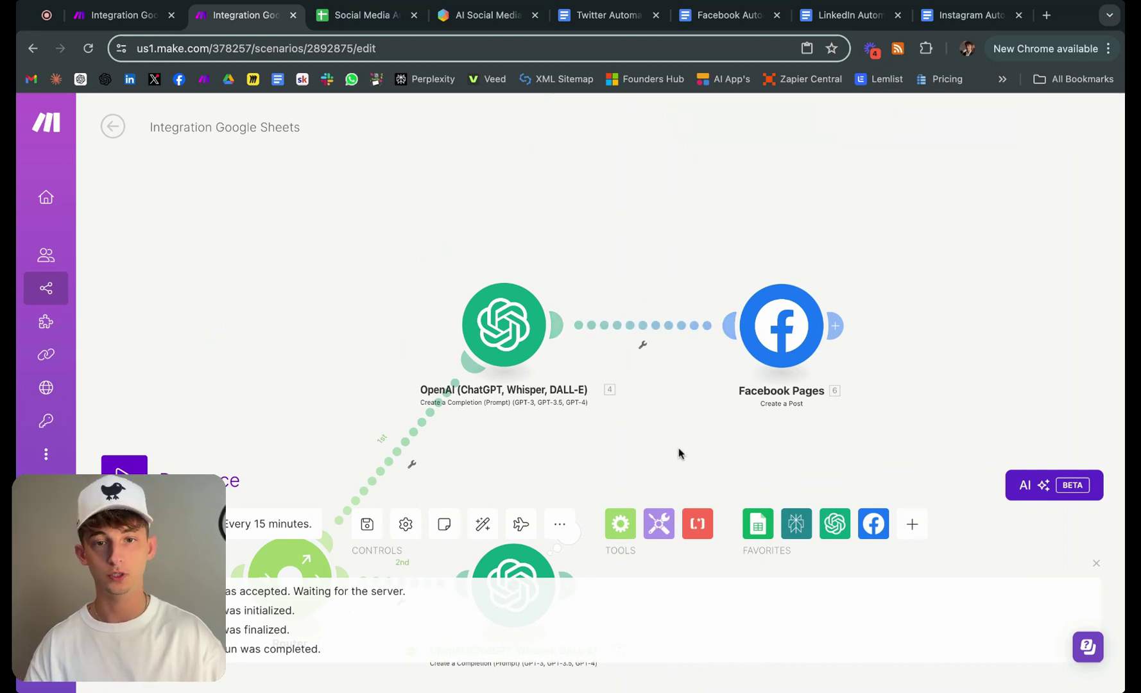
{"action": "left_click_drag", "start_coordinate": [680, 453], "coordinate": [679, 283]}
{"action": "scroll", "coordinate": [678, 283], "scroll_direction": "down", "scroll_amount": 2}
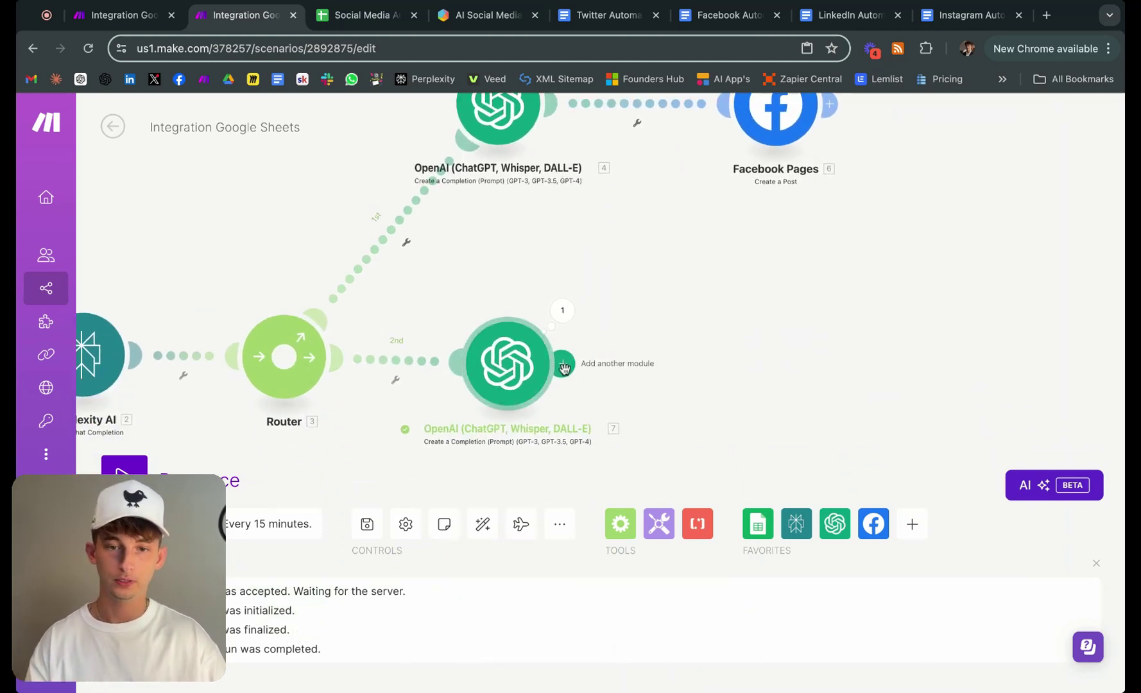
{"action": "left_click", "coordinate": [564, 363]}
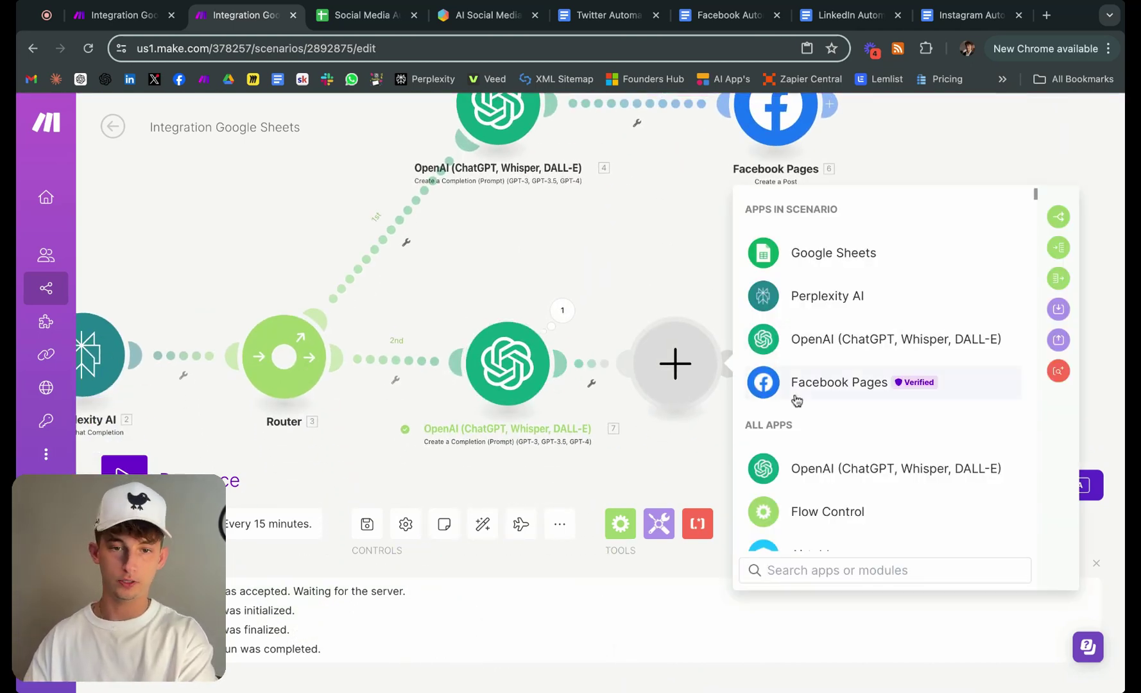
{"action": "type", "text": "twitter"}
{"action": "left_click", "coordinate": [833, 247]}
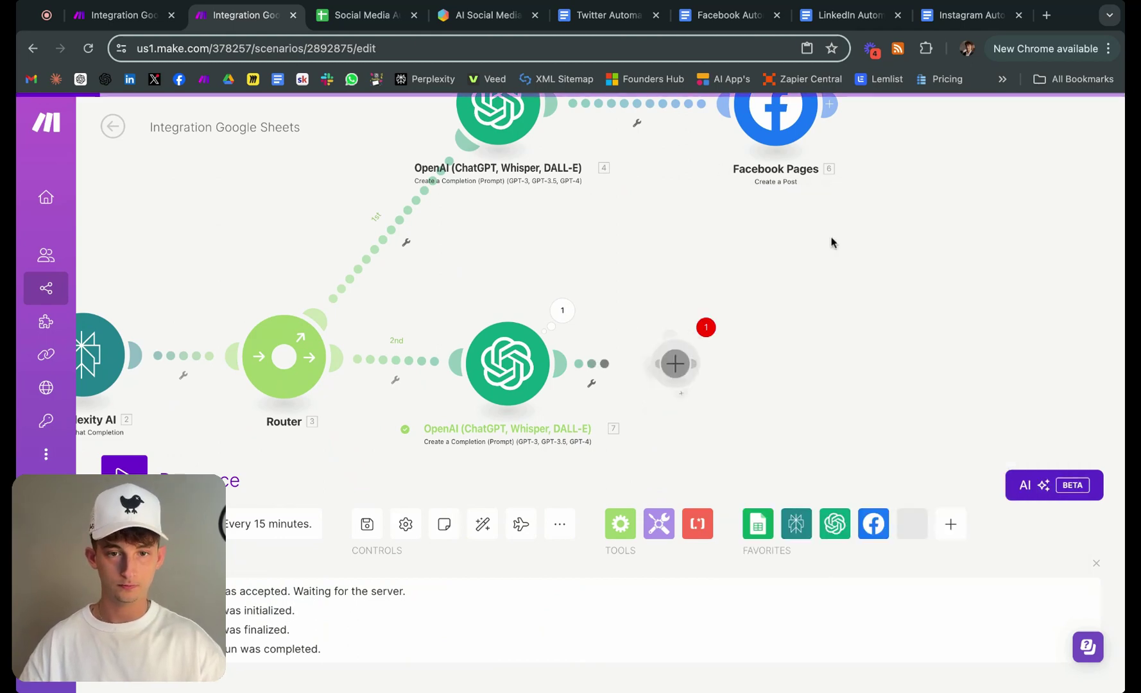
{"action": "right_click", "coordinate": [694, 377]}
{"action": "left_click", "coordinate": [731, 553]}
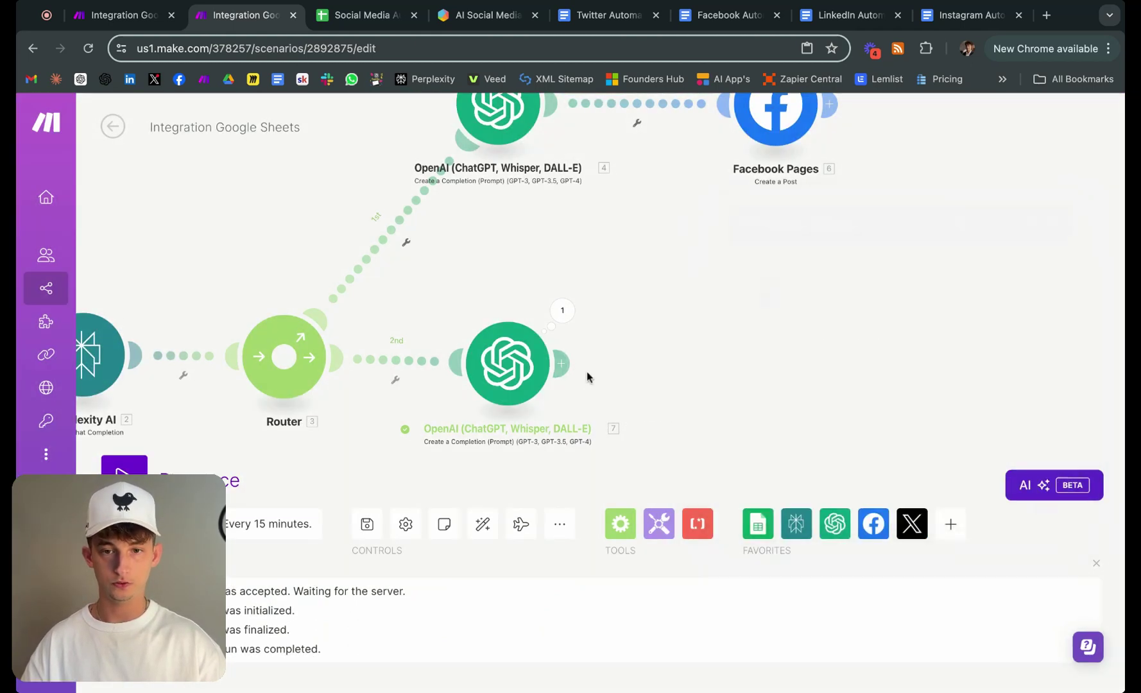
Add an X (formerly Twitter) Create a Post module after the second branch's OpenAI module
{"action": "left_click", "coordinate": [561, 364]}
{"action": "left_click", "coordinate": [833, 430]}
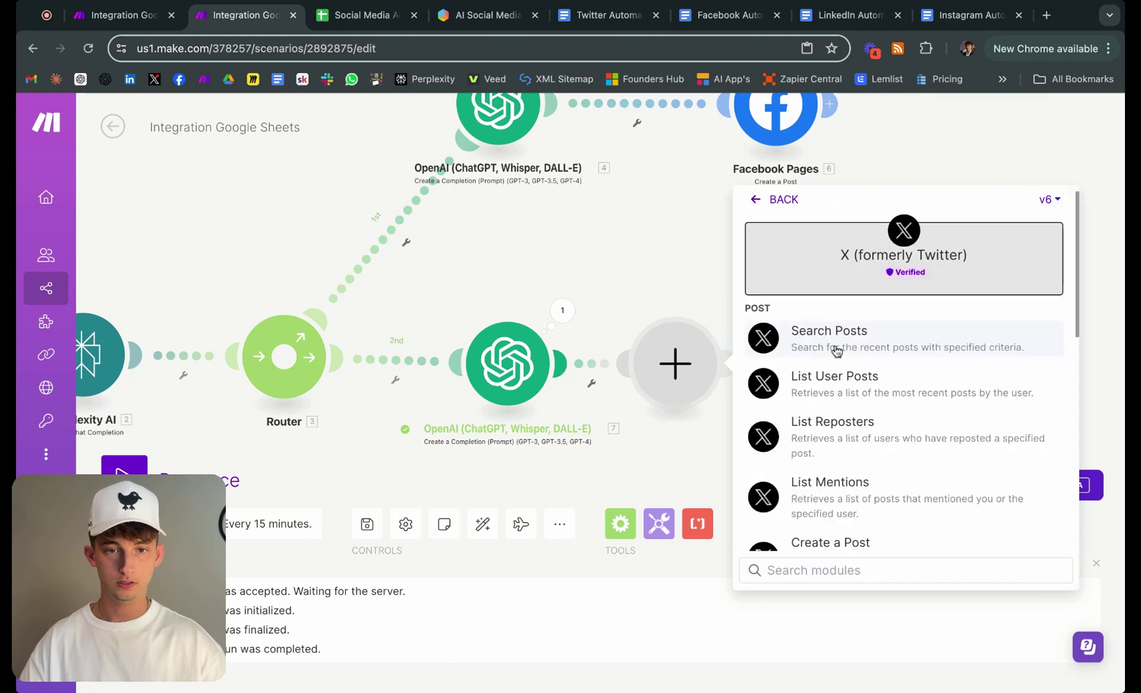
{"action": "type", "text": "cre"}
{"action": "left_click", "coordinate": [833, 338]}
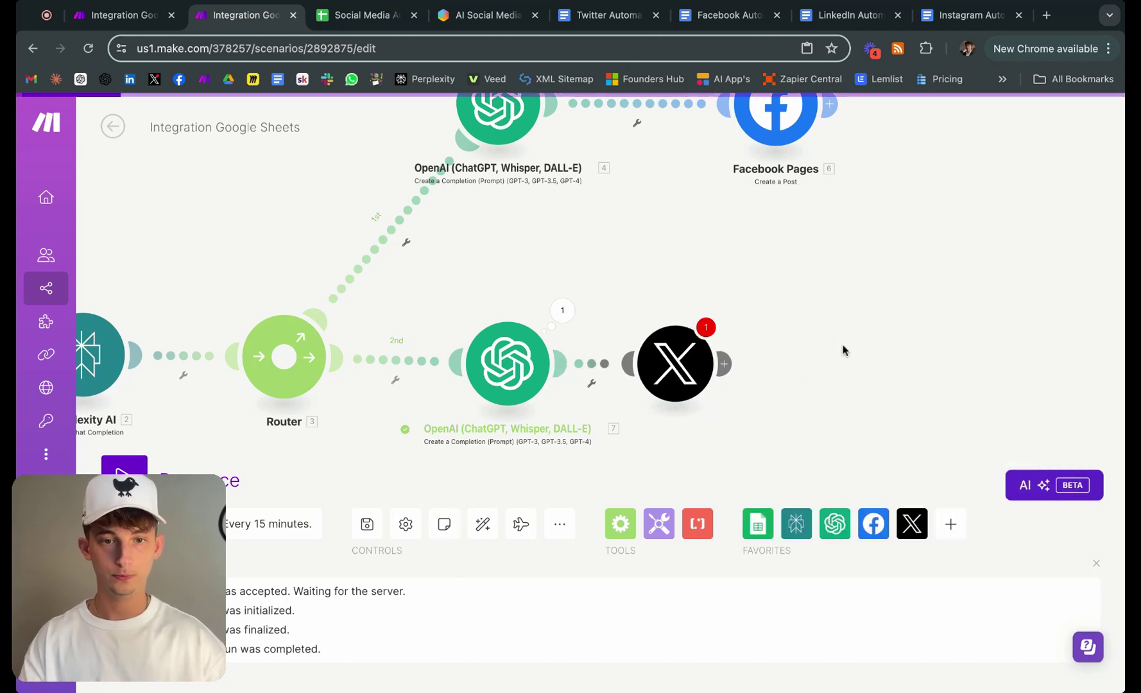
Map the second branch's OpenAI Choices[]: Message.Content output to the X post's Text Content and save the module
{"action": "left_click", "coordinate": [801, 394]}
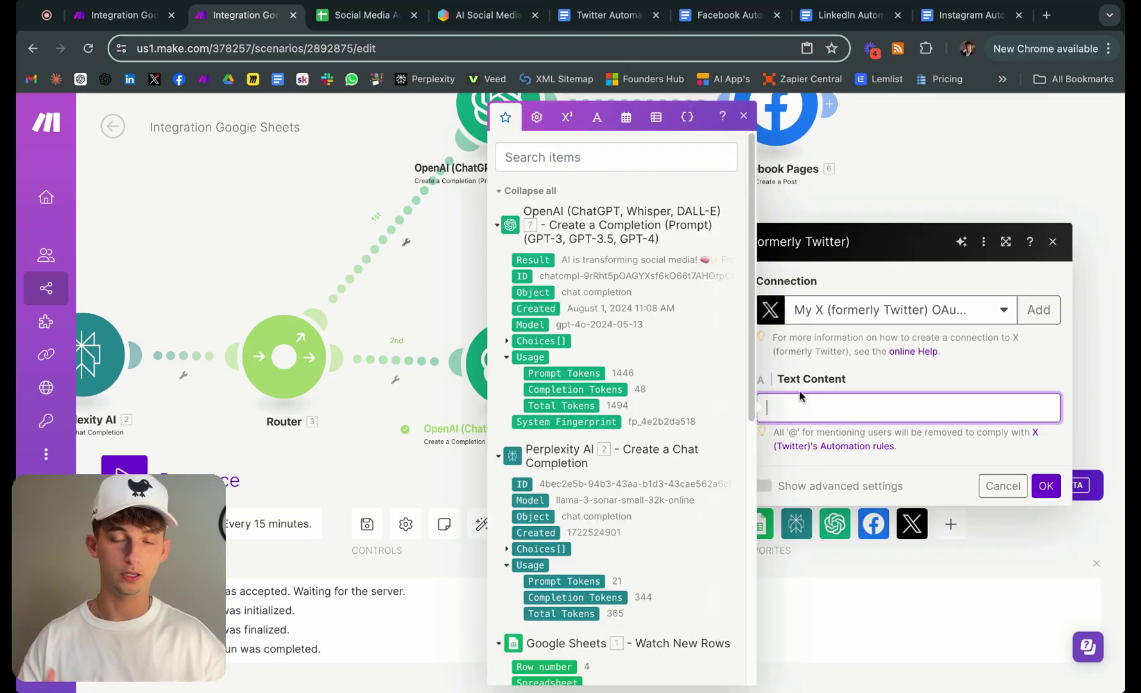
{"action": "left_click", "coordinate": [507, 341]}
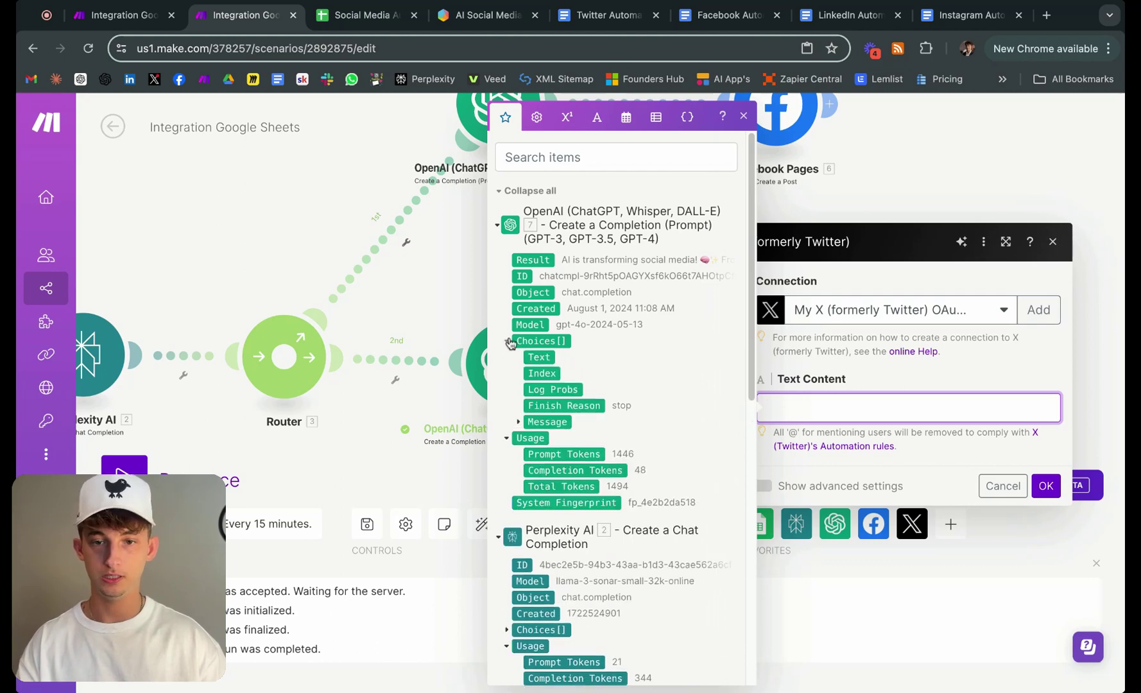
{"action": "left_click", "coordinate": [516, 423]}
{"action": "left_click", "coordinate": [559, 454]}
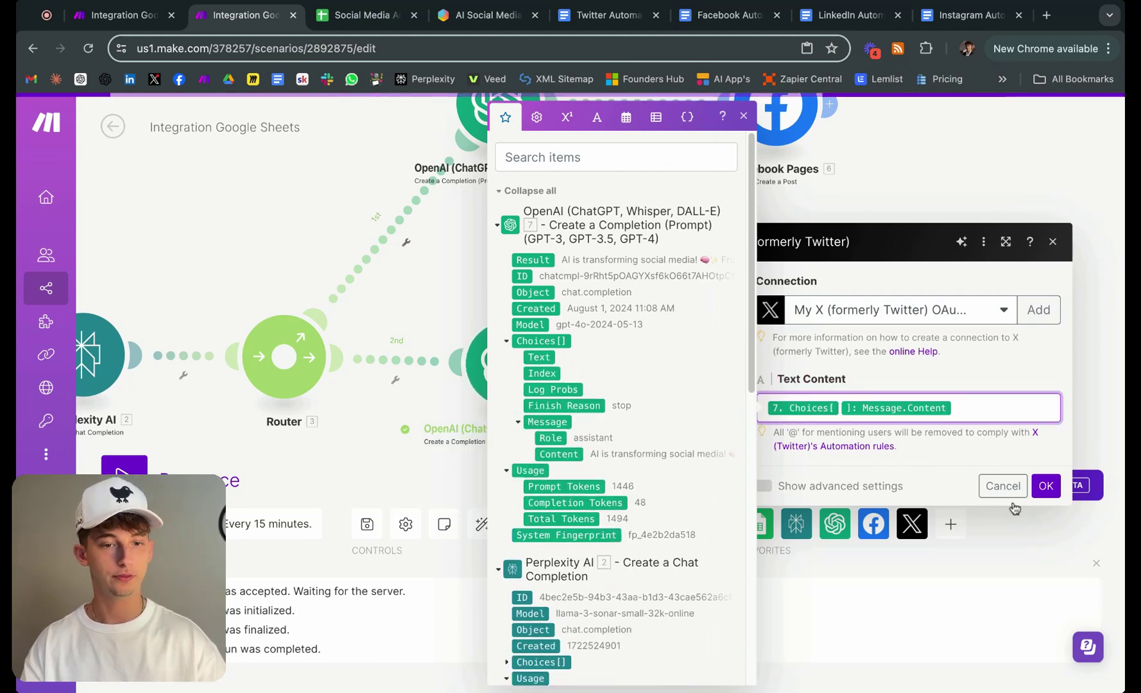
{"action": "left_click", "coordinate": [1046, 486]}
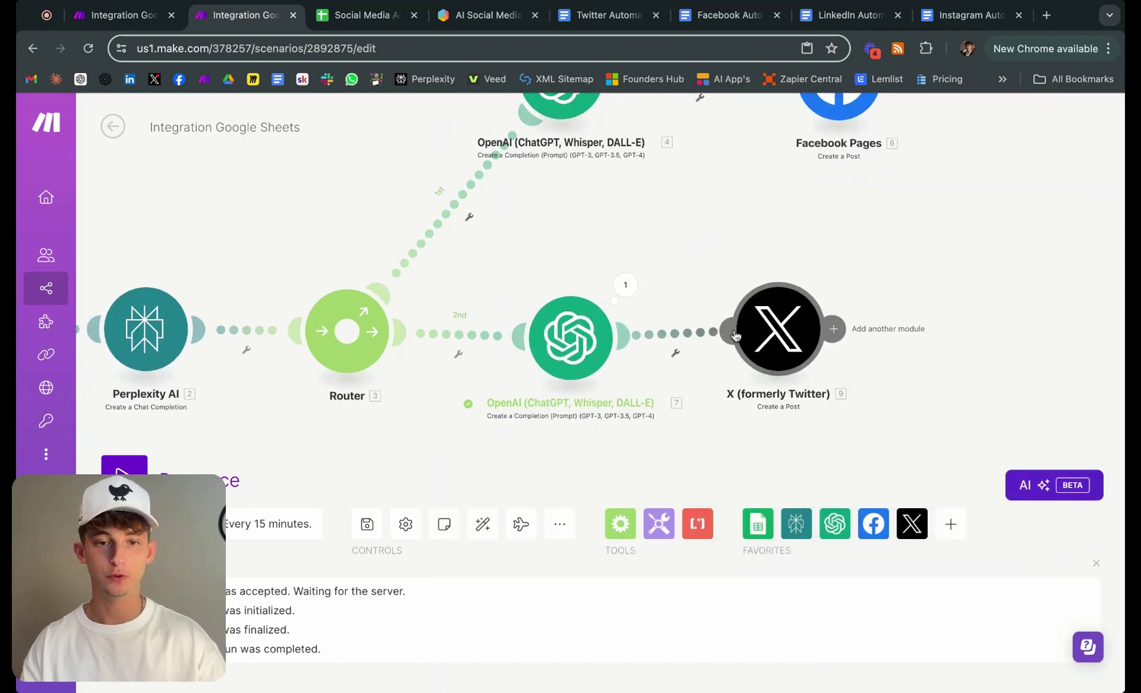
Move the X module farther from its OpenAI module so that it sits beneath the Facebook Pages module
{"action": "left_click_drag", "start_coordinate": [735, 335], "coordinate": [802, 346]}
{"action": "scroll", "coordinate": [811, 259], "scroll_direction": "up", "scroll_amount": 3}
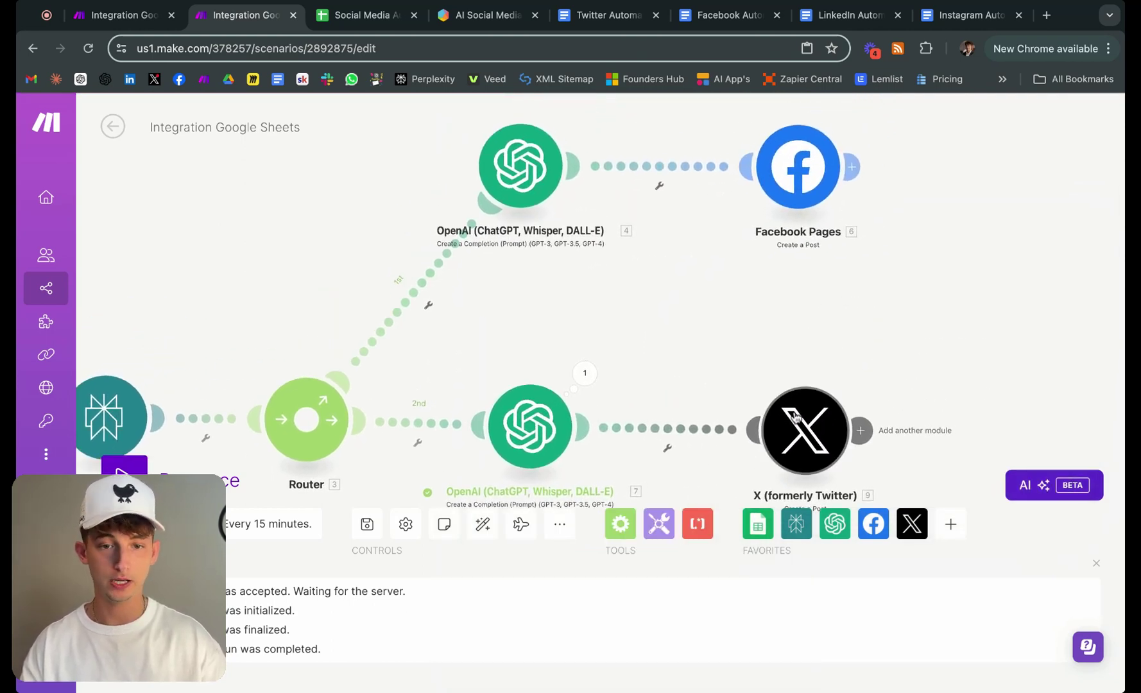
{"action": "scroll", "coordinate": [713, 256], "scroll_direction": "up", "scroll_amount": 1}
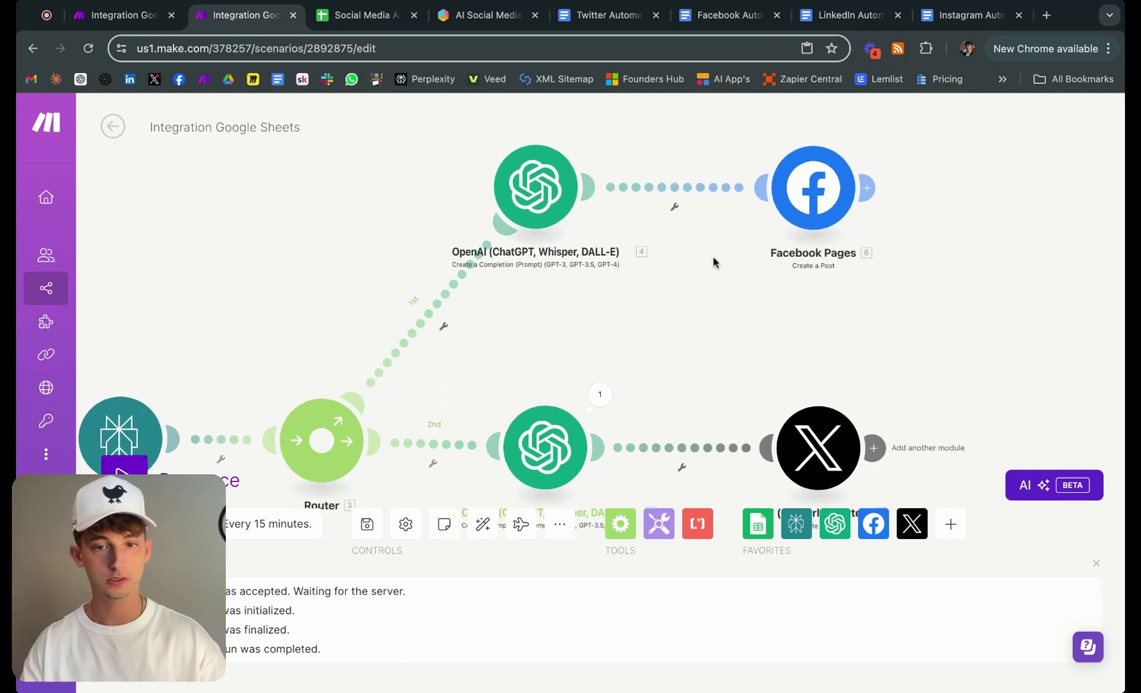
Copy the Instagram branch's first OpenAI module from the Automate Social Media scenario and return to the Integration Google Sheets scenario
{"action": "scroll", "coordinate": [713, 256], "scroll_direction": "down", "scroll_amount": 5}
{"action": "scroll", "coordinate": [413, 354], "scroll_direction": "down", "scroll_amount": 3}
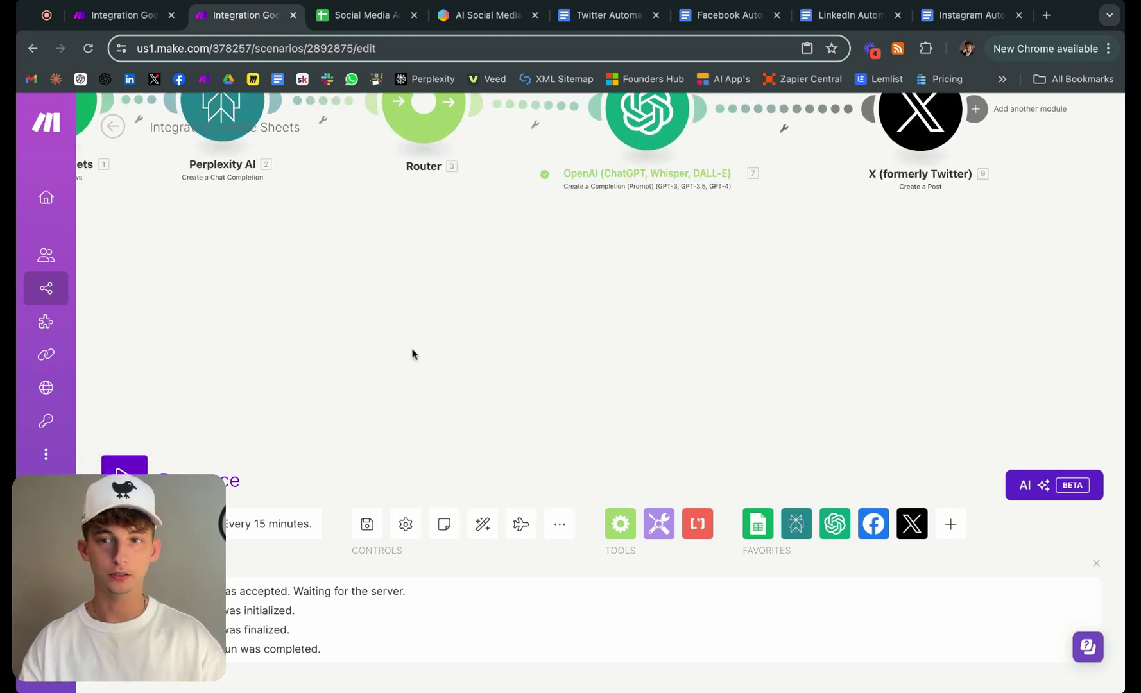
{"action": "key", "text": "ctrl+shift+Tab"}
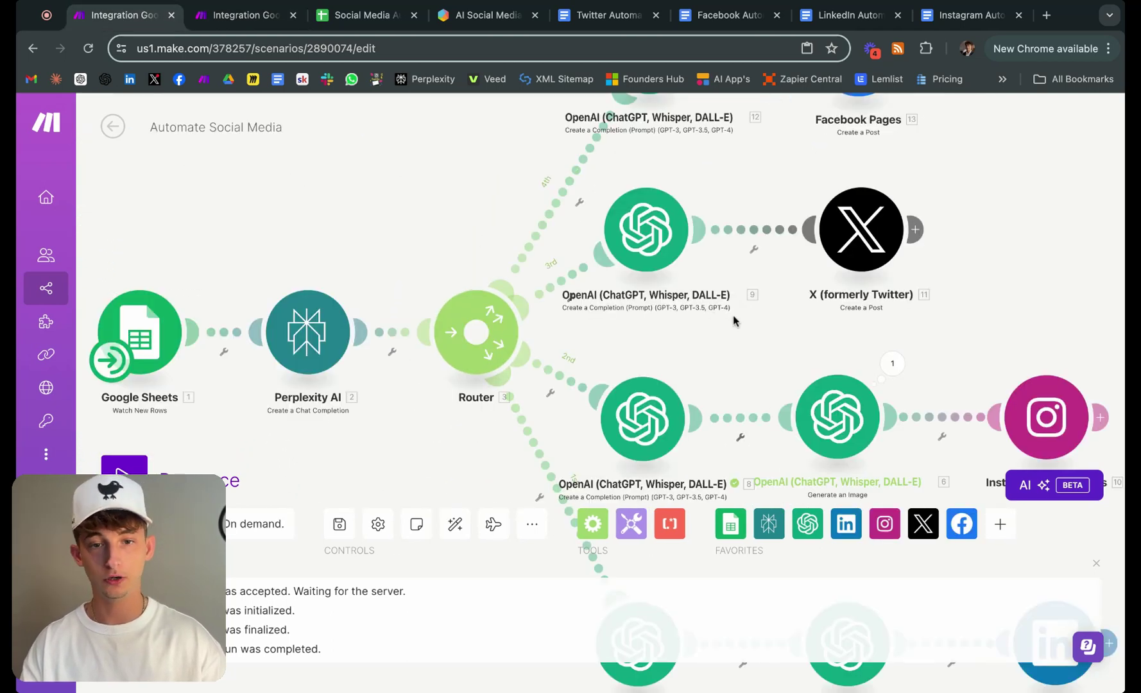
{"action": "scroll", "coordinate": [692, 285], "scroll_direction": "down", "scroll_amount": 2}
{"action": "right_click", "coordinate": [626, 337]}
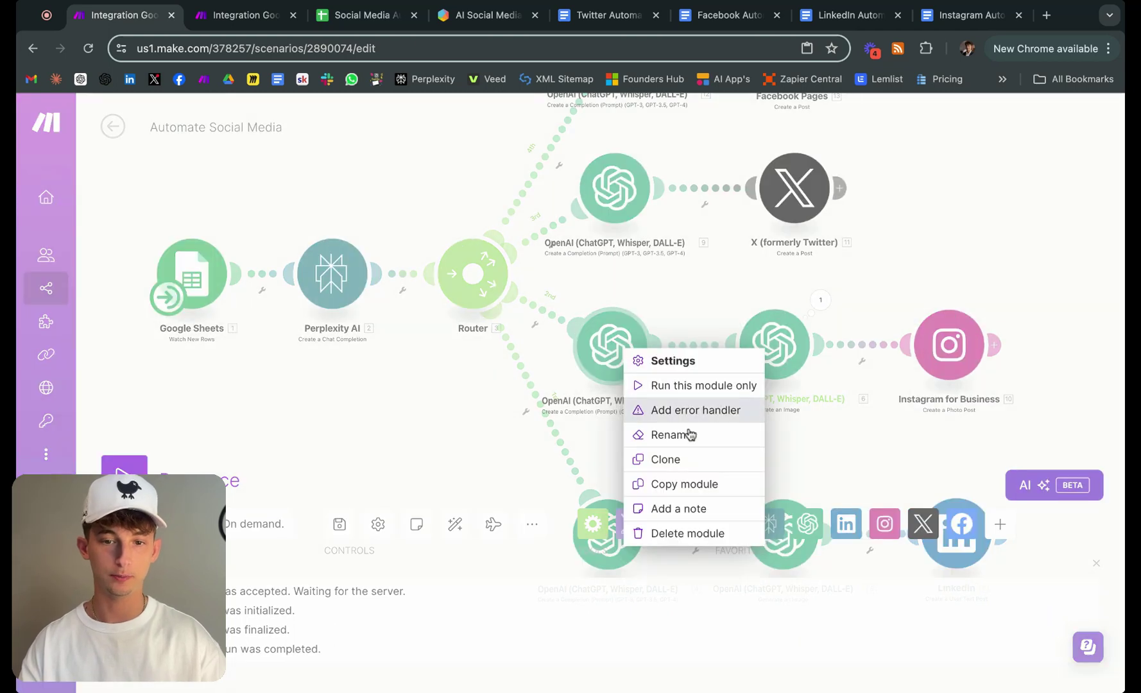
{"action": "left_click", "coordinate": [700, 491]}
{"action": "key", "text": "ctrl+Tab"}
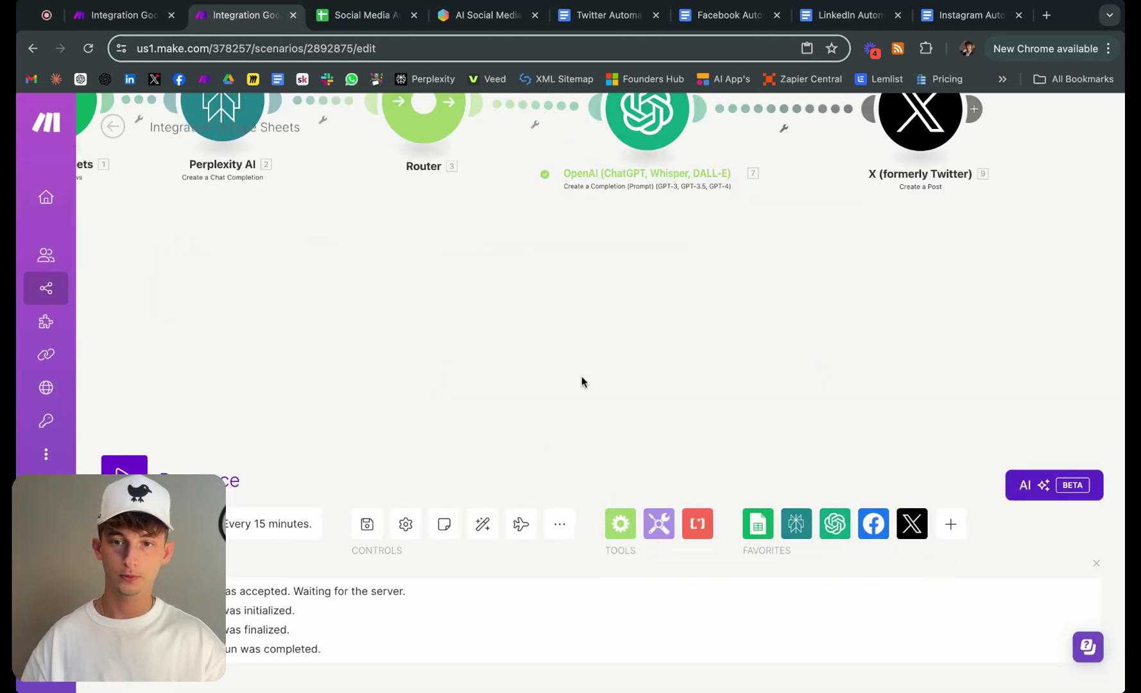
Paste the copied OpenAI module and connect it to the router as a third branch beneath the X branch
{"action": "key", "text": "ctrl+v"}
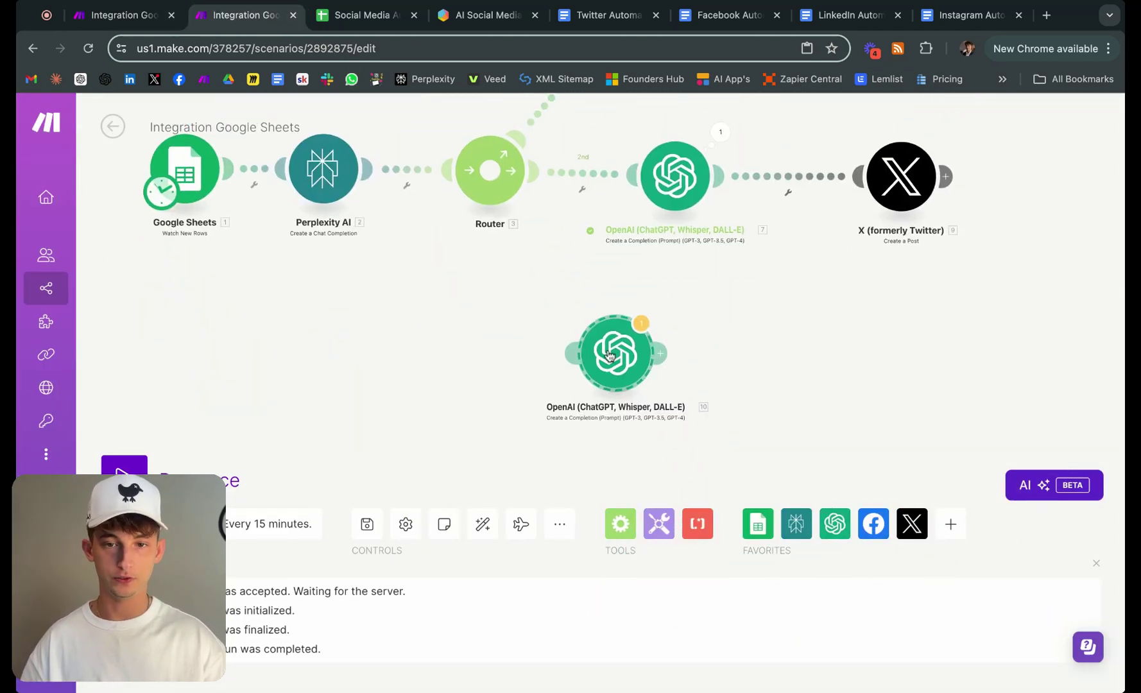
{"action": "left_click_drag", "start_coordinate": [617, 355], "coordinate": [631, 363]}
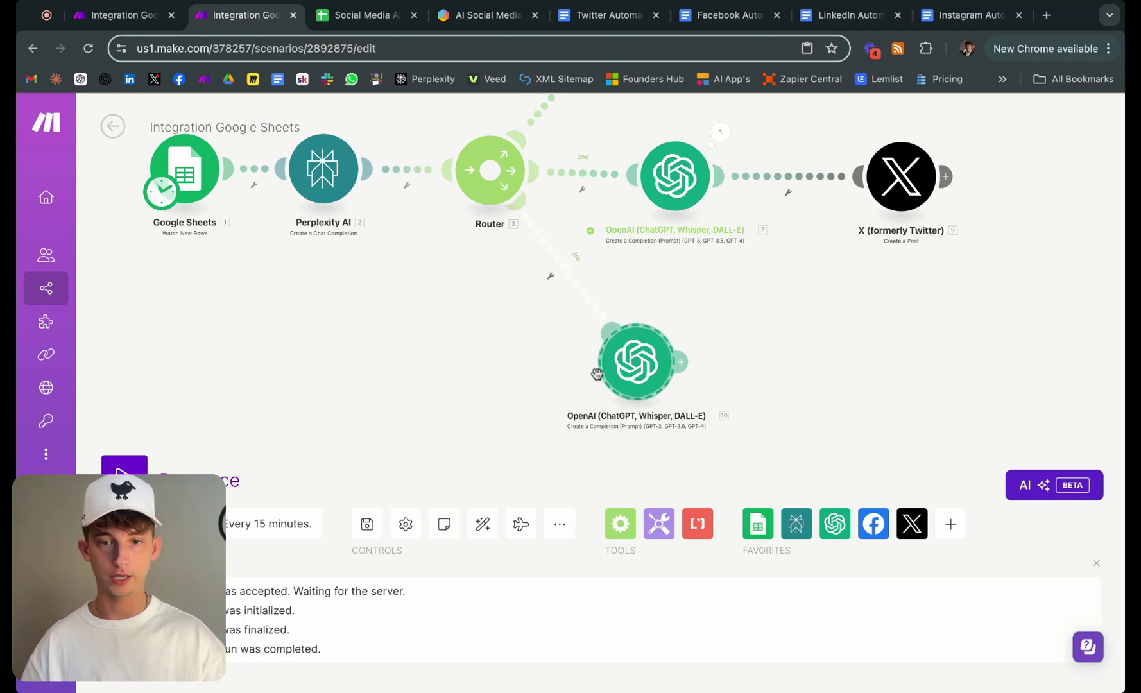
{"action": "scroll", "coordinate": [536, 389], "scroll_direction": "right", "scroll_amount": 2}
{"action": "left_click_drag", "start_coordinate": [589, 387], "coordinate": [593, 407]}
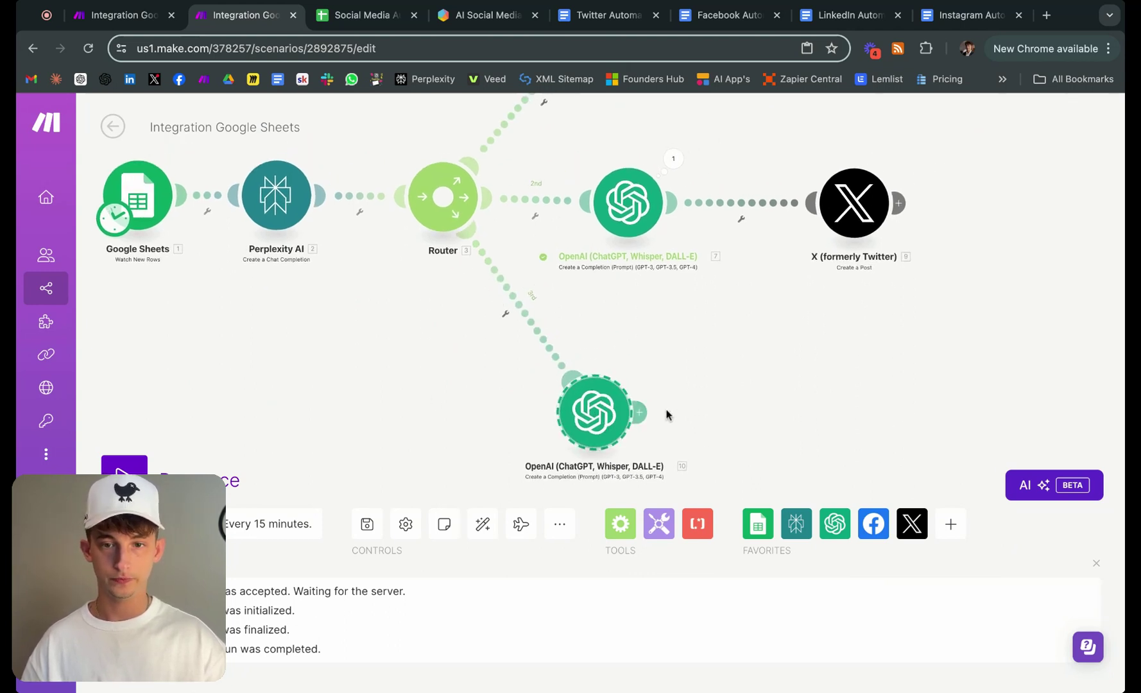
{"action": "scroll", "coordinate": [565, 340], "scroll_direction": "down", "scroll_amount": 3}
Examine the third branch's OpenAI settings and the Instagram prompt's role, article mapping and key points in Message Content
{"action": "left_click", "coordinate": [565, 340]}
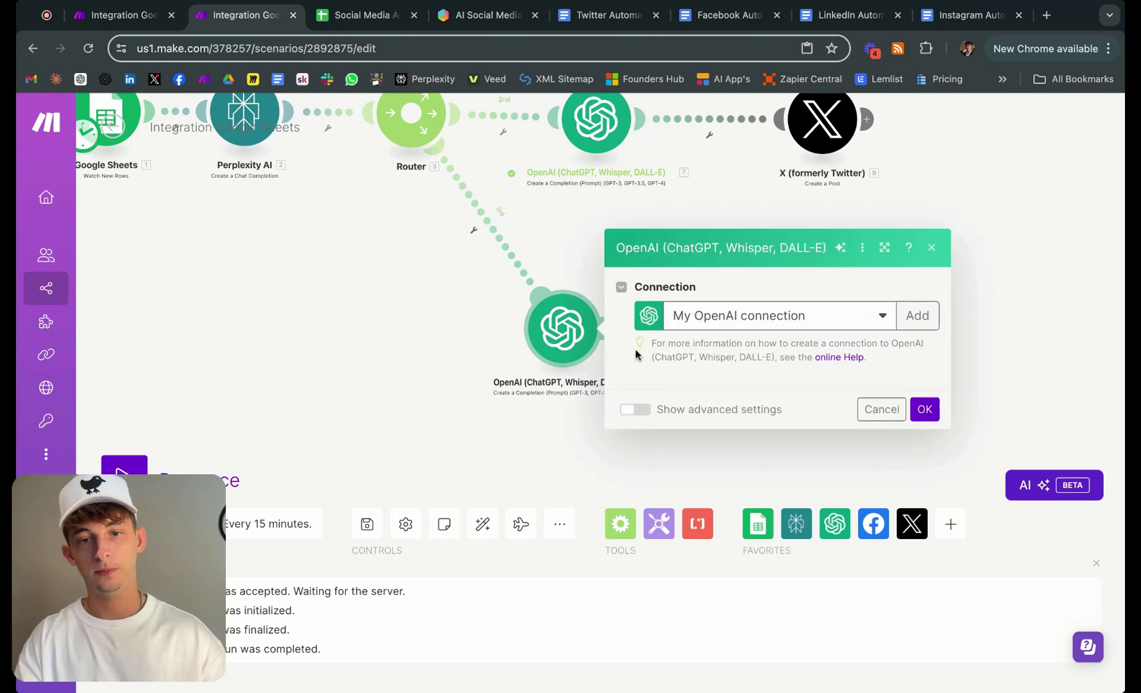
{"action": "scroll", "coordinate": [753, 382], "scroll_direction": "down", "scroll_amount": 5}
{"action": "scroll", "coordinate": [627, 339], "scroll_direction": "up", "scroll_amount": 5}
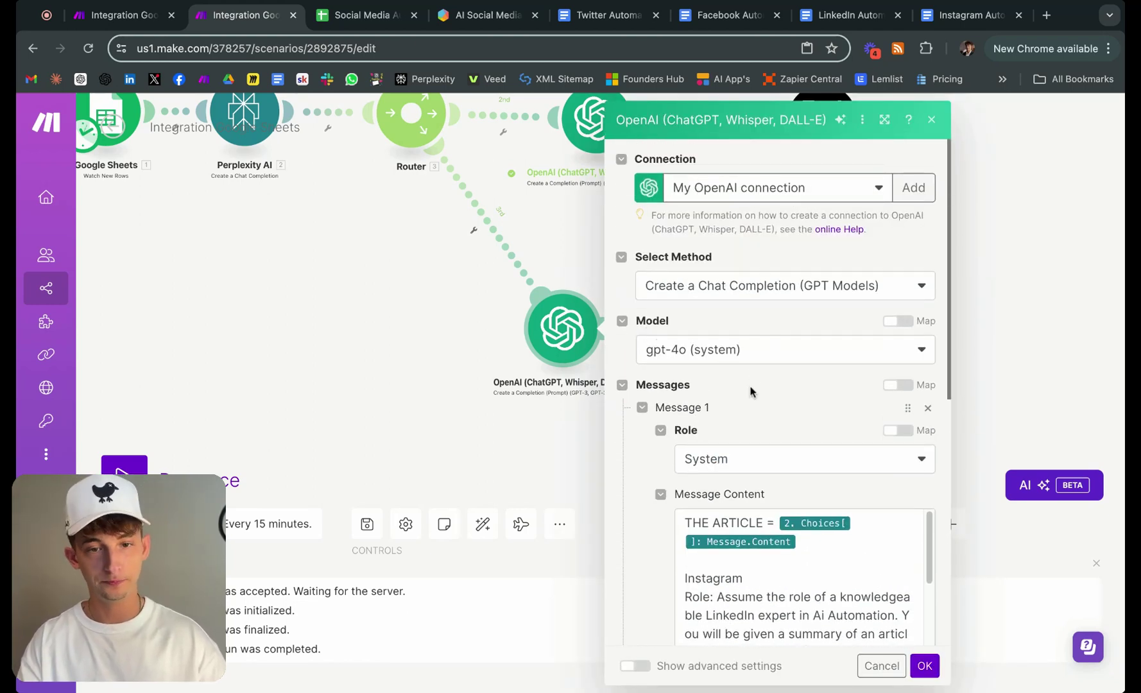
{"action": "scroll", "coordinate": [753, 392], "scroll_direction": "down", "scroll_amount": 2}
{"action": "triple_click", "coordinate": [827, 492]}
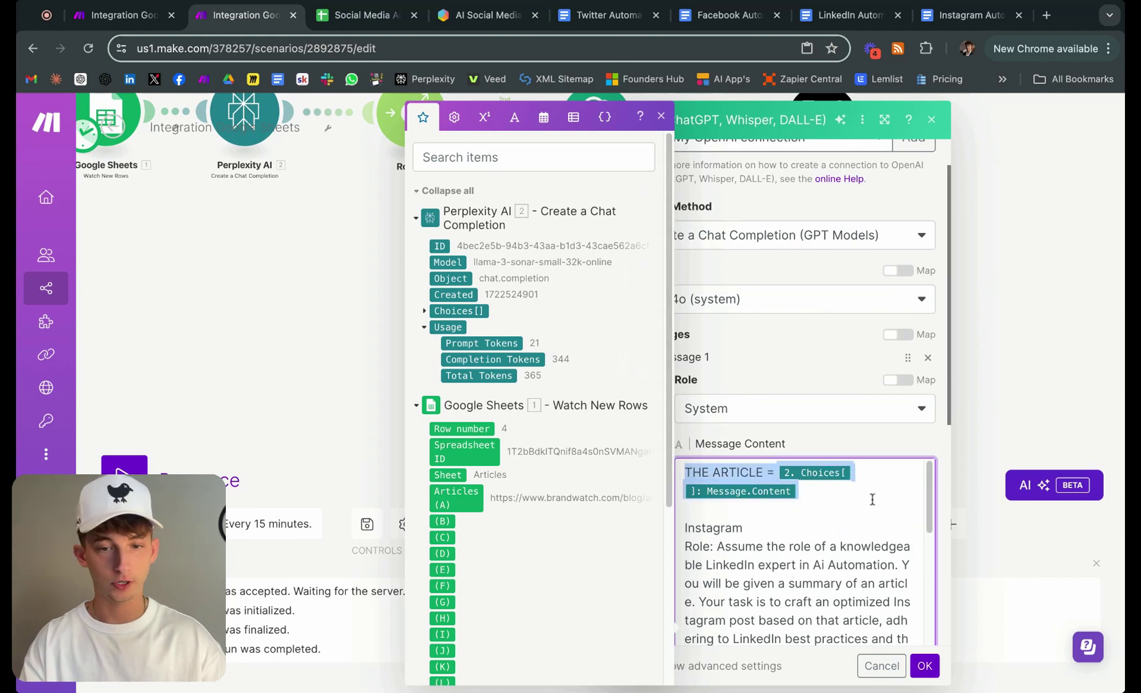
{"action": "left_click", "coordinate": [849, 502]}
{"action": "scroll", "coordinate": [801, 542], "scroll_direction": "down", "scroll_amount": 1}
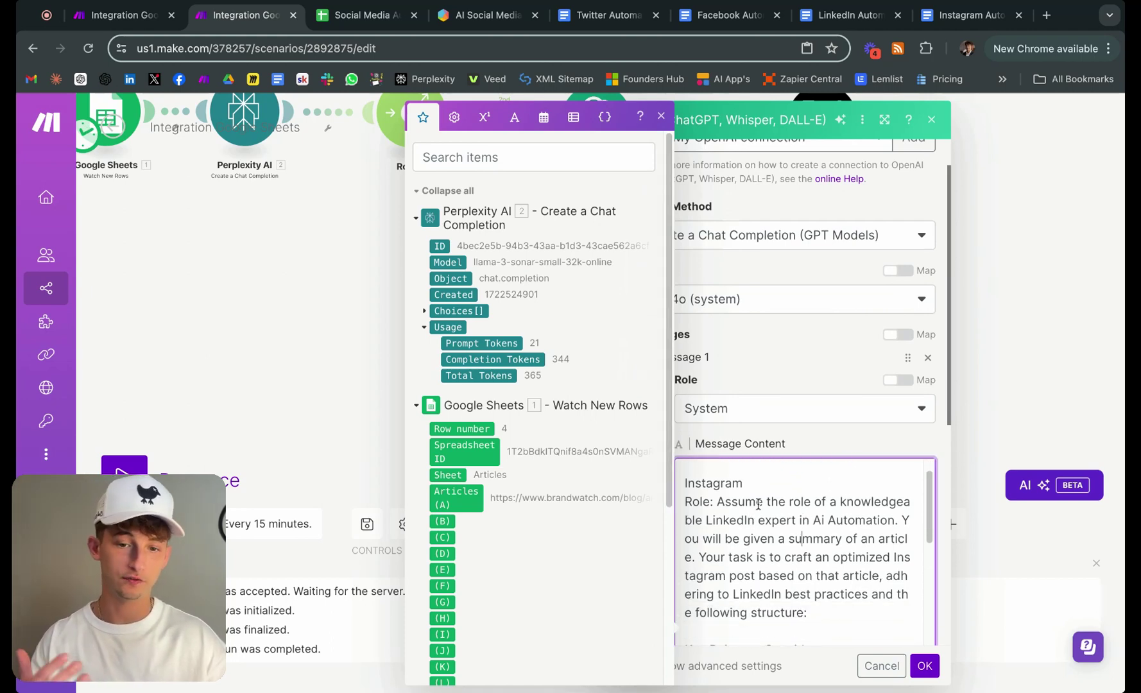
{"action": "scroll", "coordinate": [757, 525], "scroll_direction": "down", "scroll_amount": 5}
{"action": "scroll", "coordinate": [763, 529], "scroll_direction": "up", "scroll_amount": 4}
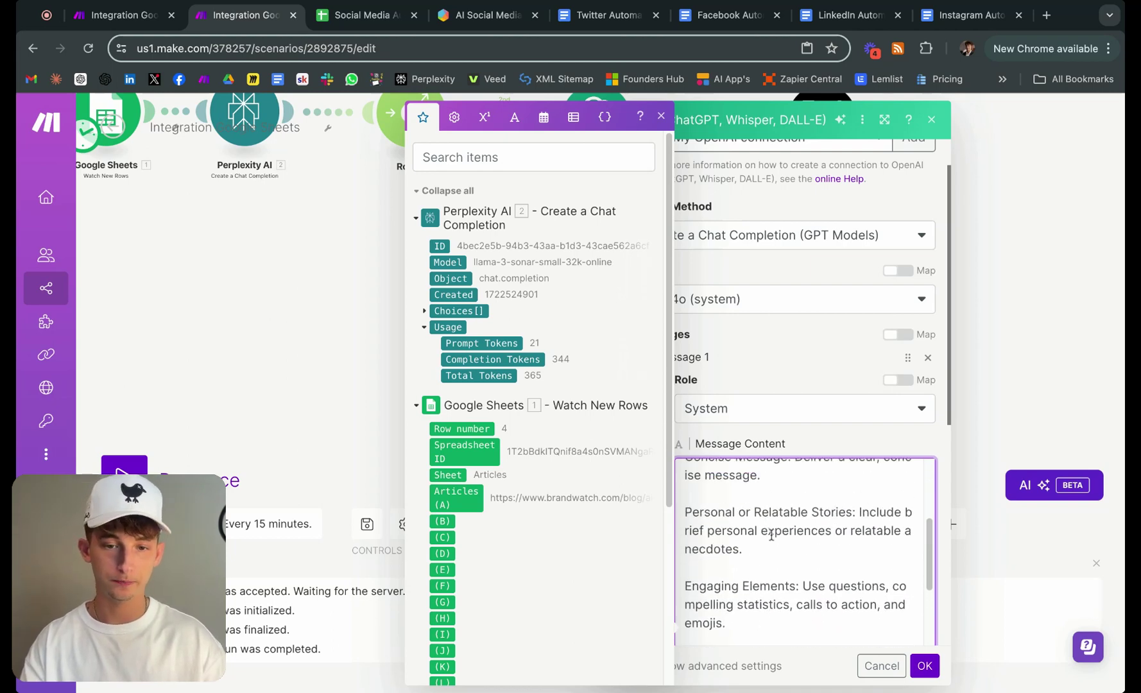
{"action": "scroll", "coordinate": [802, 562], "scroll_direction": "down", "scroll_amount": 4}
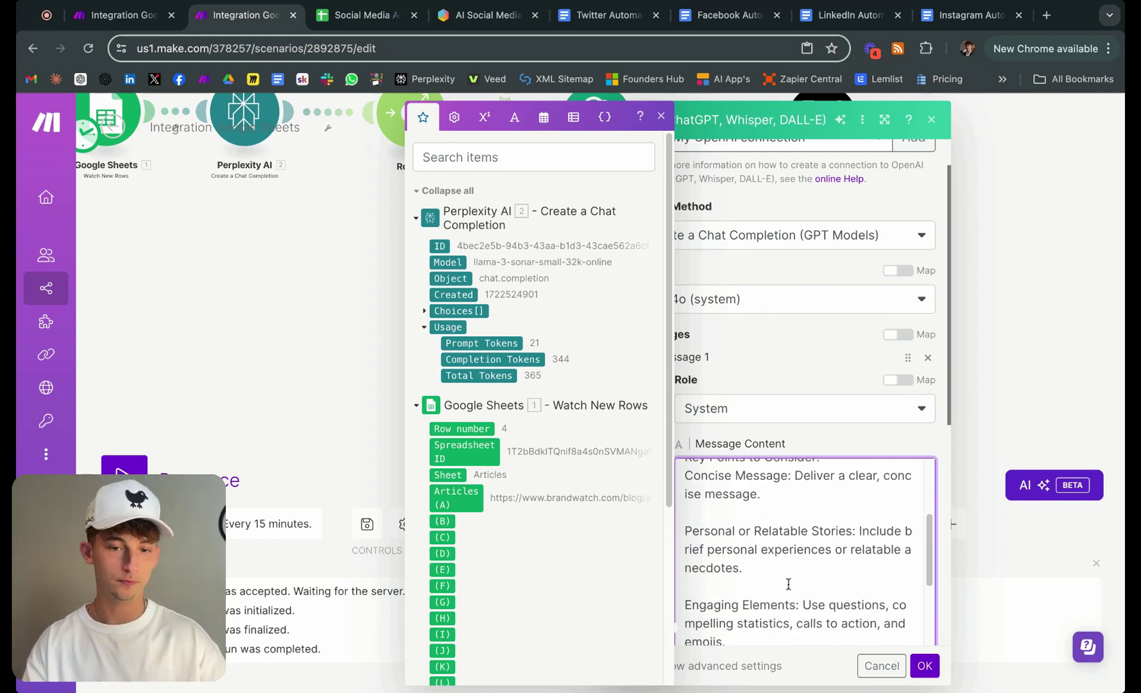
{"action": "scroll", "coordinate": [932, 581], "scroll_direction": "down", "scroll_amount": 4}
{"action": "scroll", "coordinate": [932, 580], "scroll_direction": "up", "scroll_amount": 1}
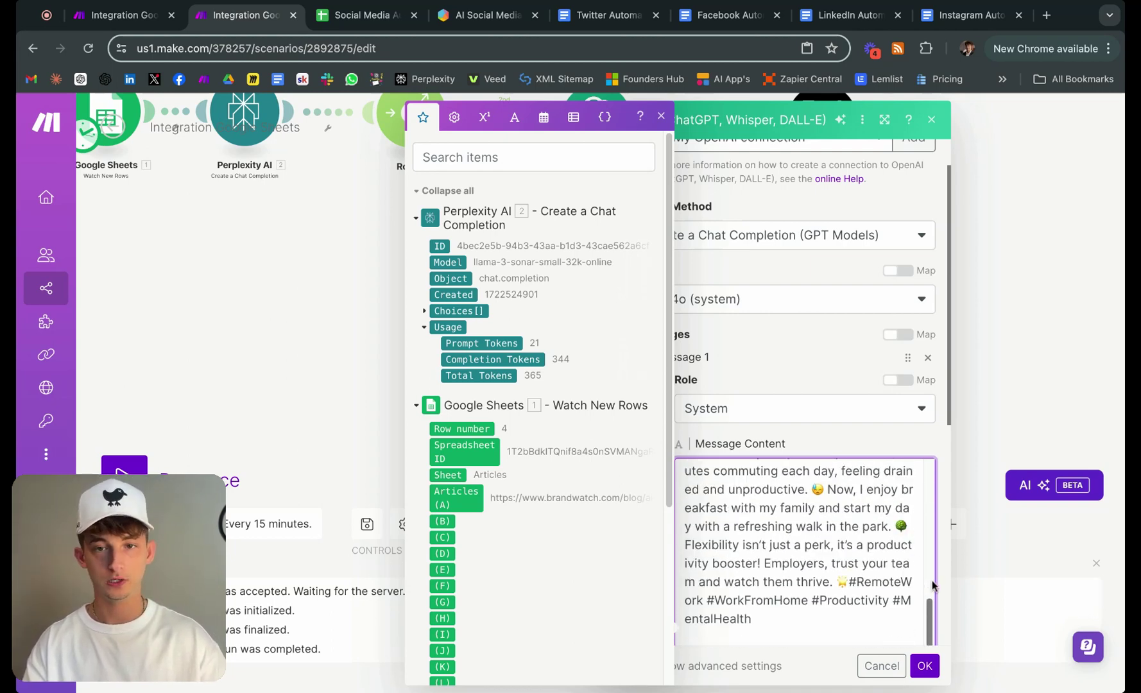
Examine the example Instagram posts in the prompt's Message Content and close the OpenAI module settings
{"action": "left_click", "coordinate": [659, 119]}
{"action": "scroll", "coordinate": [782, 416], "scroll_direction": "down", "scroll_amount": 10}
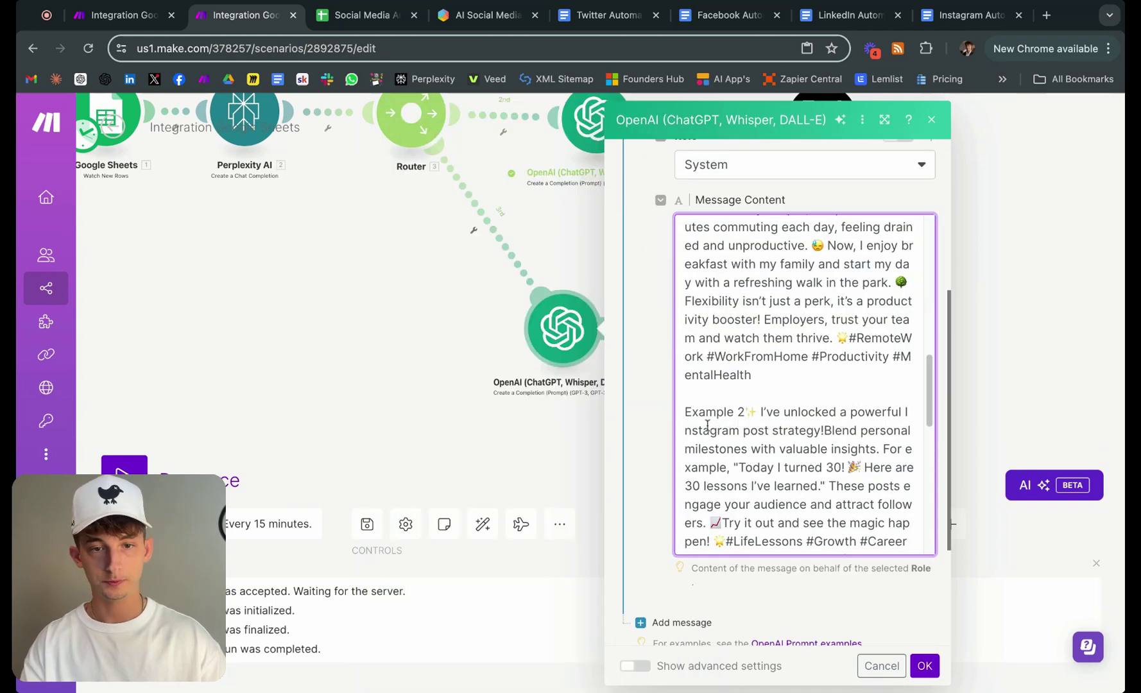
{"action": "scroll", "coordinate": [782, 416], "scroll_direction": "up", "scroll_amount": 8}
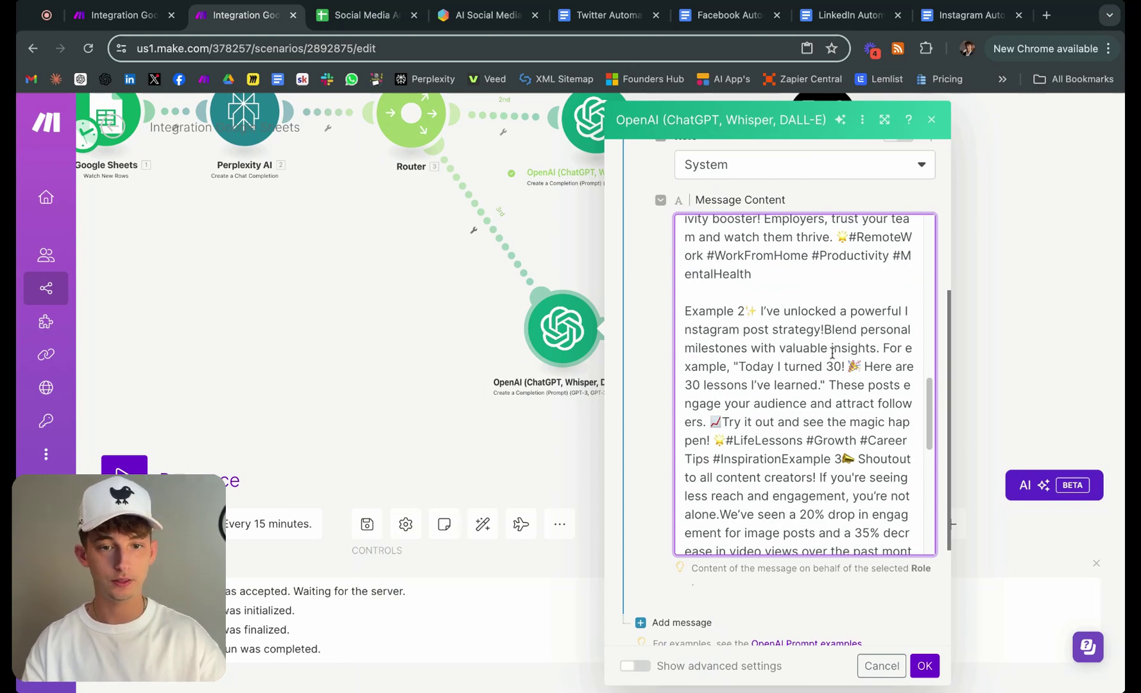
{"action": "scroll", "coordinate": [797, 448], "scroll_direction": "down", "scroll_amount": 4}
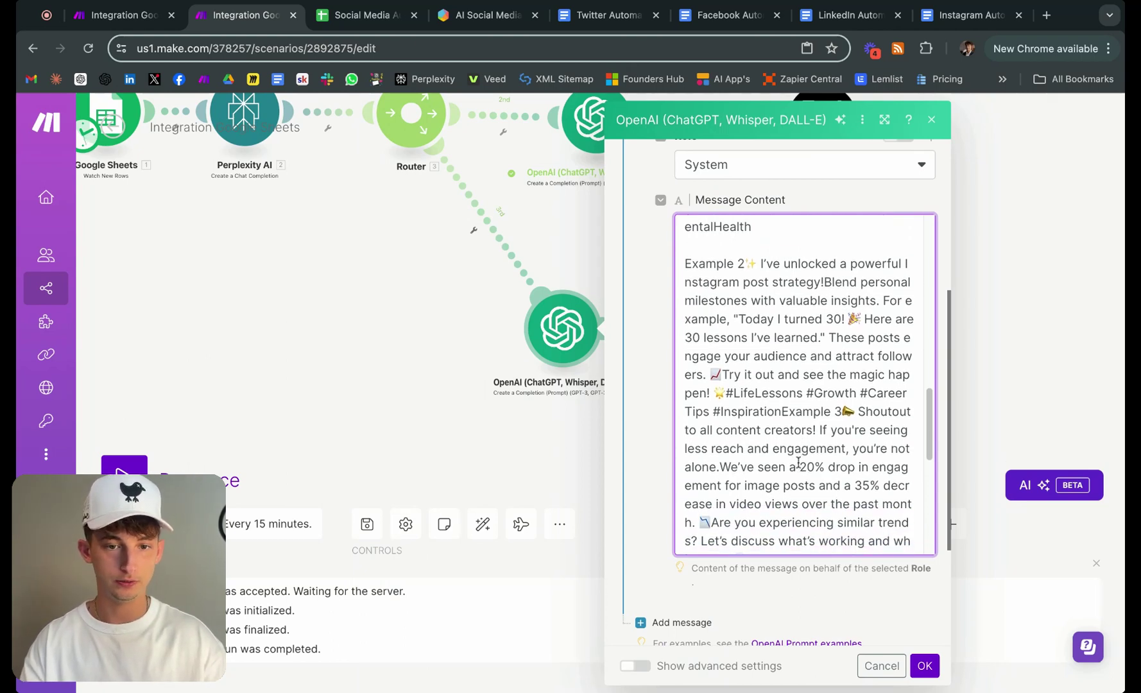
{"action": "left_click", "coordinate": [877, 492], "text": "shift"}
{"action": "left_click_drag", "start_coordinate": [878, 492], "coordinate": [693, 287]}
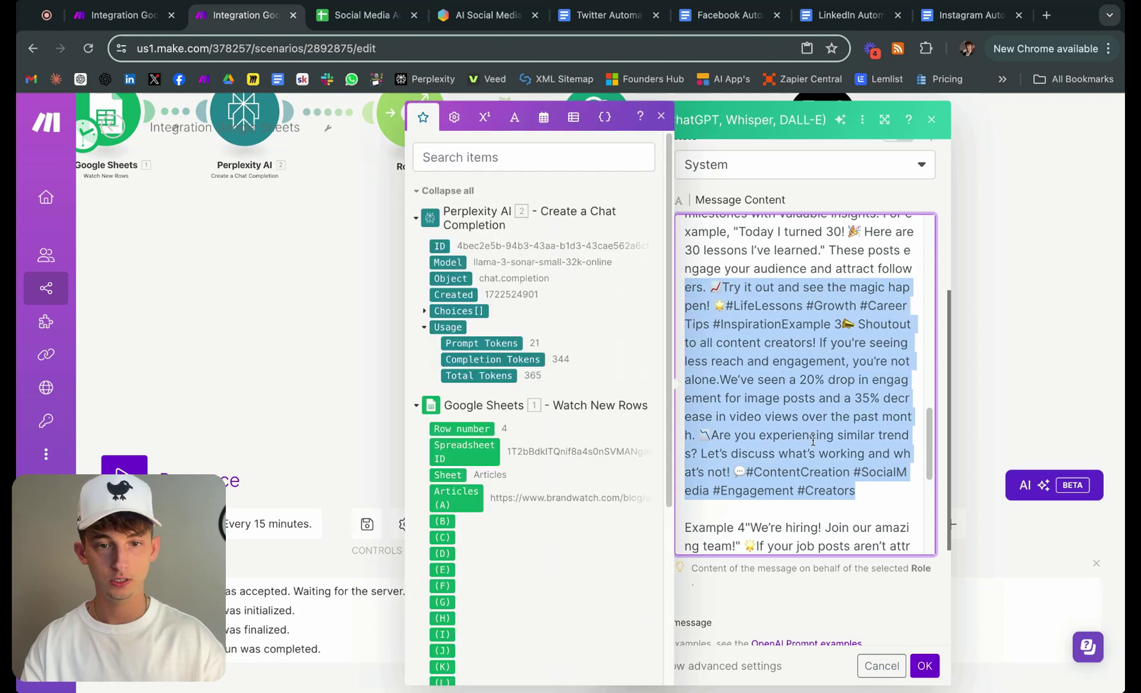
{"action": "left_click", "coordinate": [812, 440]}
{"action": "scroll", "coordinate": [813, 440], "scroll_direction": "up", "scroll_amount": 1}
{"action": "scroll", "coordinate": [812, 441], "scroll_direction": "up", "scroll_amount": 10}
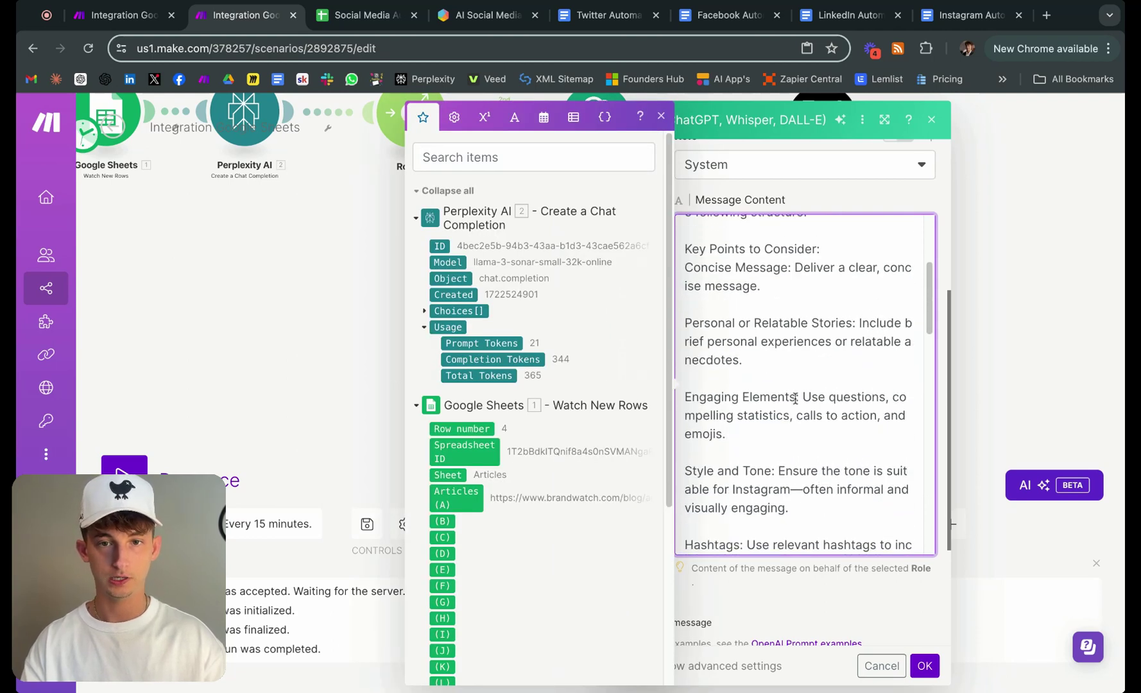
{"action": "left_click", "coordinate": [661, 116]}
{"action": "left_click", "coordinate": [506, 507]}
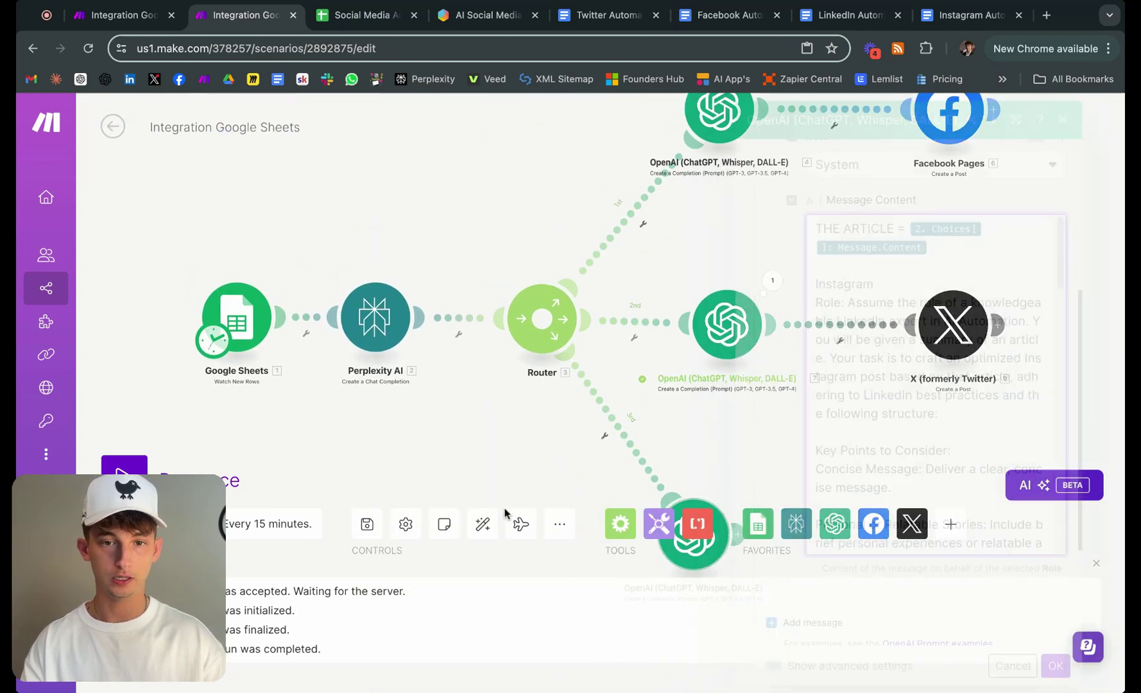
Check the third branch's OpenAI message list and Max Tokens setting, and close the settings unchanged
{"action": "left_click_drag", "start_coordinate": [695, 453], "coordinate": [658, 334]}
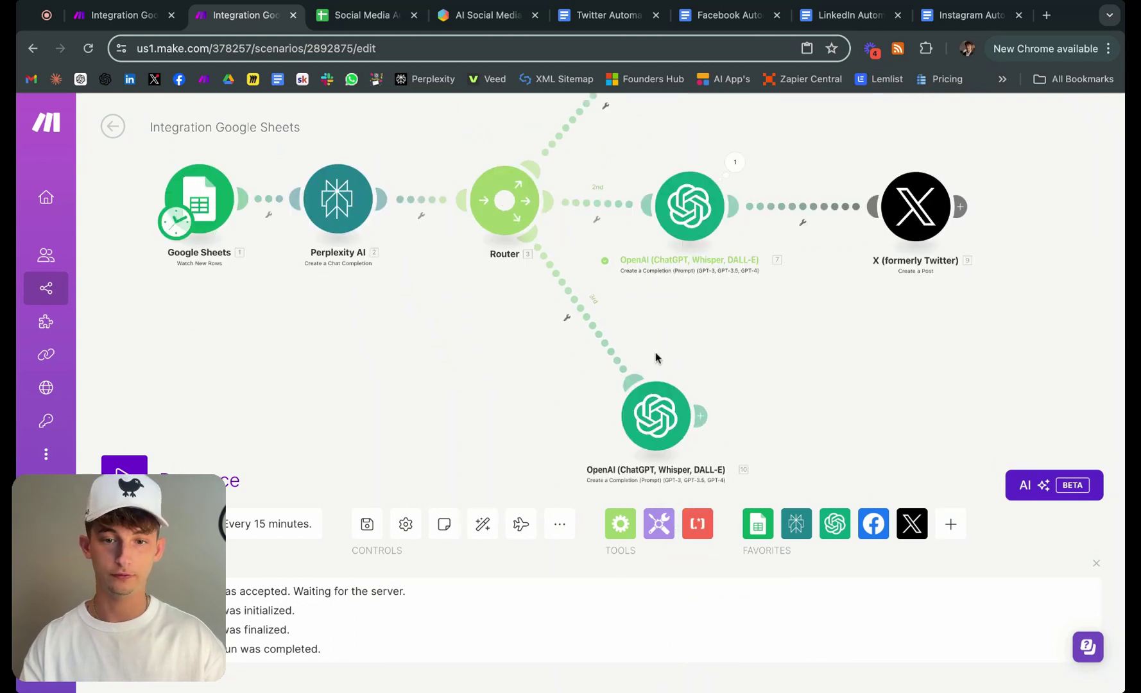
{"action": "left_click", "coordinate": [653, 411]}
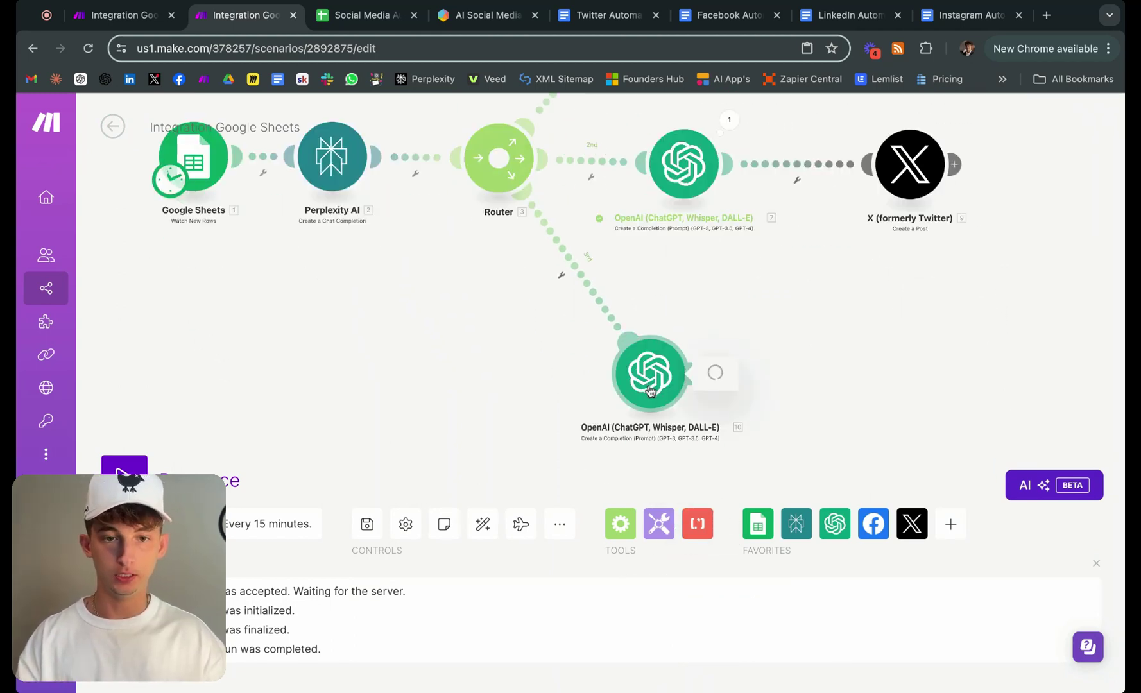
{"action": "scroll", "coordinate": [887, 390], "scroll_direction": "down", "scroll_amount": 10}
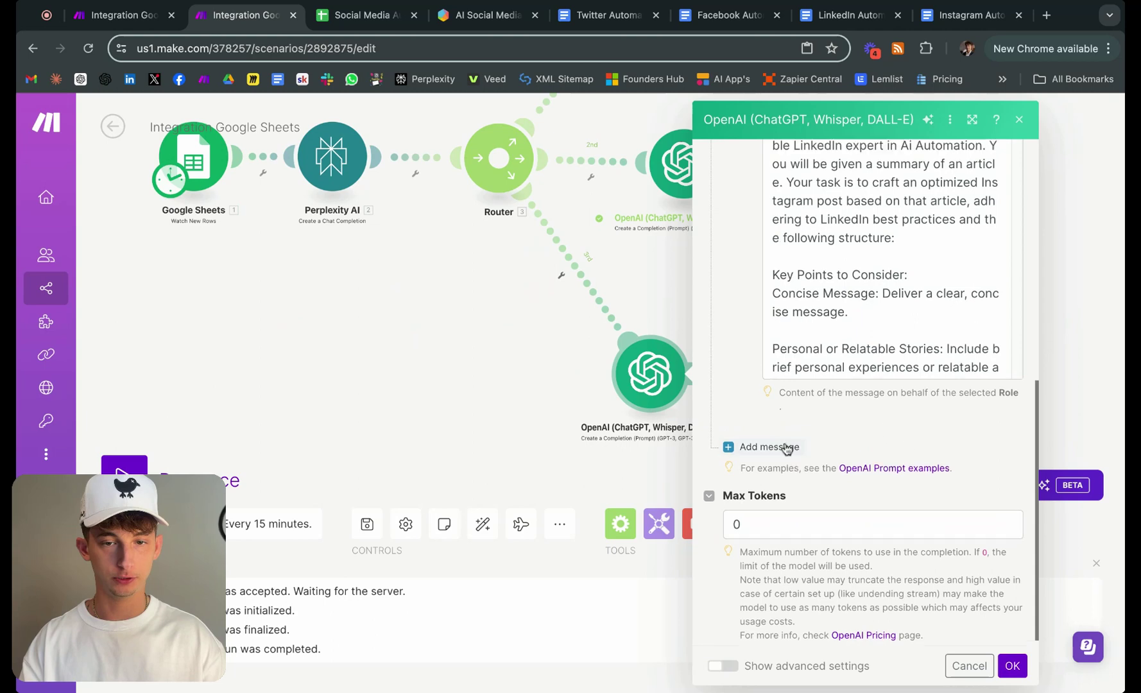
{"action": "scroll", "coordinate": [786, 448], "scroll_direction": "up", "scroll_amount": 10}
{"action": "key", "text": "Escape"}
Run only the third branch's OpenAI module, pasting the copied text as the Perplexity AI choice's Message Content
{"action": "right_click", "coordinate": [652, 372]}
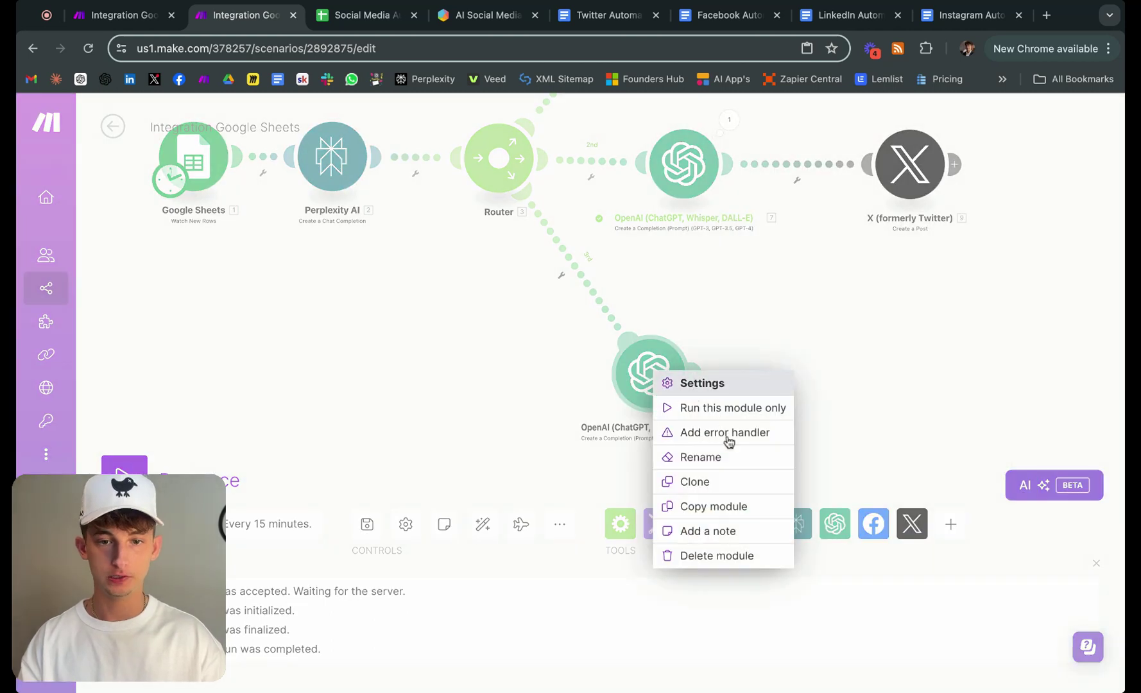
{"action": "left_click", "coordinate": [720, 411]}
{"action": "left_click", "coordinate": [772, 480]}
{"action": "scroll", "coordinate": [815, 450], "scroll_direction": "down", "scroll_amount": 2}
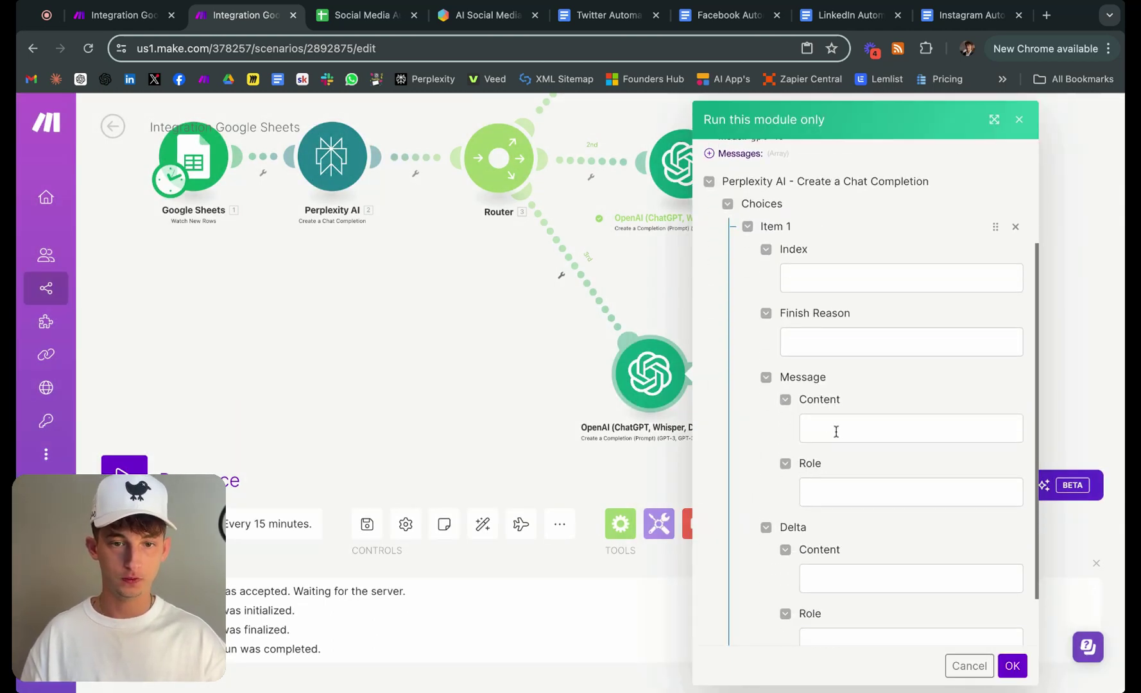
{"action": "left_click", "coordinate": [836, 432]}
{"action": "key", "text": "ctrl+v"}
{"action": "left_click", "coordinate": [1012, 666]}
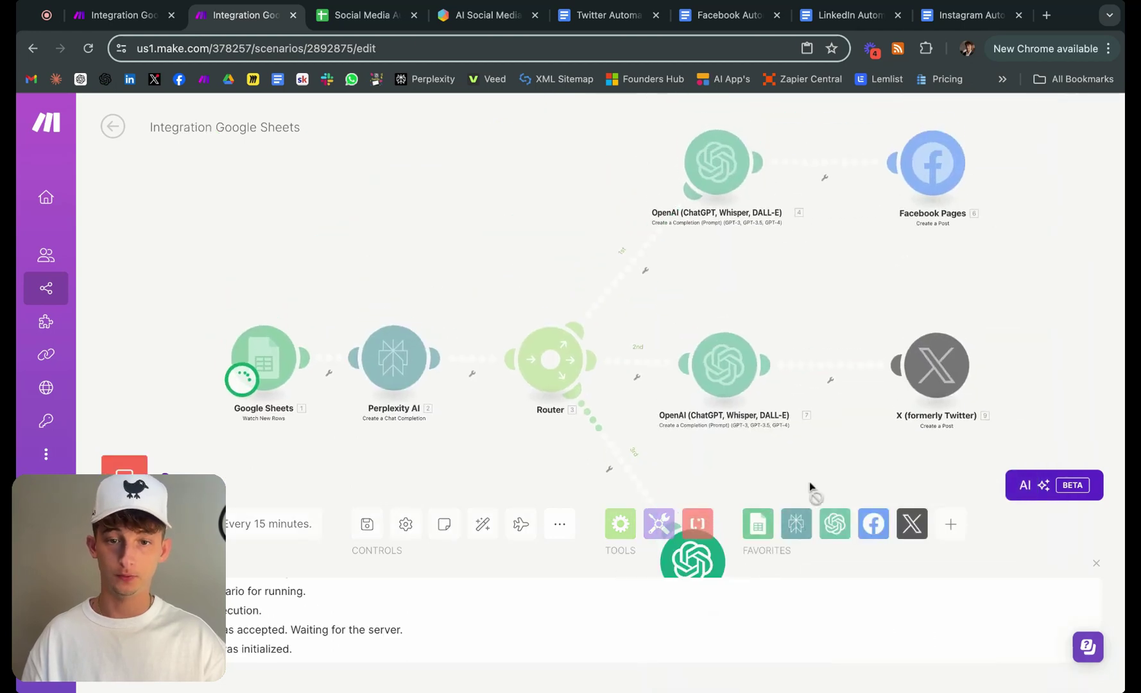
Expand the OpenAI run's output through Choices and Message to show the generated Instagram post's Content
{"action": "left_click_drag", "start_coordinate": [770, 457], "coordinate": [705, 266]}
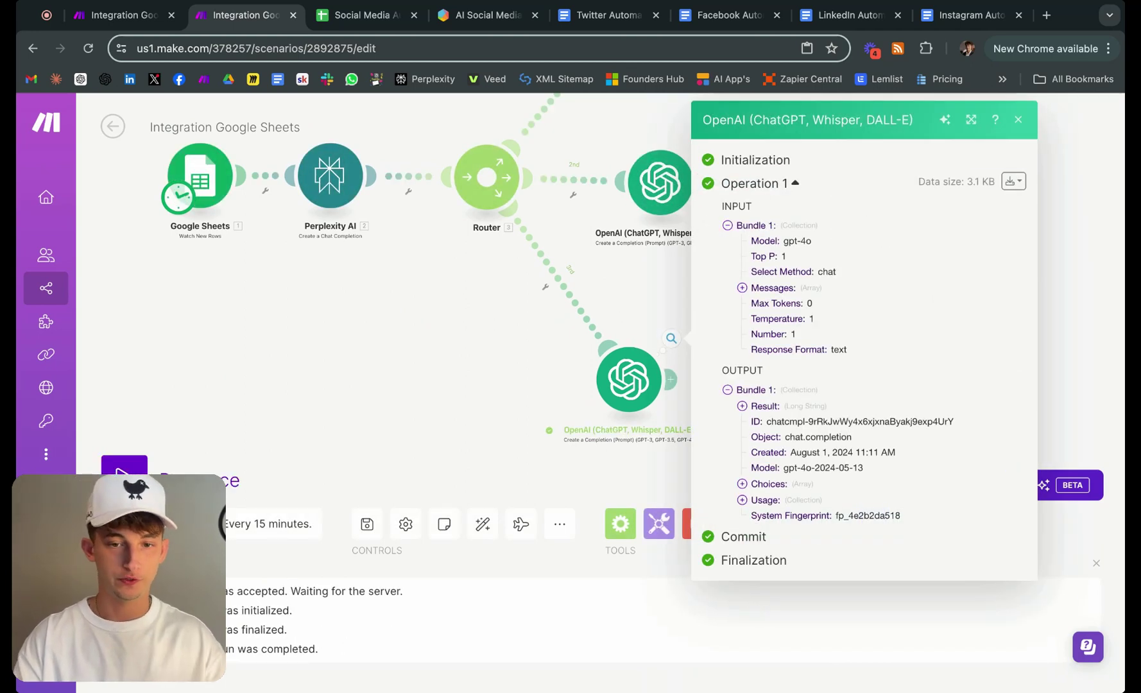
{"action": "left_click", "coordinate": [743, 485]}
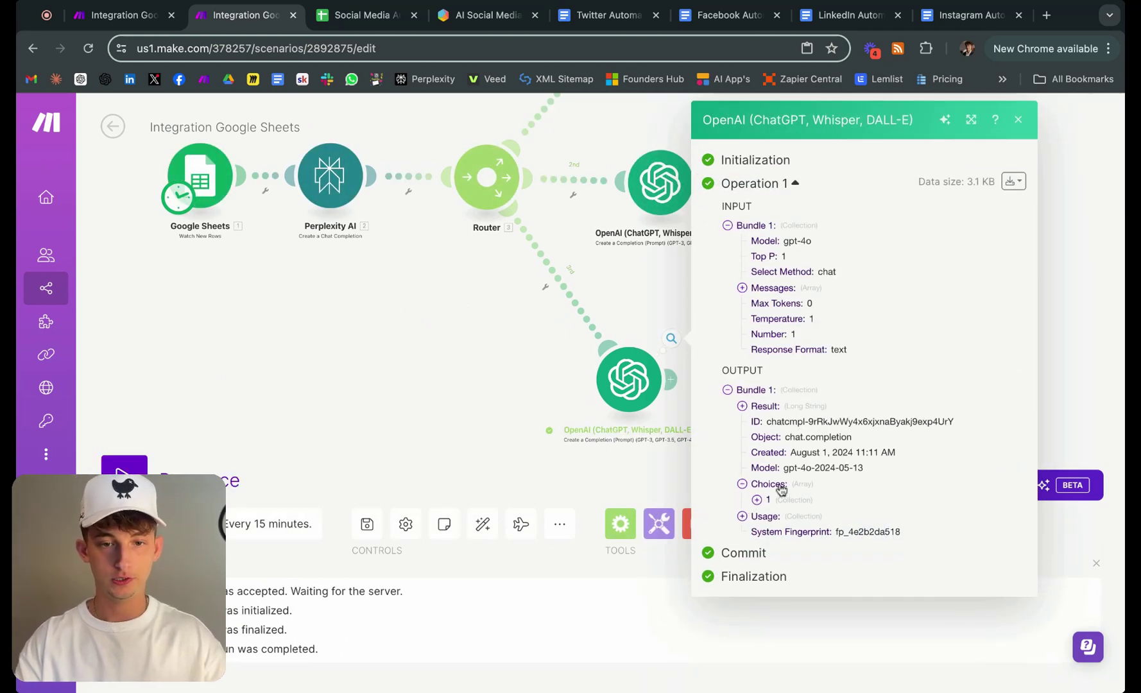
{"action": "left_click", "coordinate": [757, 500]}
{"action": "left_click", "coordinate": [771, 531]}
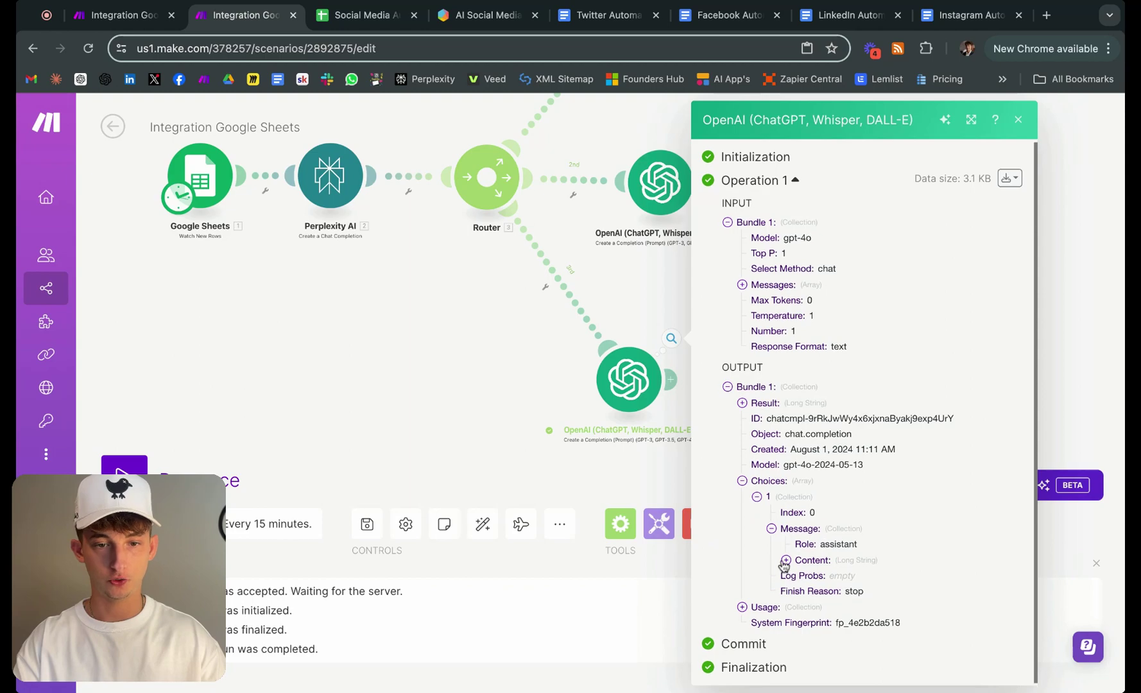
{"action": "left_click", "coordinate": [785, 562]}
{"action": "scroll", "coordinate": [904, 478], "scroll_direction": "down", "scroll_amount": 4}
{"action": "scroll", "coordinate": [904, 478], "scroll_direction": "down", "scroll_amount": 7}
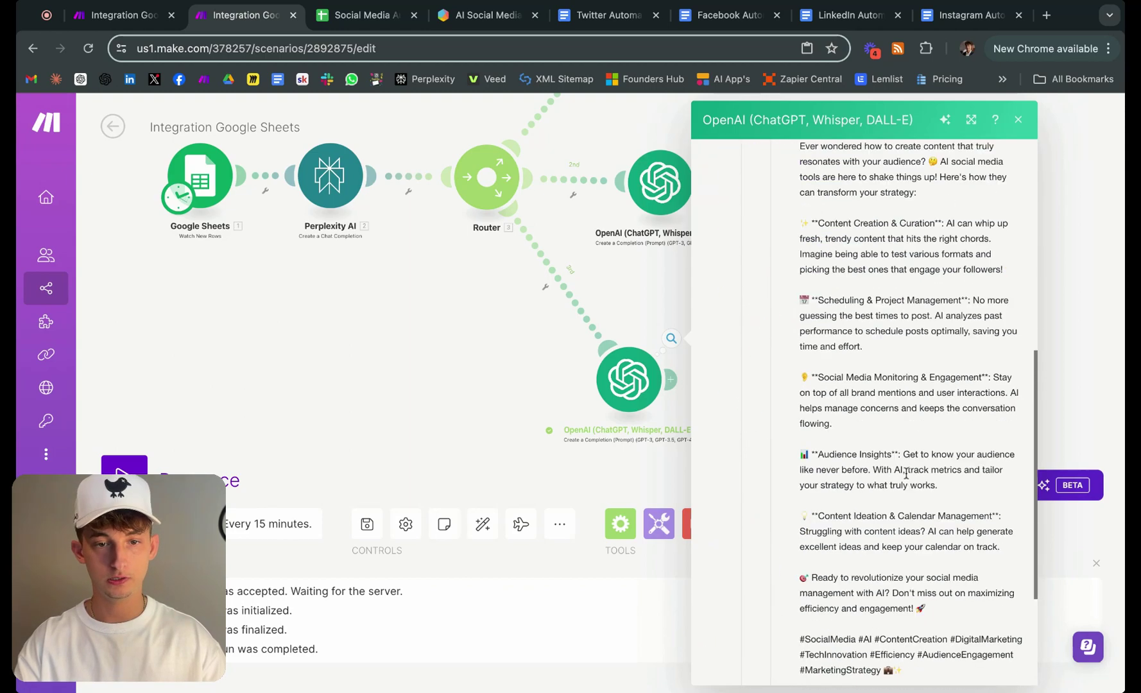
Read through the generated Instagram post in the OpenAI output and bring up the source Brandwatch article on AI social media tools
{"action": "scroll", "coordinate": [902, 481], "scroll_direction": "up", "scroll_amount": 12}
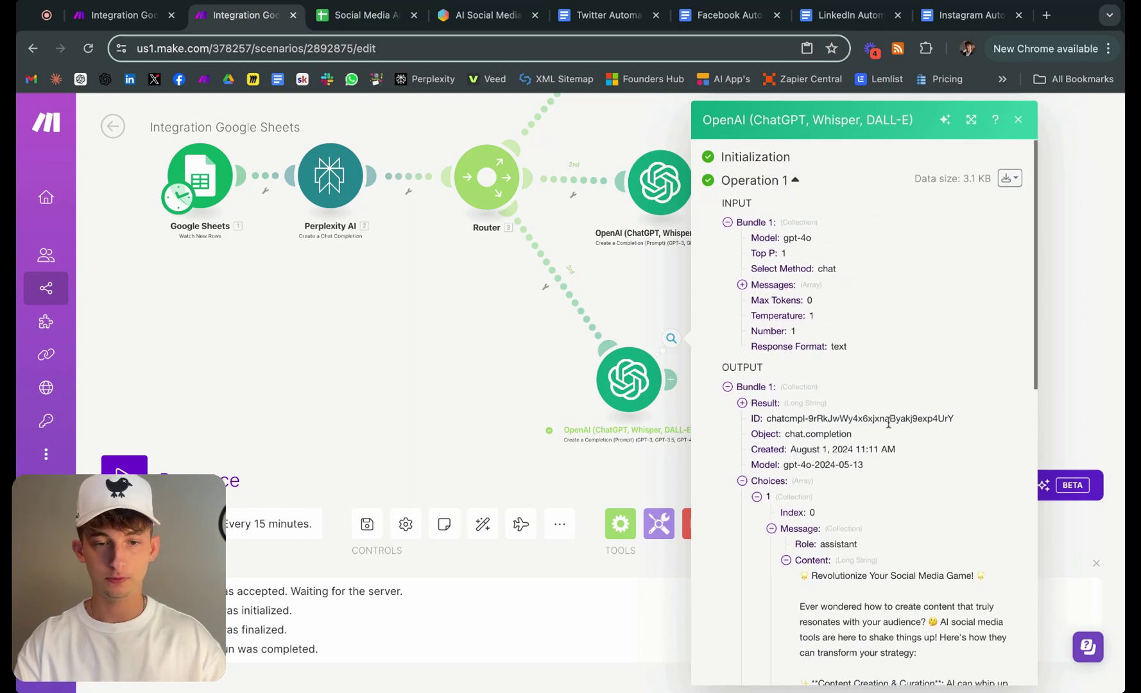
{"action": "scroll", "coordinate": [887, 441], "scroll_direction": "down", "scroll_amount": 10}
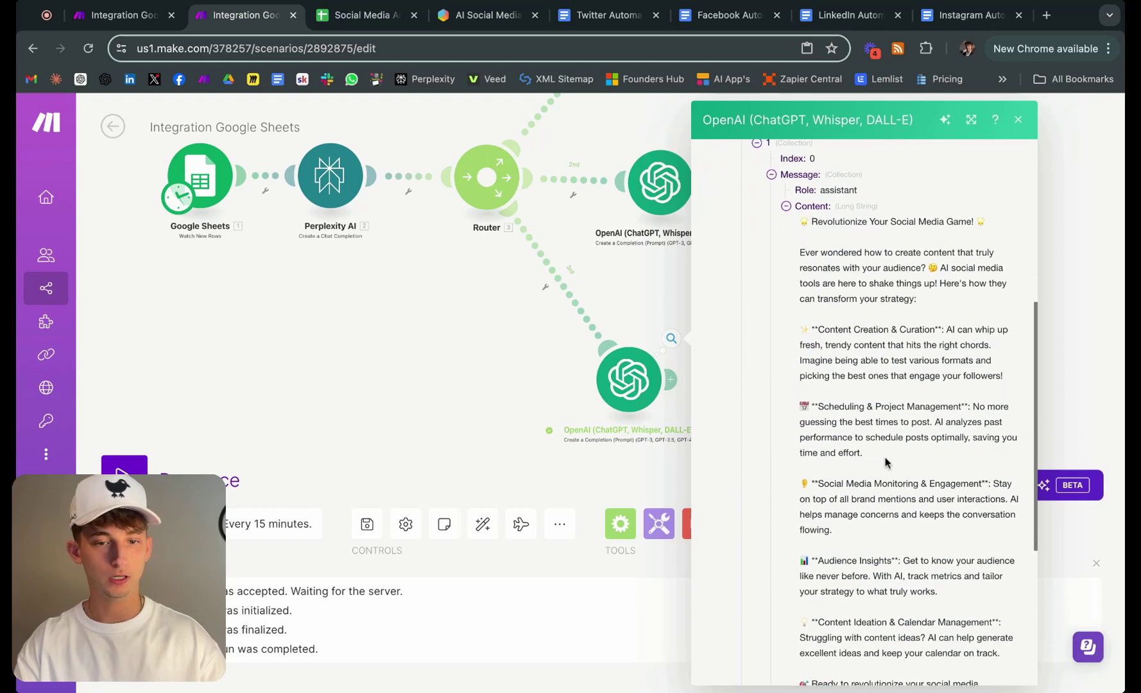
{"action": "scroll", "coordinate": [893, 464], "scroll_direction": "down", "scroll_amount": 1}
{"action": "scroll", "coordinate": [866, 470], "scroll_direction": "up", "scroll_amount": 12}
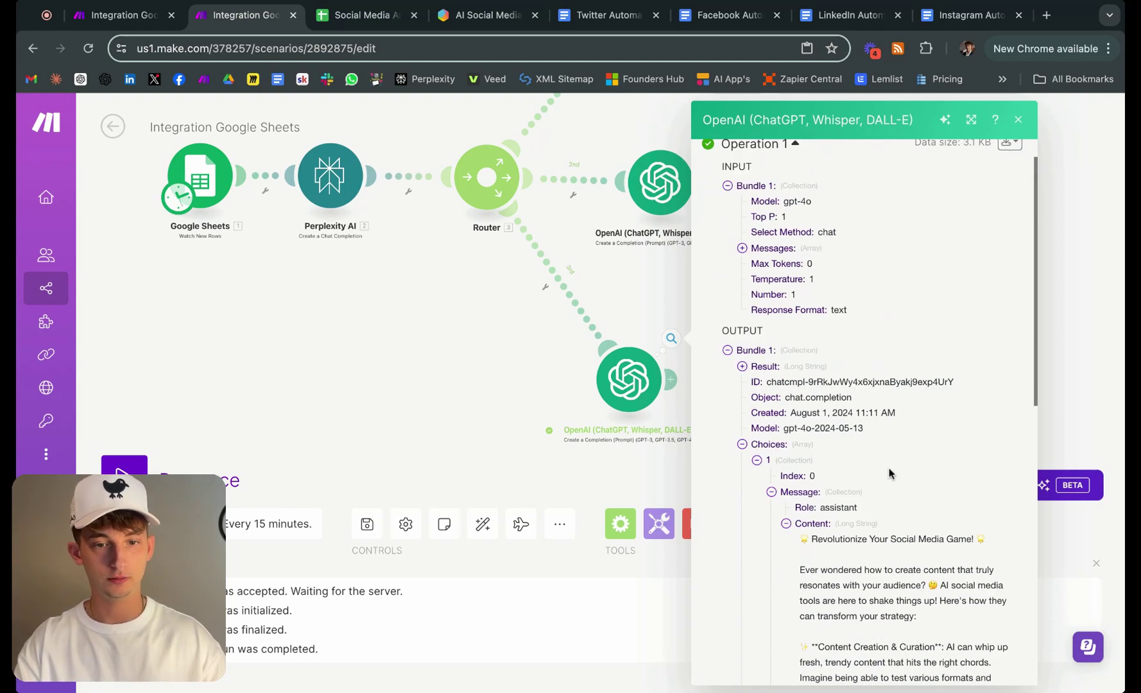
{"action": "scroll", "coordinate": [889, 471], "scroll_direction": "down", "scroll_amount": 8}
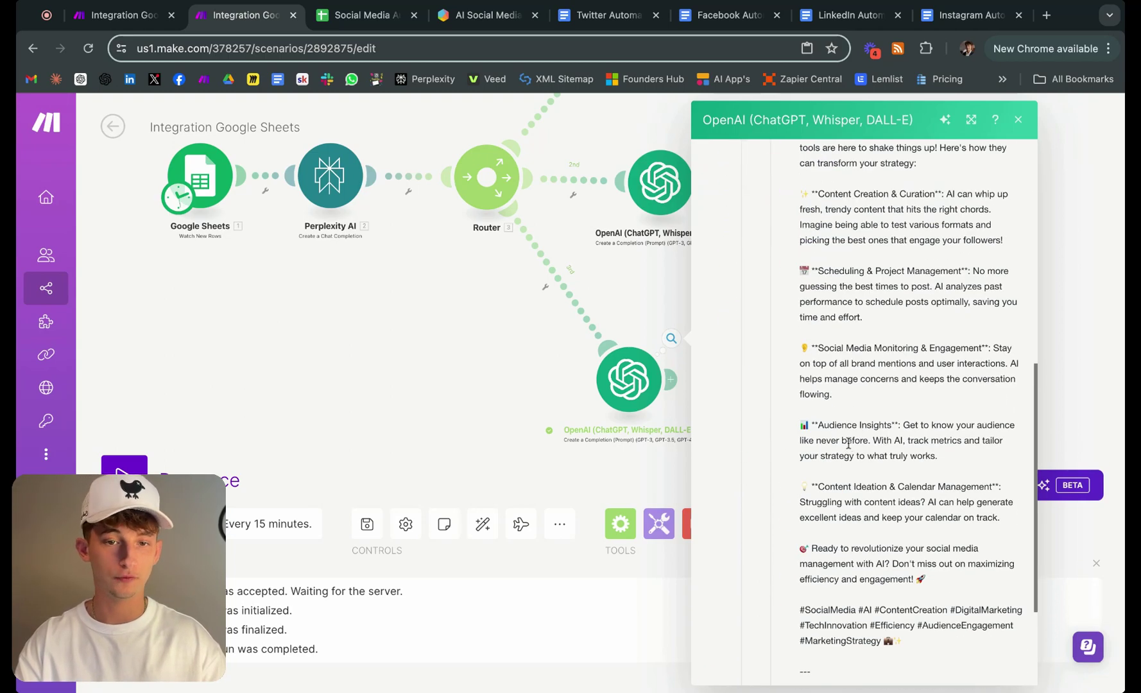
{"action": "scroll", "coordinate": [848, 443], "scroll_direction": "up", "scroll_amount": 4}
{"action": "left_click_drag", "start_coordinate": [802, 325], "coordinate": [992, 461]}
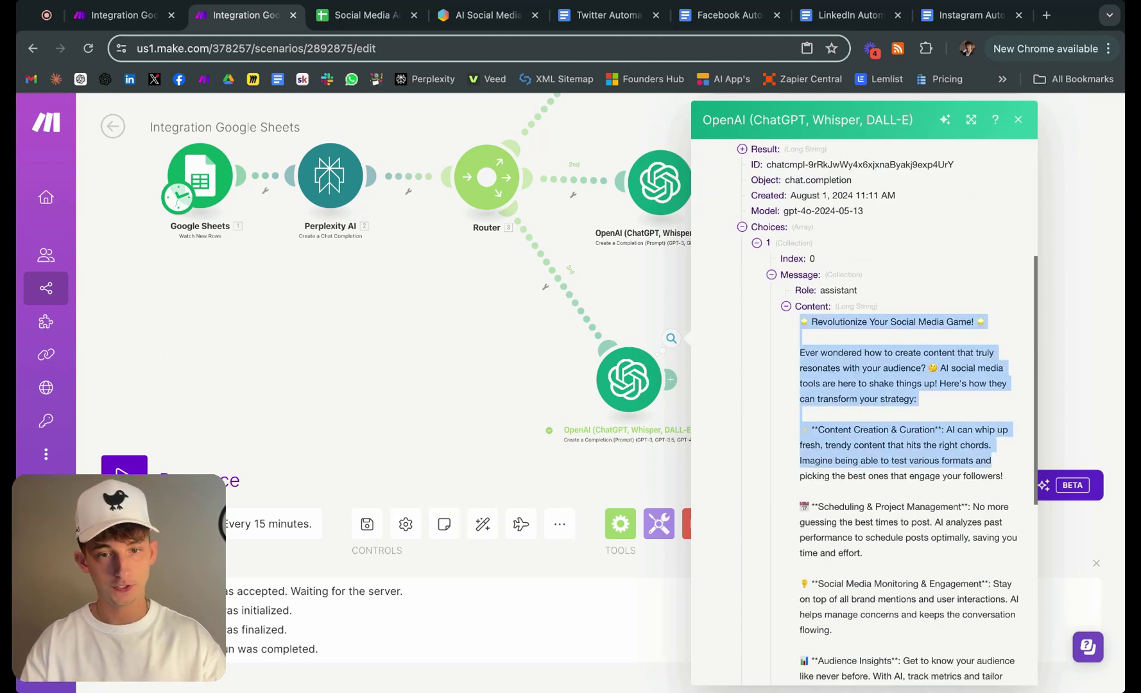
{"action": "left_click", "coordinate": [819, 429]}
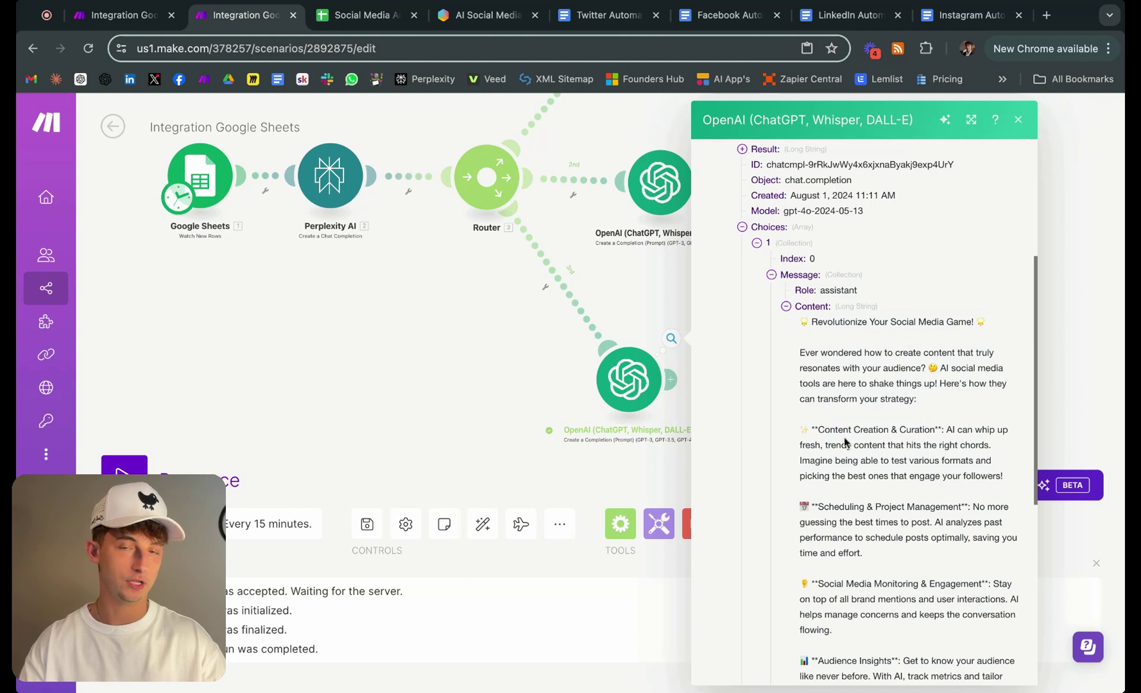
{"action": "left_click_drag", "start_coordinate": [663, 292], "coordinate": [562, 275]}
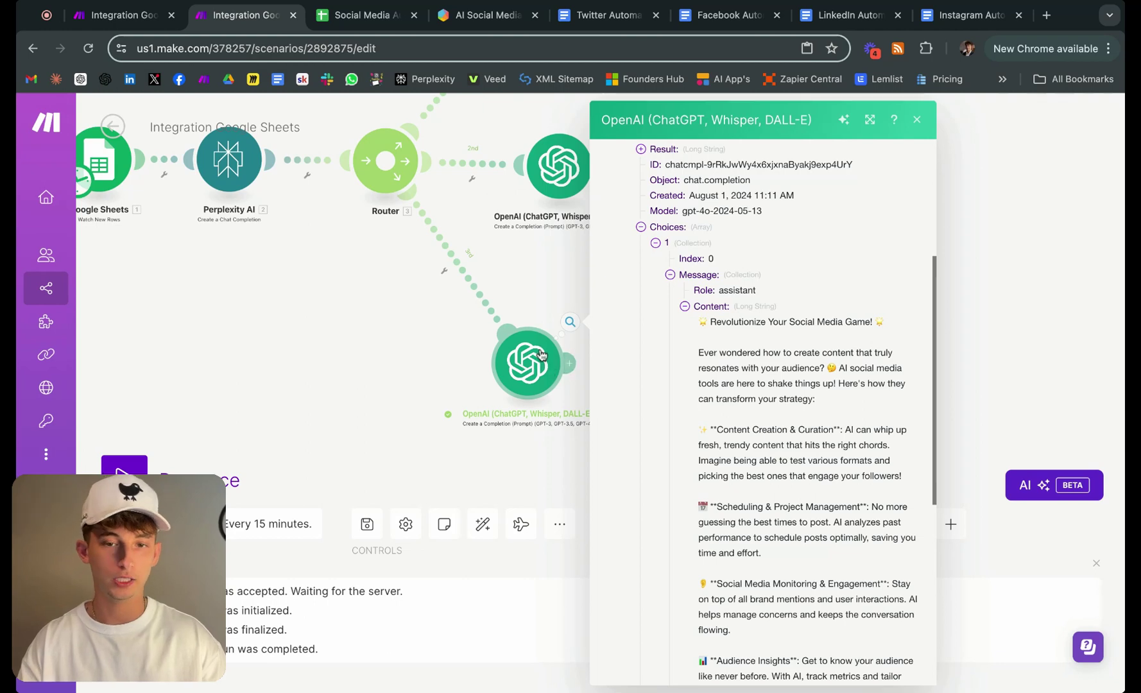
{"action": "scroll", "coordinate": [729, 434], "scroll_direction": "down", "scroll_amount": 3}
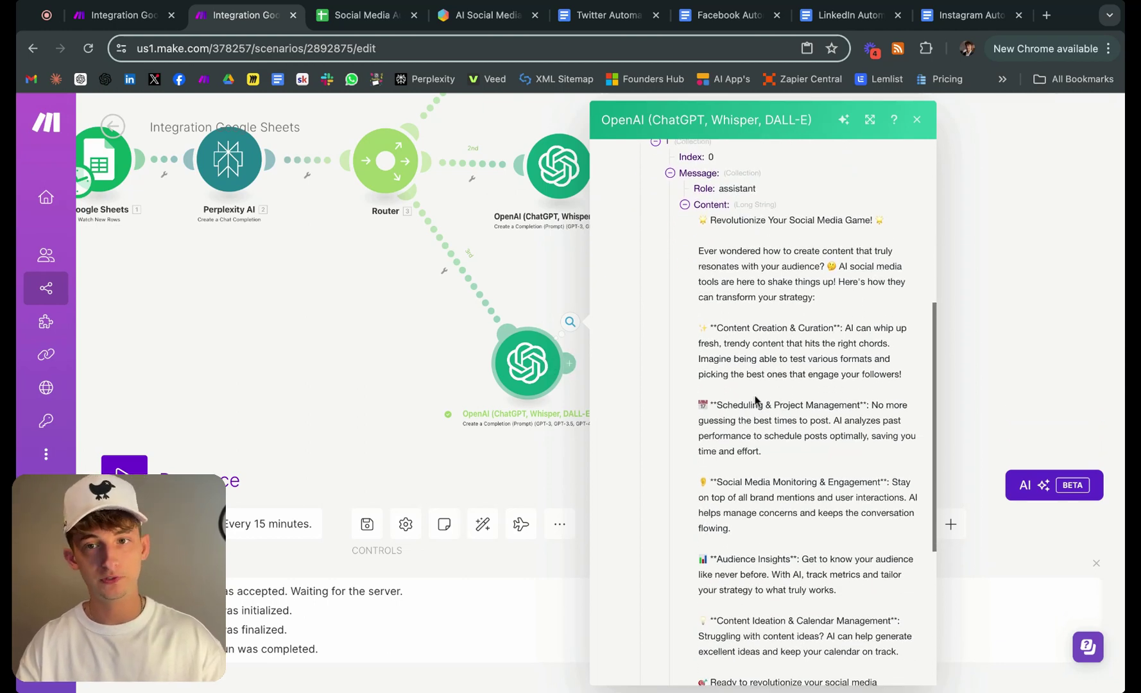
{"action": "left_click", "coordinate": [462, 18]}
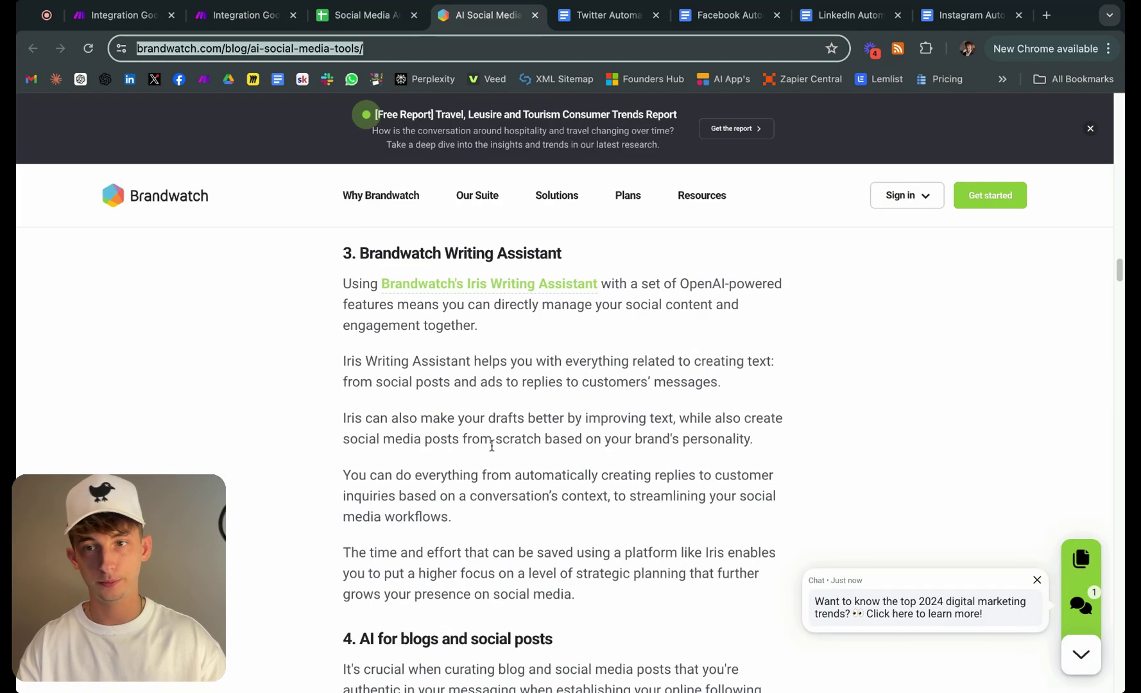
Skim the Brandwatch article, return to the Make scenario and read the rest of the generated Instagram post before closing the output
{"action": "scroll", "coordinate": [492, 445], "scroll_direction": "down", "scroll_amount": 5}
{"action": "left_click", "coordinate": [244, 15]}
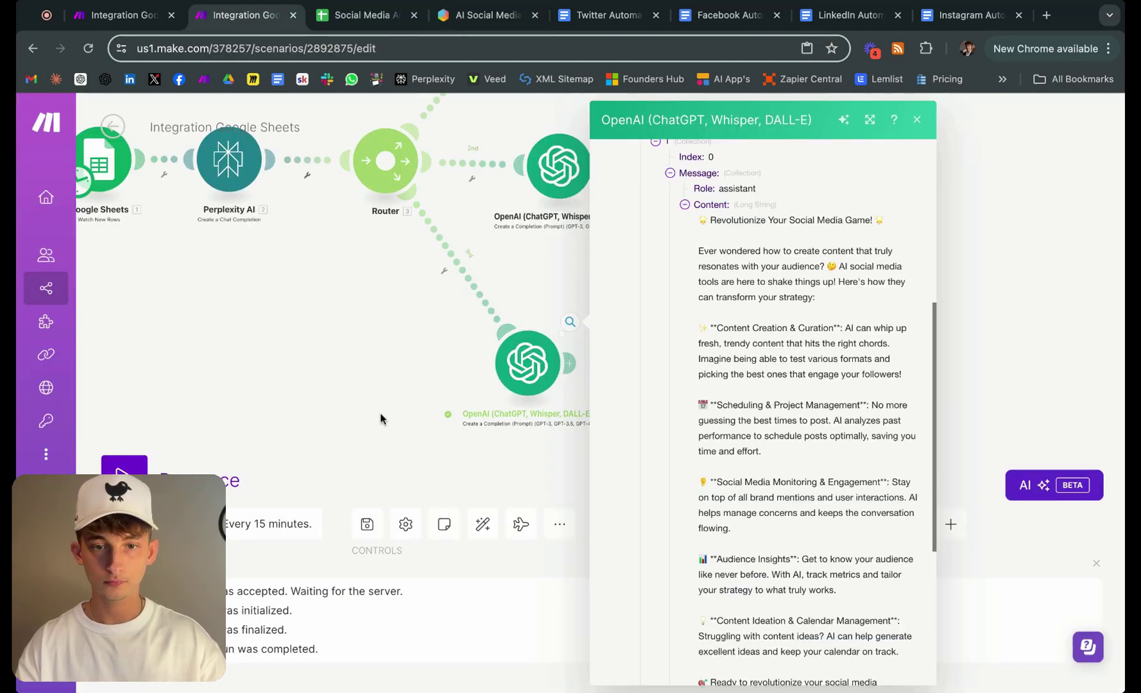
{"action": "scroll", "coordinate": [634, 451], "scroll_direction": "down", "scroll_amount": 5}
{"action": "left_click", "coordinate": [461, 448]}
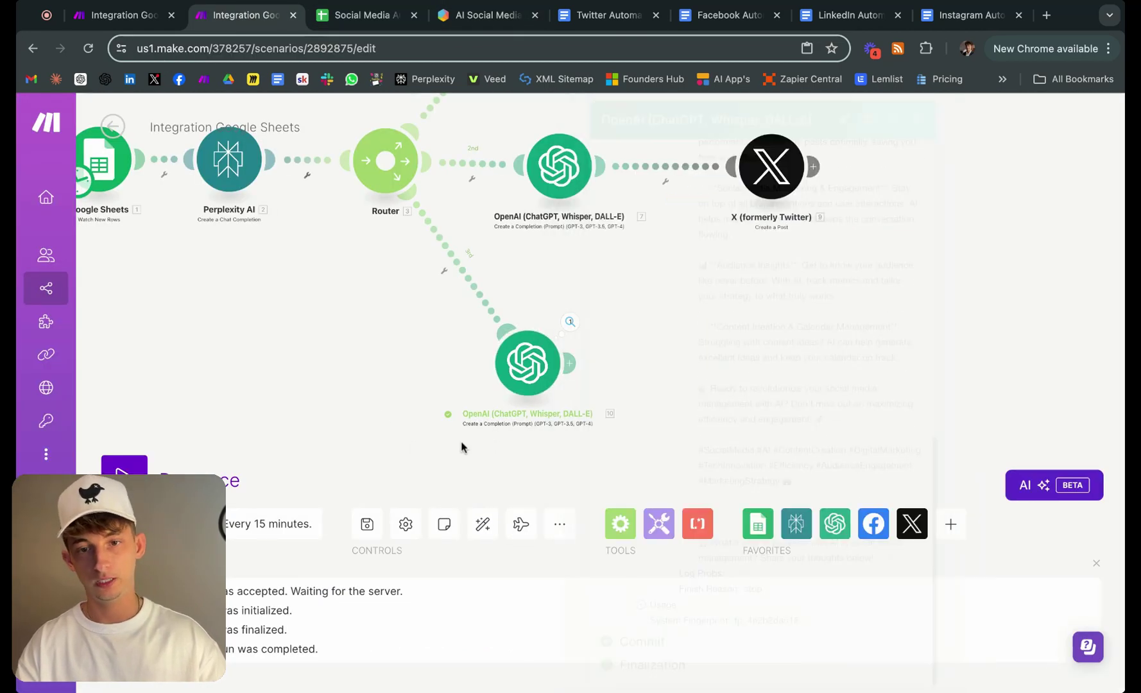
Add an Instagram for Business Create a Photo Post module after the third branch's OpenAI module, leaving its Photo URL empty and spacing them apart
{"action": "left_click", "coordinate": [443, 343]}
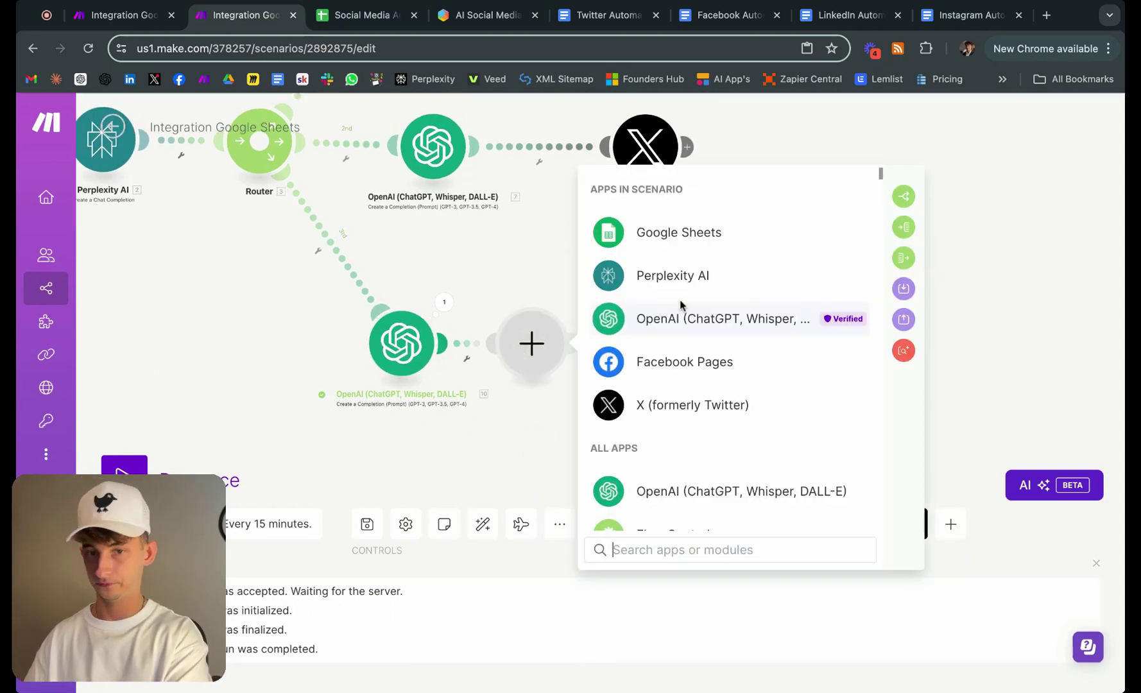
{"action": "type", "text": "instagram"}
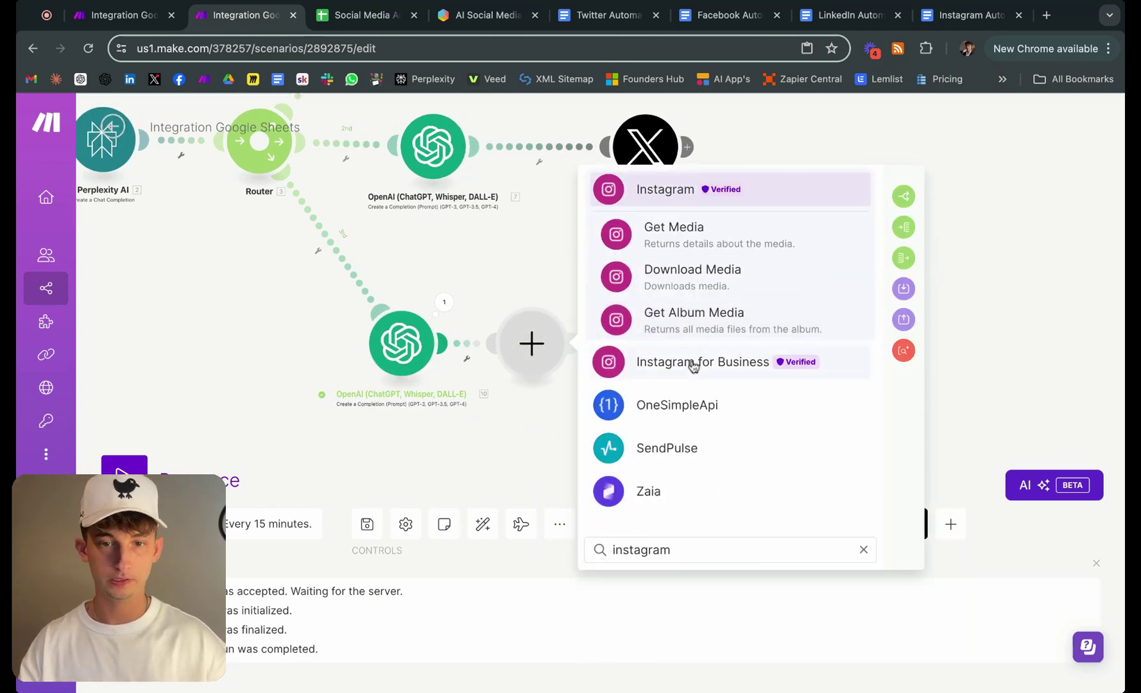
{"action": "left_click", "coordinate": [693, 365]}
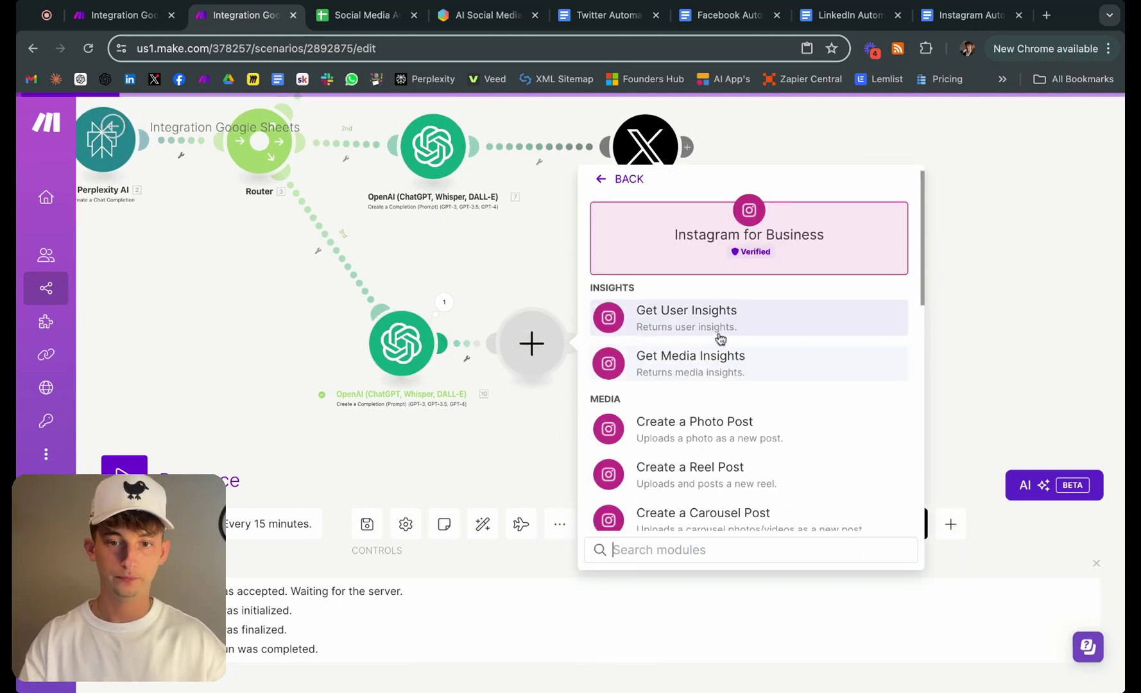
{"action": "left_click", "coordinate": [715, 430]}
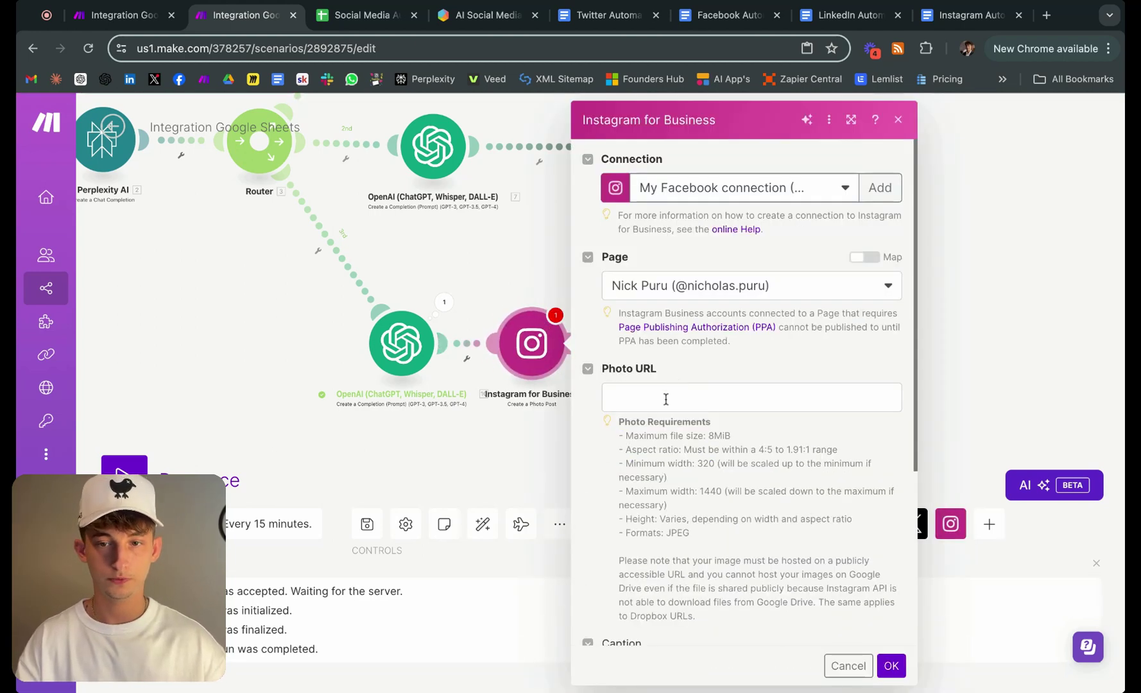
{"action": "left_click", "coordinate": [665, 399]}
{"action": "left_click", "coordinate": [241, 347]}
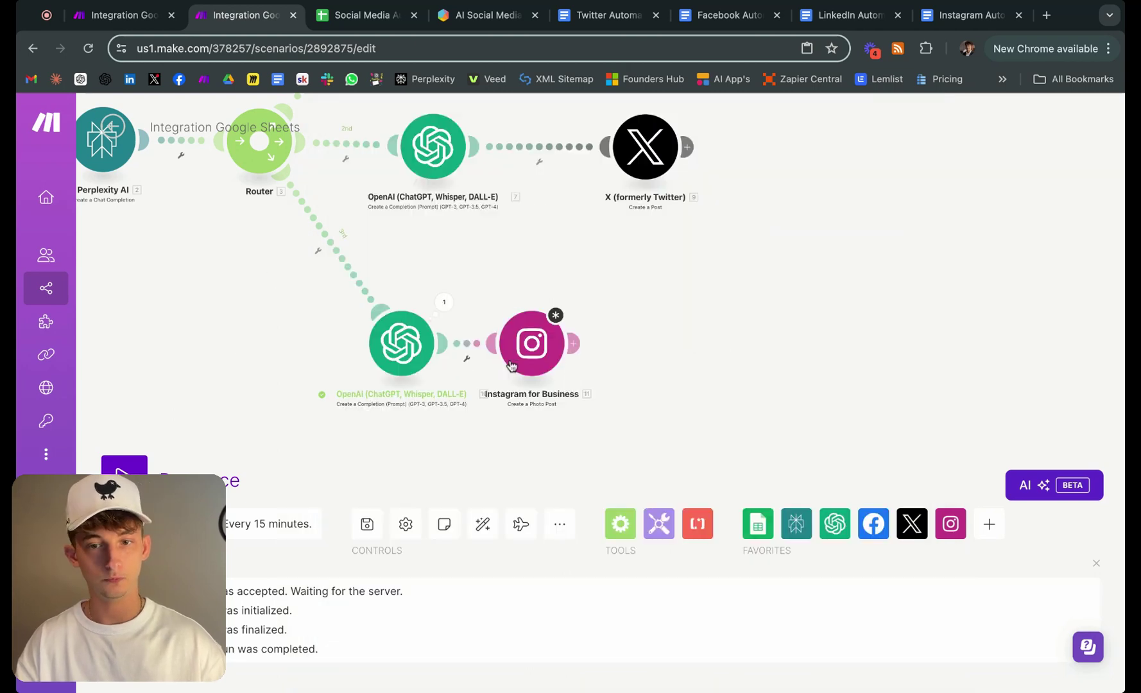
{"action": "left_click", "coordinate": [534, 347]}
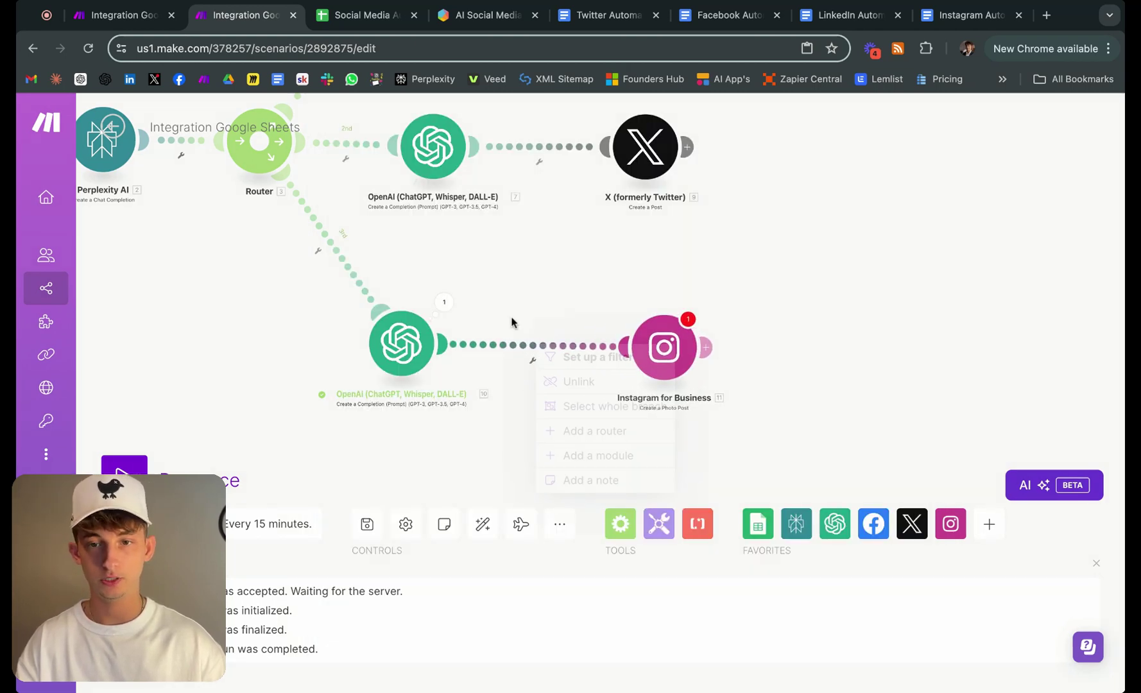
{"action": "left_click", "coordinate": [446, 255]}
Copy the OpenAI Generate an Image module from the Automate Social Media scenario and insert it before Instagram for Business on this scenario's third branch
{"action": "left_click", "coordinate": [101, 19]}
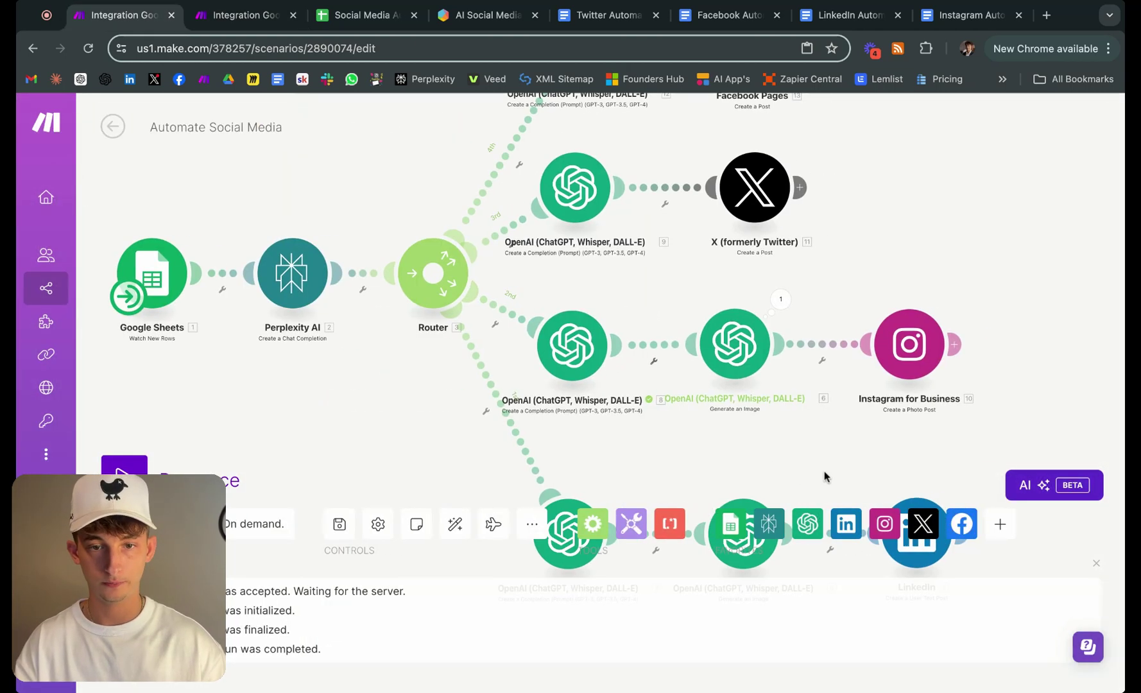
{"action": "right_click", "coordinate": [703, 346]}
{"action": "left_click", "coordinate": [378, 142]}
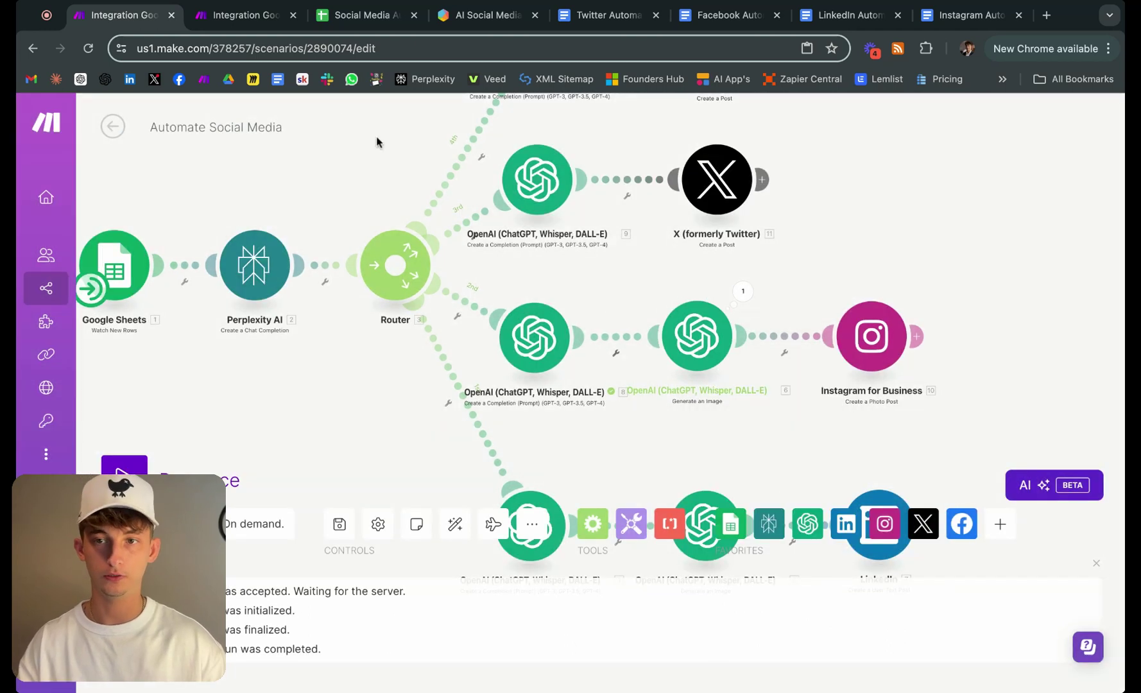
{"action": "left_click", "coordinate": [233, 21]}
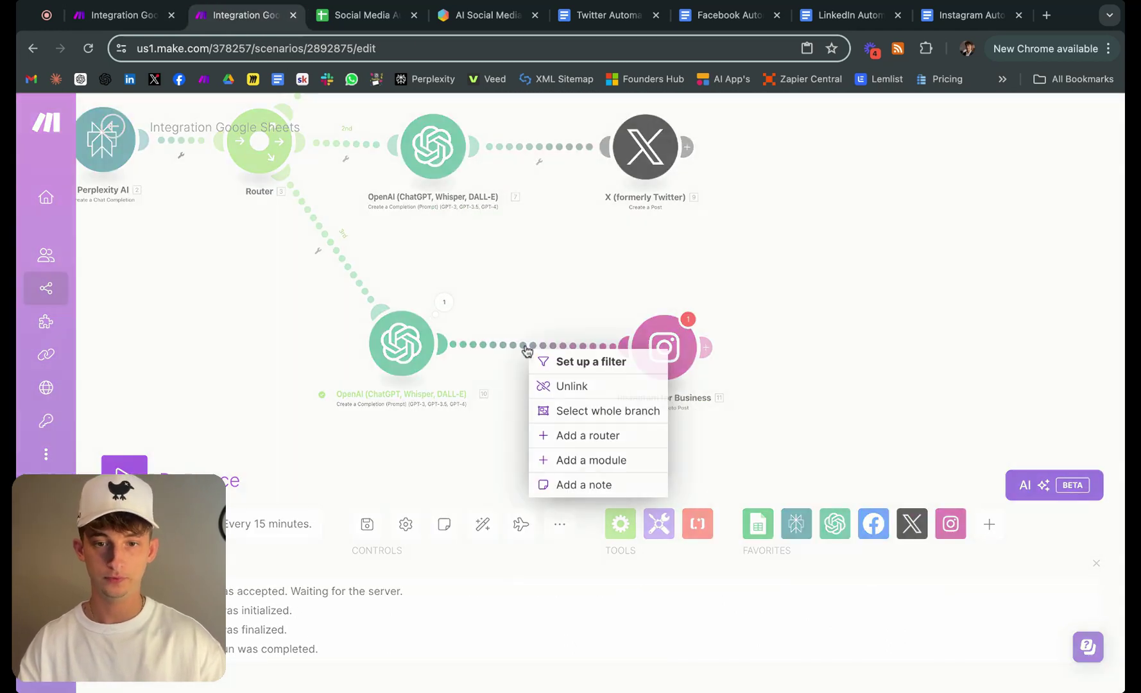
{"action": "left_click", "coordinate": [527, 346]}
{"action": "key", "text": "ctrl+v"}
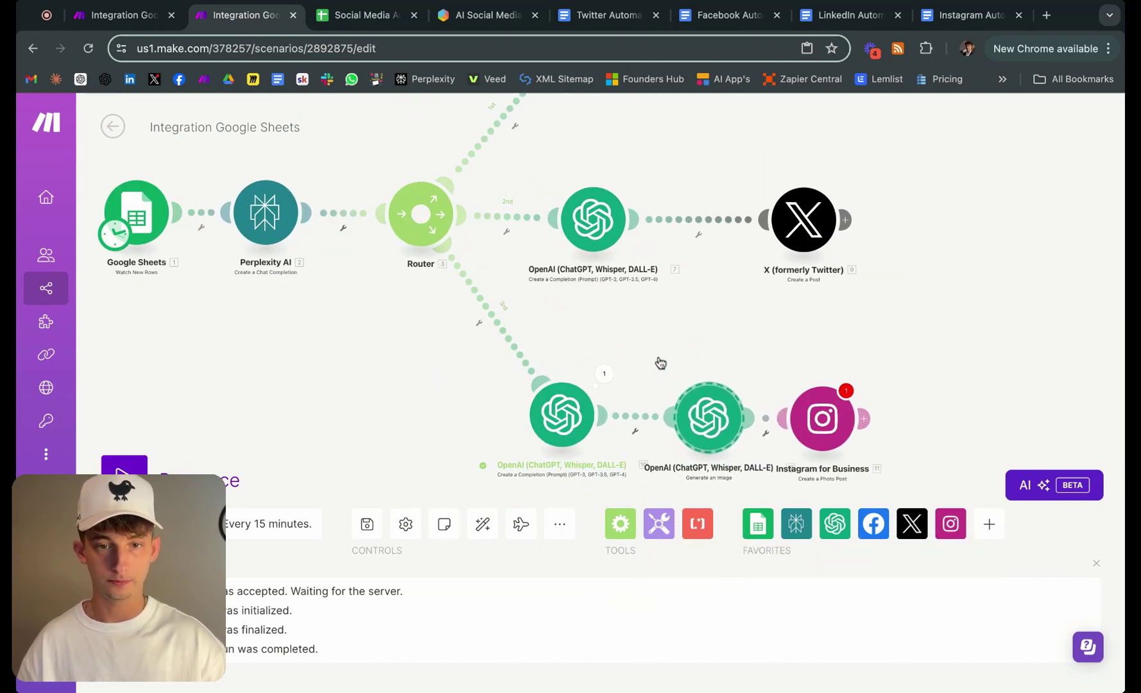
{"action": "left_click_drag", "start_coordinate": [844, 423], "coordinate": [879, 395]}
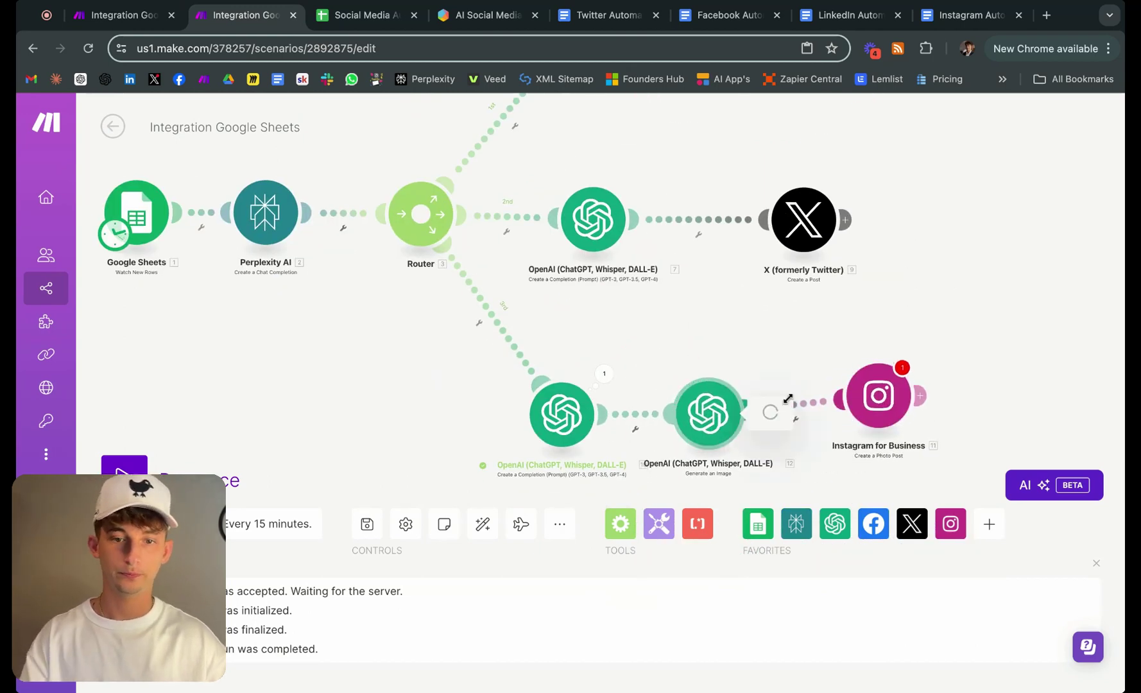
Check the Generate an Image module's Dall-E 3 model and its 1080 x 1080 prompt with the mapped Perplexity summary, and confirm the settings
{"action": "left_click", "coordinate": [708, 414]}
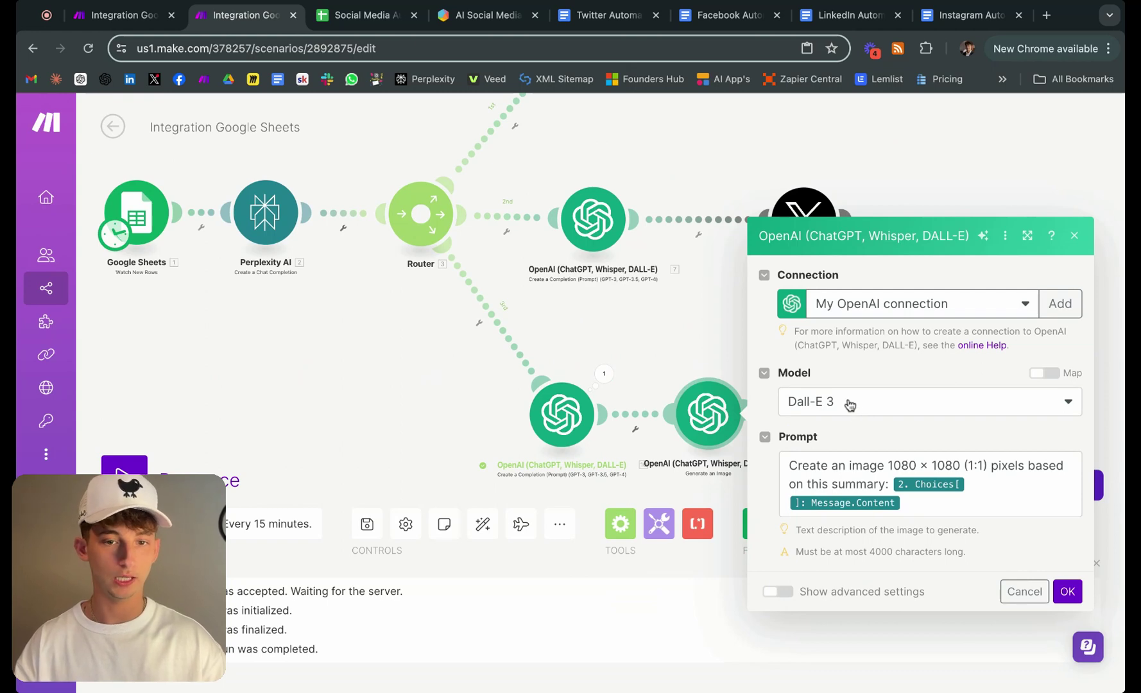
{"action": "left_click", "coordinate": [857, 413]}
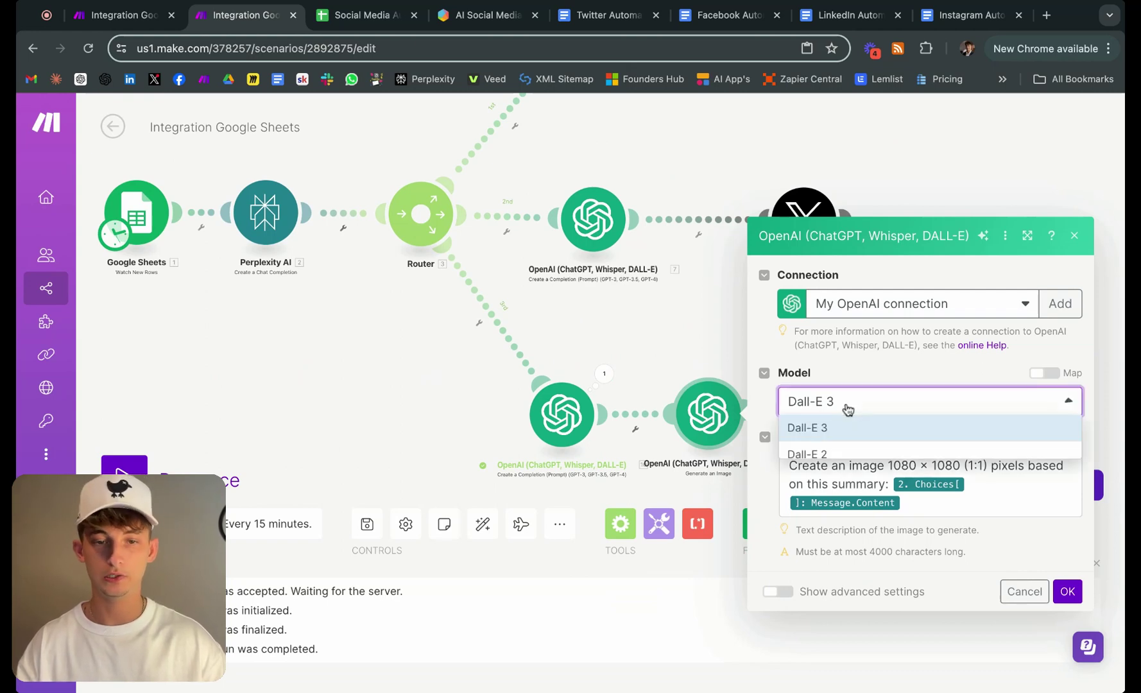
{"action": "left_click", "coordinate": [844, 408]}
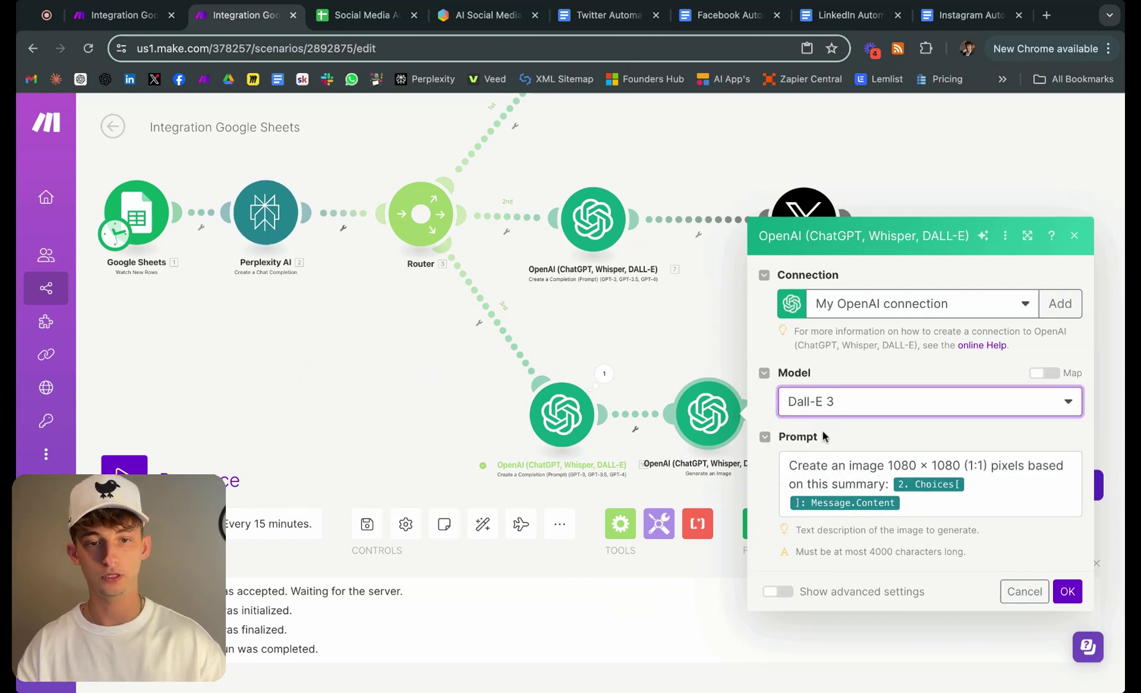
{"action": "scroll", "coordinate": [629, 340], "scroll_direction": "right", "scroll_amount": 5}
{"action": "scroll", "coordinate": [629, 341], "scroll_direction": "down", "scroll_amount": 2}
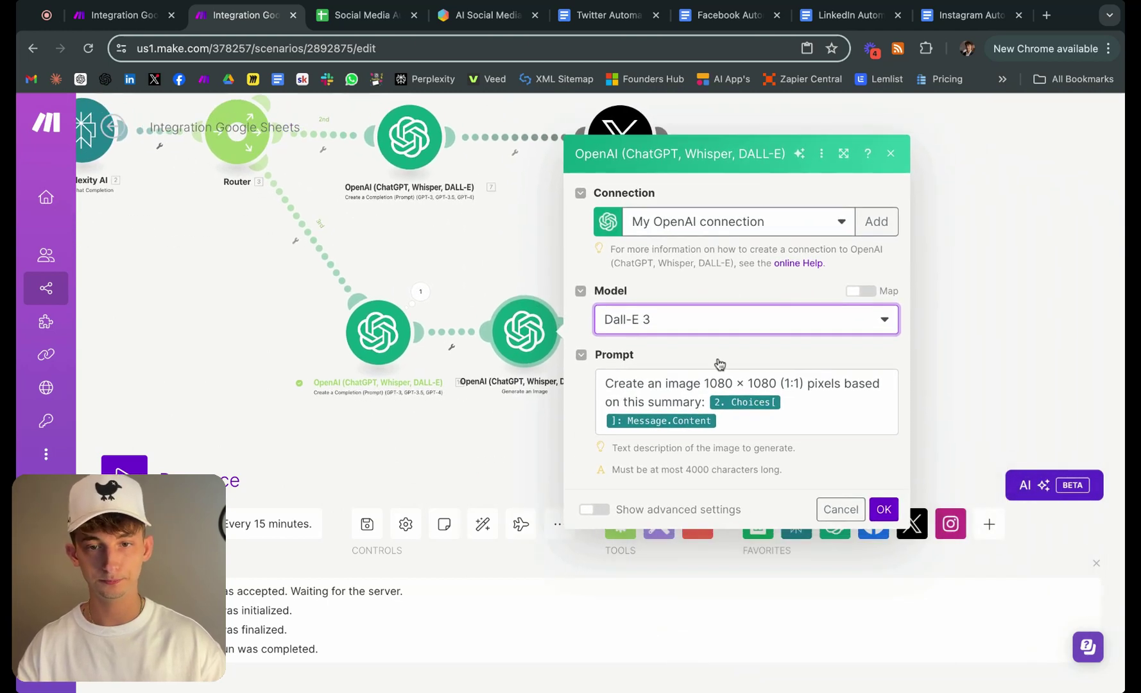
{"action": "left_click", "coordinate": [657, 327]}
{"action": "left_click", "coordinate": [656, 323]}
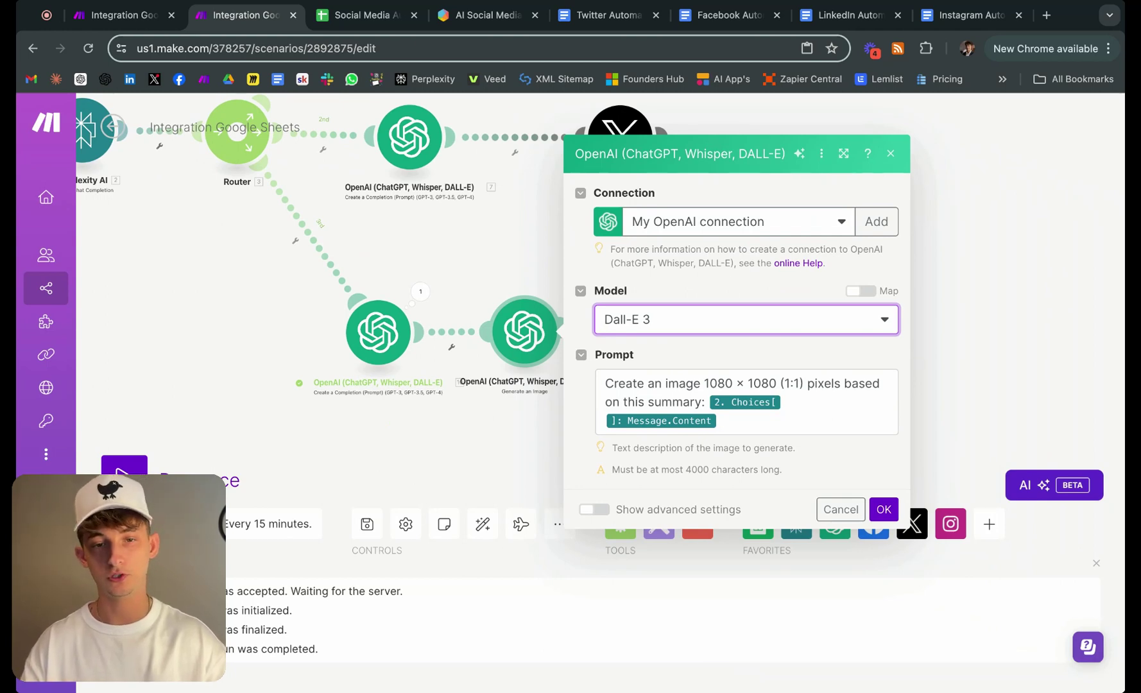
{"action": "left_click", "coordinate": [784, 383]}
{"action": "left_click", "coordinate": [806, 396]}
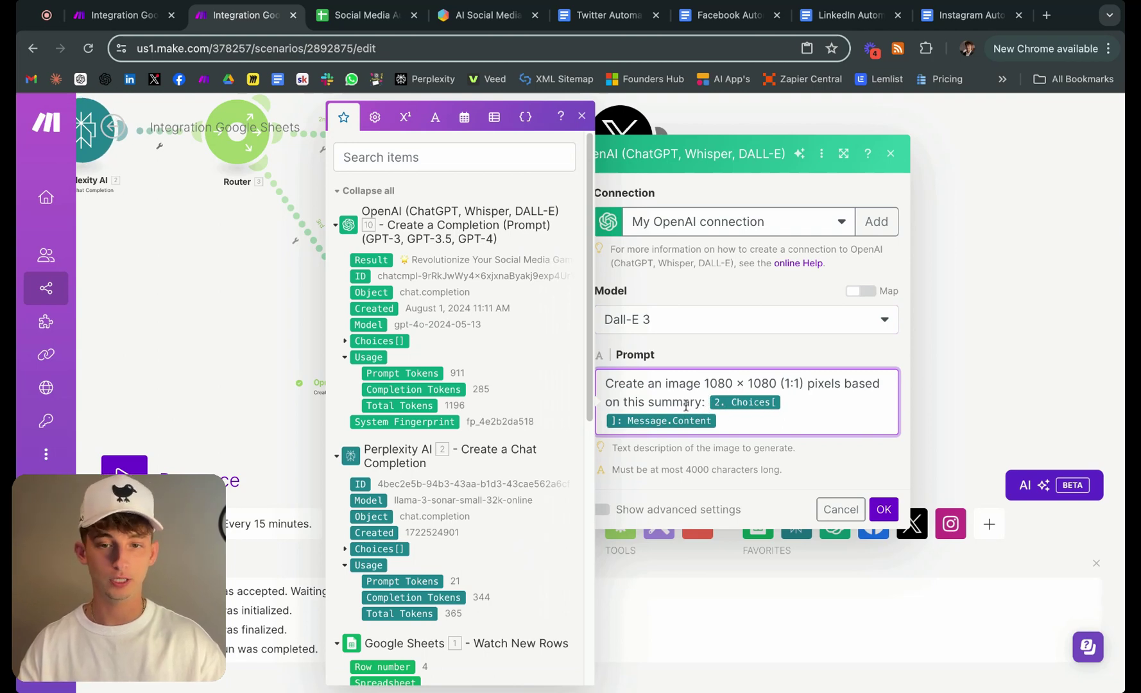
{"action": "left_click", "coordinate": [884, 509]}
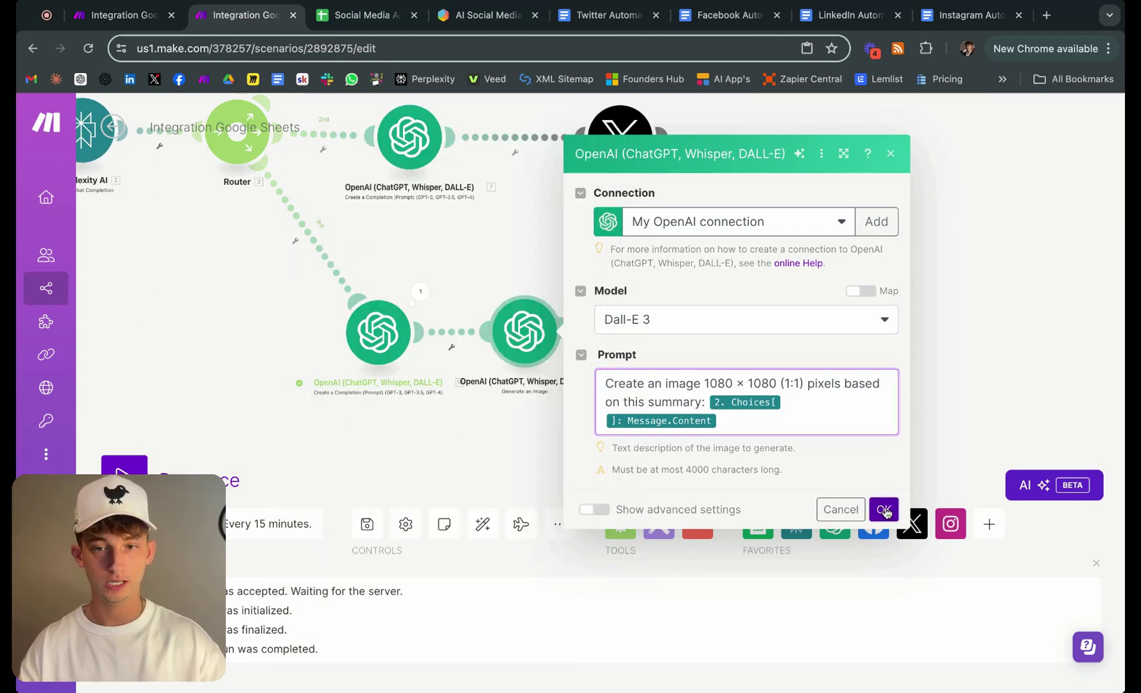
Expand the third branch's first OpenAI run output through Choices and Message to its Content
{"action": "left_click", "coordinate": [421, 291]}
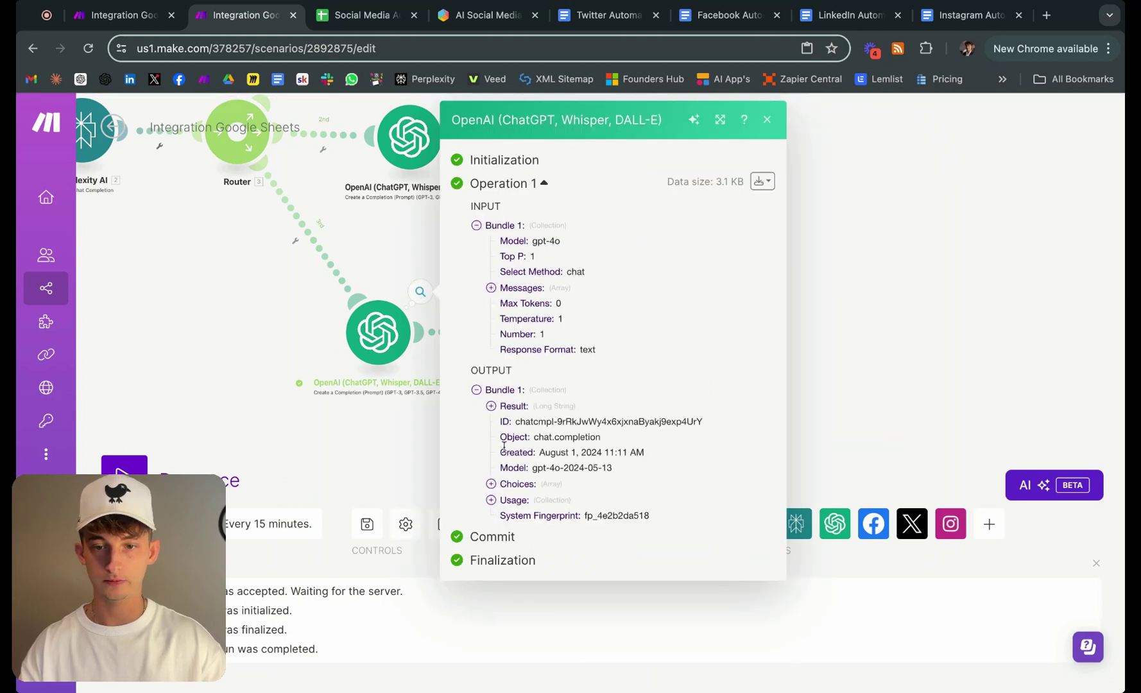
{"action": "left_click", "coordinate": [491, 484]}
{"action": "left_click", "coordinate": [507, 500]}
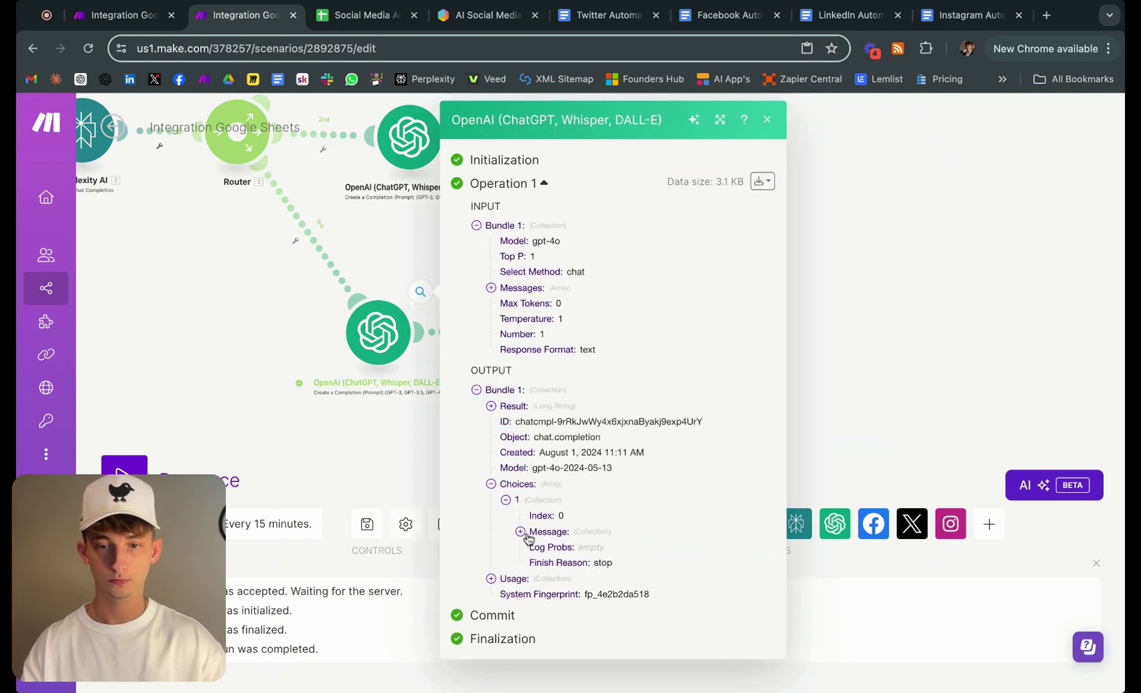
{"action": "left_click", "coordinate": [521, 533]}
{"action": "left_click", "coordinate": [535, 564]}
{"action": "scroll", "coordinate": [582, 526], "scroll_direction": "down", "scroll_amount": 4}
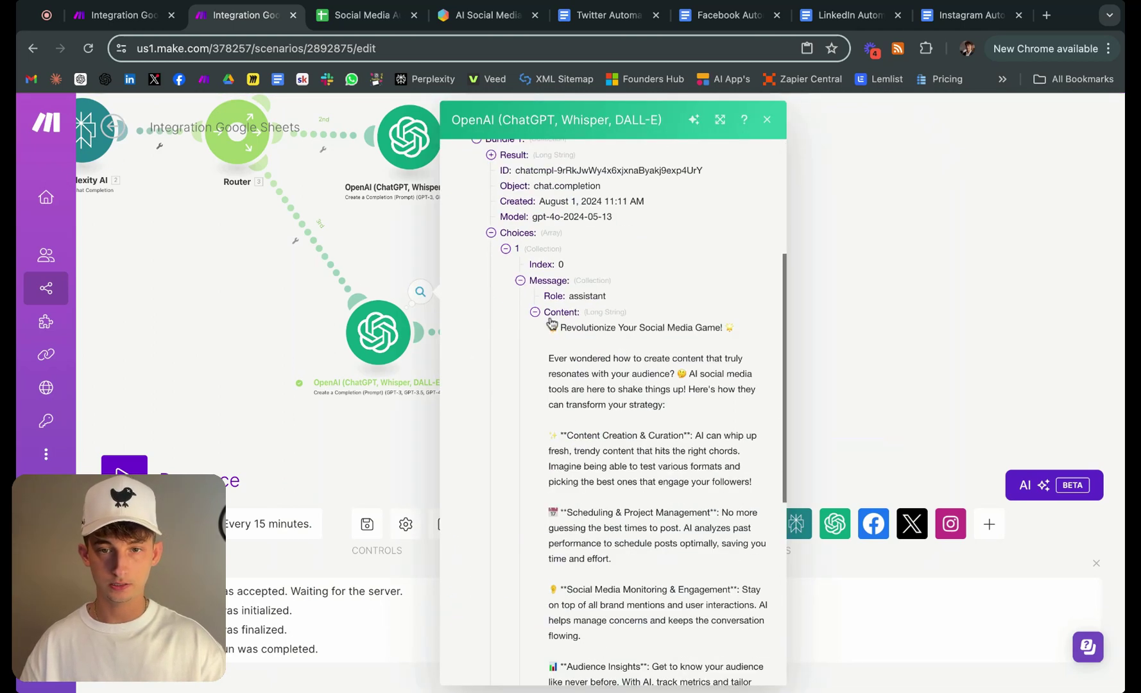
{"action": "scroll", "coordinate": [571, 402], "scroll_direction": "up", "scroll_amount": 4}
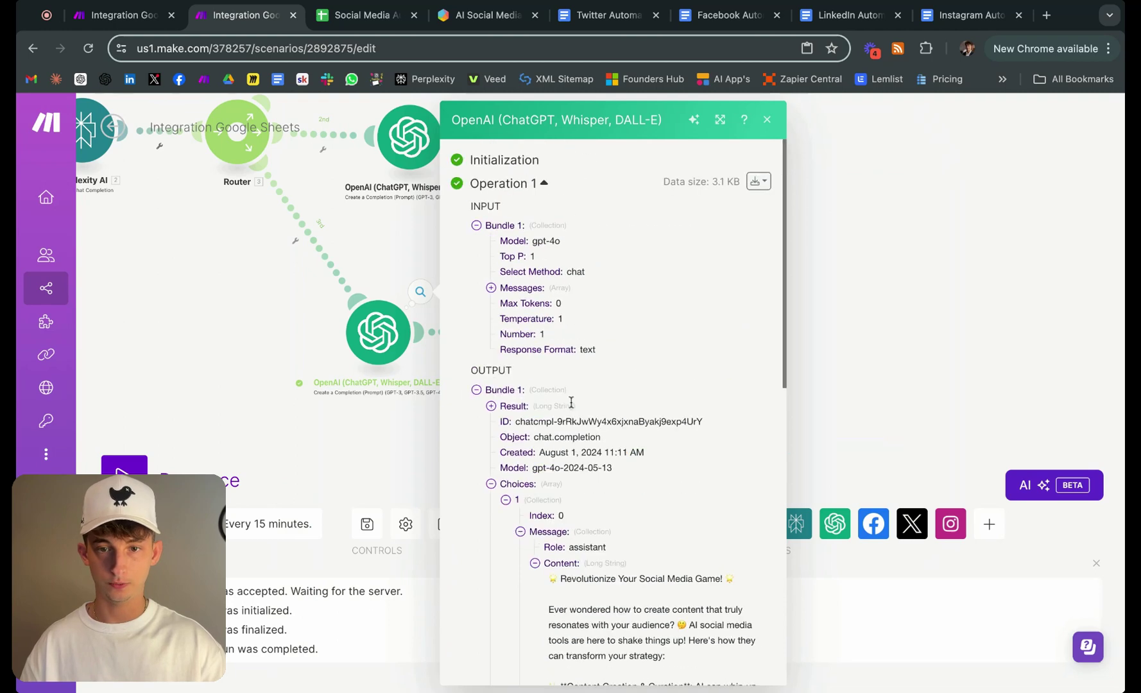
Expand the run's input Messages and copy the article summary text from the system Message Content, closing the run details
{"action": "left_click", "coordinate": [491, 288]}
{"action": "left_click", "coordinate": [505, 304]}
{"action": "left_click", "coordinate": [521, 335]}
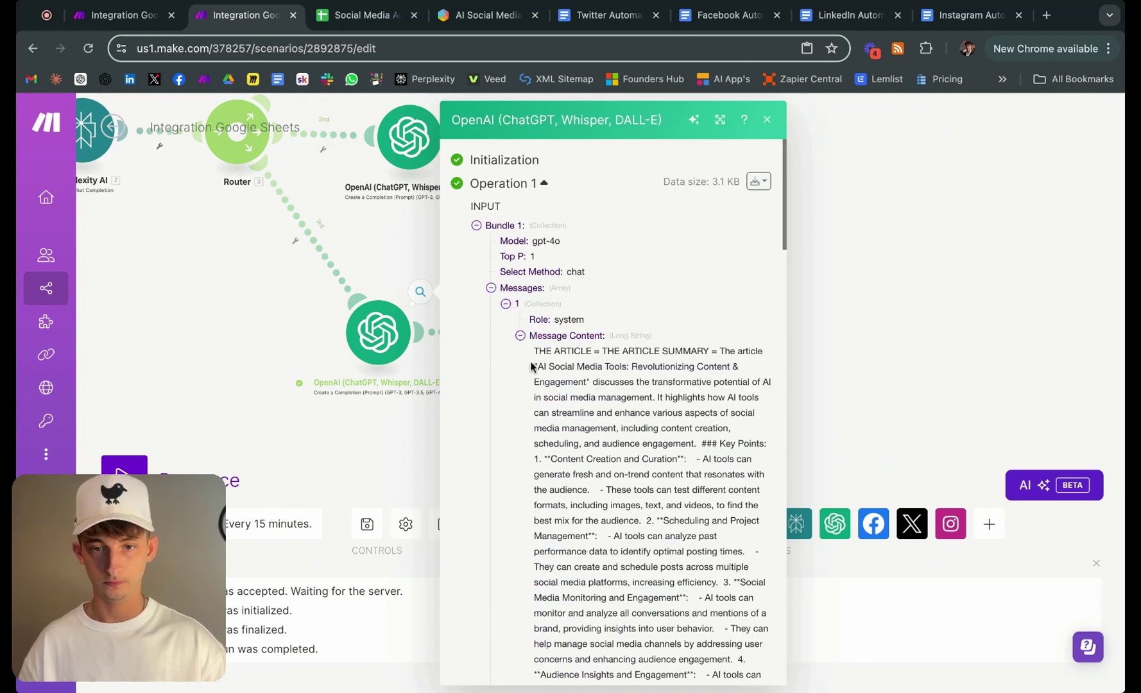
{"action": "left_click_drag", "start_coordinate": [536, 350], "coordinate": [758, 408]}
{"action": "left_click", "coordinate": [967, 328]}
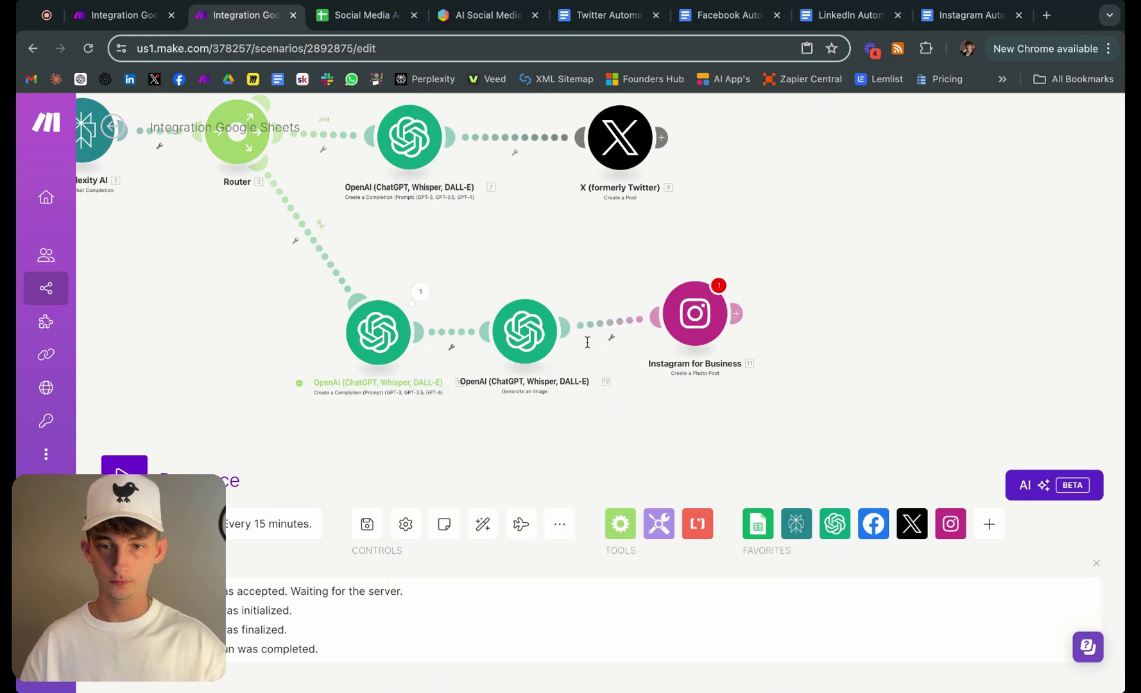
Run only the Generate an Image module, pasting the copied summary as the Perplexity AI choice's Message Content
{"action": "right_click", "coordinate": [536, 340]}
{"action": "left_click", "coordinate": [598, 383]}
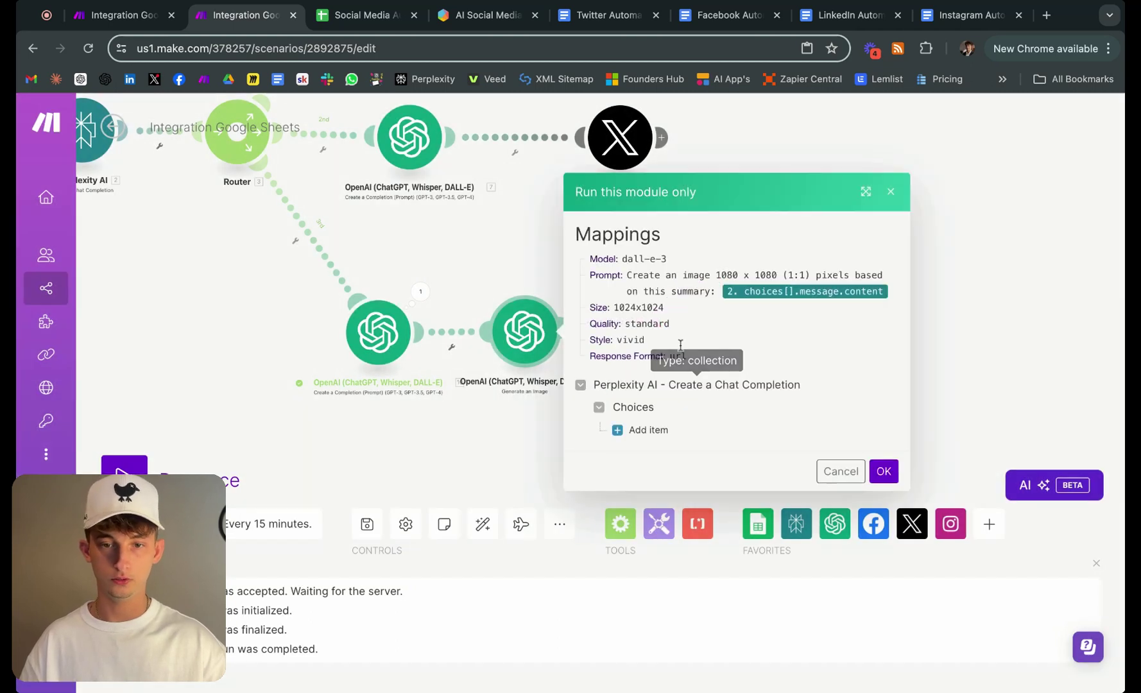
{"action": "left_click", "coordinate": [616, 440]}
{"action": "scroll", "coordinate": [770, 419], "scroll_direction": "down", "scroll_amount": 3}
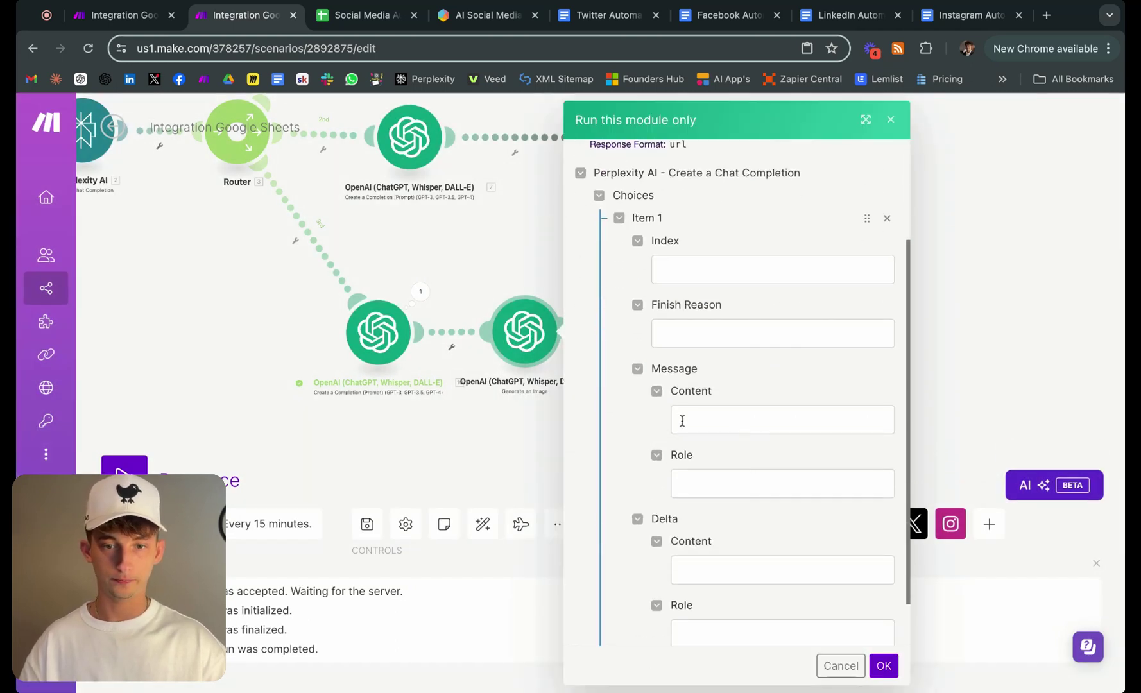
{"action": "left_click", "coordinate": [680, 421]}
{"action": "key", "text": "cmd+v"}
{"action": "left_click", "coordinate": [884, 666]}
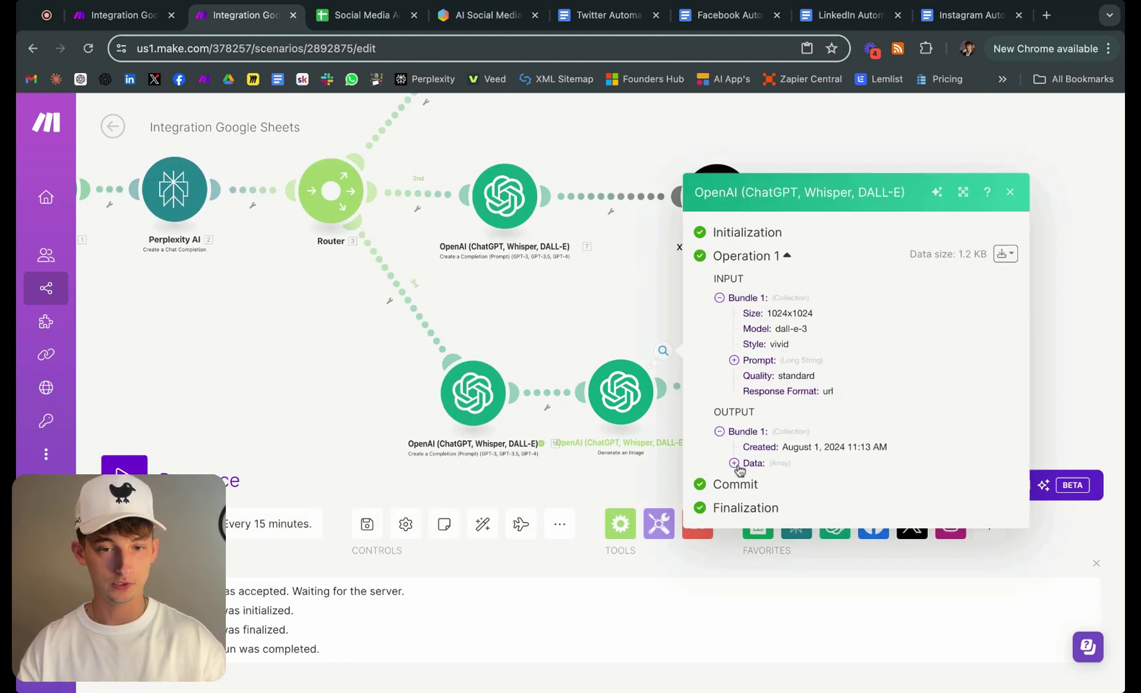
Expand the image run's output Data, enlarge the details panel and copy the generated image's URL
{"action": "left_click", "coordinate": [735, 464]}
{"action": "left_click", "coordinate": [748, 471]}
{"action": "scroll", "coordinate": [898, 546], "scroll_direction": "down", "scroll_amount": 5}
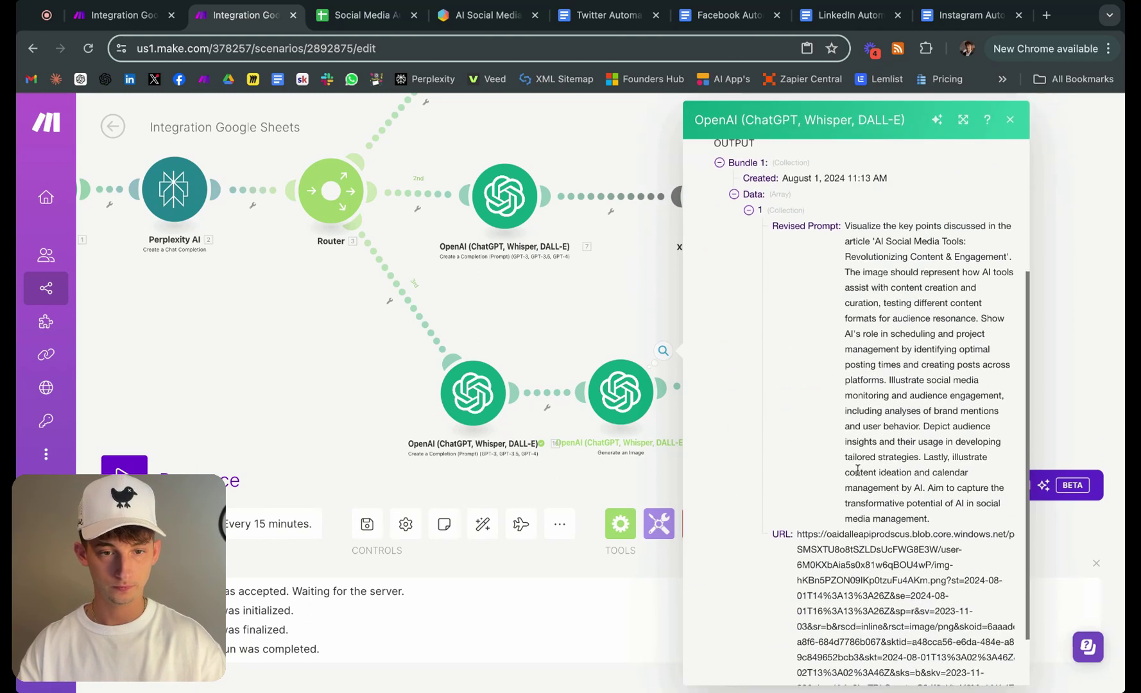
{"action": "left_click", "coordinate": [963, 119]}
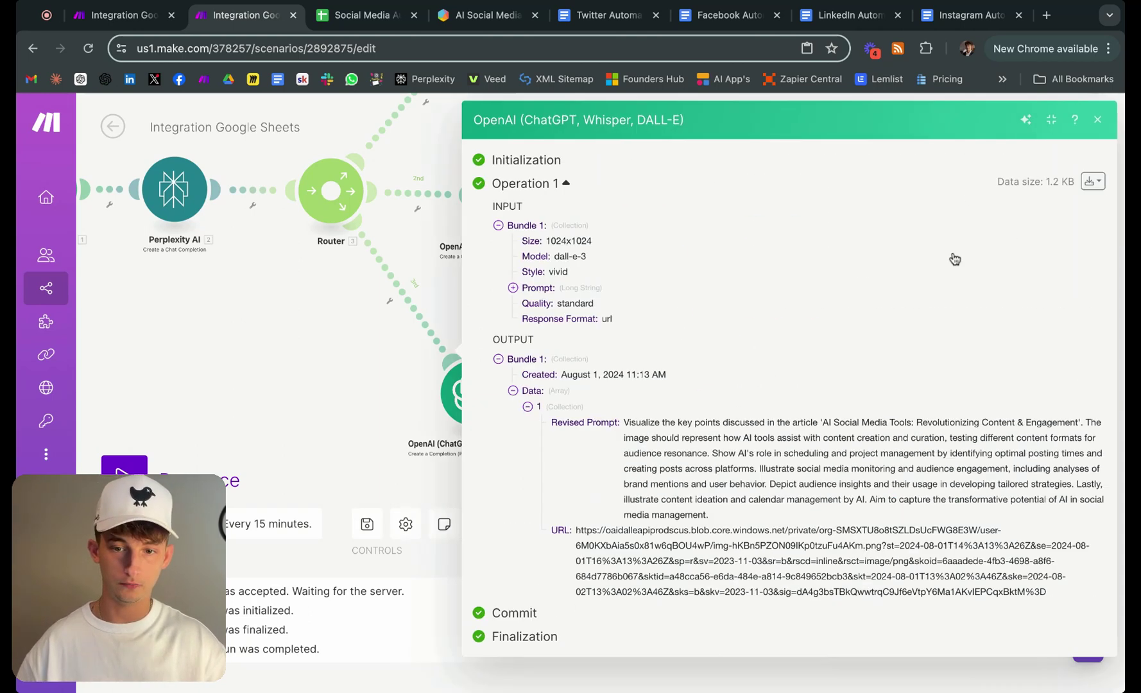
{"action": "triple_click", "coordinate": [538, 514]}
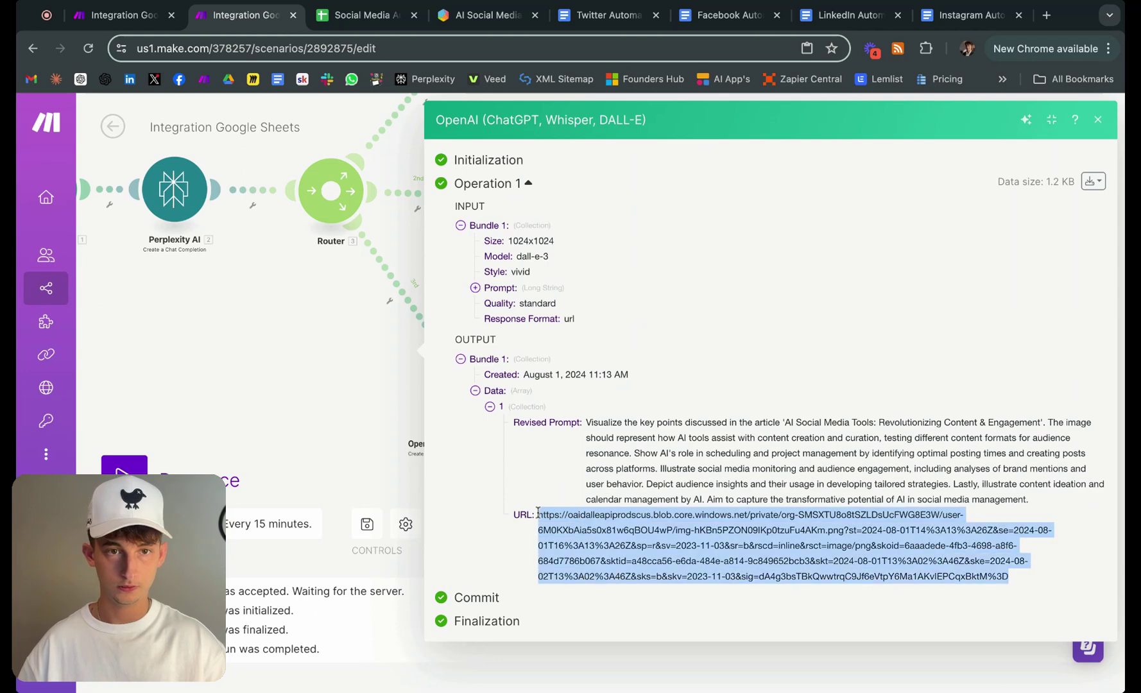
{"action": "key", "text": "ctrl+c"}
Open the copied image URL in a new browser tab, inspect the generated image, and return to the Make scenario
{"action": "left_click", "coordinate": [1046, 15]}
{"action": "key", "text": "ctrl+v"}
{"action": "key", "text": "Return"}
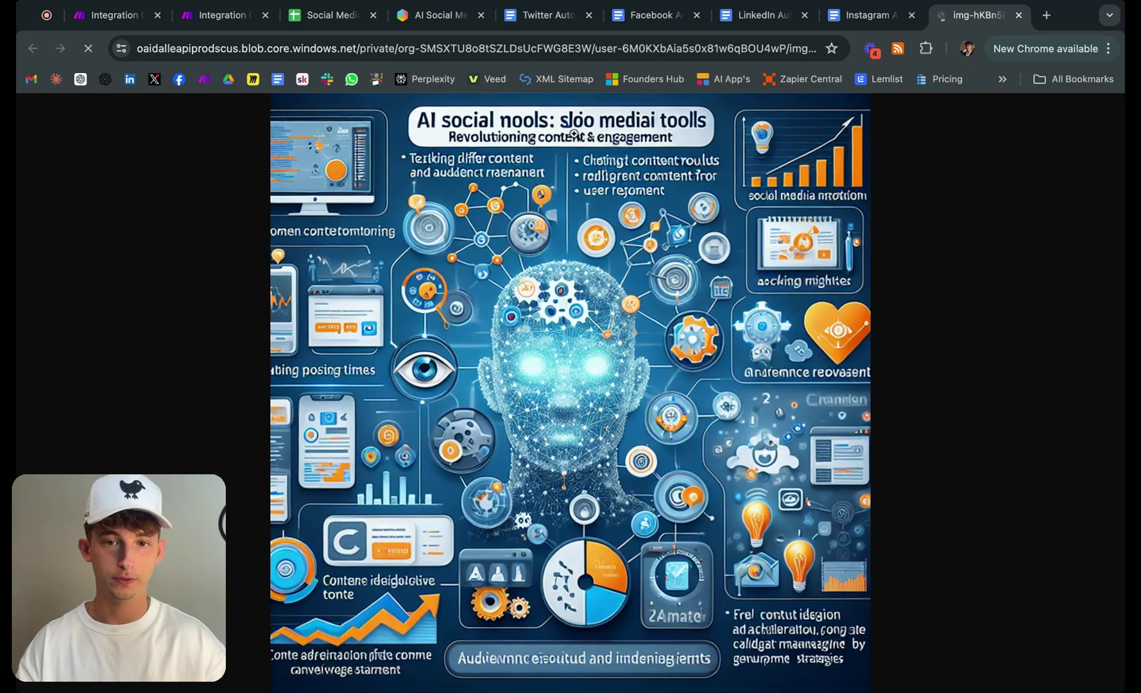
{"action": "left_click", "coordinate": [510, 126]}
{"action": "left_click", "coordinate": [517, 131]}
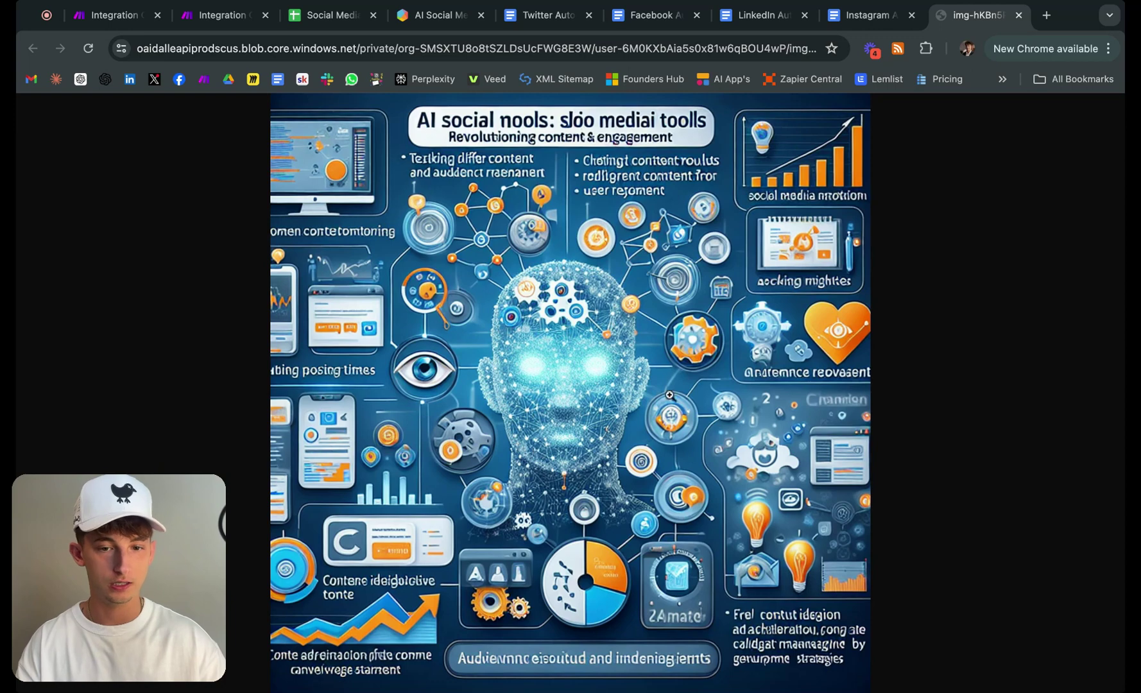
{"action": "left_click", "coordinate": [1018, 15]}
{"action": "left_click", "coordinate": [244, 19]}
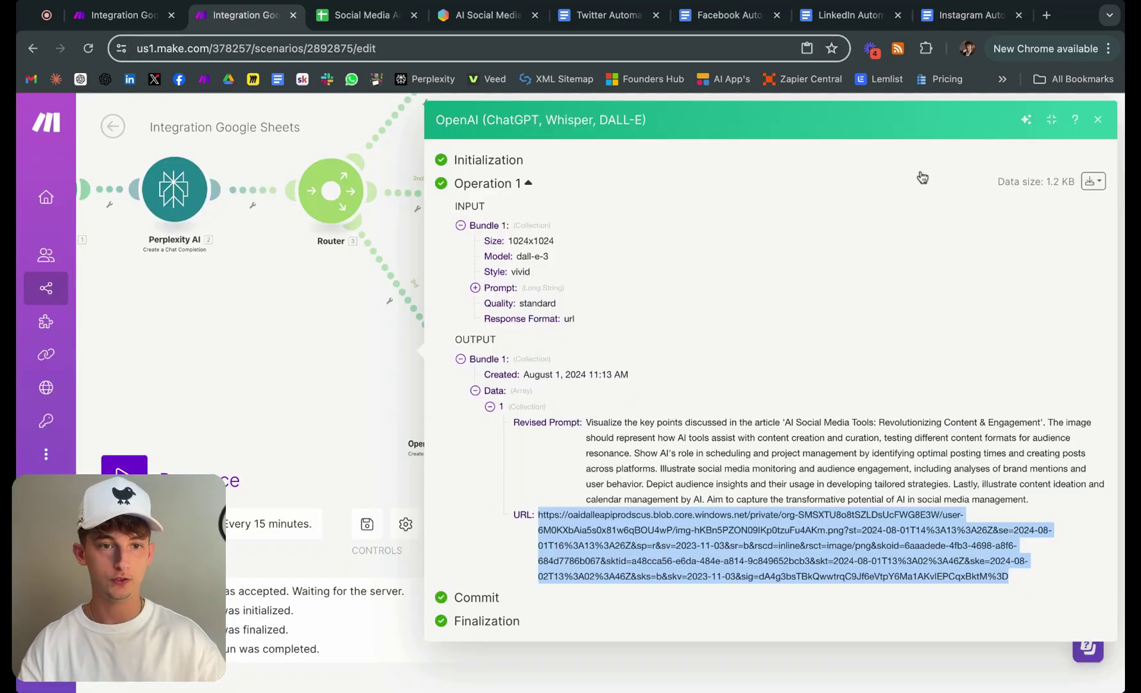
{"action": "left_click", "coordinate": [1100, 120]}
{"action": "left_click", "coordinate": [702, 205]}
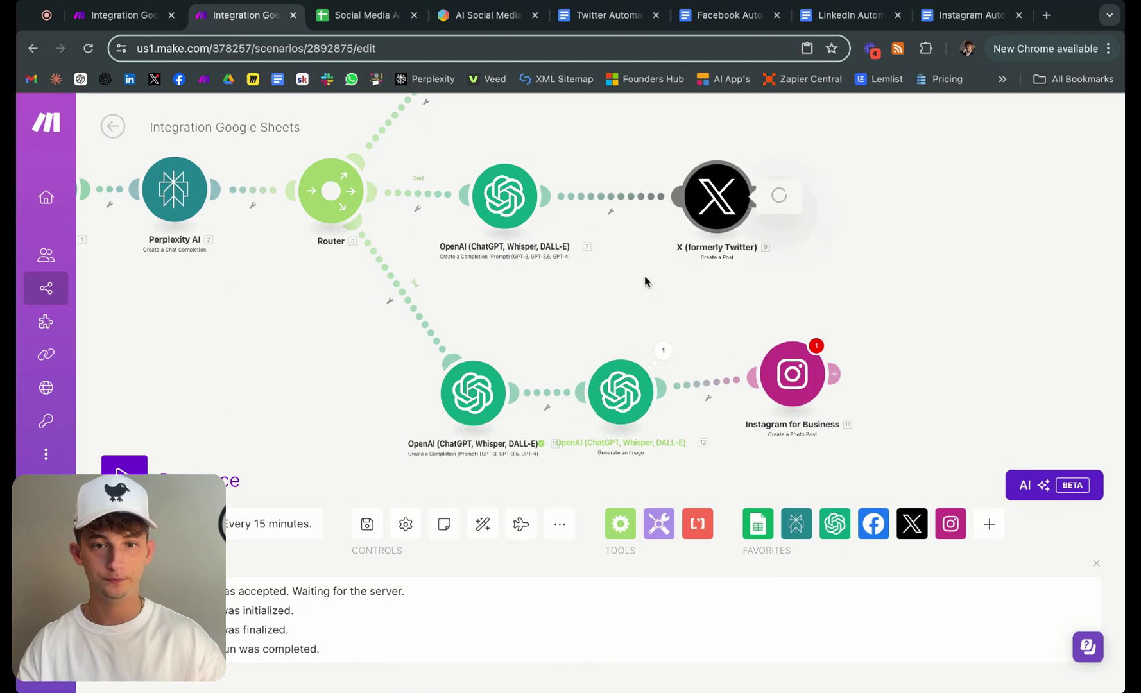
{"action": "left_click", "coordinate": [424, 335]}
{"action": "left_click", "coordinate": [961, 248]}
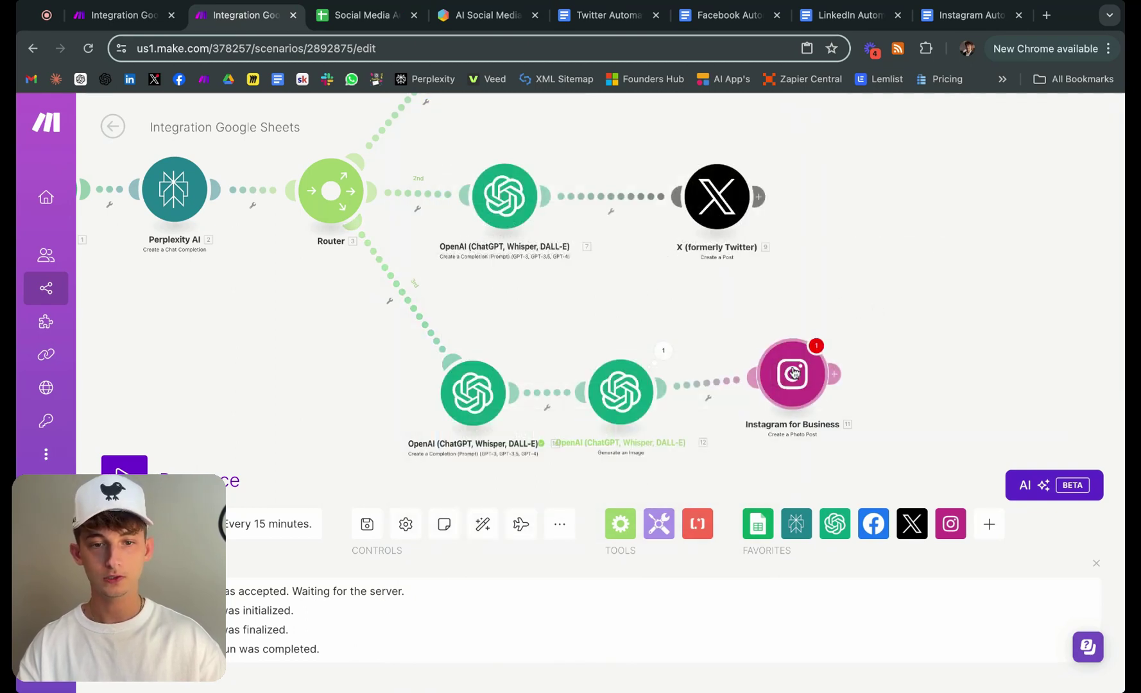
{"action": "left_click", "coordinate": [810, 366]}
{"action": "left_click", "coordinate": [478, 390]}
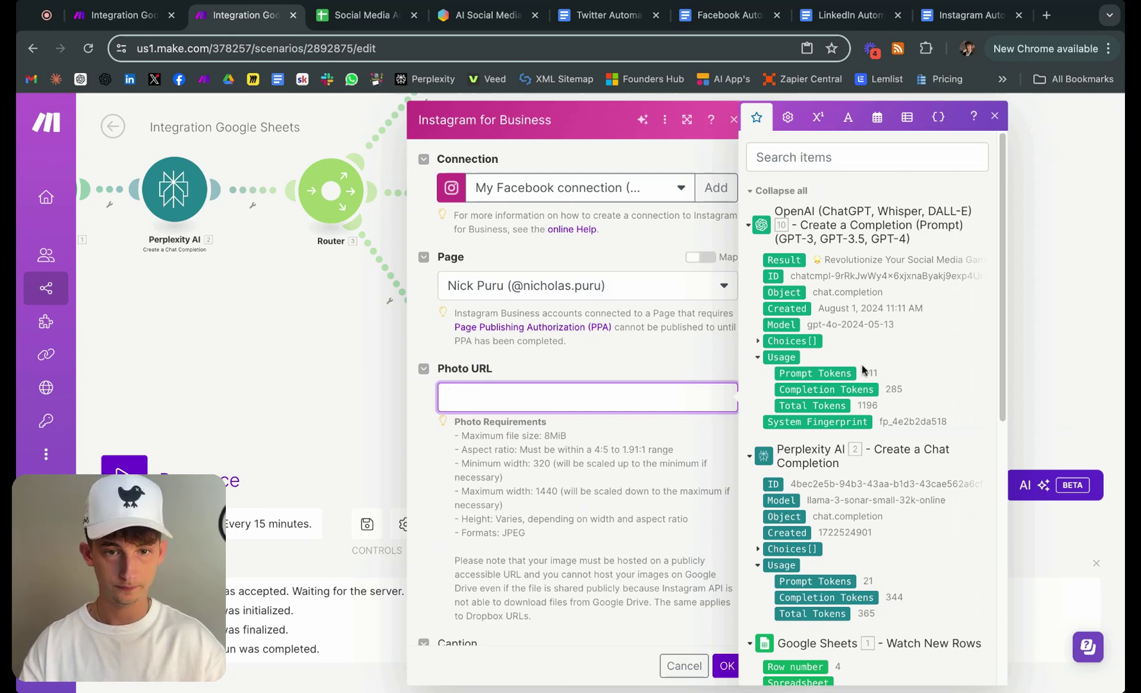
{"action": "scroll", "coordinate": [866, 371], "scroll_direction": "down", "scroll_amount": 1}
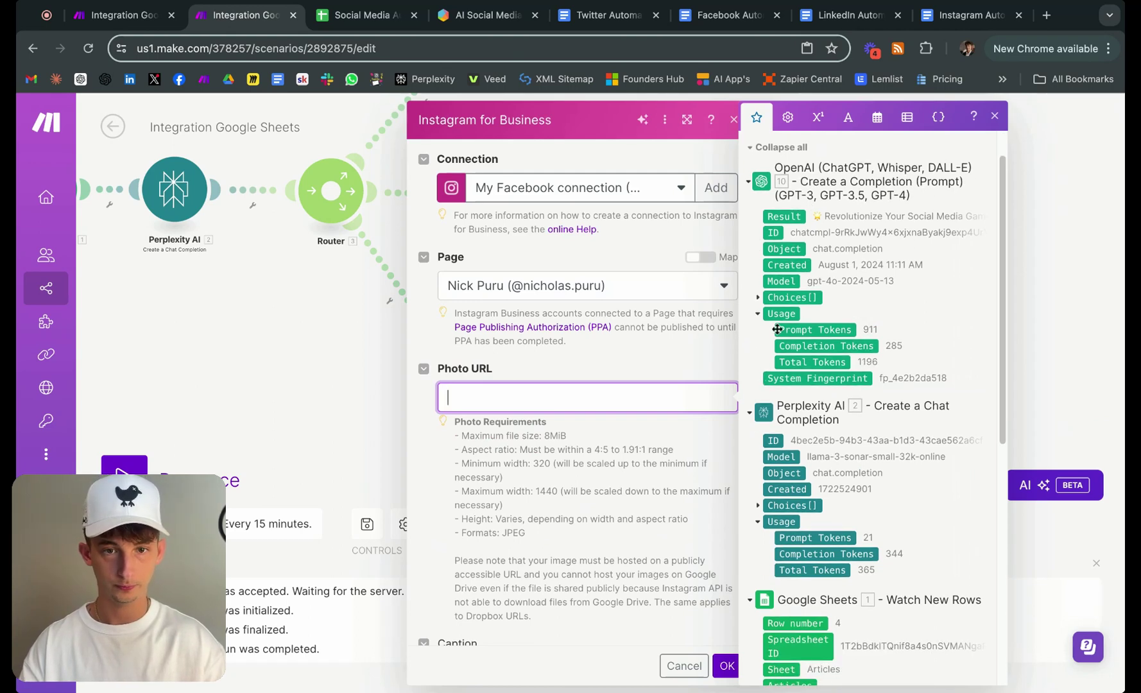
{"action": "left_click", "coordinate": [757, 299]}
{"action": "left_click", "coordinate": [769, 379]}
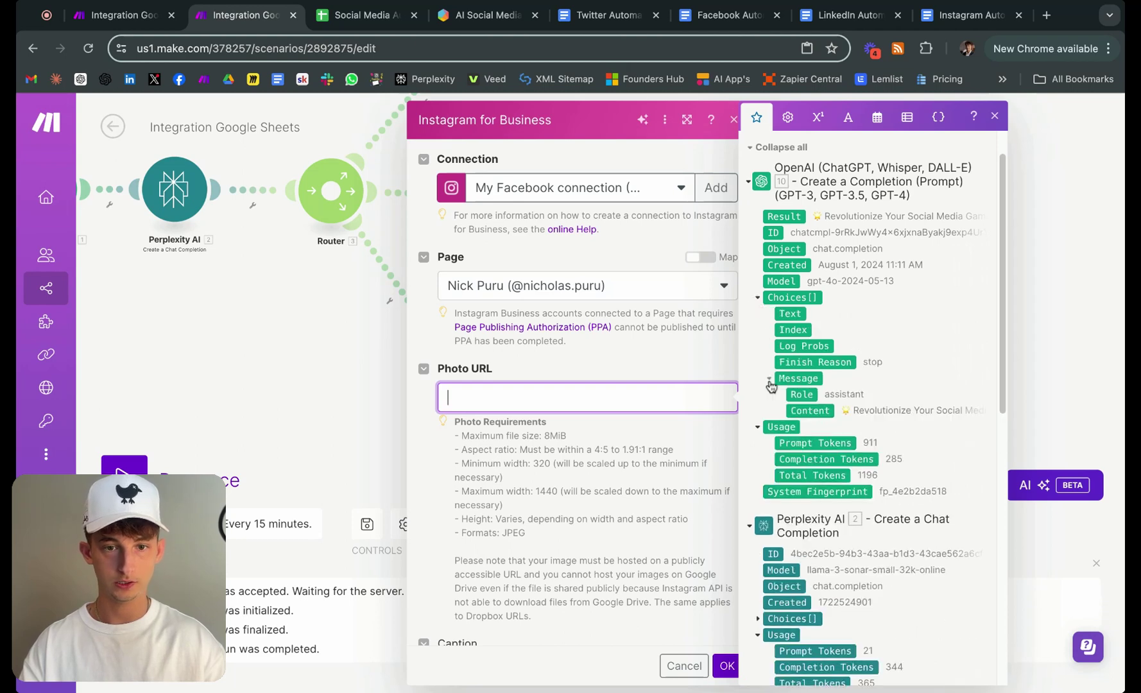
{"action": "left_click", "coordinate": [352, 408]}
{"action": "scroll", "coordinate": [668, 423], "scroll_direction": "up", "scroll_amount": 3}
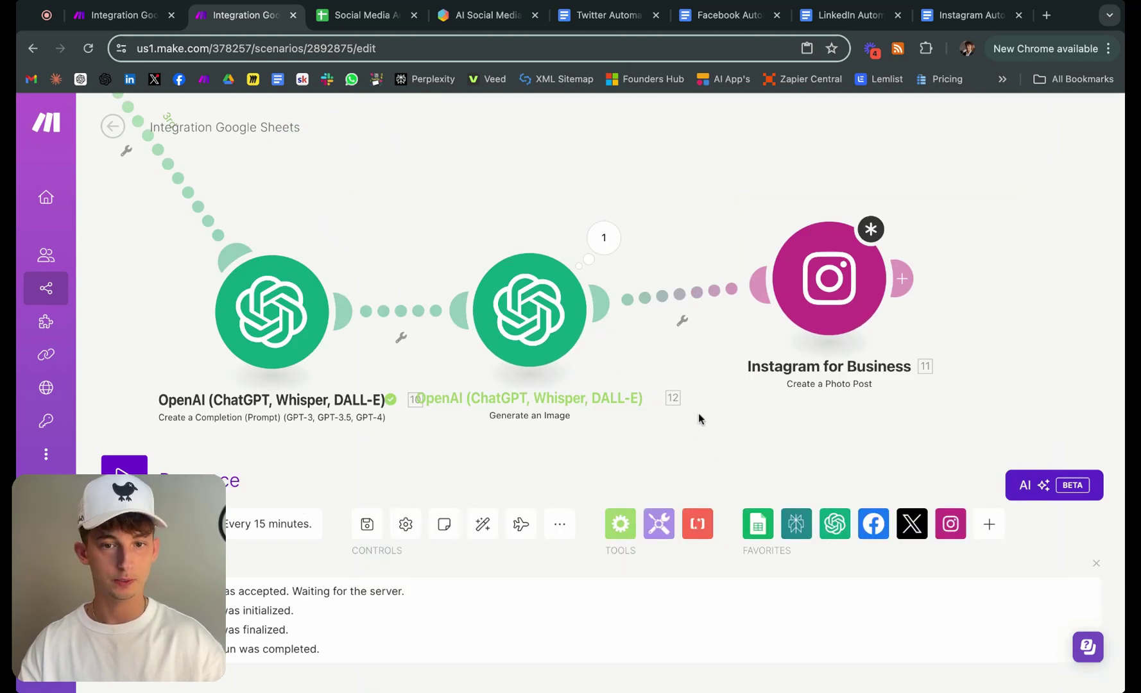
{"action": "left_click", "coordinate": [828, 294]}
{"action": "left_click", "coordinate": [604, 401]}
{"action": "scroll", "coordinate": [828, 405], "scroll_direction": "down", "scroll_amount": 10}
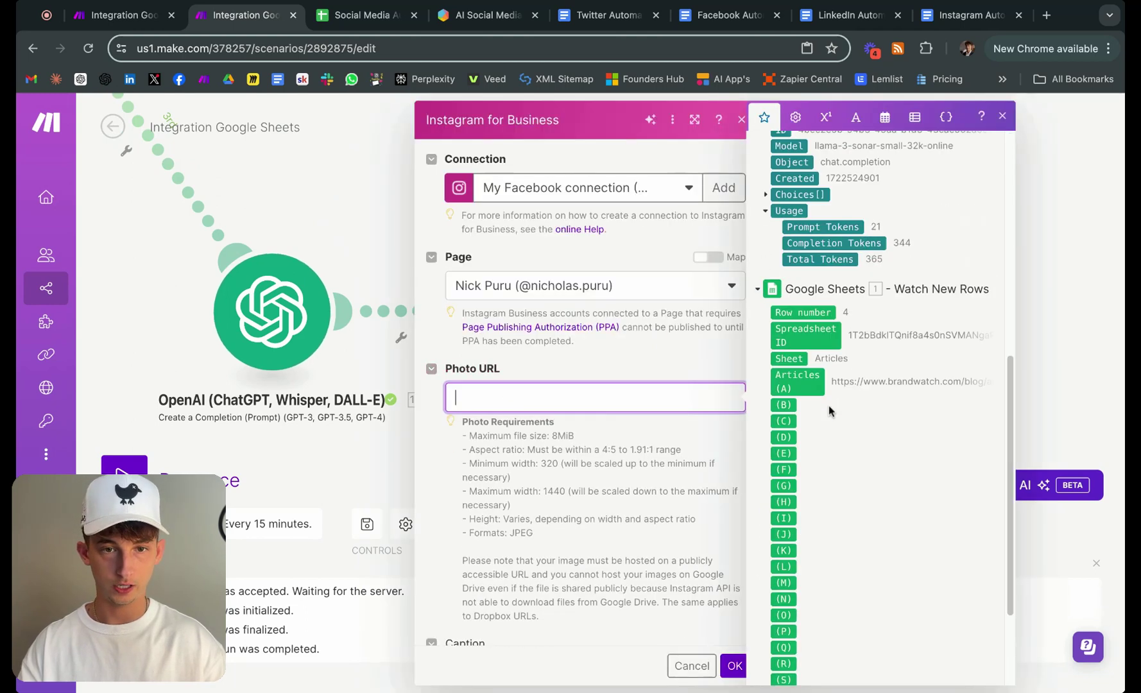
{"action": "left_click", "coordinate": [294, 444]}
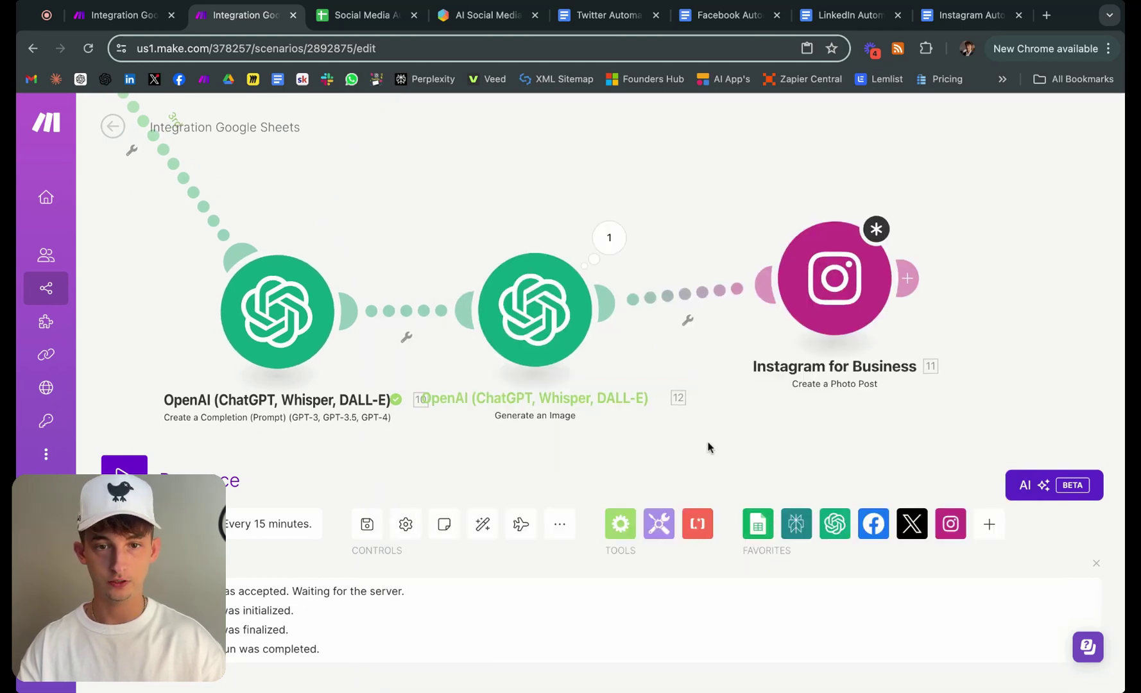
Delete the existing Instagram module and add a new Instagram for Business Create a Photo Post module directly after Generate an Image
{"action": "right_click", "coordinate": [654, 278]}
{"action": "left_click", "coordinate": [711, 458]}
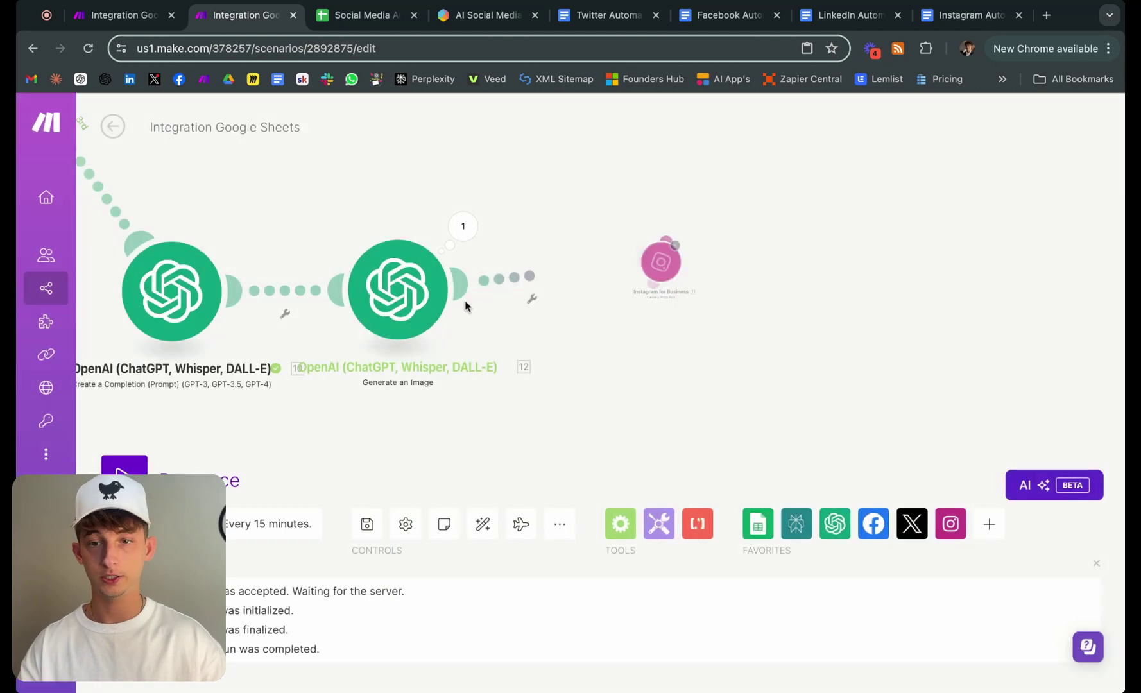
{"action": "left_click", "coordinate": [459, 289]}
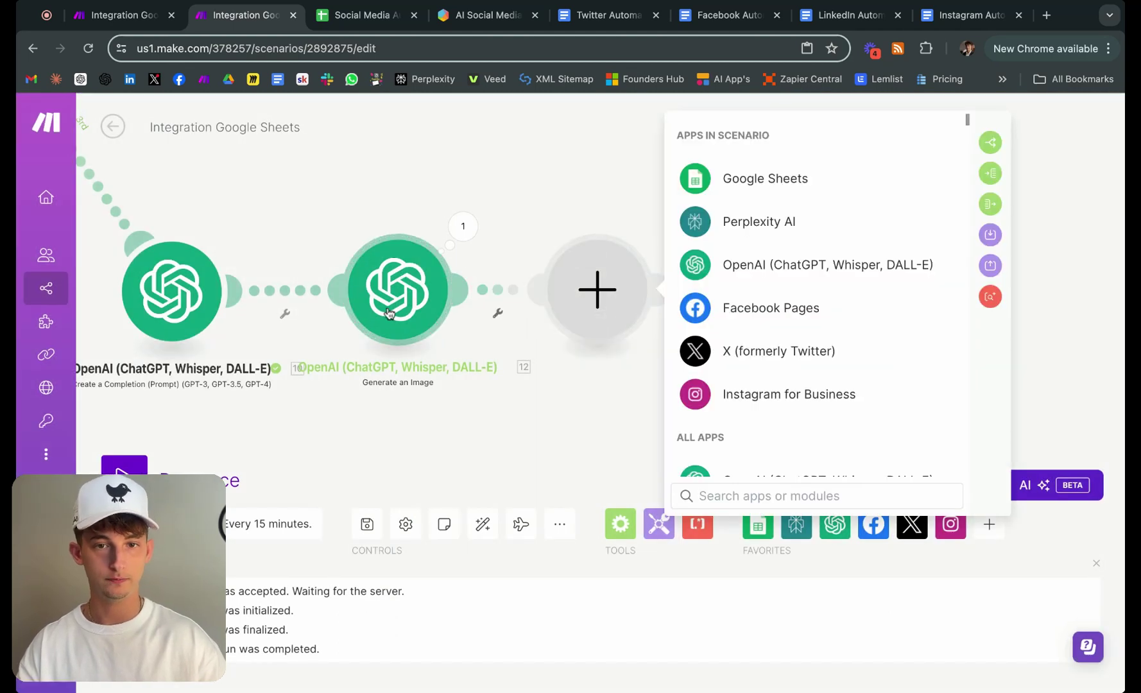
{"action": "left_click", "coordinate": [790, 401]}
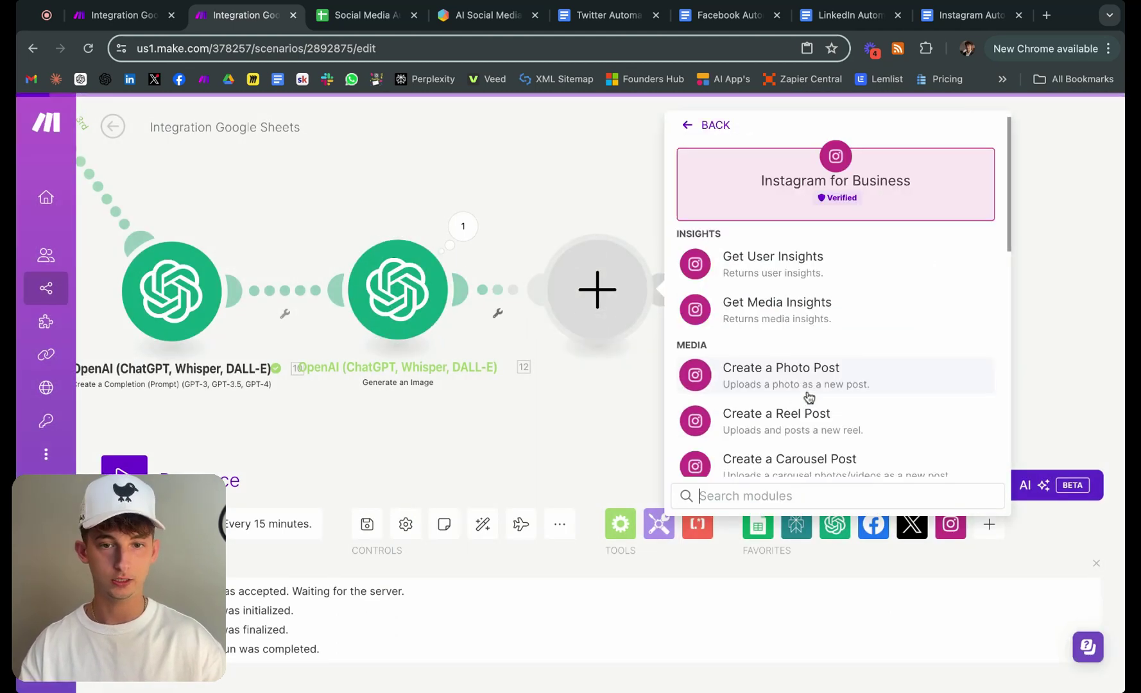
{"action": "left_click", "coordinate": [791, 362]}
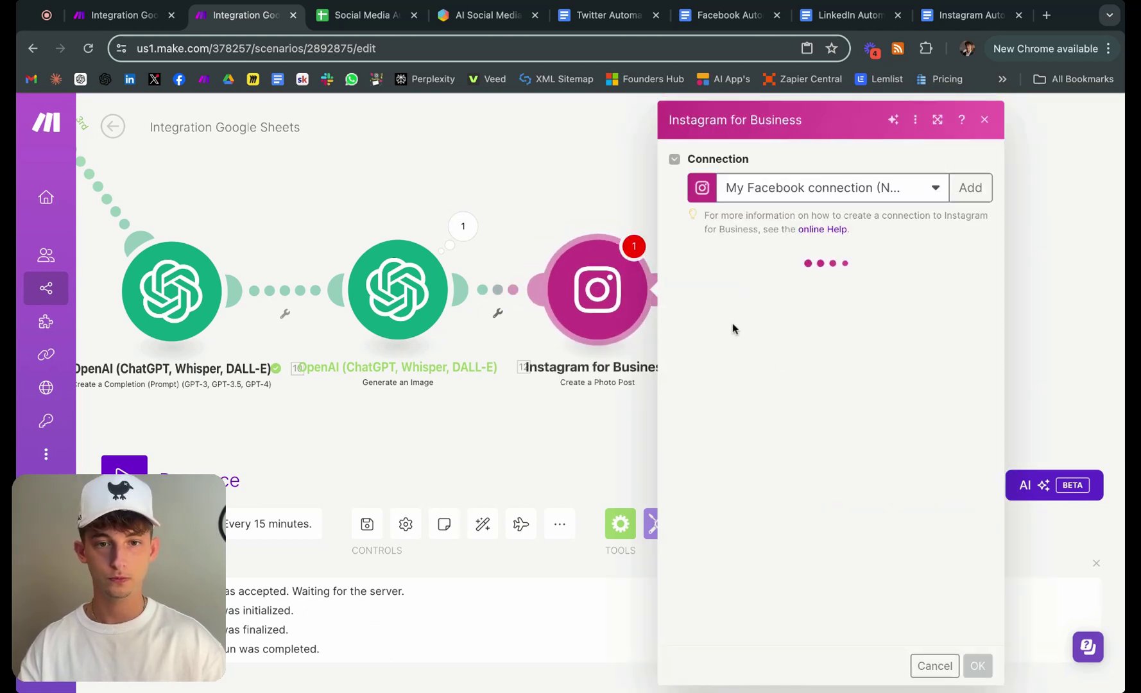
Map the Instagram post's Photo URL to the URL inside the Generate an Image module's Data output
{"action": "left_click", "coordinate": [728, 401]}
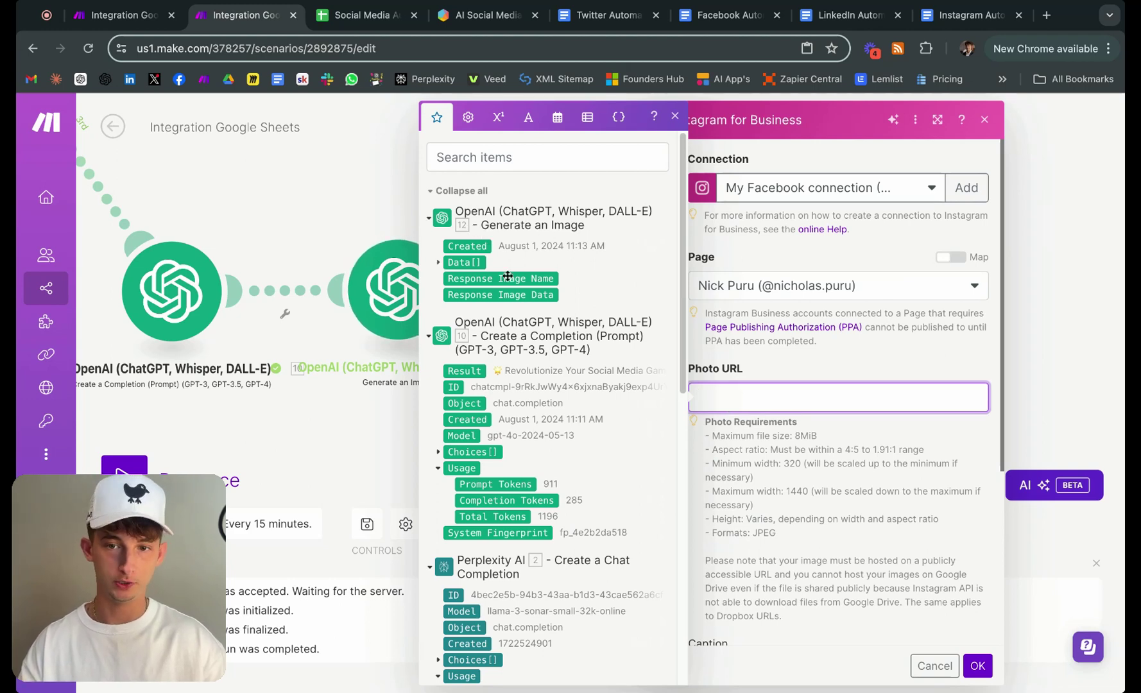
{"action": "left_click", "coordinate": [437, 263]}
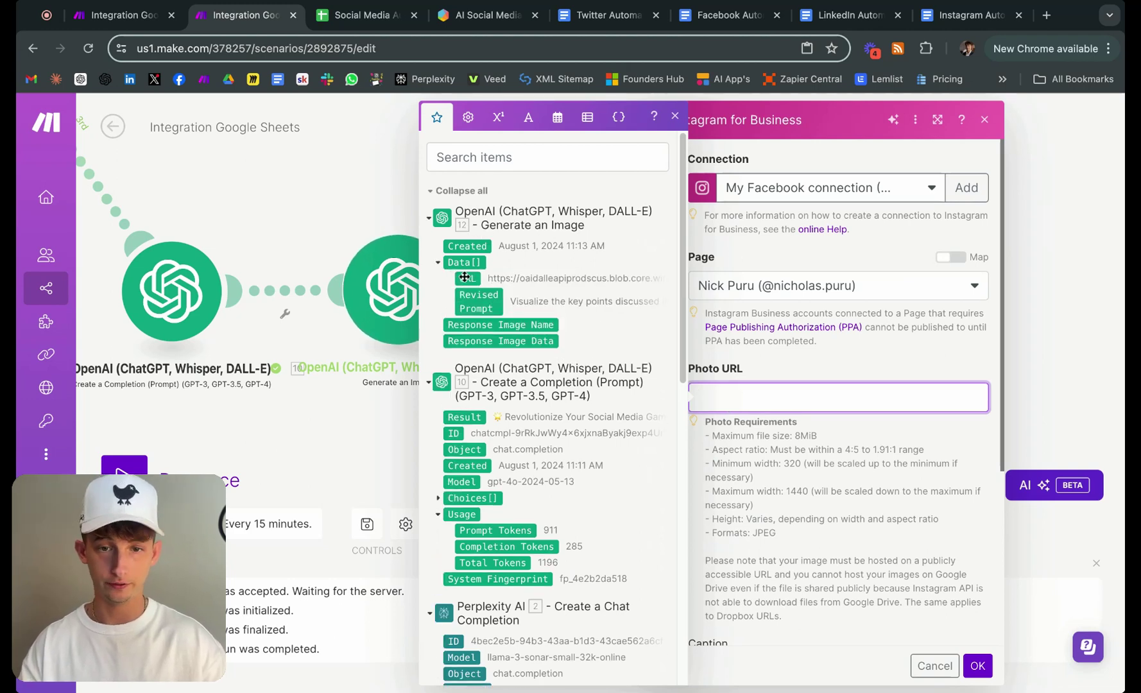
{"action": "left_click", "coordinate": [467, 278]}
Map the Instagram Caption to the OpenAI completion's Choices Message Content and save the module settings
{"action": "scroll", "coordinate": [870, 463], "scroll_direction": "down", "scroll_amount": 5}
{"action": "left_click", "coordinate": [738, 407]}
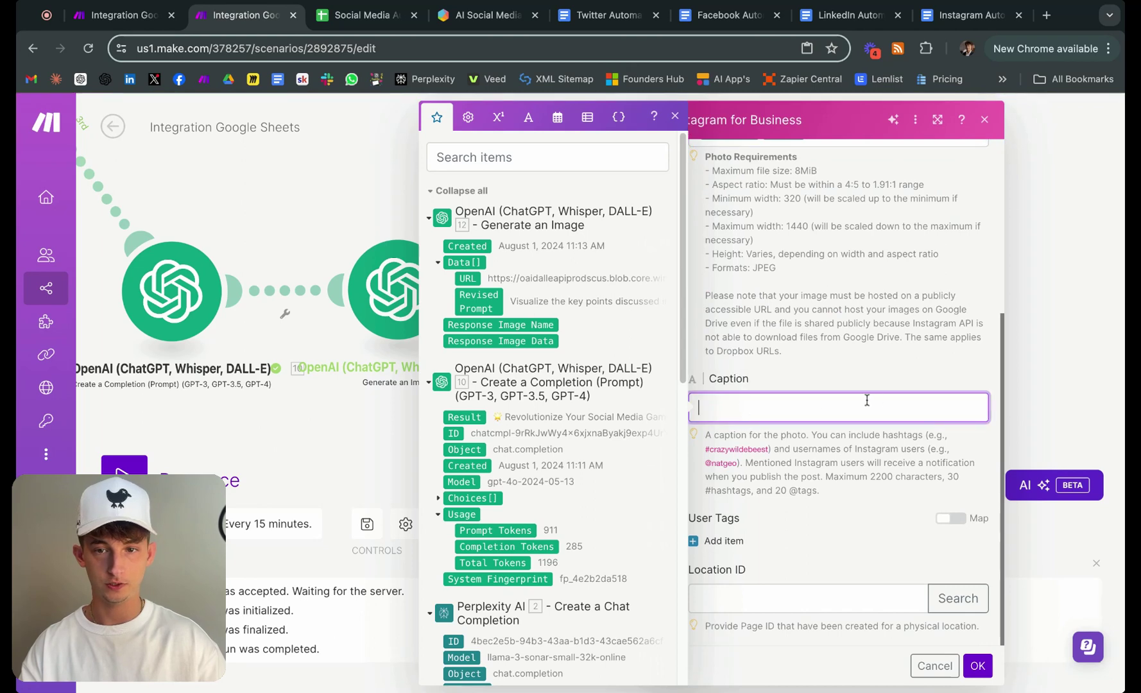
{"action": "left_click", "coordinate": [466, 498]}
{"action": "scroll", "coordinate": [459, 506], "scroll_direction": "down", "scroll_amount": 1}
{"action": "left_click", "coordinate": [449, 527]}
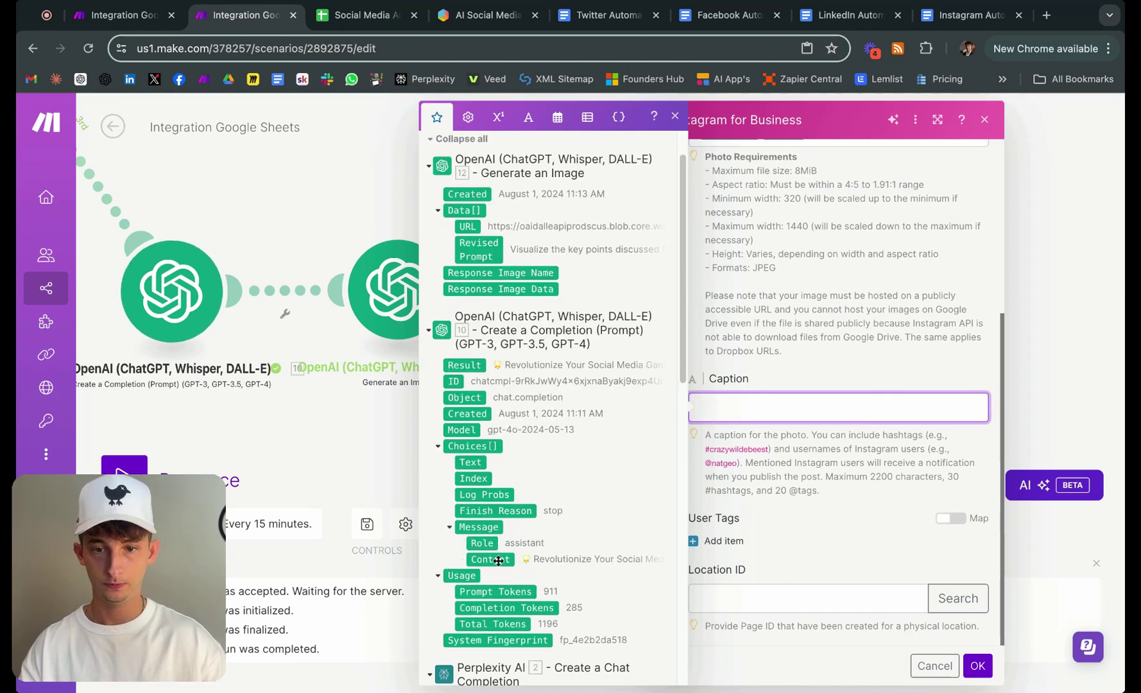
{"action": "left_click", "coordinate": [490, 559]}
{"action": "left_click", "coordinate": [977, 666]}
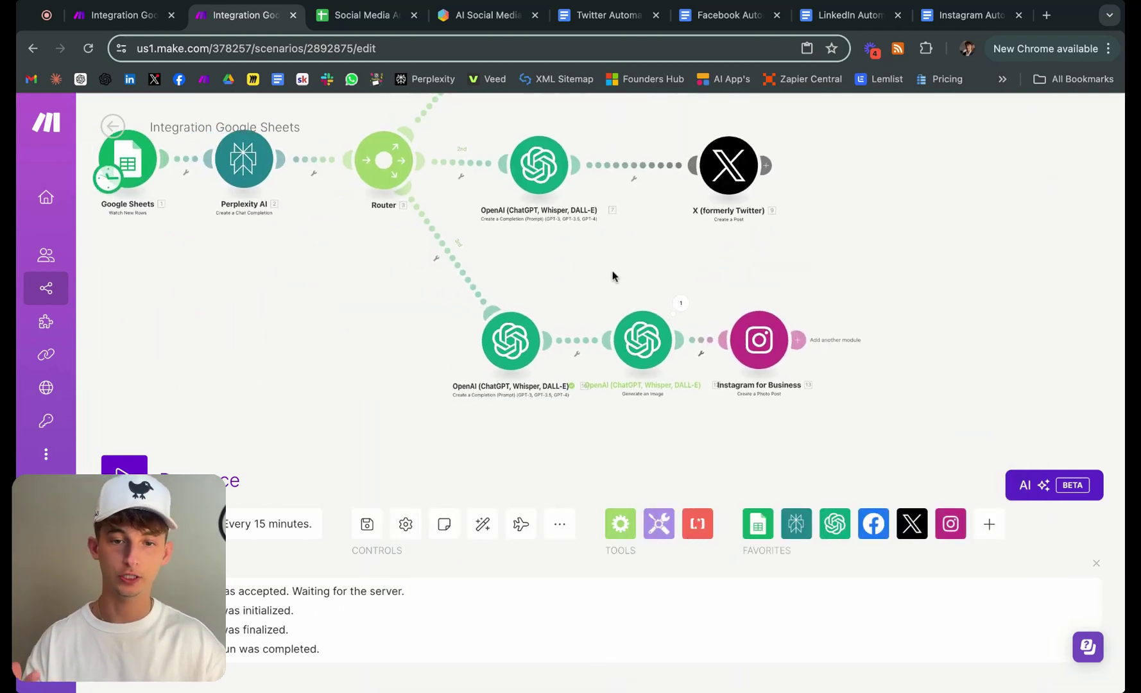
Copy the OpenAI completion module that starts the LinkedIn route in the finished Automate Social Media scenario
{"action": "scroll", "coordinate": [614, 276], "scroll_direction": "up", "scroll_amount": 5}
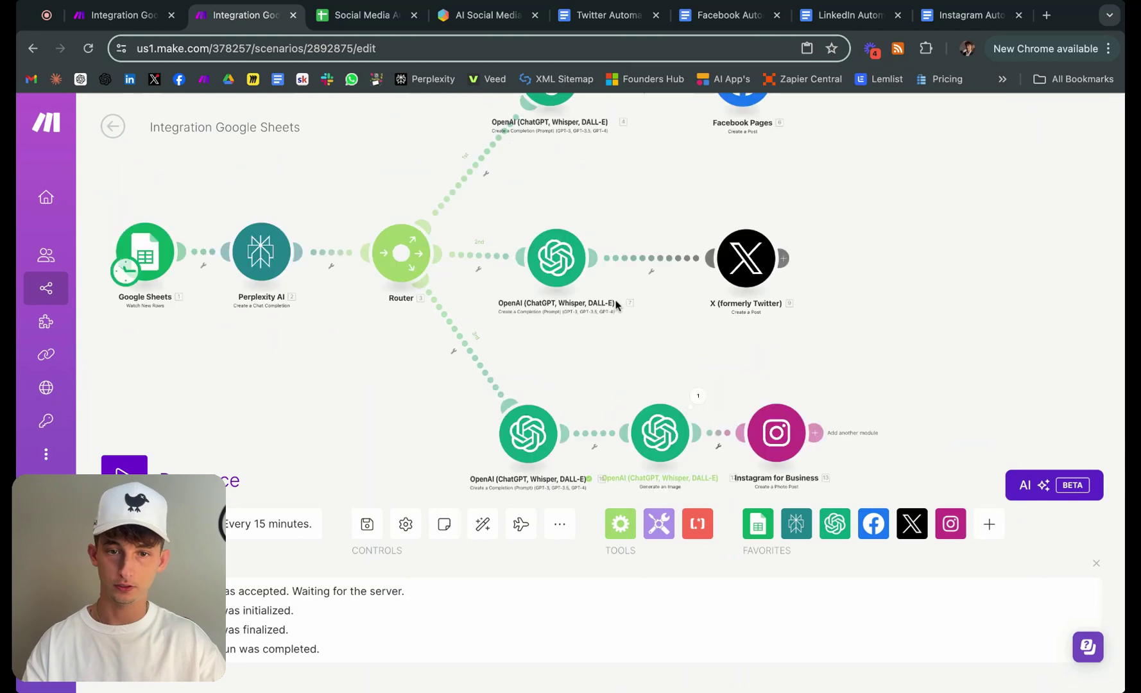
{"action": "scroll", "coordinate": [692, 276], "scroll_direction": "up", "scroll_amount": 1}
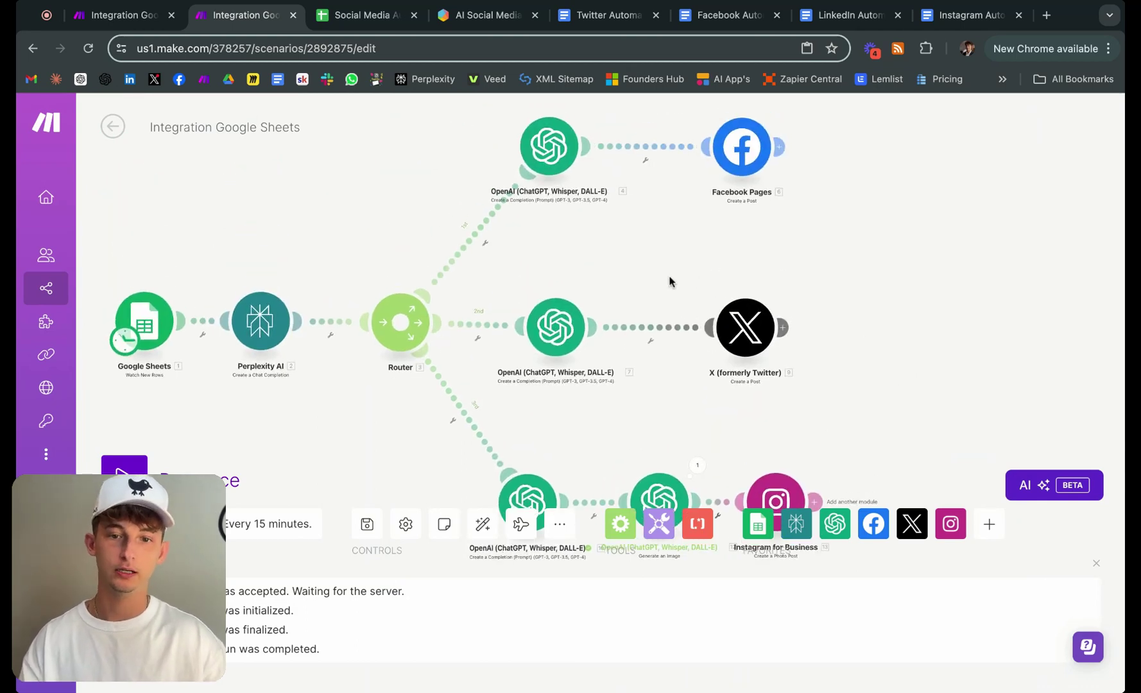
{"action": "scroll", "coordinate": [670, 281], "scroll_direction": "down", "scroll_amount": 3}
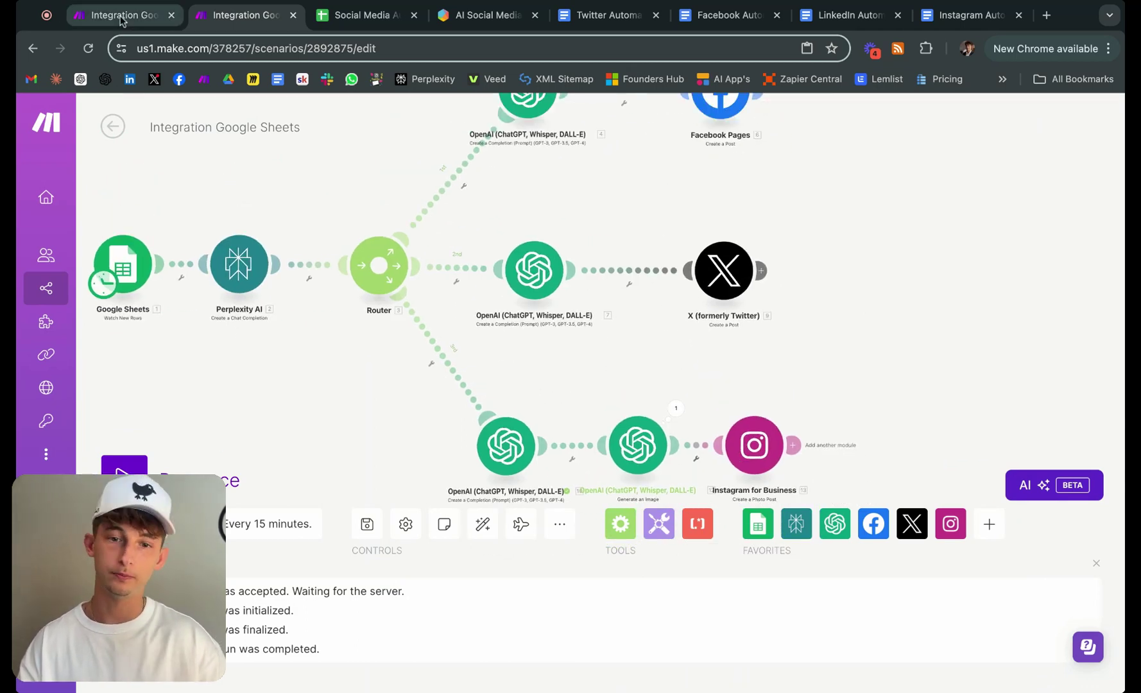
{"action": "left_click", "coordinate": [123, 19]}
{"action": "scroll", "coordinate": [632, 387], "scroll_direction": "down", "scroll_amount": 5}
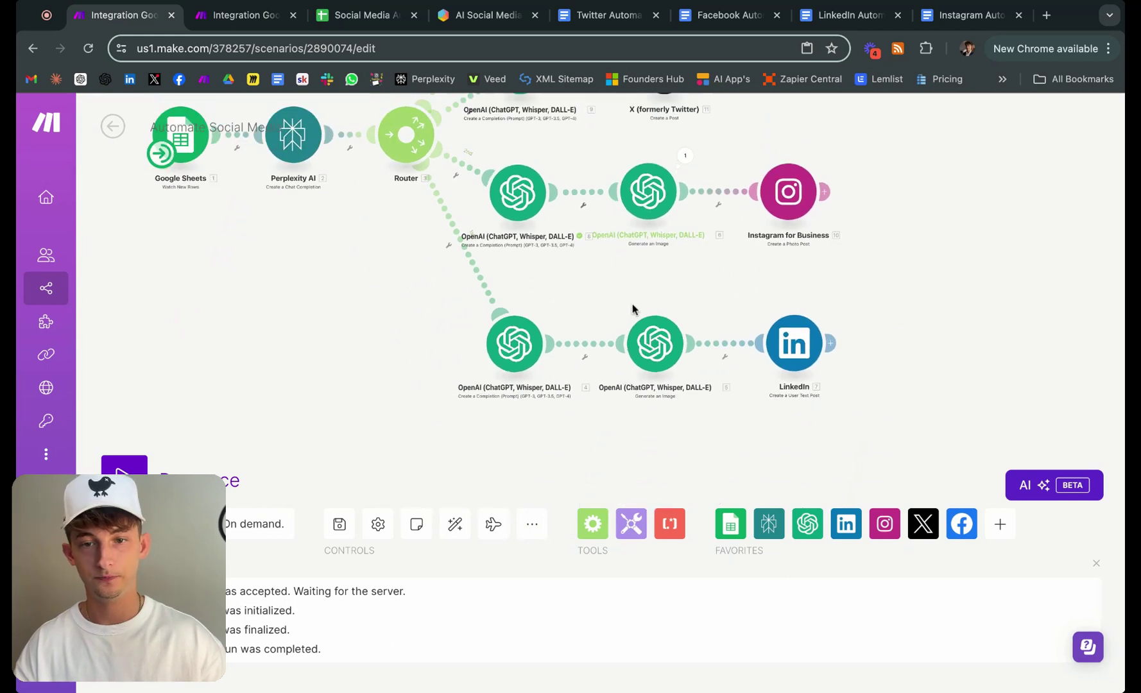
{"action": "right_click", "coordinate": [517, 343]}
{"action": "left_click", "coordinate": [606, 476]}
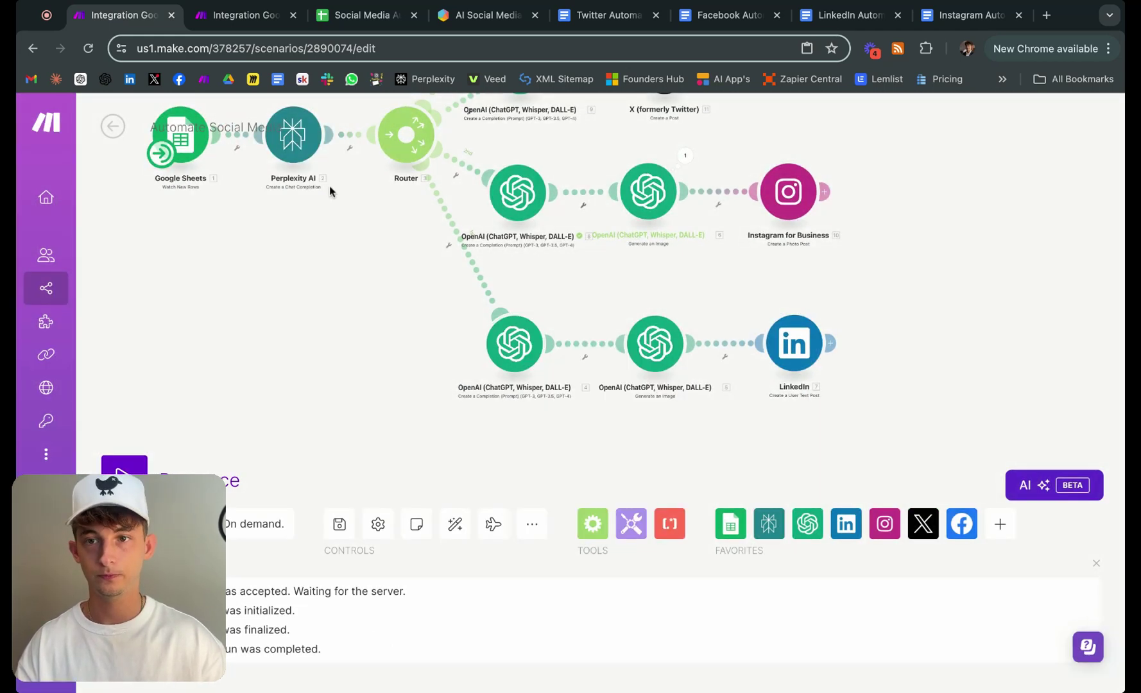
Paste the copied OpenAI module into the Integration Google Sheets scenario and connect it to the Router as a fourth route
{"action": "left_click", "coordinate": [247, 20]}
{"action": "left_click_drag", "start_coordinate": [453, 469], "coordinate": [426, 268]}
{"action": "key", "text": "super+v"}
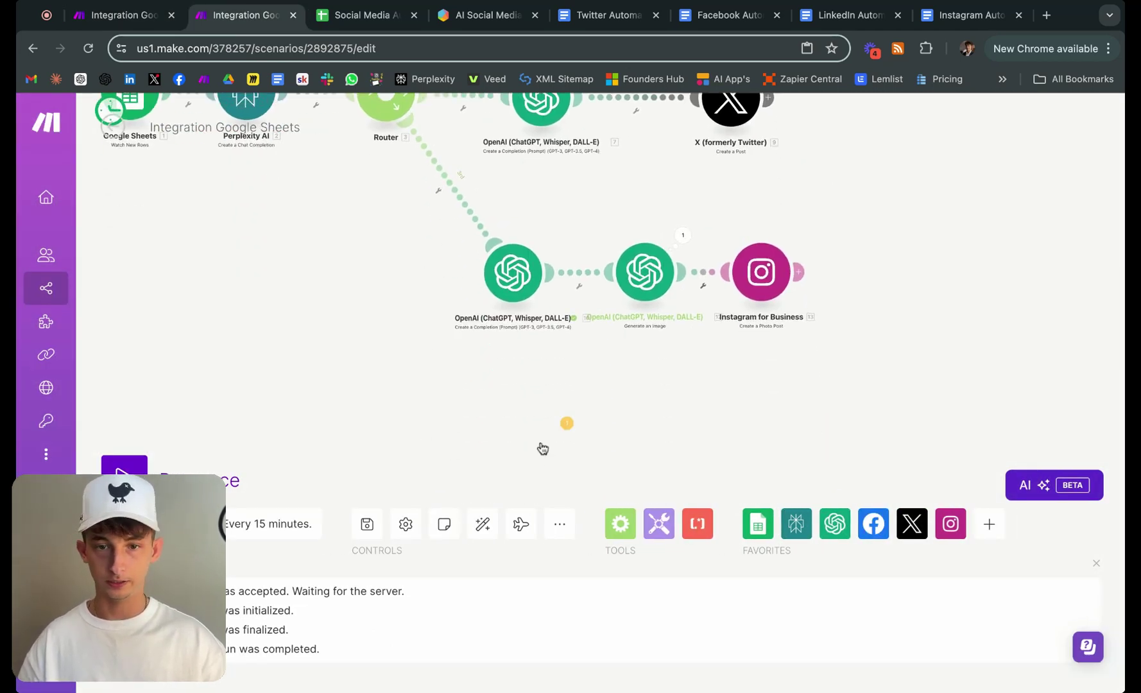
{"action": "left_click_drag", "start_coordinate": [545, 393], "coordinate": [457, 127]}
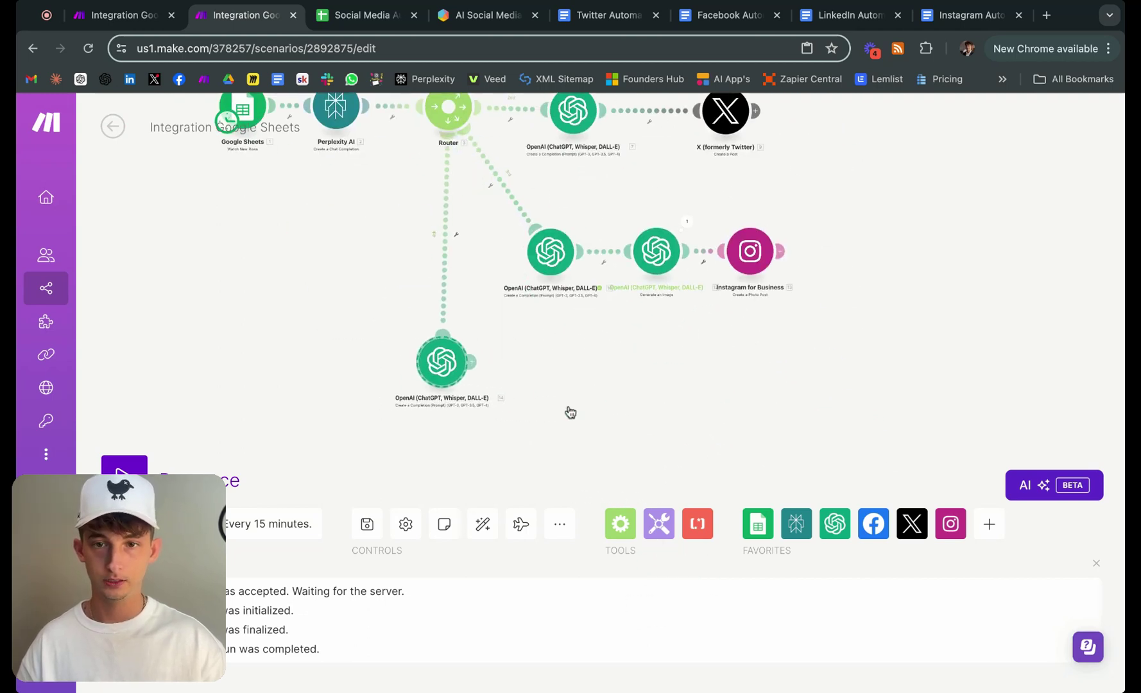
Auto-align the scenario's modules
{"action": "left_click", "coordinate": [483, 524]}
{"action": "scroll", "coordinate": [590, 454], "scroll_direction": "down", "scroll_amount": 10}
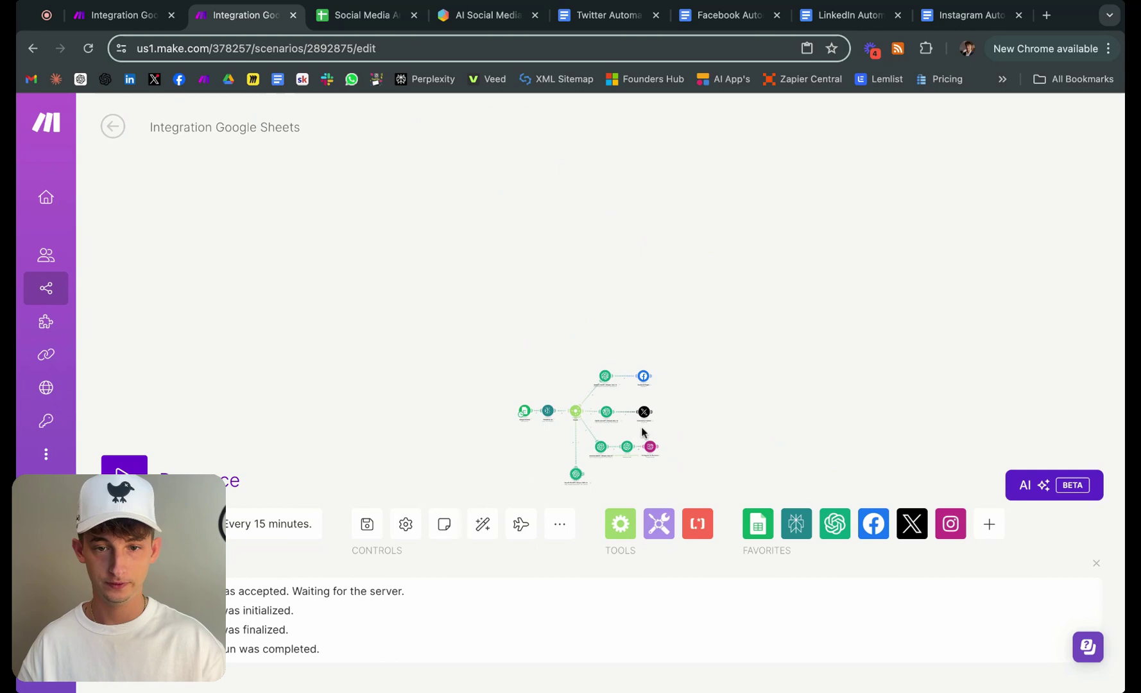
{"action": "scroll", "coordinate": [642, 433], "scroll_direction": "up", "scroll_amount": 10}
{"action": "scroll", "coordinate": [848, 410], "scroll_direction": "down", "scroll_amount": 3}
{"action": "scroll", "coordinate": [602, 443], "scroll_direction": "down", "scroll_amount": 2}
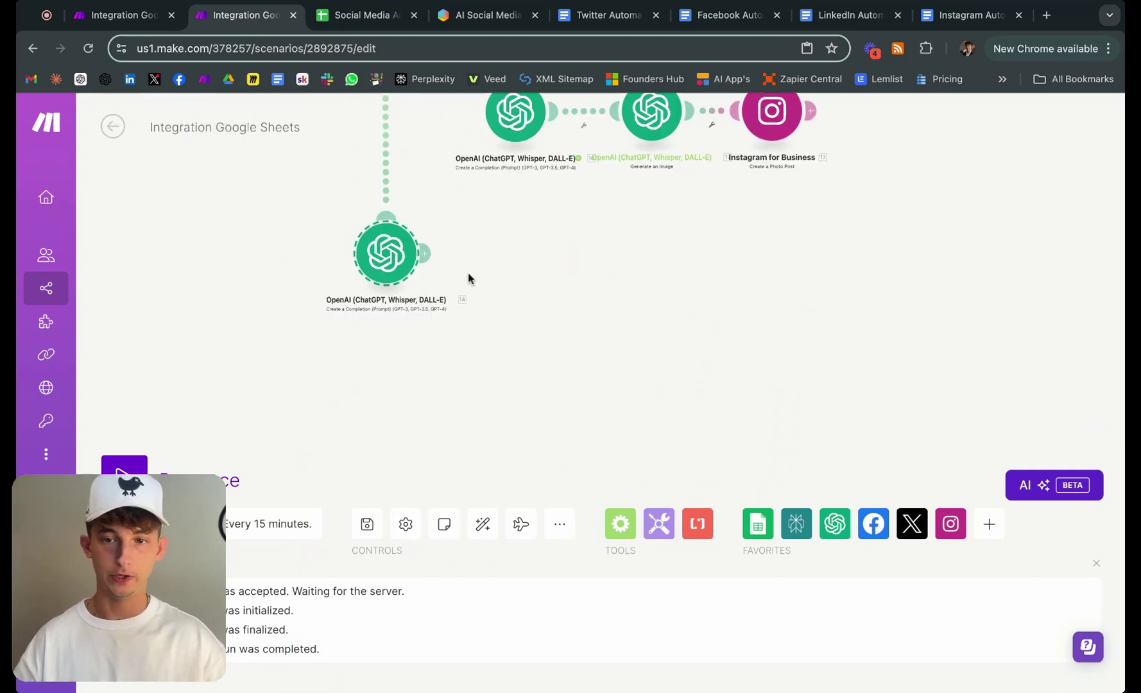
Open the pasted OpenAI module's settings and read through the LinkedIn Bot prompt in its System Message Content
{"action": "left_click", "coordinate": [401, 275]}
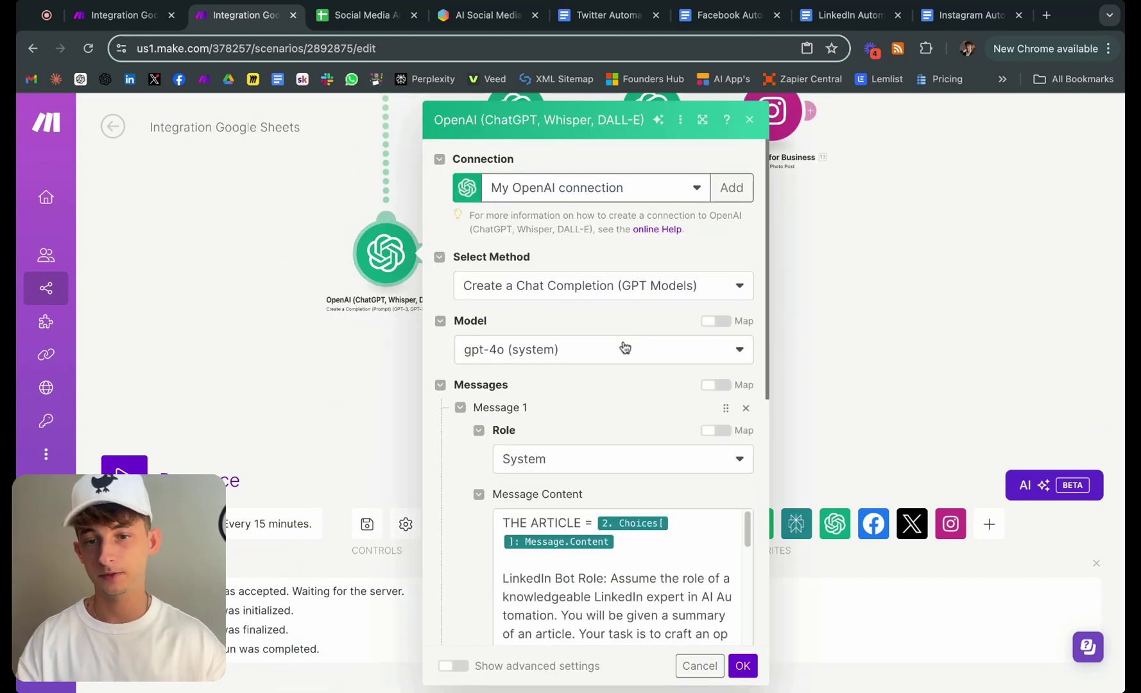
{"action": "scroll", "coordinate": [581, 408], "scroll_direction": "down", "scroll_amount": 3}
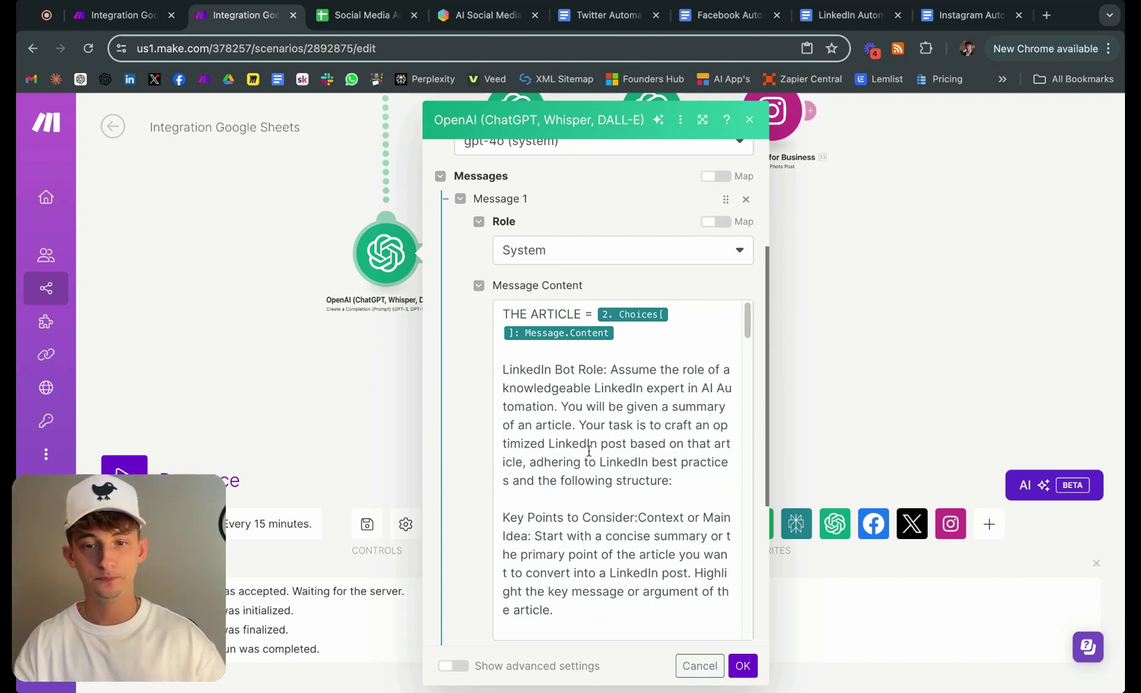
{"action": "scroll", "coordinate": [589, 451], "scroll_direction": "down", "scroll_amount": 6}
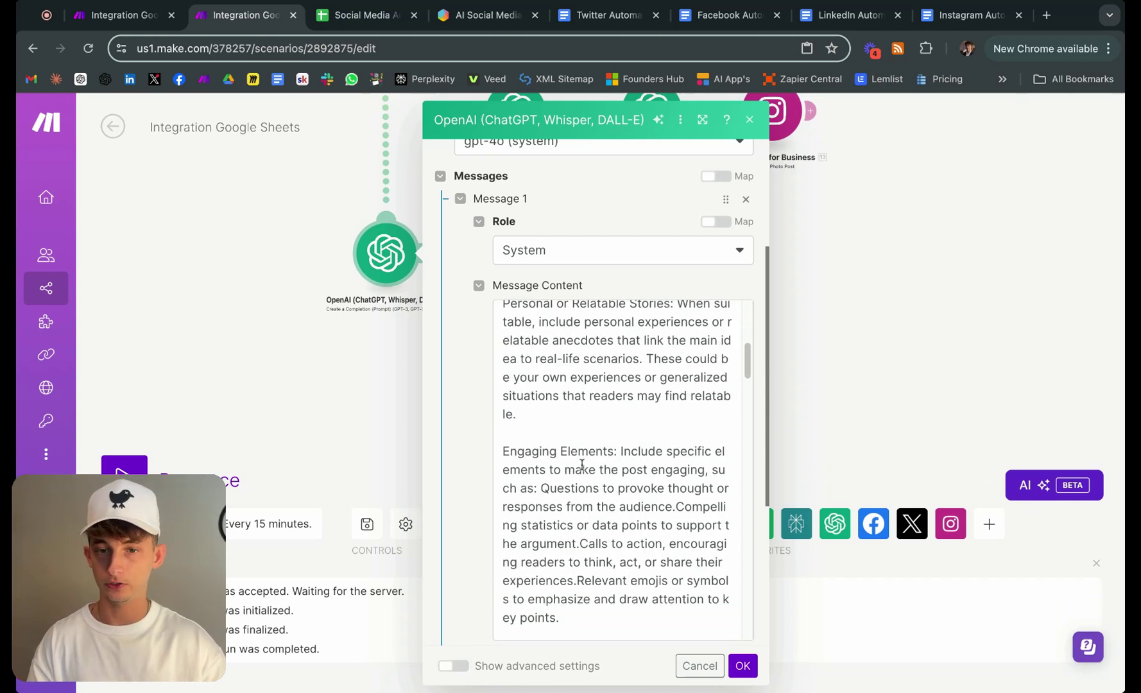
{"action": "scroll", "coordinate": [607, 427], "scroll_direction": "up", "scroll_amount": 1}
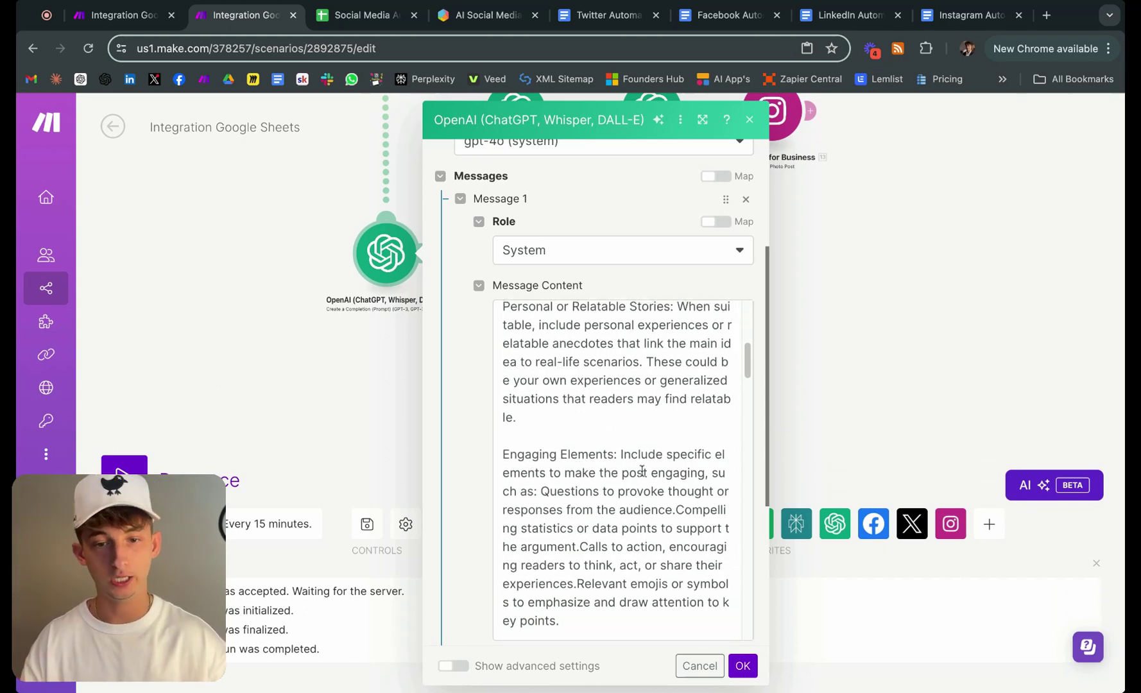
{"action": "scroll", "coordinate": [642, 470], "scroll_direction": "down", "scroll_amount": 2}
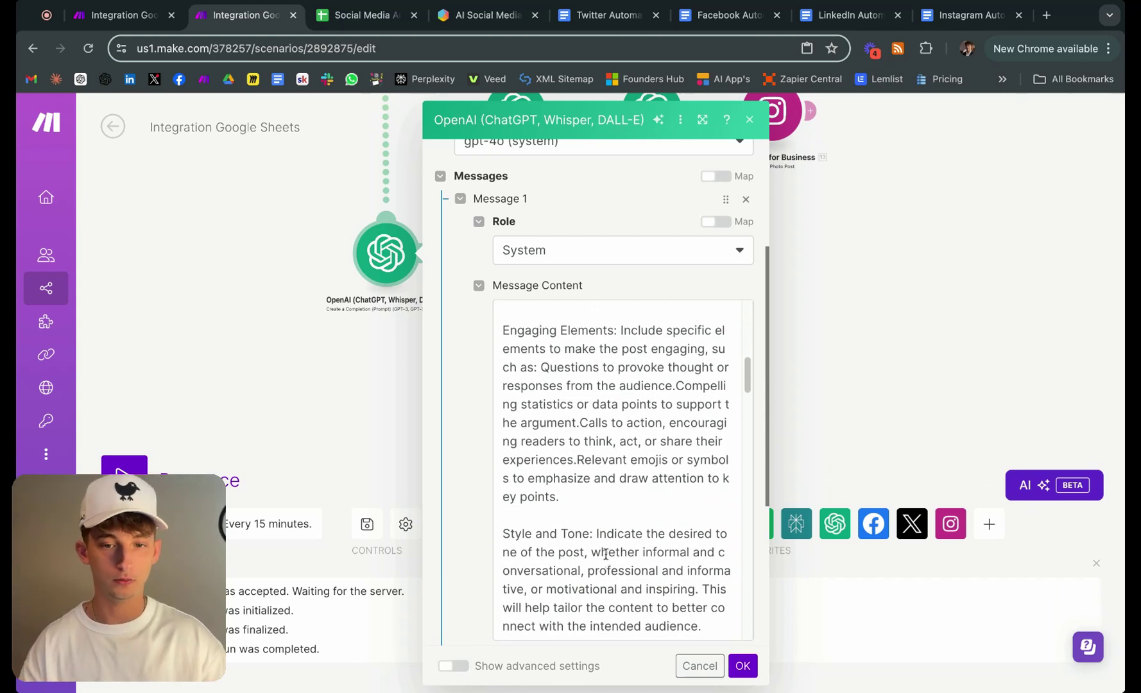
{"action": "scroll", "coordinate": [606, 553], "scroll_direction": "down", "scroll_amount": 7}
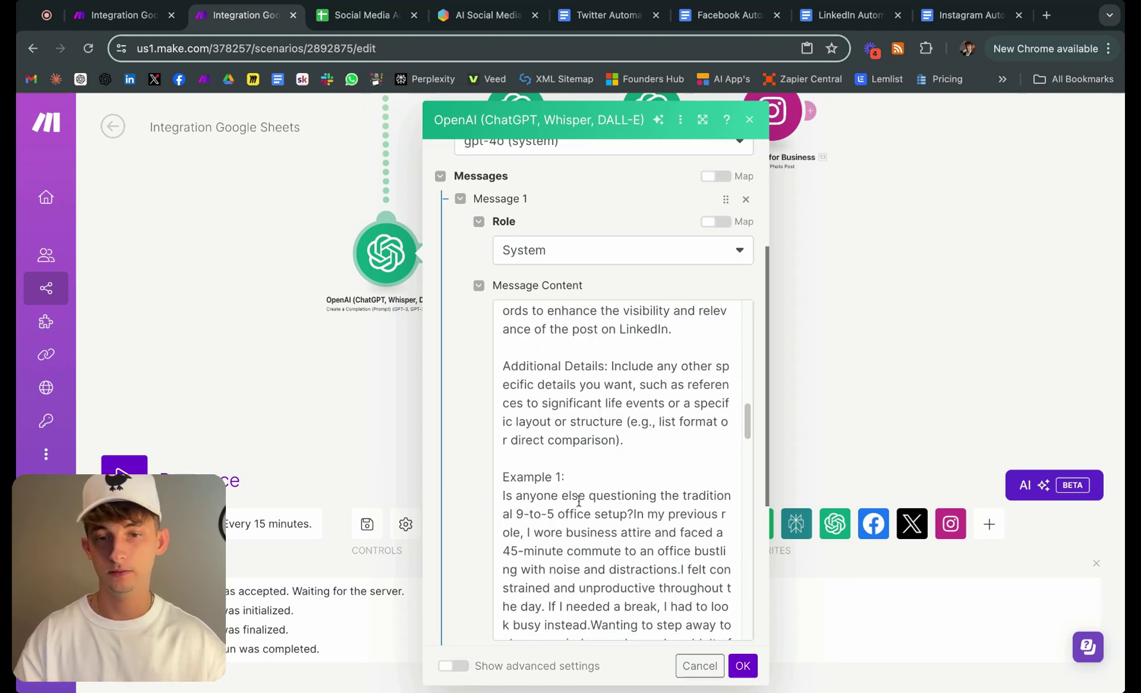
{"action": "scroll", "coordinate": [641, 449], "scroll_direction": "down", "scroll_amount": 1}
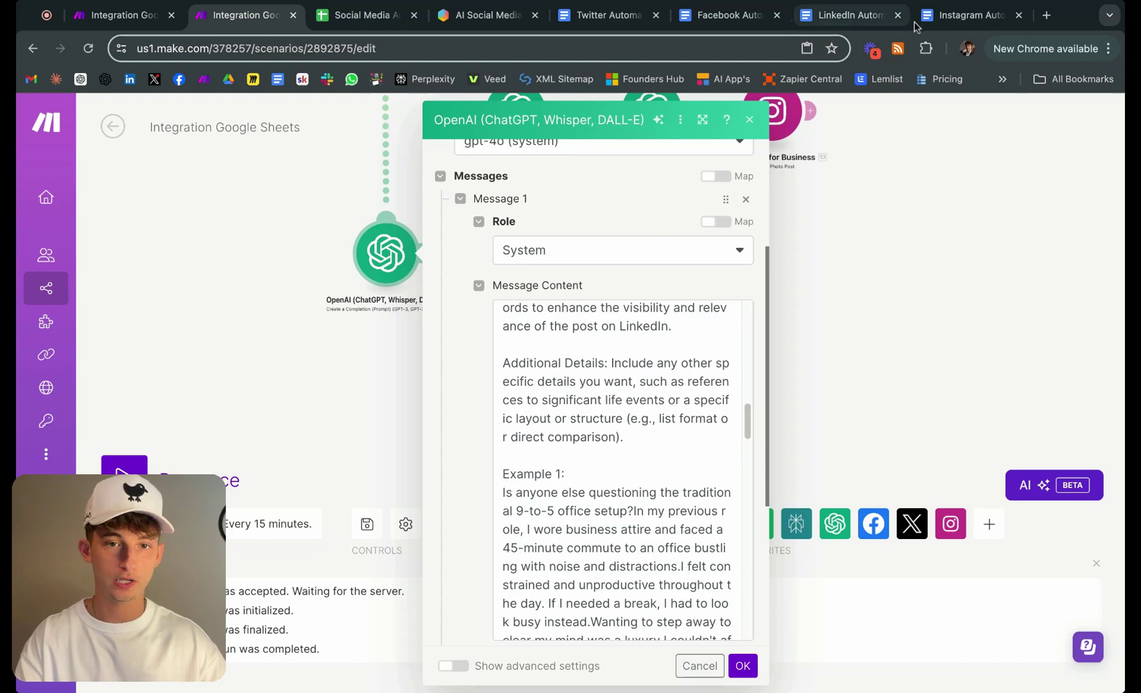
Switch to the LinkedIn Automation Prompt document in Google Docs and look through its instructions and example posts
{"action": "left_click", "coordinate": [826, 21]}
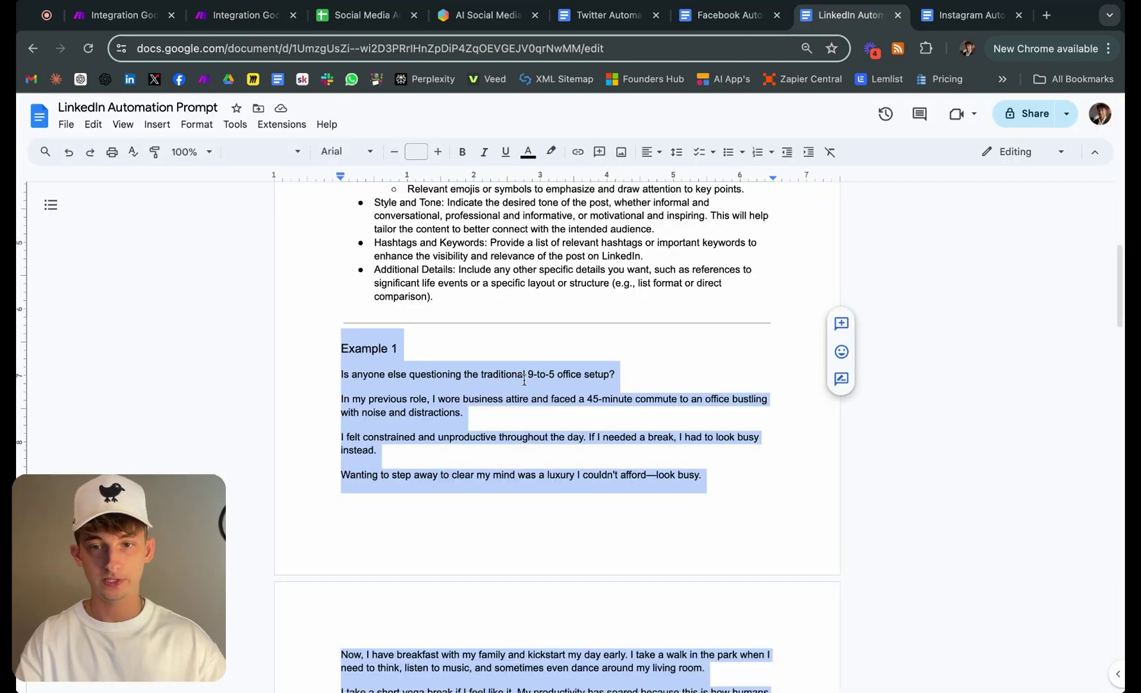
{"action": "left_click", "coordinate": [525, 380]}
{"action": "scroll", "coordinate": [531, 414], "scroll_direction": "up", "scroll_amount": 5}
{"action": "scroll", "coordinate": [595, 435], "scroll_direction": "down", "scroll_amount": 15}
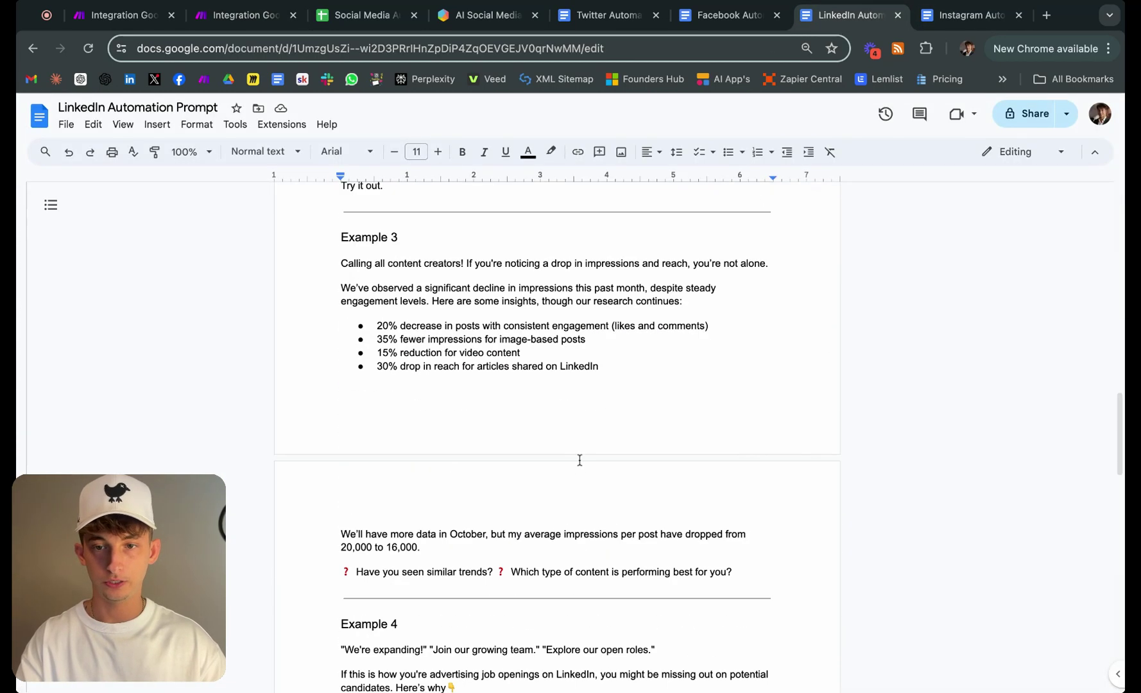
Return to the Integration Google Sheets scenario and set the LinkedIn OpenAI module's Max Tokens to 1000, saving its settings
{"action": "scroll", "coordinate": [542, 463], "scroll_direction": "up", "scroll_amount": 15}
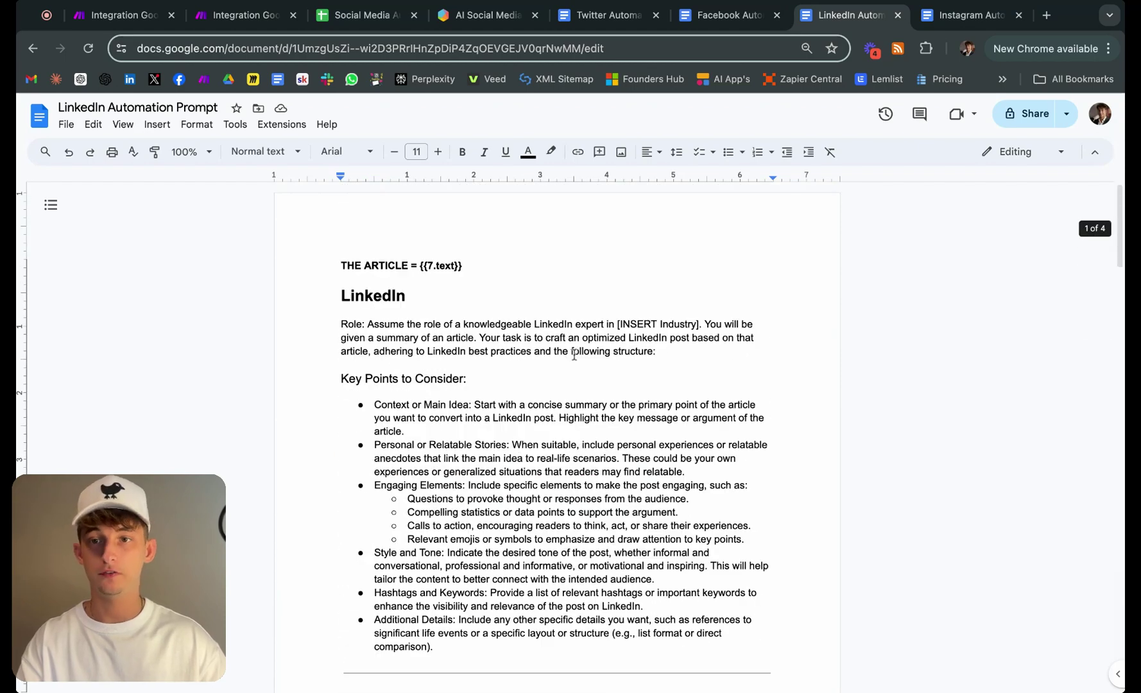
{"action": "left_click", "coordinate": [115, 14]}
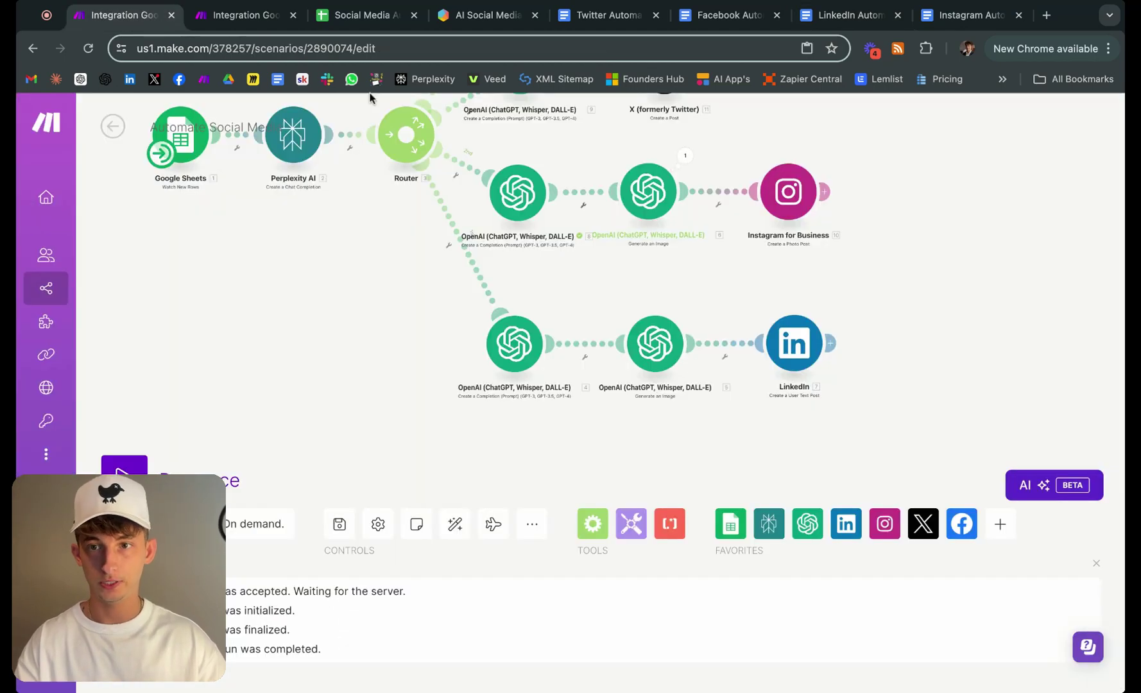
{"action": "left_click", "coordinate": [238, 14]}
{"action": "scroll", "coordinate": [621, 500], "scroll_direction": "down", "scroll_amount": 15}
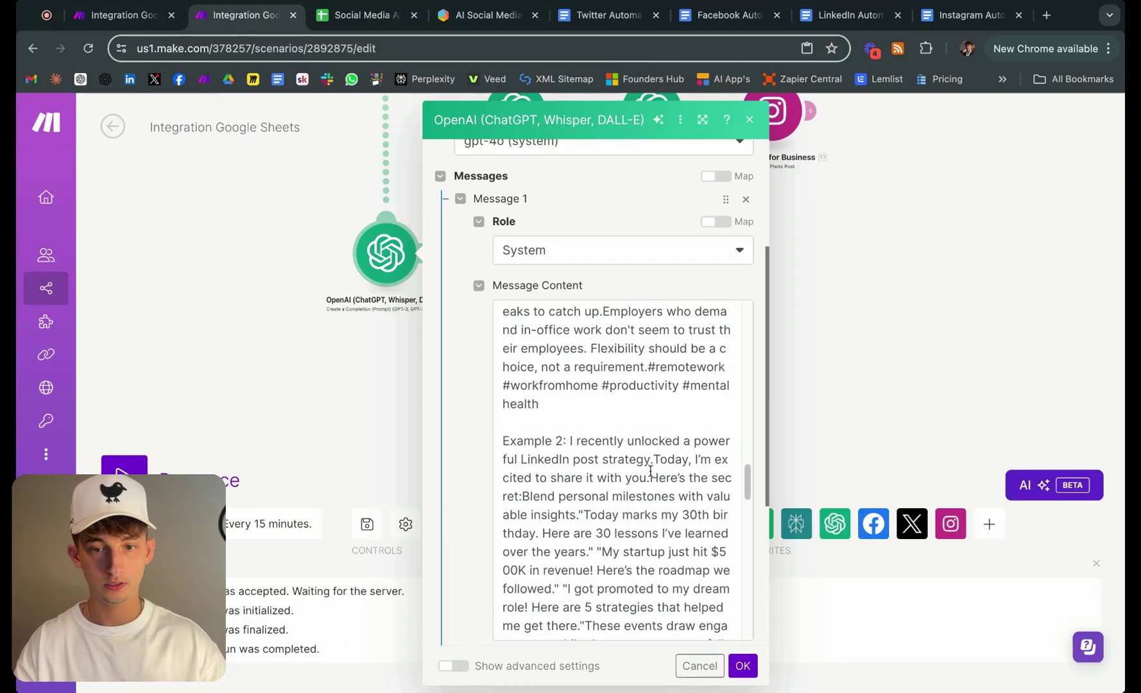
{"action": "scroll", "coordinate": [621, 509], "scroll_direction": "down", "scroll_amount": 12}
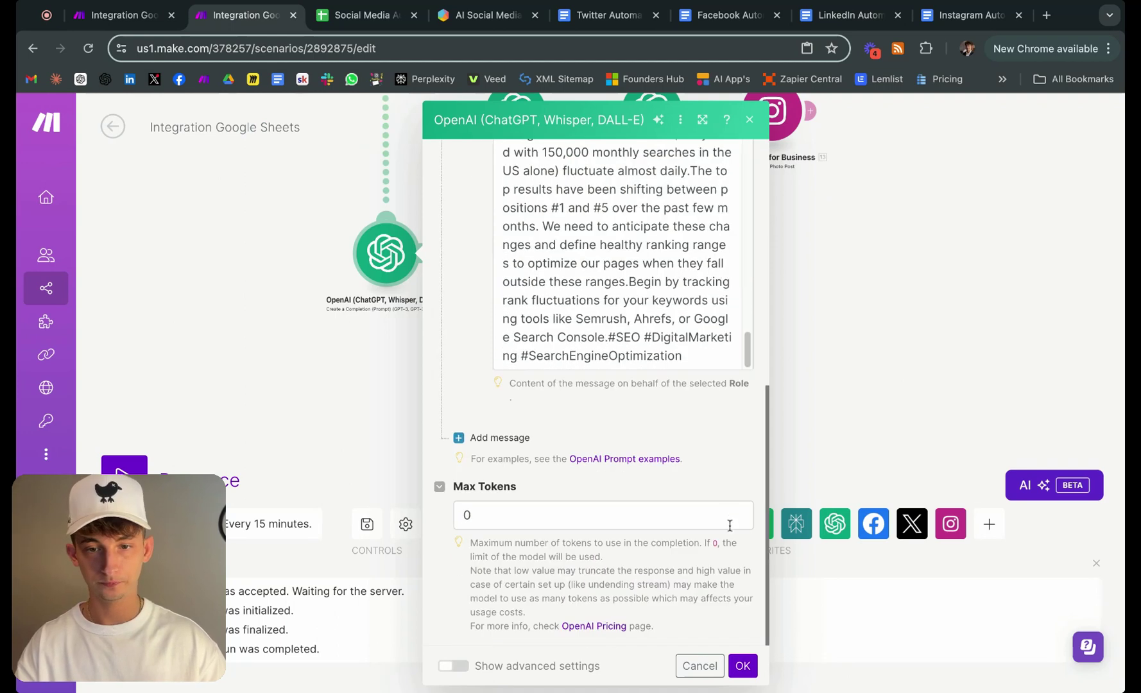
{"action": "left_click", "coordinate": [522, 522]}
{"action": "key", "text": "BackSpace"}
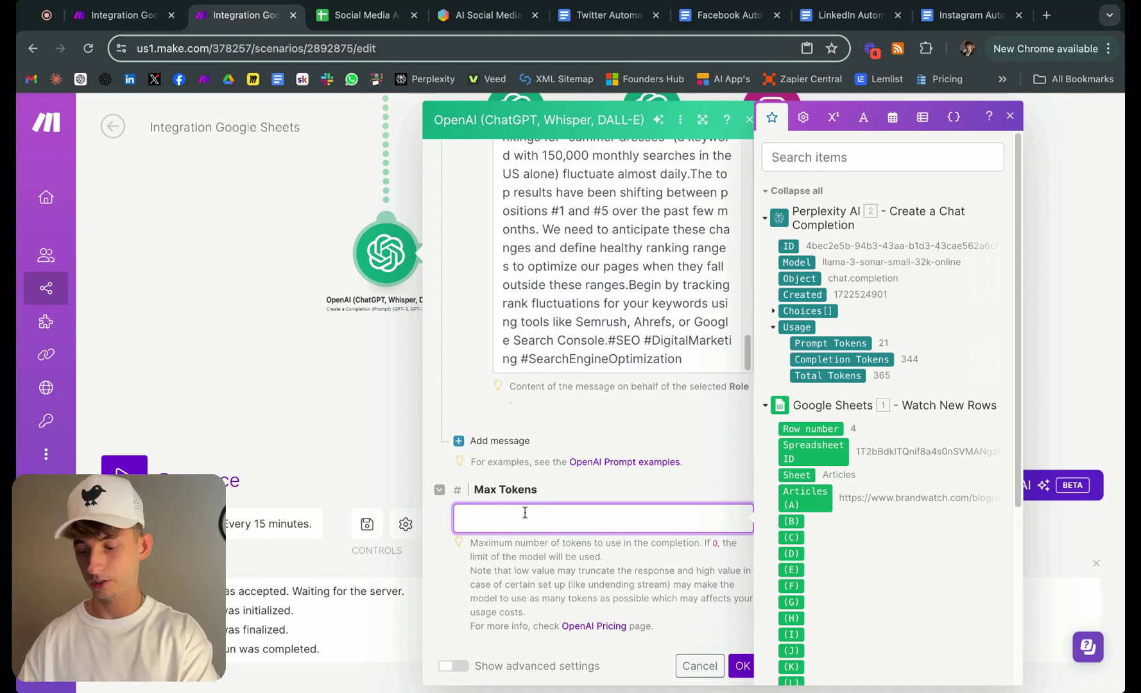
{"action": "type", "text": "1000"}
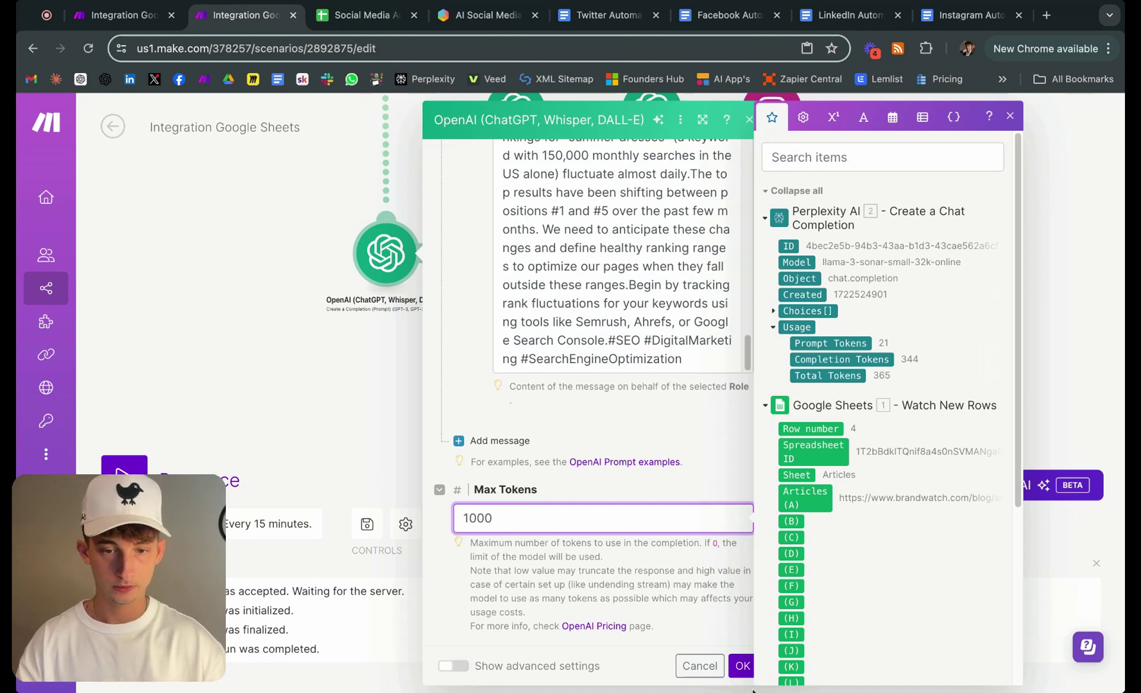
{"action": "left_click", "coordinate": [742, 668]}
Run only the LinkedIn OpenAI module, adding a Perplexity Choices item with the copied article summary pasted as its Message Content
{"action": "scroll", "coordinate": [602, 290], "scroll_direction": "down", "scroll_amount": 2}
{"action": "right_click", "coordinate": [443, 361]}
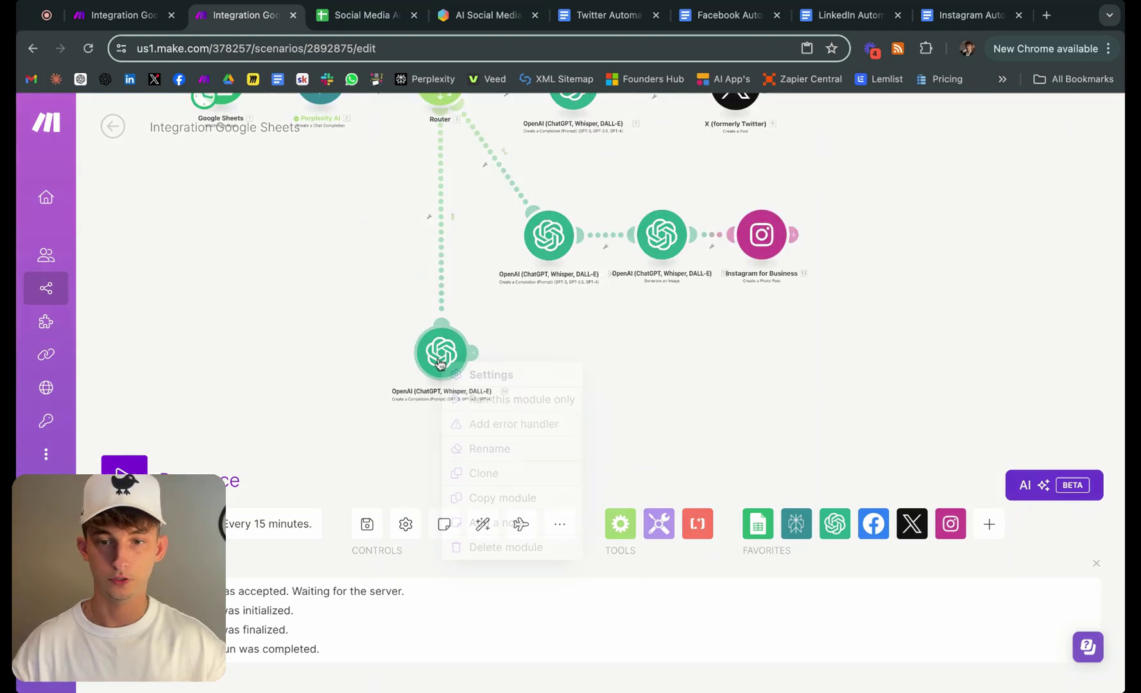
{"action": "left_click", "coordinate": [482, 405]}
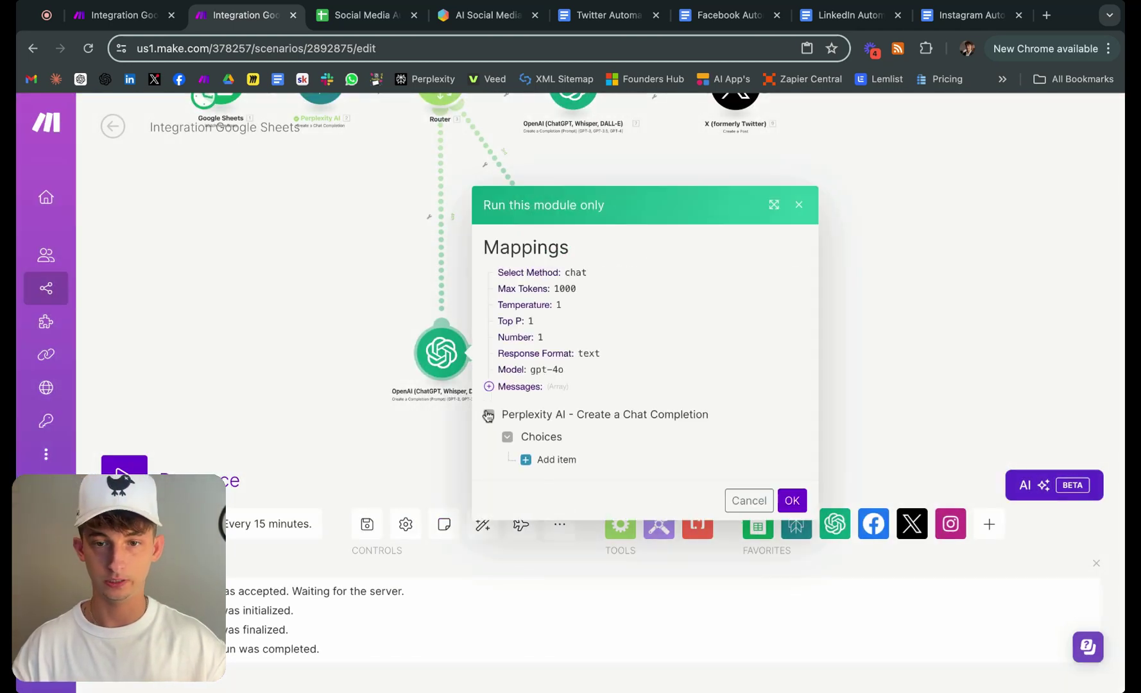
{"action": "left_click", "coordinate": [538, 464]}
{"action": "scroll", "coordinate": [616, 443], "scroll_direction": "down", "scroll_amount": 3}
{"action": "left_click", "coordinate": [602, 373]}
{"action": "key", "text": "ctrl+v"}
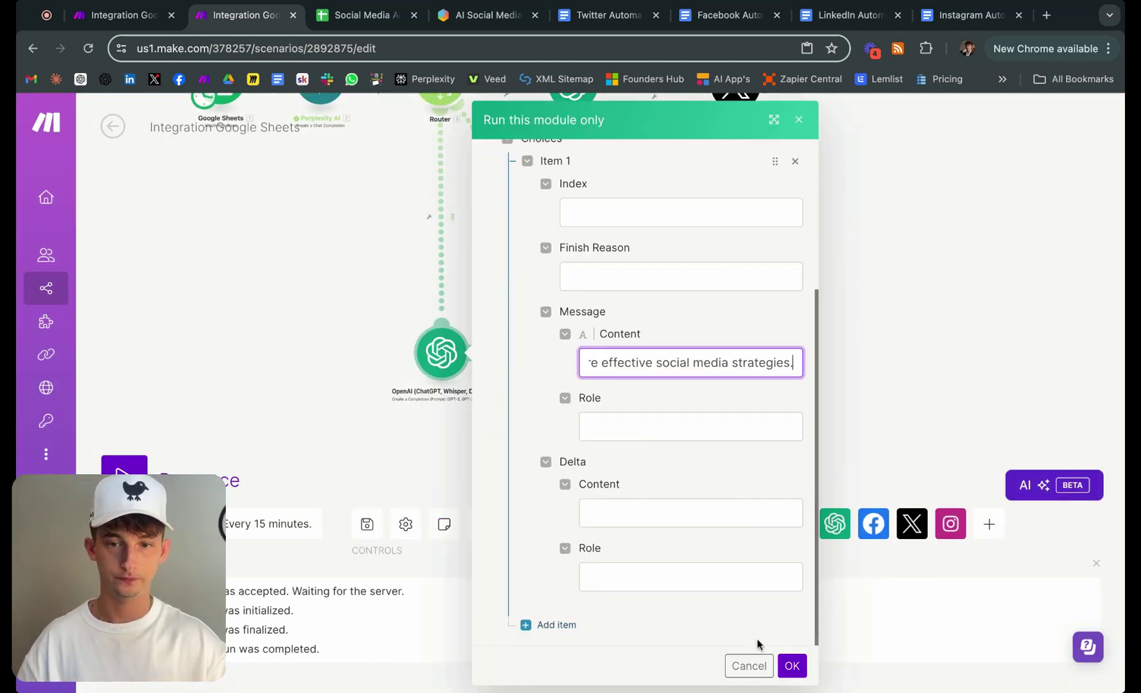
{"action": "left_click", "coordinate": [792, 665]}
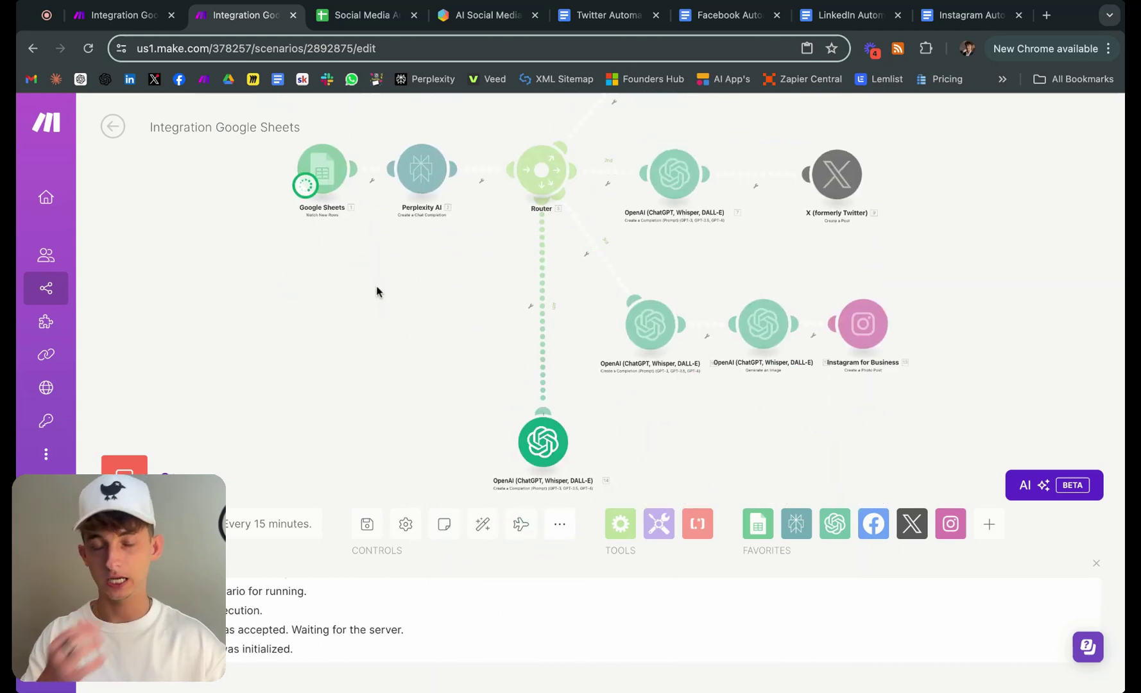
Expand the OpenAI run output down to Choices > Message > Content and read through the generated LinkedIn post
{"action": "left_click_drag", "start_coordinate": [406, 327], "coordinate": [364, 263]}
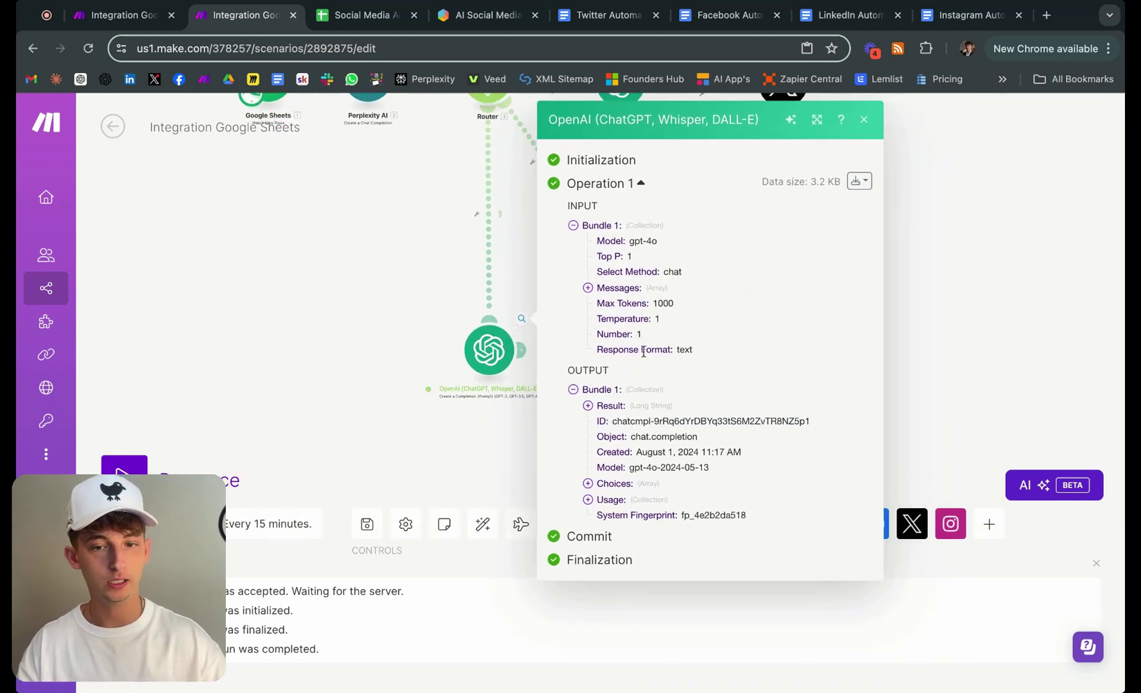
{"action": "left_click", "coordinate": [588, 483]}
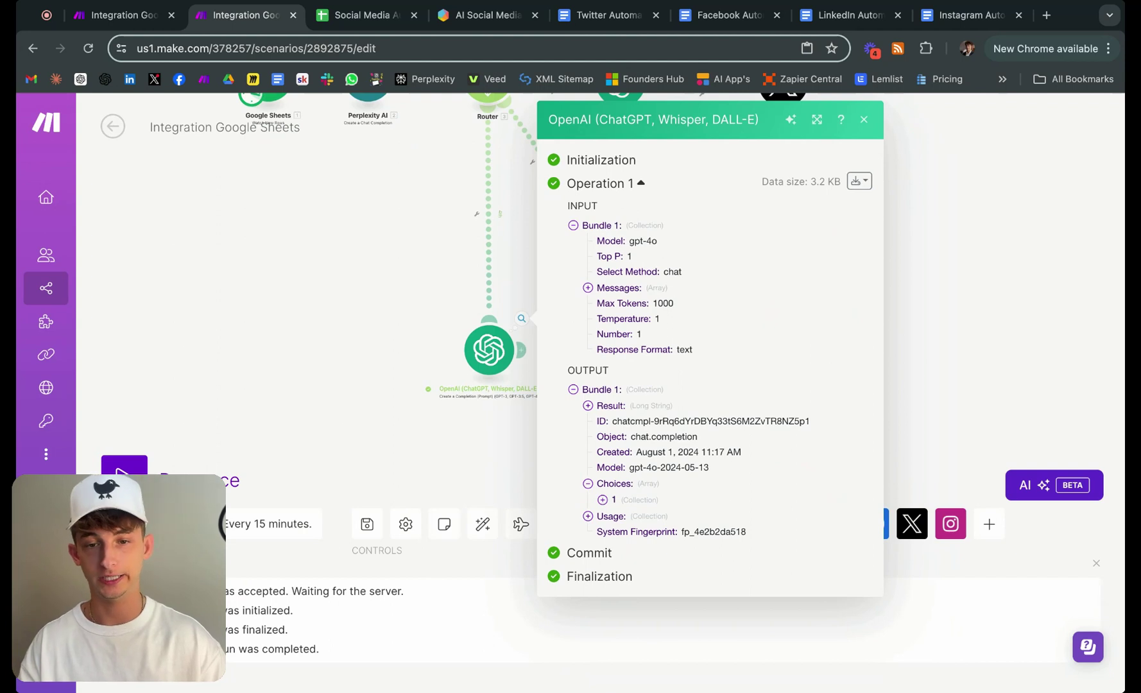
{"action": "left_click", "coordinate": [602, 500]}
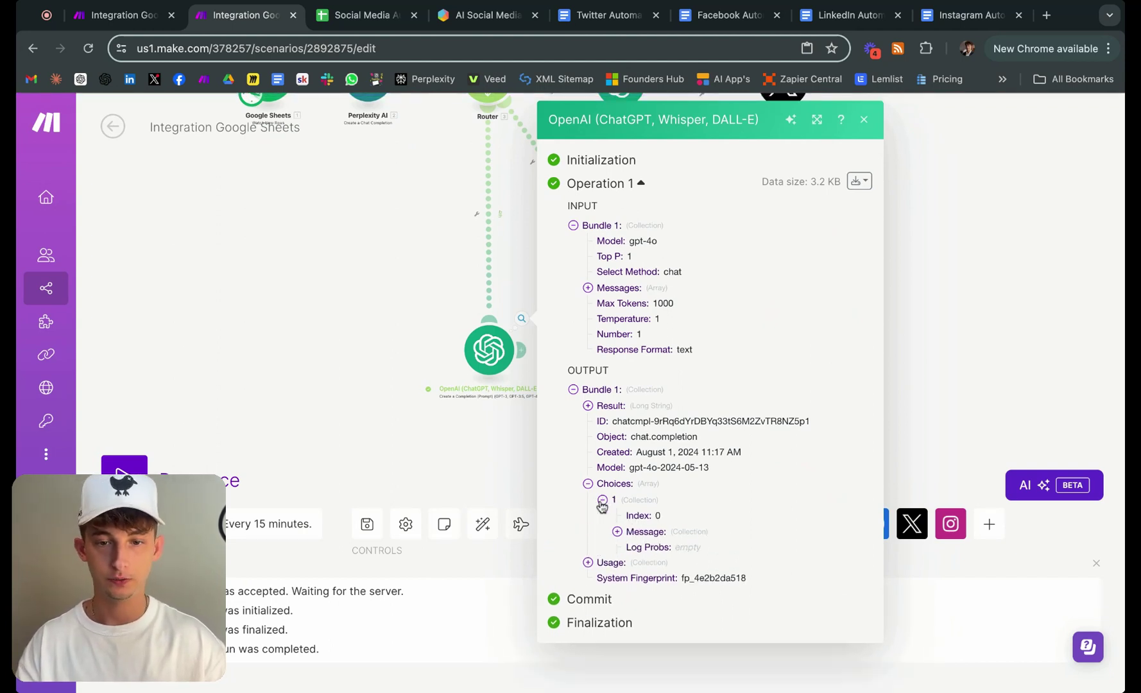
{"action": "left_click", "coordinate": [618, 531]}
{"action": "left_click", "coordinate": [632, 562]}
{"action": "scroll", "coordinate": [706, 514], "scroll_direction": "down", "scroll_amount": 6}
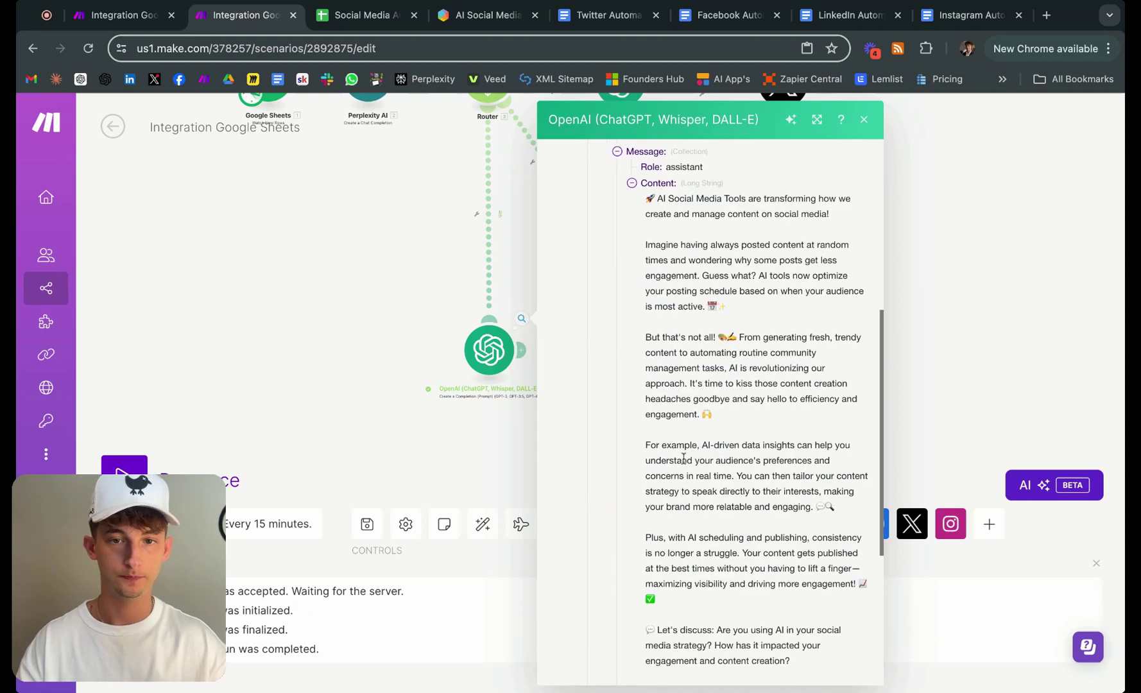
{"action": "scroll", "coordinate": [757, 385], "scroll_direction": "down", "scroll_amount": 5}
{"action": "scroll", "coordinate": [757, 459], "scroll_direction": "up", "scroll_amount": 3}
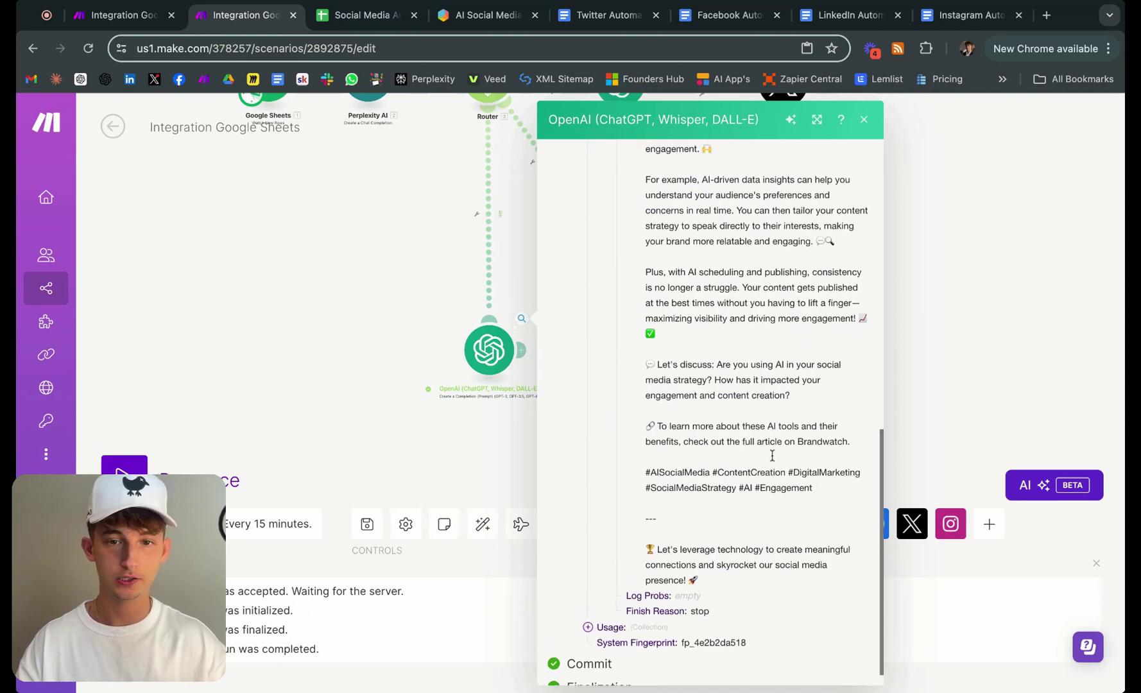
{"action": "scroll", "coordinate": [758, 459], "scroll_direction": "up", "scroll_amount": 1}
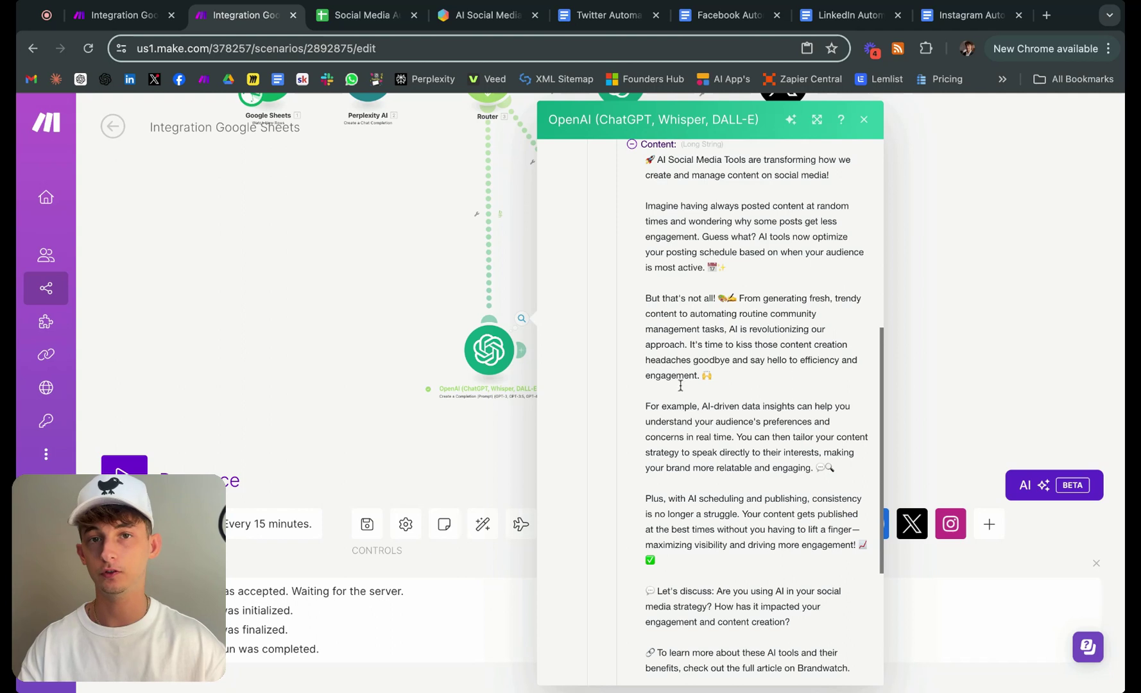
{"action": "scroll", "coordinate": [801, 309], "scroll_direction": "up", "scroll_amount": 2}
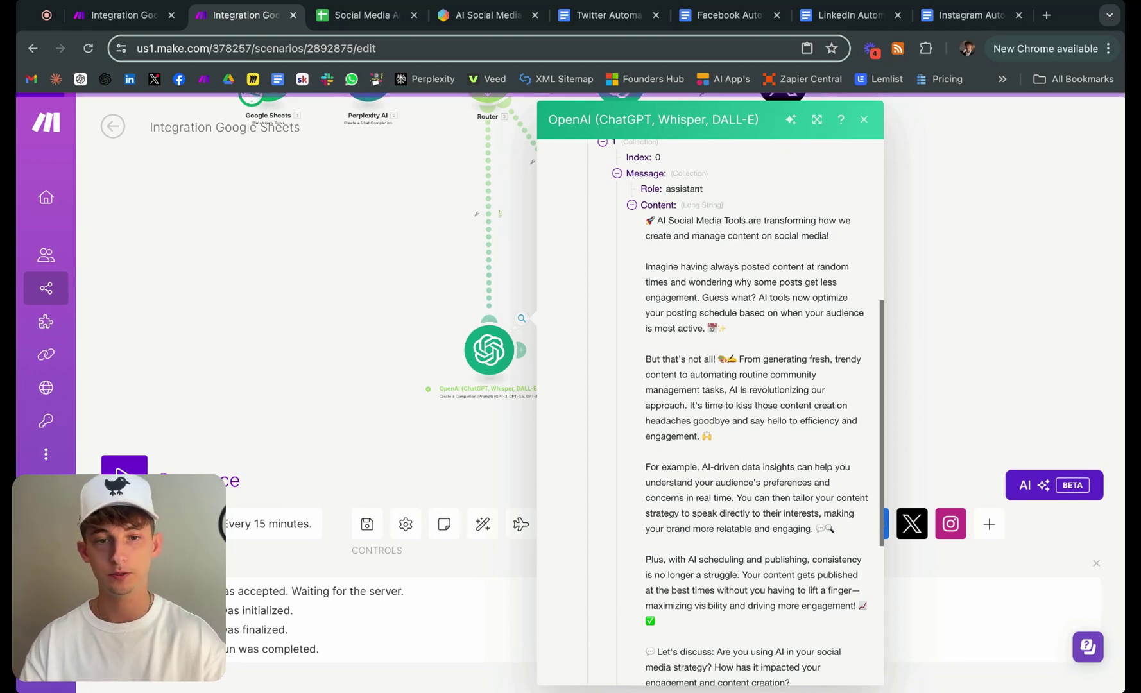
{"action": "scroll", "coordinate": [706, 446], "scroll_direction": "down", "scroll_amount": 4}
{"action": "scroll", "coordinate": [706, 446], "scroll_direction": "down", "scroll_amount": 1}
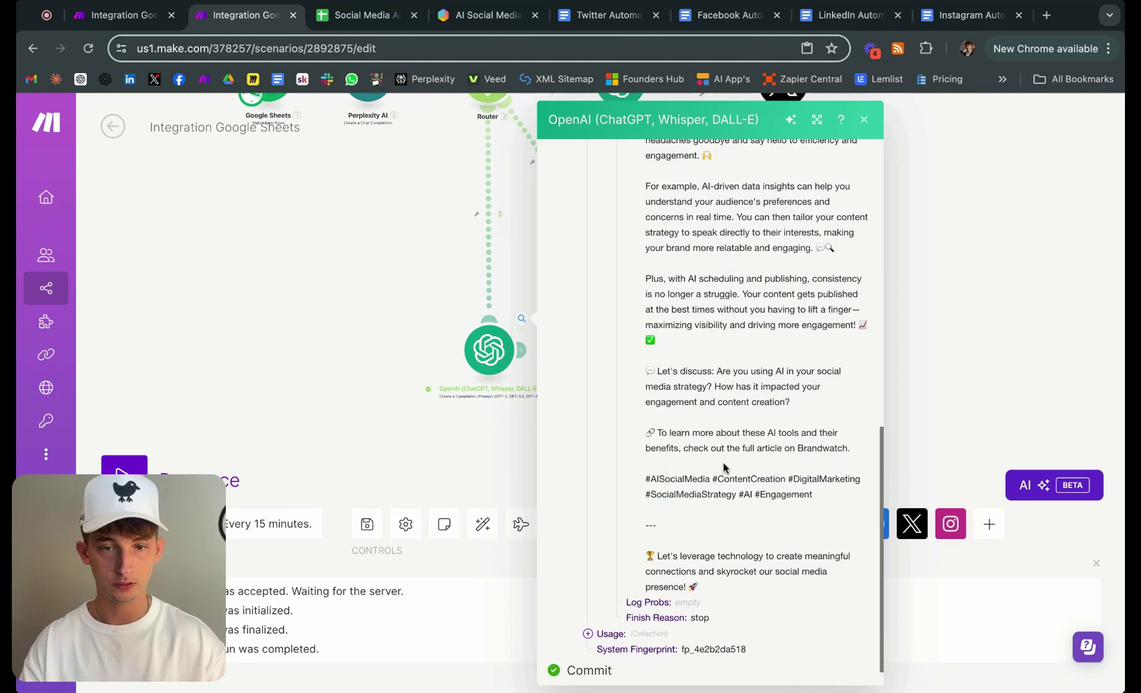
Highlight the discussion question and the article reference near the end of the generated post to review them, and close the output
{"action": "left_click_drag", "start_coordinate": [654, 371], "coordinate": [824, 386]}
{"action": "triple_click", "coordinate": [646, 370]}
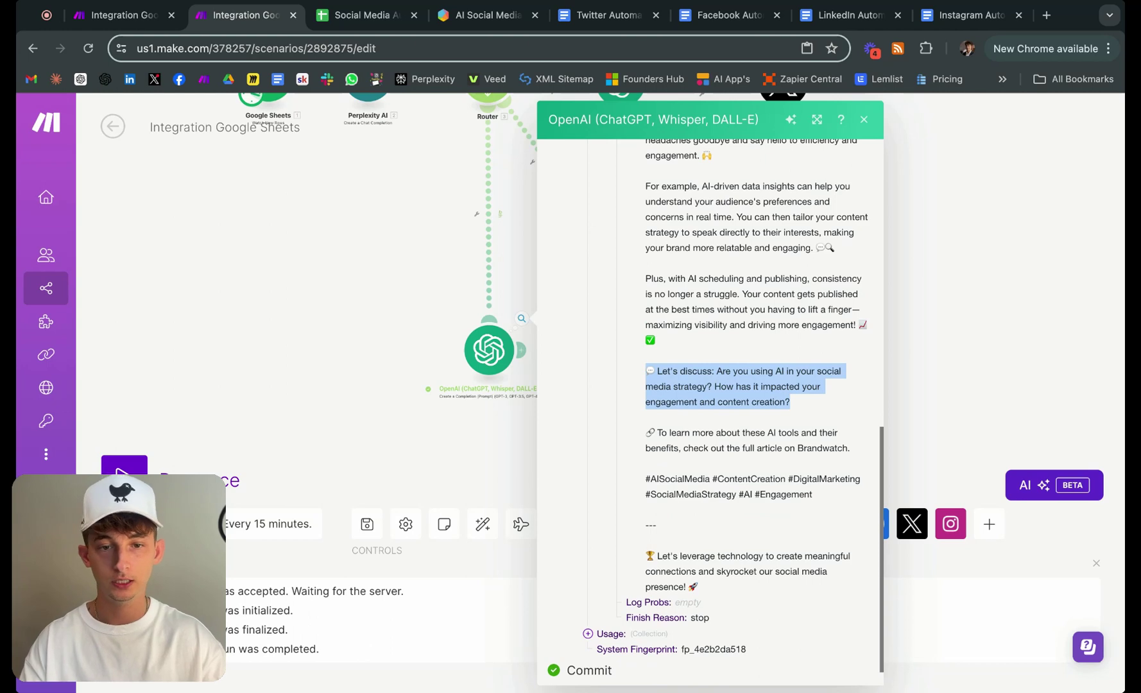
{"action": "left_click_drag", "start_coordinate": [790, 402], "coordinate": [851, 449]}
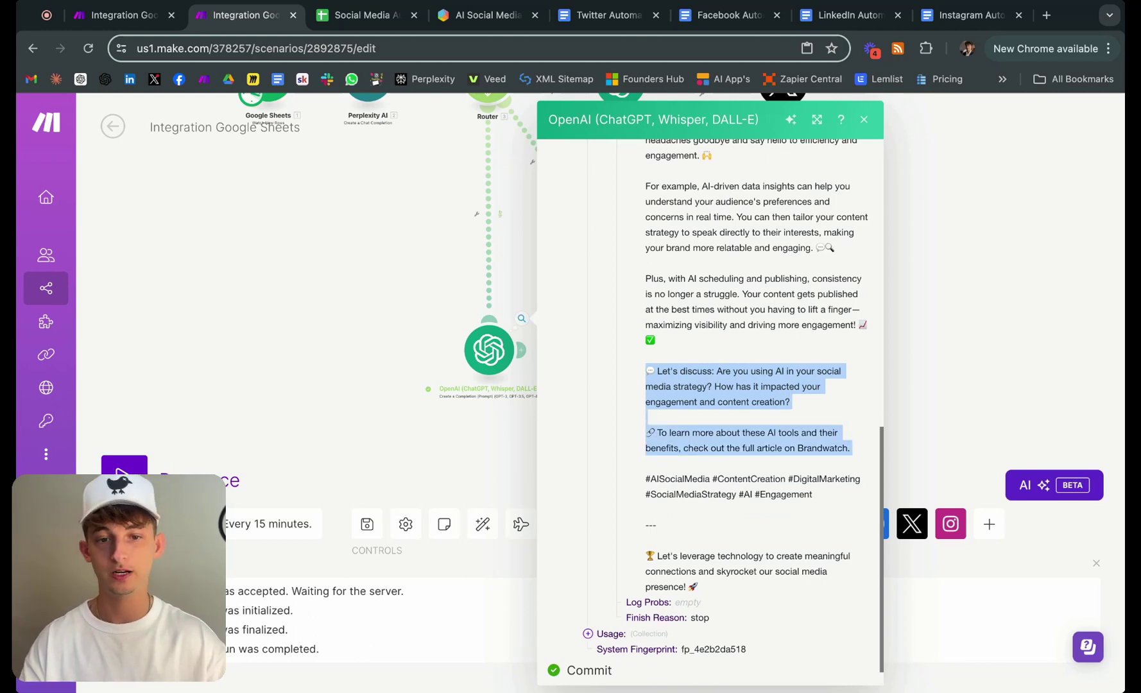
{"action": "left_click", "coordinate": [848, 449]}
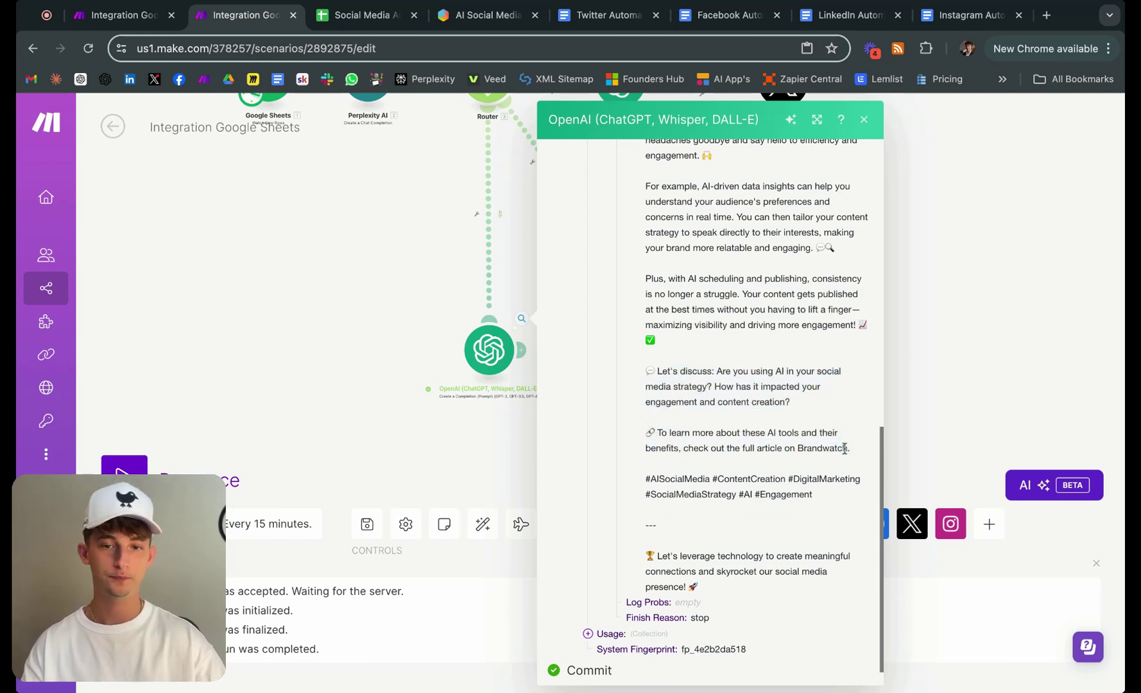
{"action": "scroll", "coordinate": [793, 437], "scroll_direction": "up", "scroll_amount": 15}
{"action": "left_click", "coordinate": [382, 326]}
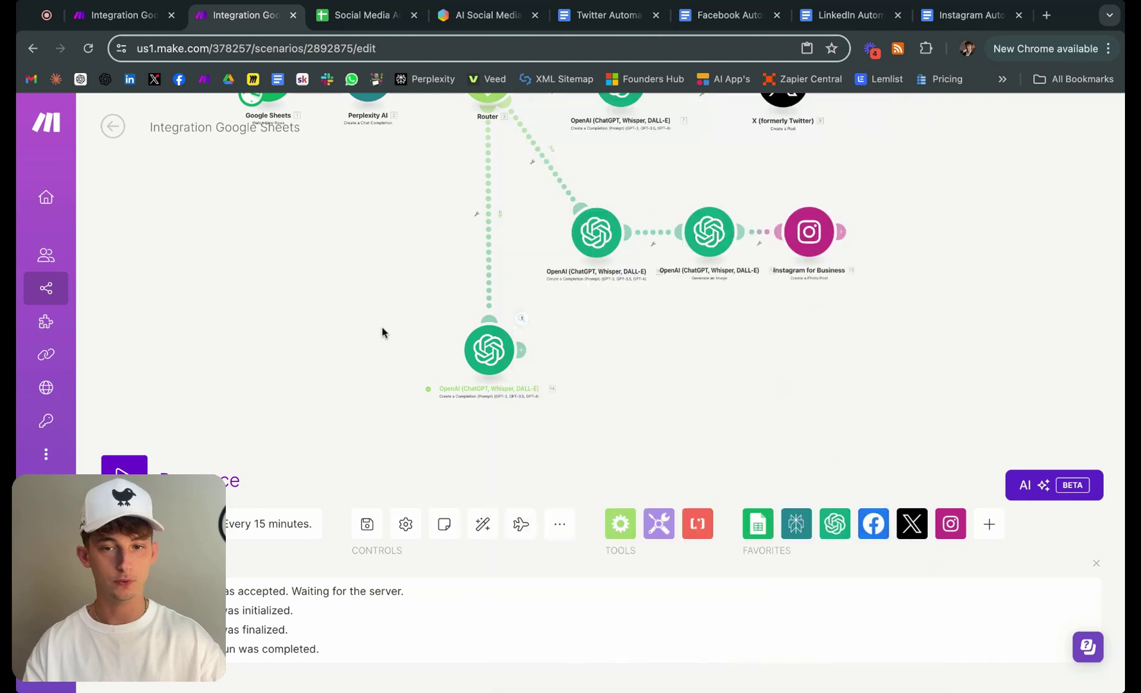
Add a LinkedIn Create a User Text Post module after the fourth route's OpenAI module
{"action": "left_click", "coordinate": [521, 350]}
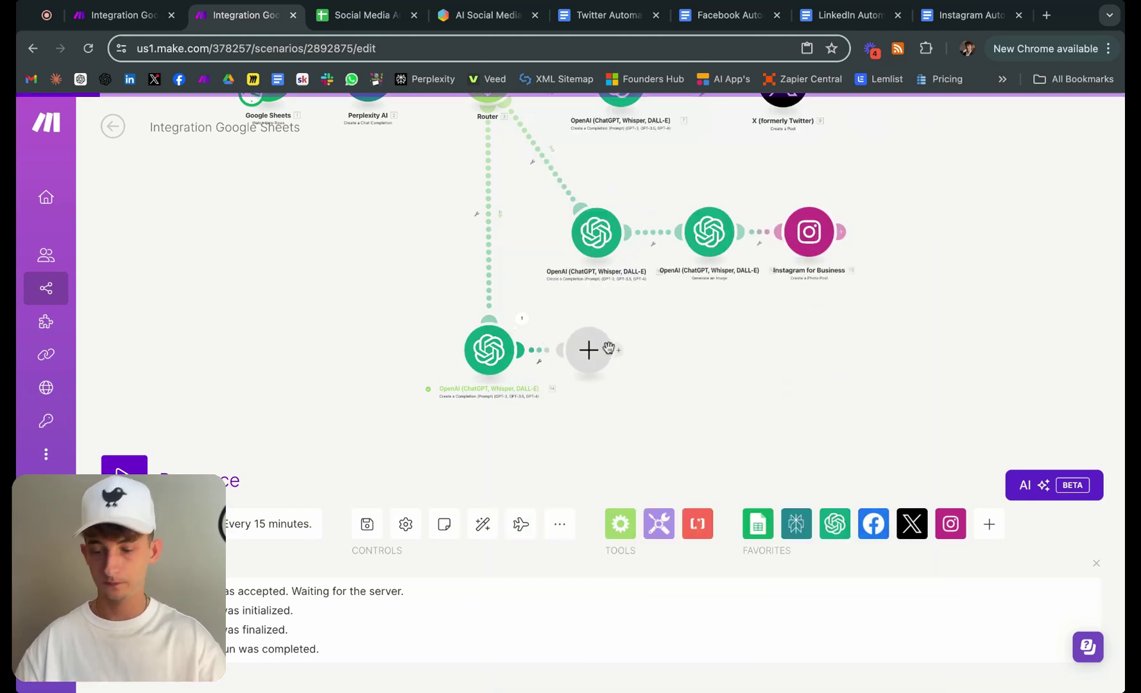
{"action": "type", "text": "linkedin"}
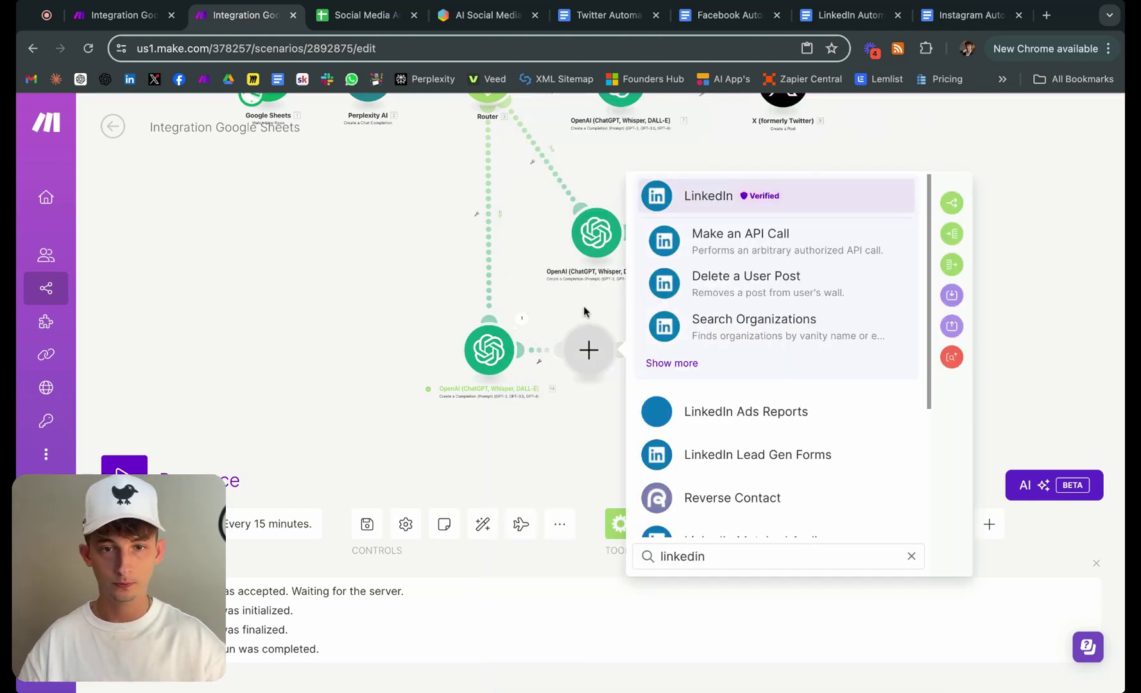
{"action": "left_click", "coordinate": [759, 207]}
{"action": "type", "text": "creat"}
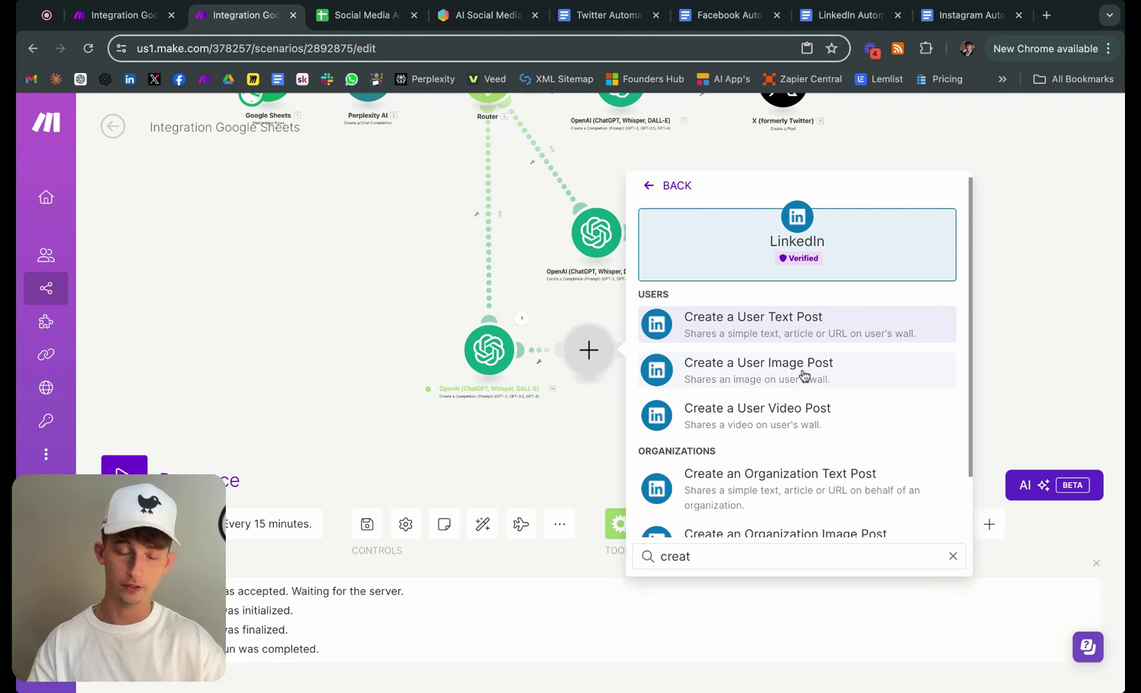
{"action": "left_click", "coordinate": [757, 326]}
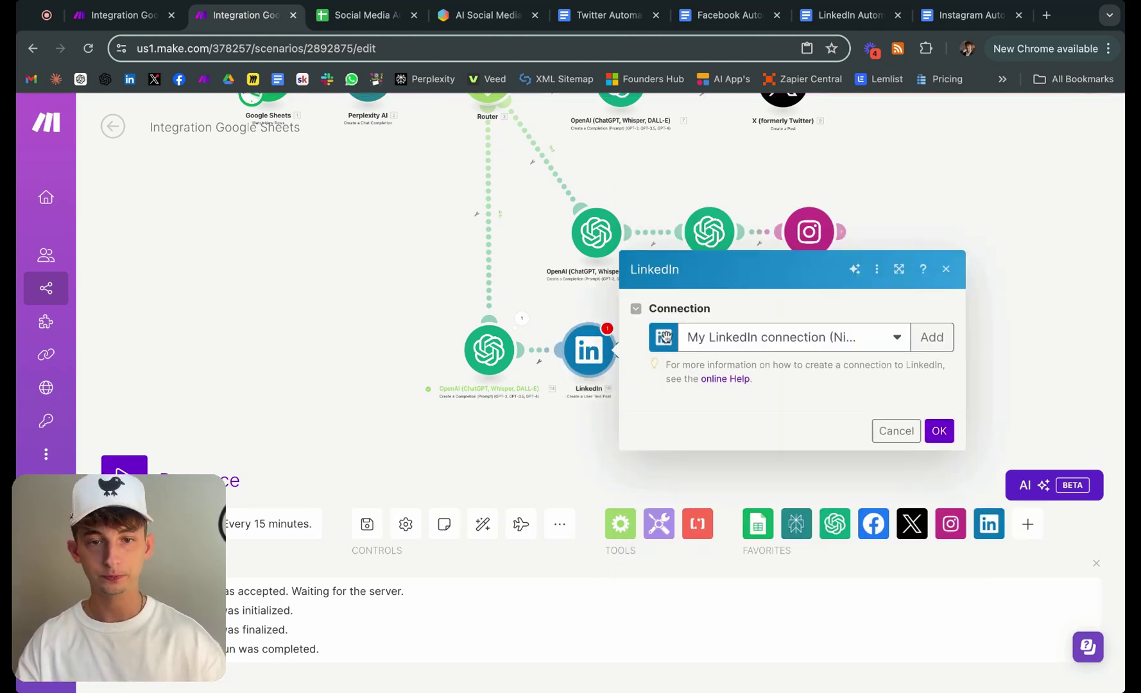
Map the LinkedIn post's Content to the OpenAI Choices Message Content and save the module with Public visibility and Main feed distribution
{"action": "left_click", "coordinate": [690, 287]}
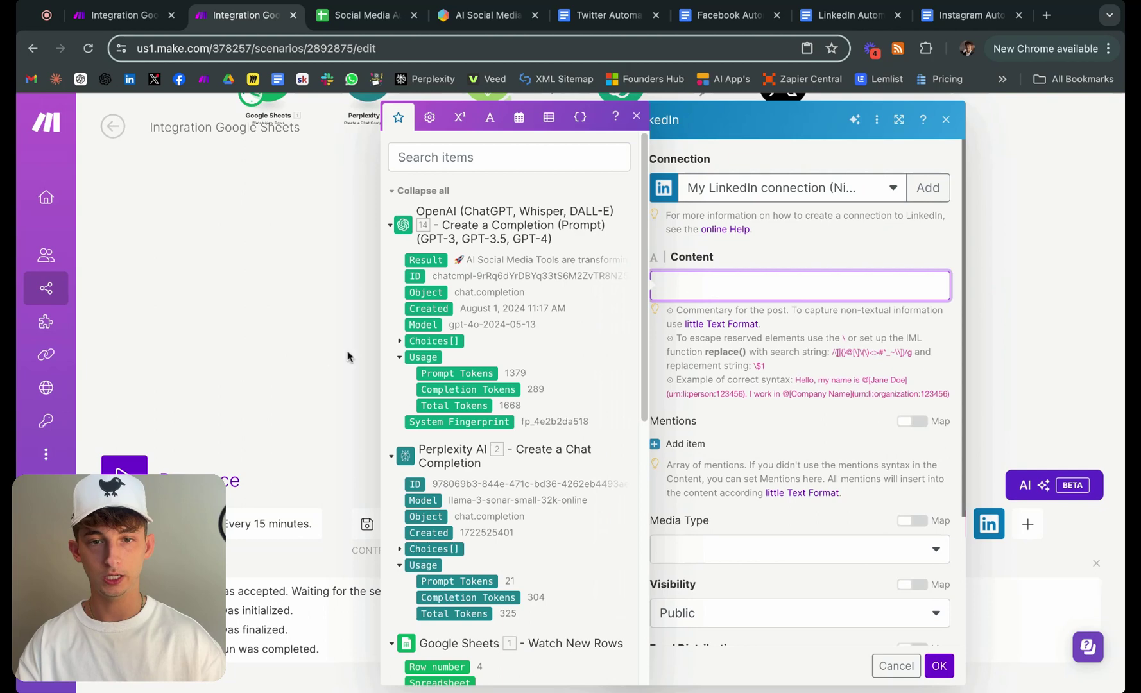
{"action": "left_click", "coordinate": [400, 341]}
{"action": "left_click", "coordinate": [411, 422]}
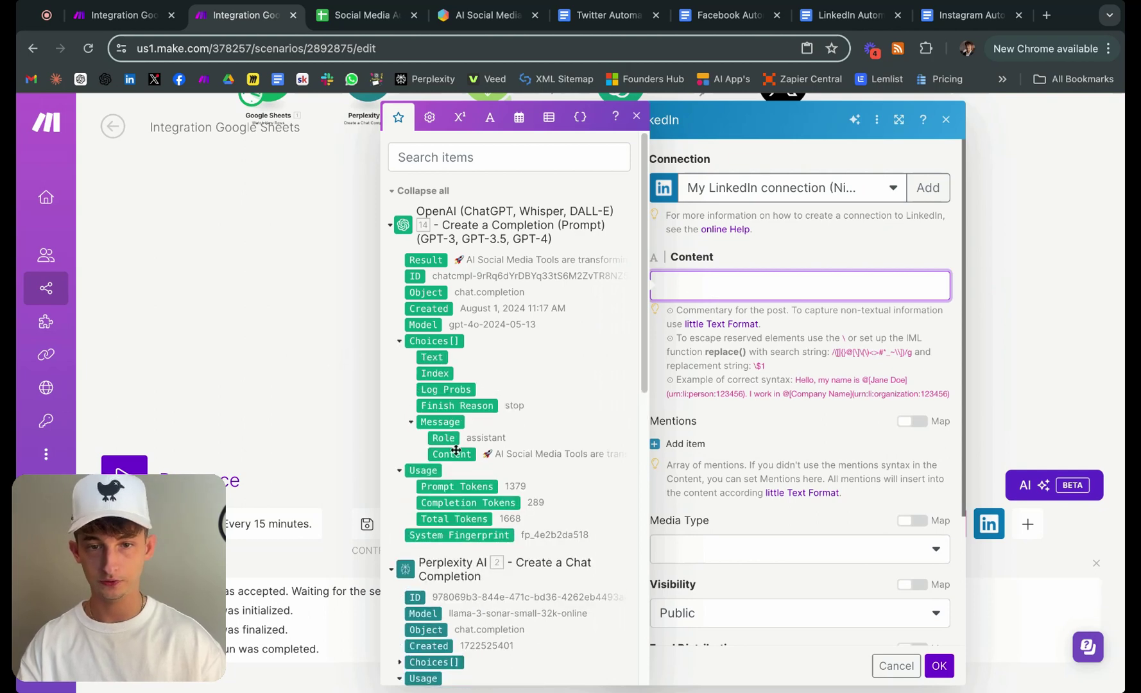
{"action": "left_click", "coordinate": [451, 454]}
{"action": "scroll", "coordinate": [708, 378], "scroll_direction": "down", "scroll_amount": 3}
{"action": "left_click", "coordinate": [759, 330]}
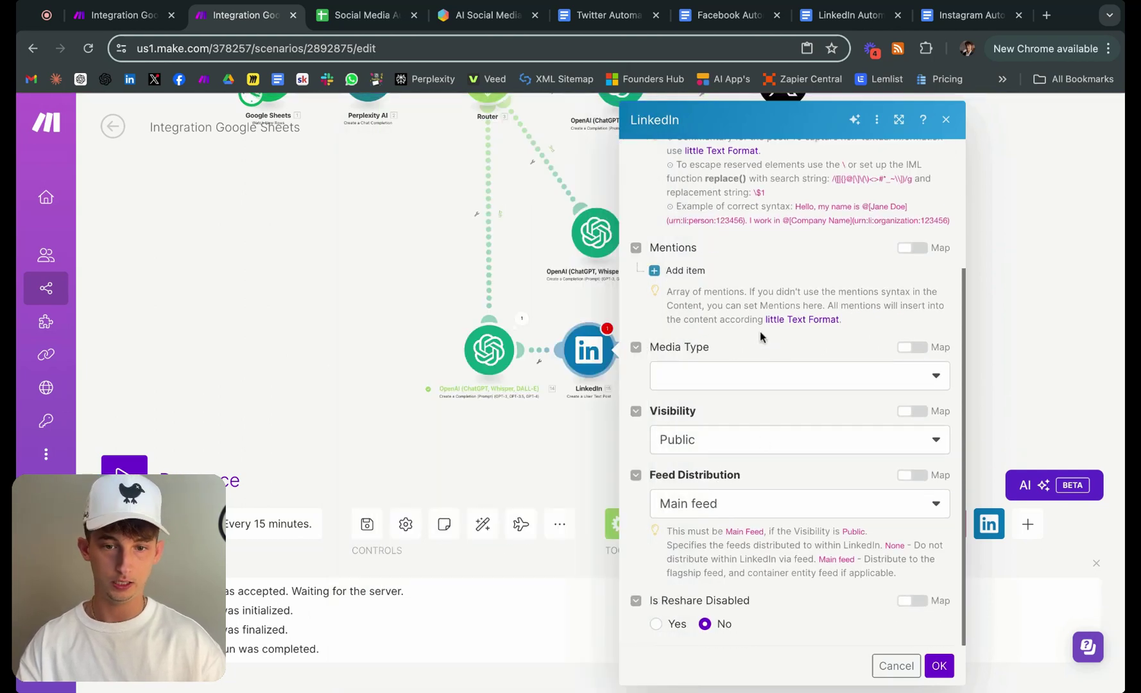
{"action": "left_click", "coordinate": [939, 666]}
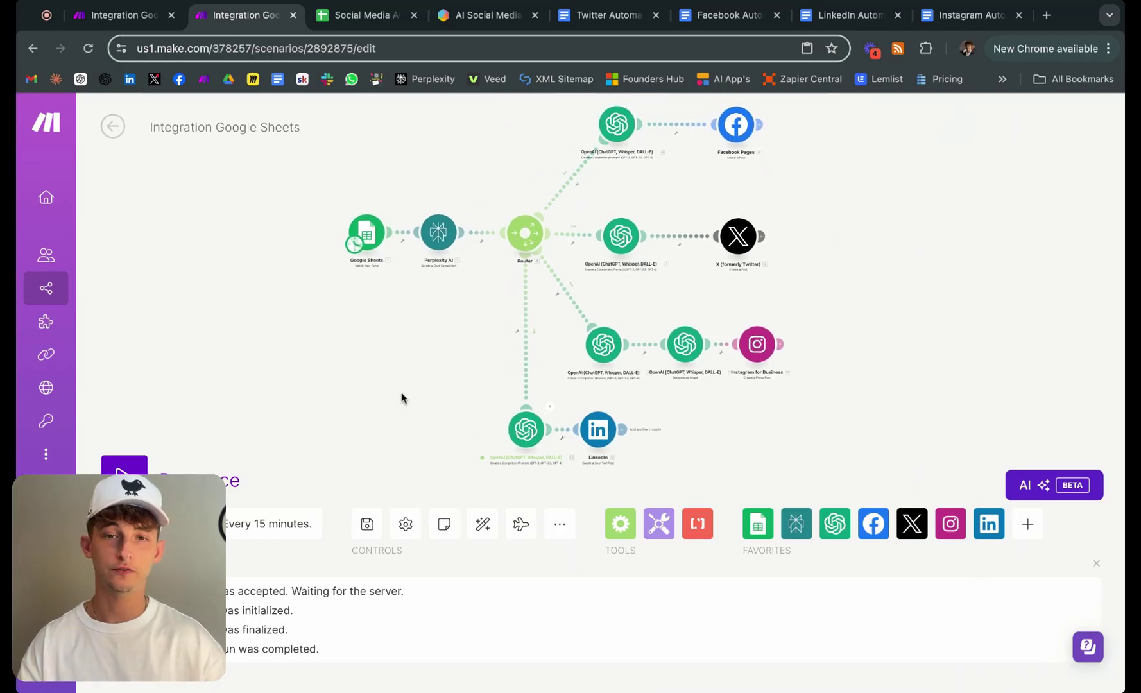
Line up the LinkedIn route's OpenAI and LinkedIn modules below the Instagram route and auto-align the whole scenario
{"action": "mouse_move", "coordinate": [594, 436]}
{"action": "left_mouse_down"}
{"action": "mouse_move", "coordinate": [791, 451]}
{"action": "mouse_move", "coordinate": [776, 431]}
{"action": "left_mouse_up"}
{"action": "mouse_move", "coordinate": [532, 440]}
{"action": "left_mouse_down"}
{"action": "mouse_move", "coordinate": [612, 453]}
{"action": "mouse_move", "coordinate": [605, 430]}
{"action": "left_mouse_up"}
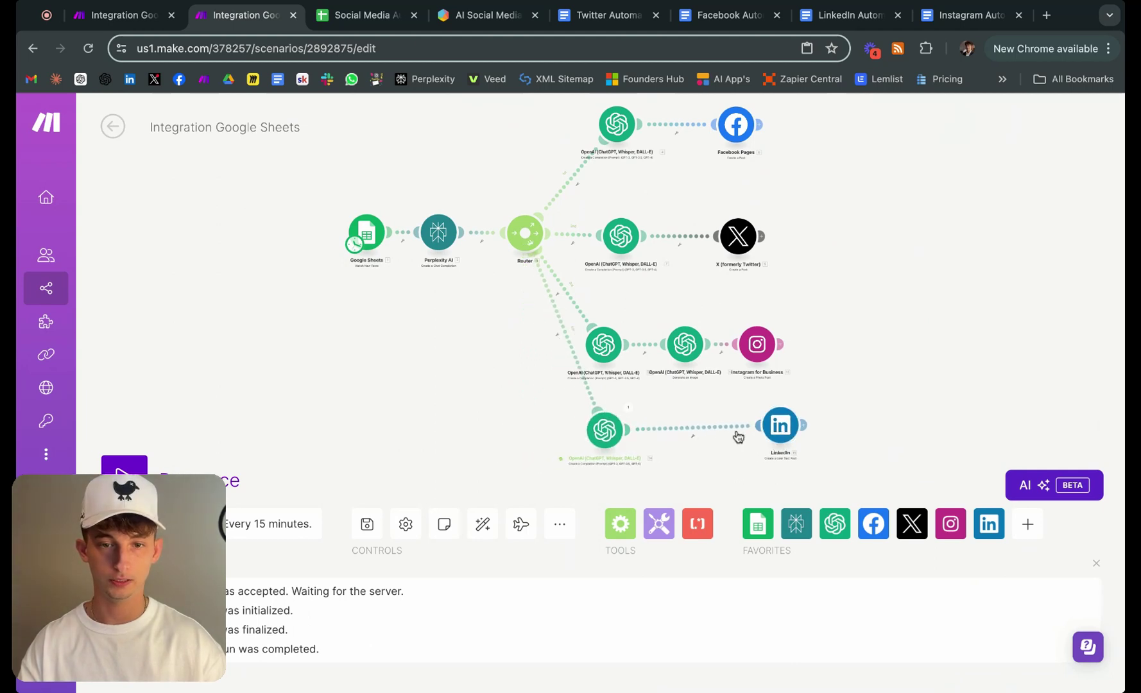
{"action": "left_click_drag", "start_coordinate": [780, 425], "coordinate": [738, 429]}
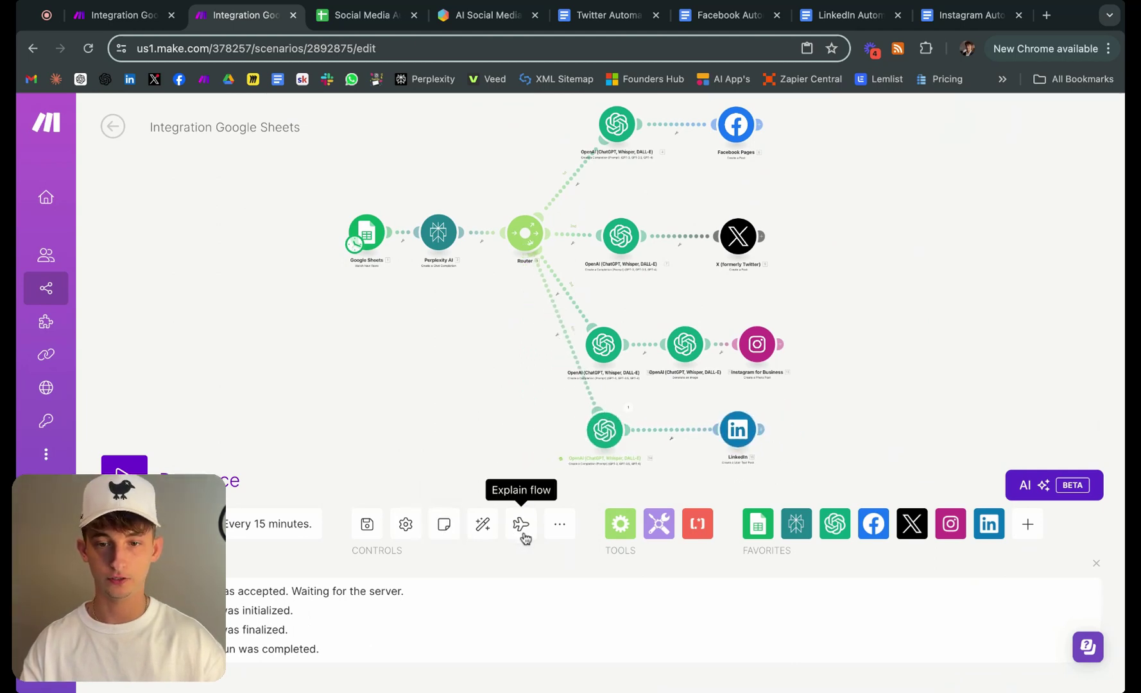
{"action": "left_click", "coordinate": [485, 532]}
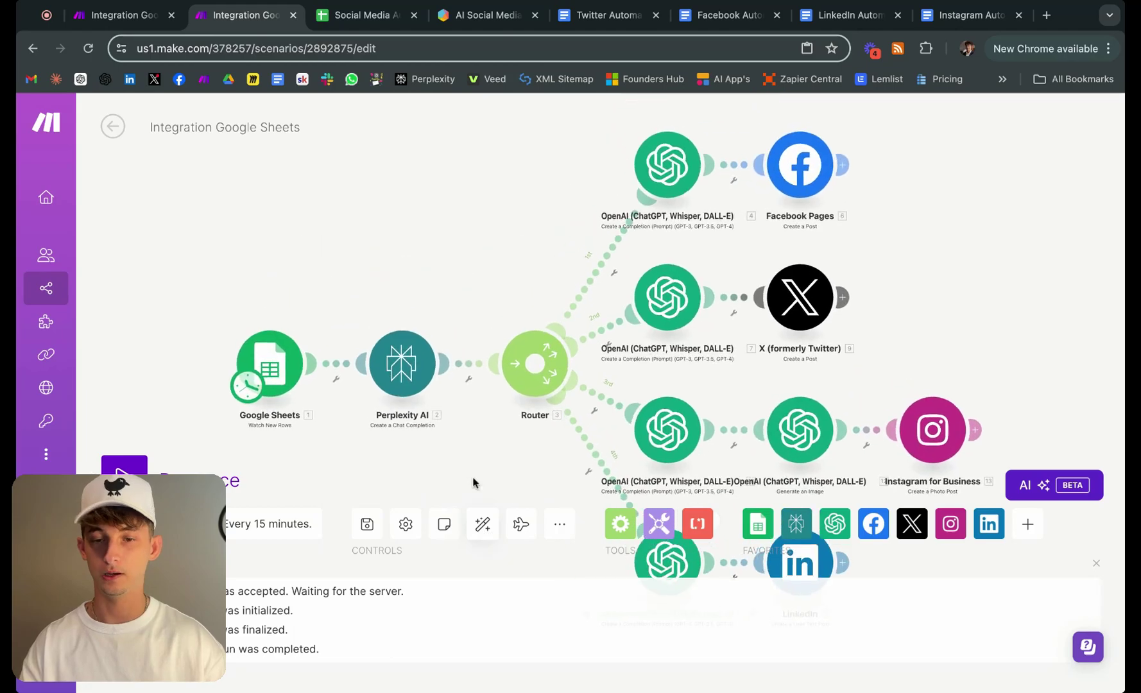